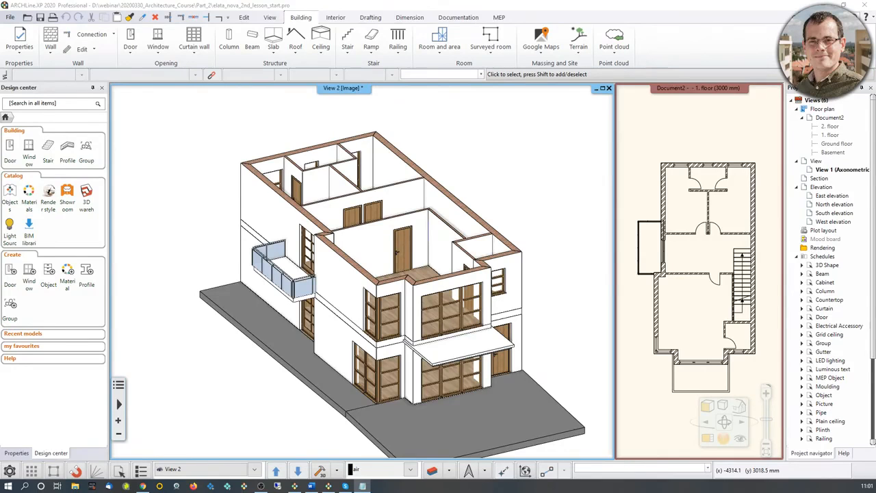
Step: Switch to the empty Document26 project and draw a horizontal 5000 mm wall on the ground floor in the 1 layered 38 wide wall style
{"action": "left_click", "coordinate": [329, 486]}
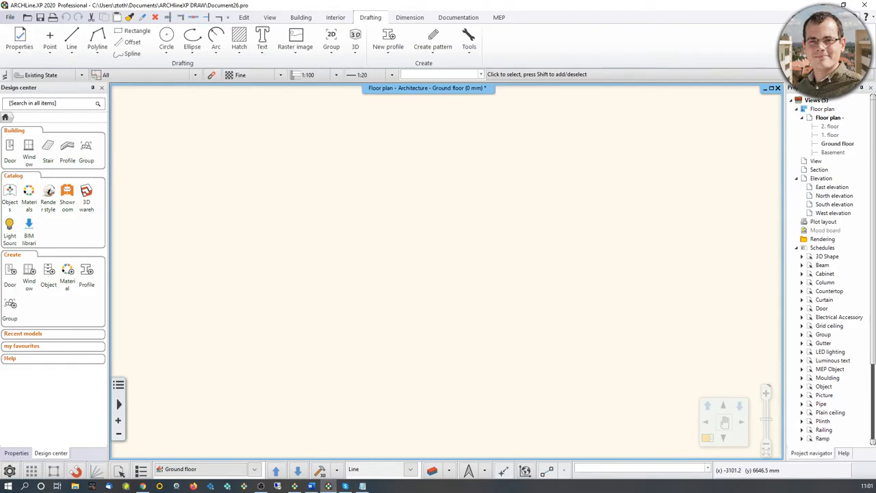
{"action": "left_click", "coordinate": [305, 19]}
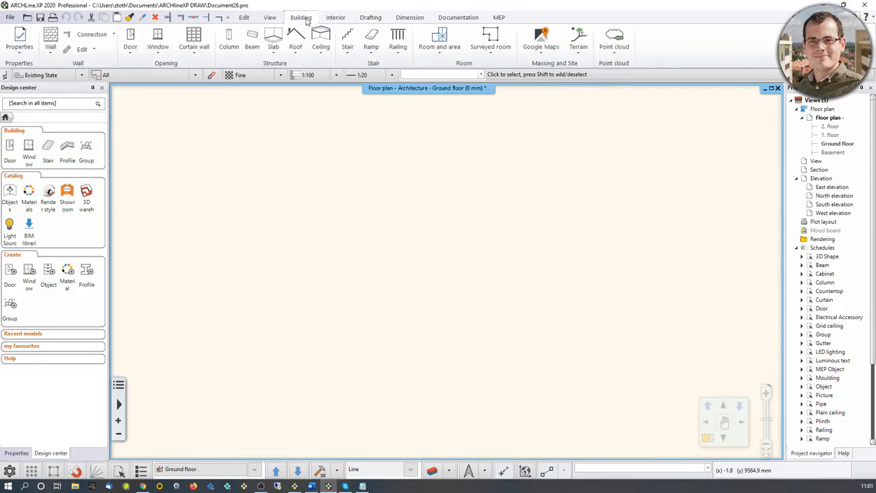
{"action": "left_click", "coordinate": [50, 41]}
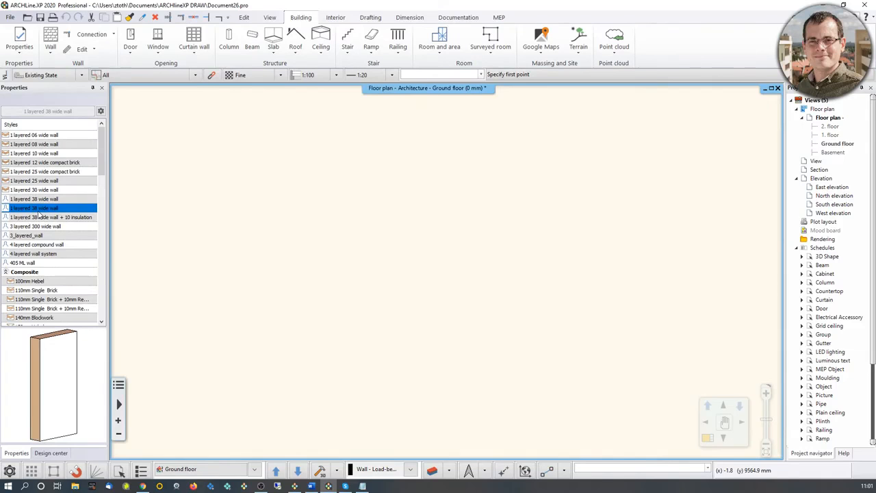
{"action": "left_click", "coordinate": [165, 228]}
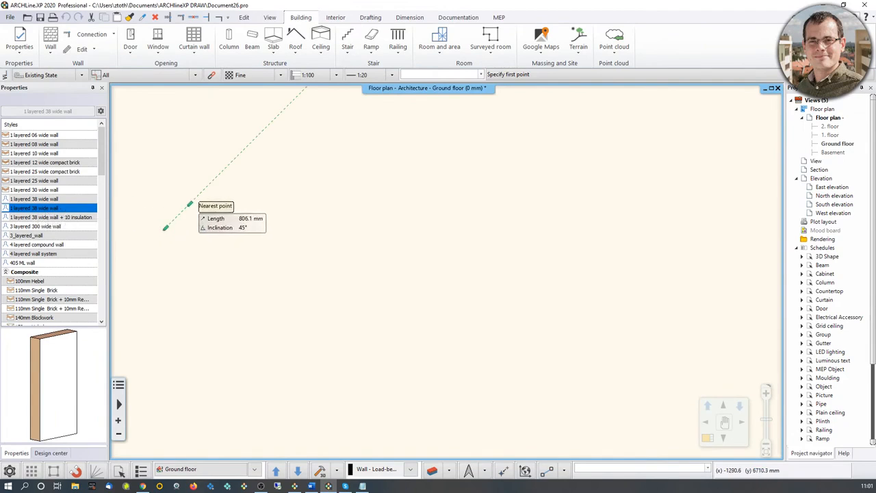
{"action": "left_click", "coordinate": [193, 200]}
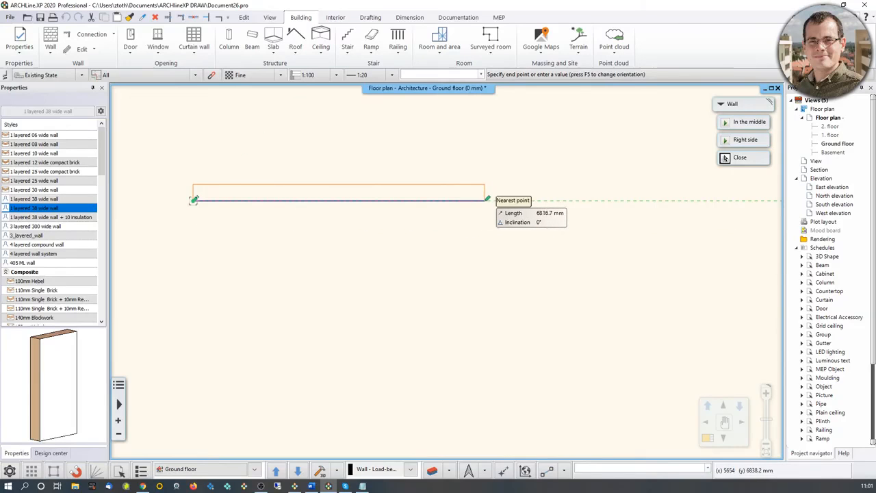
{"action": "type", "text": "5000"}
{"action": "key", "text": "Return"}
Step: Continue the wall chain with a short downward segment, a horizontal segment to the right and a 6000 mm segment downward
{"action": "left_click", "coordinate": [490, 366]}
{"action": "left_click", "coordinate": [526, 316]}
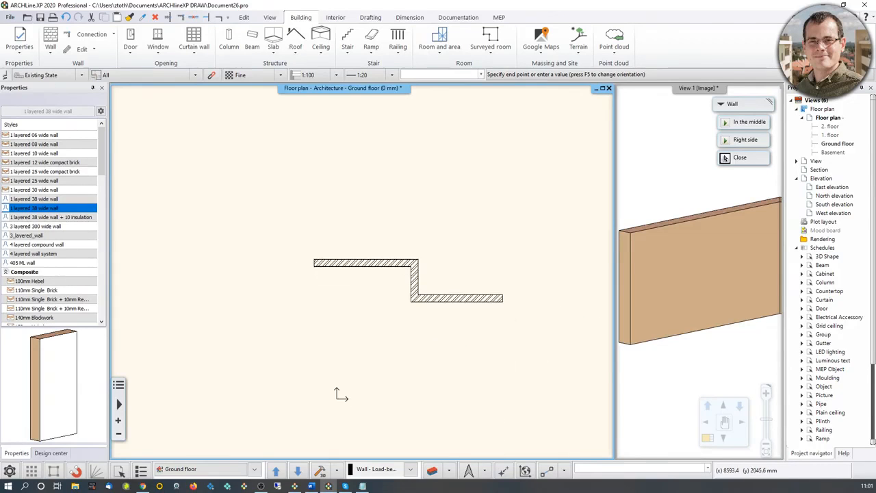
{"action": "middle_click_drag", "start_coordinate": [503, 359], "coordinate": [512, 323]}
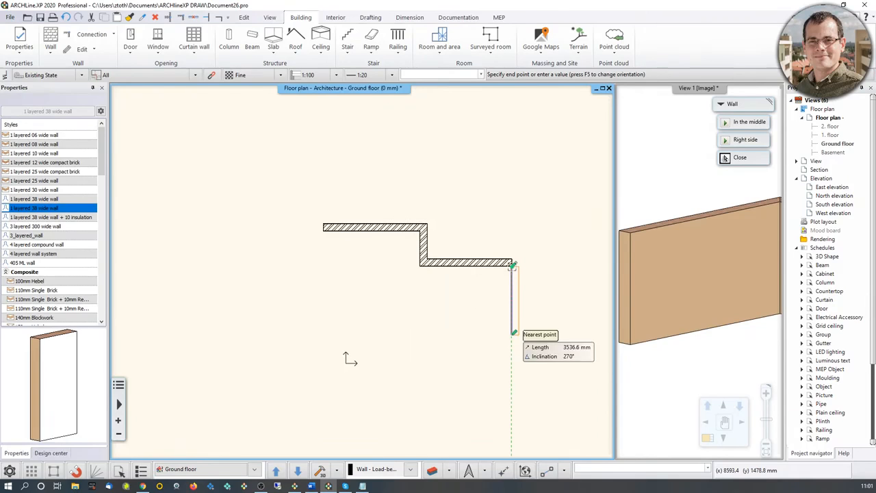
{"action": "type", "text": "600"}
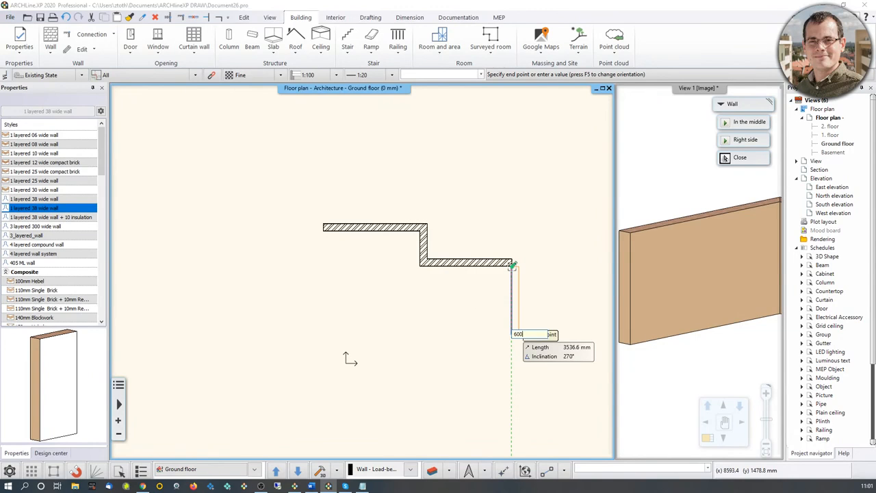
{"action": "type", "text": "0"}
{"action": "key", "text": "Return"}
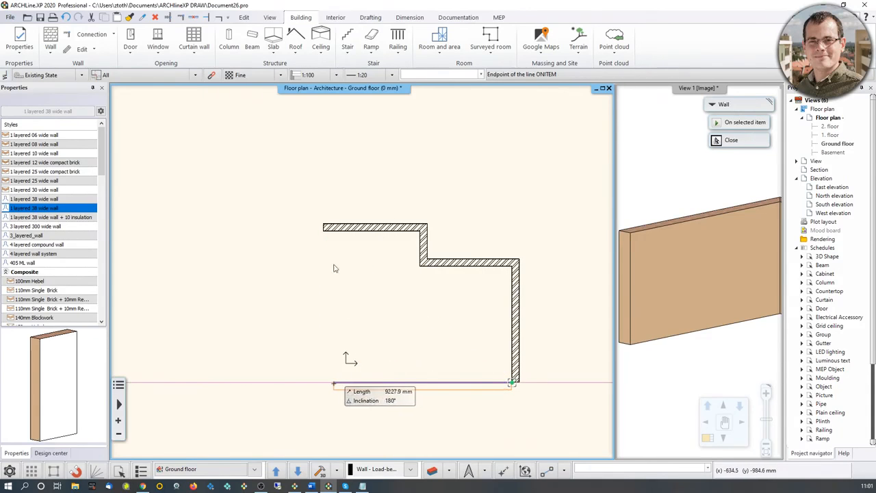
Step: Close the L-shaped outline with a bottom wall and a left wall back to the first wall's start, and finish the wall command
{"action": "left_click", "coordinate": [323, 231]}
{"action": "left_click", "coordinate": [322, 230]}
{"action": "key", "text": "Escape"}
{"action": "scroll", "coordinate": [368, 268], "scroll_direction": "down", "scroll_amount": 3}
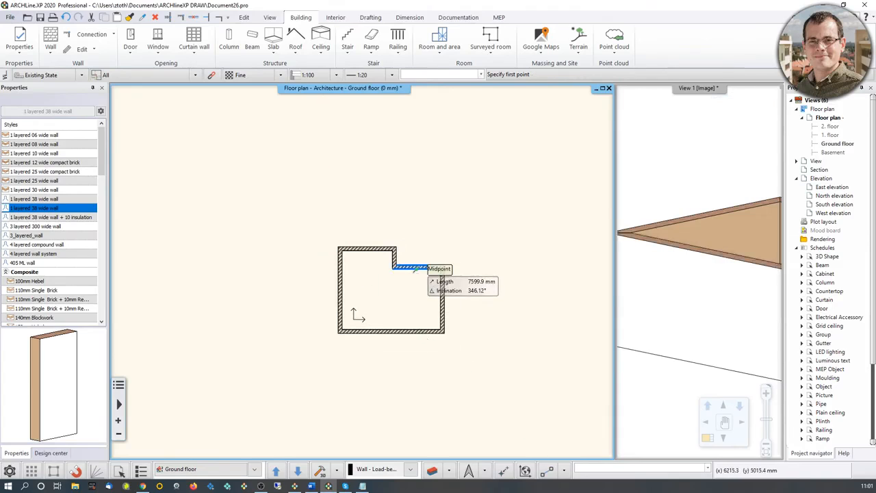
{"action": "key", "text": "Escape"}
{"action": "middle_click_drag", "start_coordinate": [709, 257], "coordinate": [699, 307]}
{"action": "scroll", "coordinate": [677, 308], "scroll_direction": "down", "scroll_amount": 5}
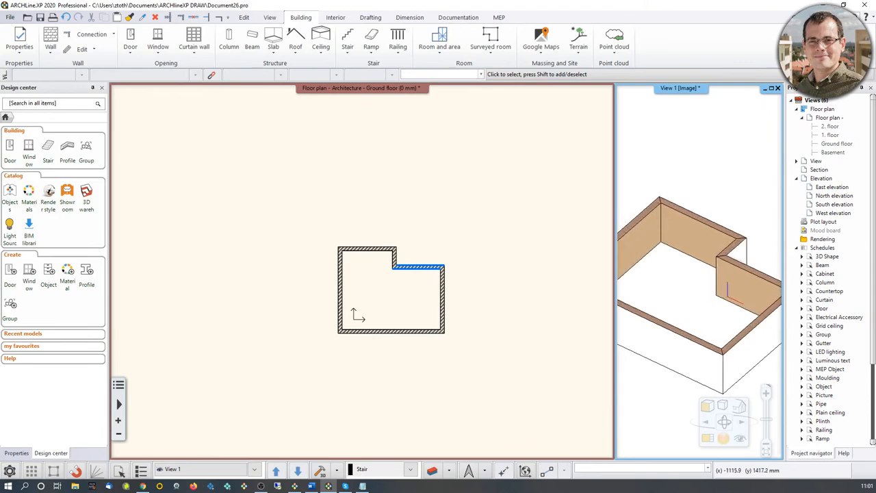
Step: Draw a vertical partition wall in the 1 layered 10 wide wall style from the recess's inner corner to the bottom outer wall
{"action": "left_click", "coordinate": [414, 273]}
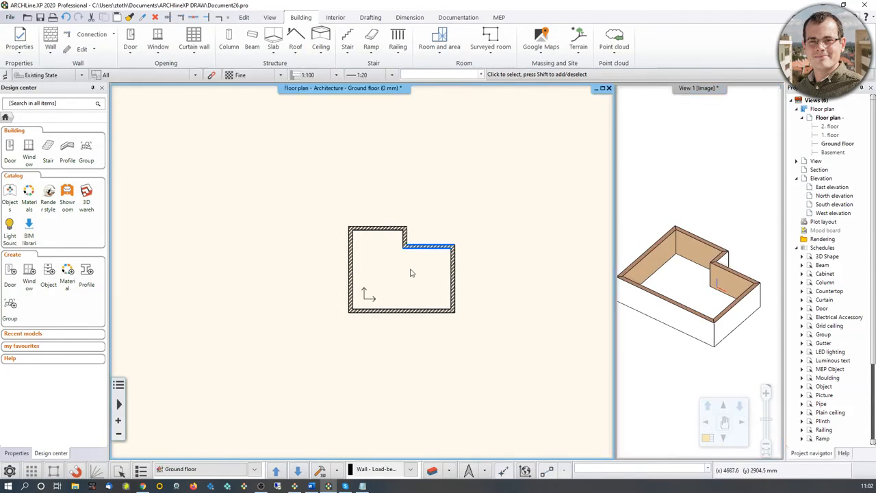
{"action": "scroll", "coordinate": [411, 272], "scroll_direction": "up", "scroll_amount": 2}
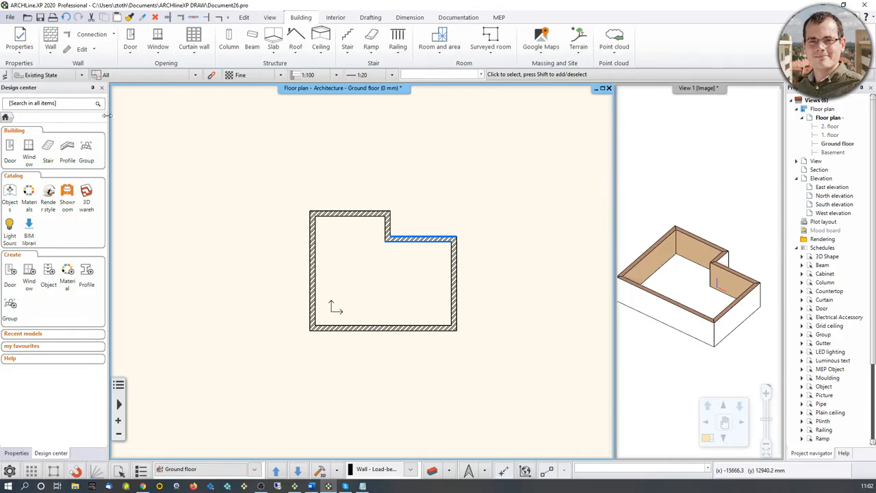
{"action": "left_click", "coordinate": [51, 40]}
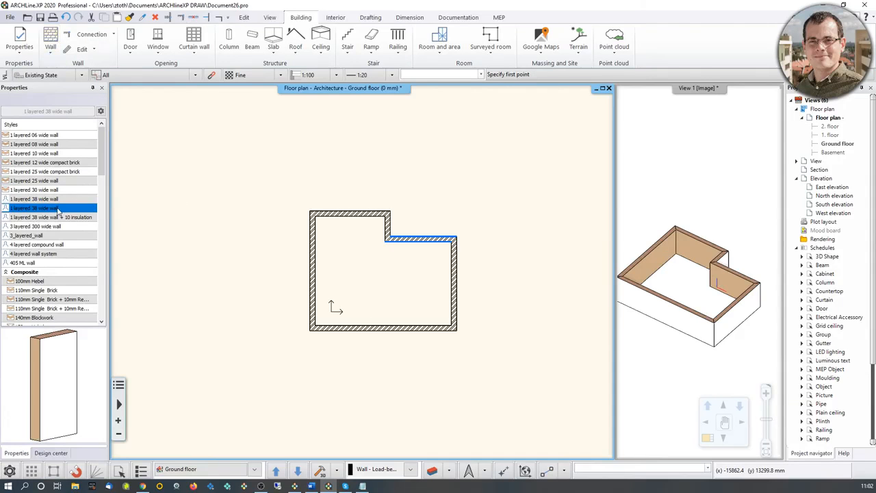
{"action": "left_click", "coordinate": [48, 154]}
{"action": "scroll", "coordinate": [354, 253], "scroll_direction": "up", "scroll_amount": 4}
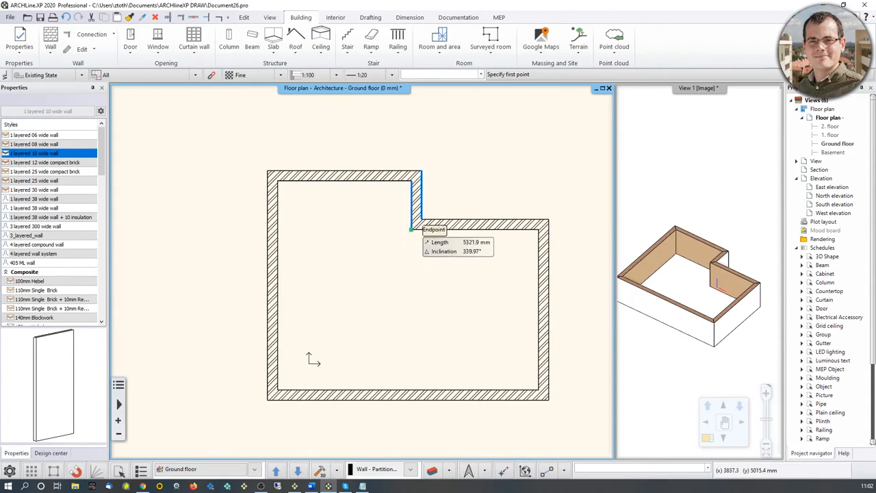
{"action": "left_click", "coordinate": [411, 229]}
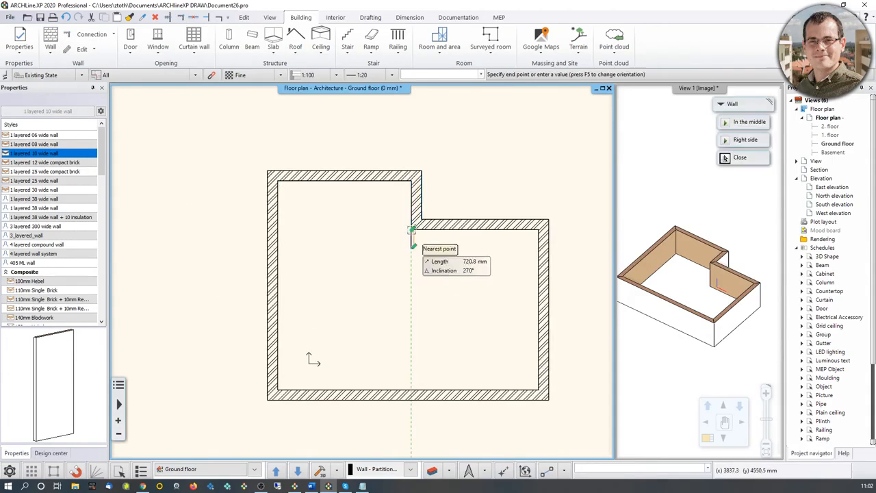
{"action": "left_click", "coordinate": [410, 388]}
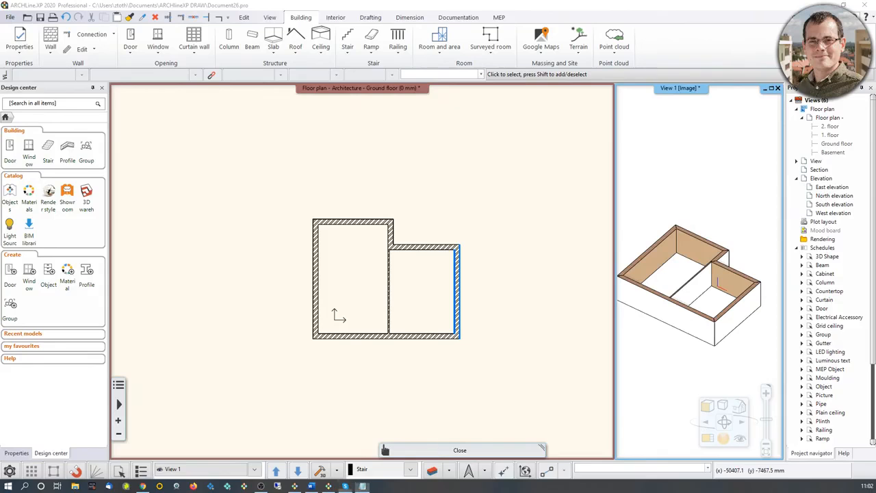
Step: Examine the project's layers, filtered to the used ones, to see which layers hold the walls
{"action": "middle_click_drag", "start_coordinate": [372, 308], "coordinate": [307, 265]}
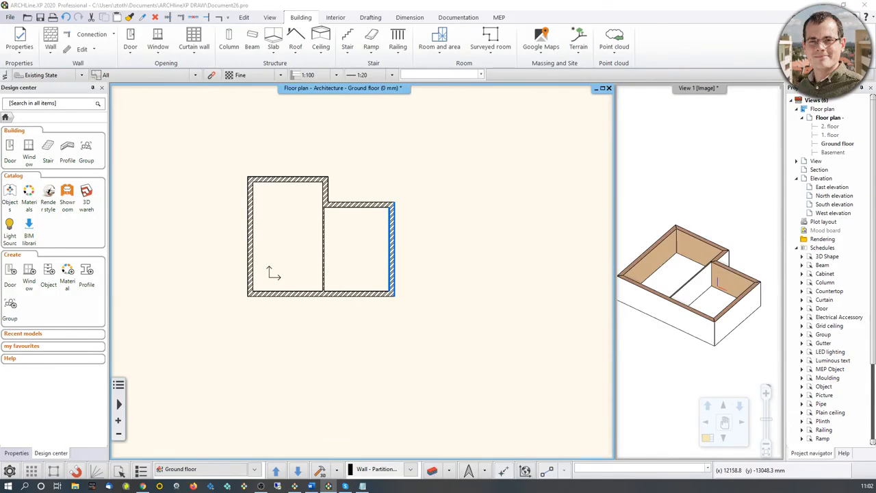
{"action": "left_click", "coordinate": [375, 469]}
{"action": "left_click_drag", "start_coordinate": [224, 112], "coordinate": [343, 109]}
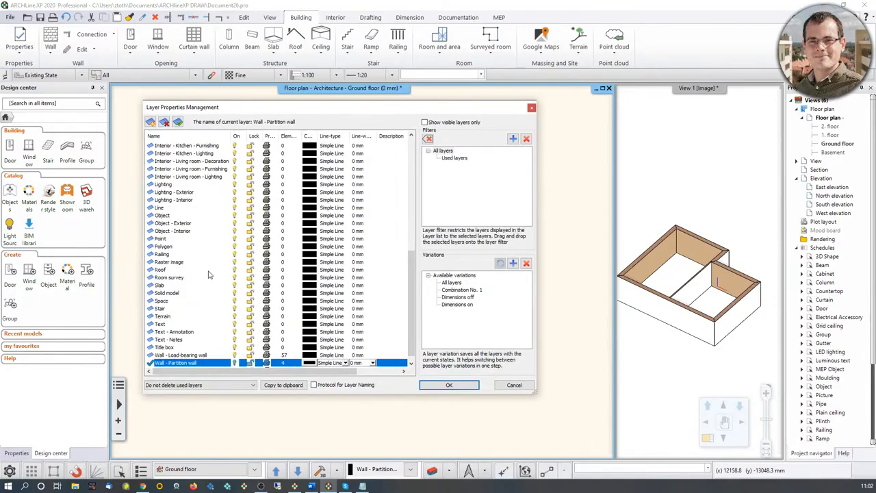
{"action": "scroll", "coordinate": [192, 282], "scroll_direction": "up", "scroll_amount": 10}
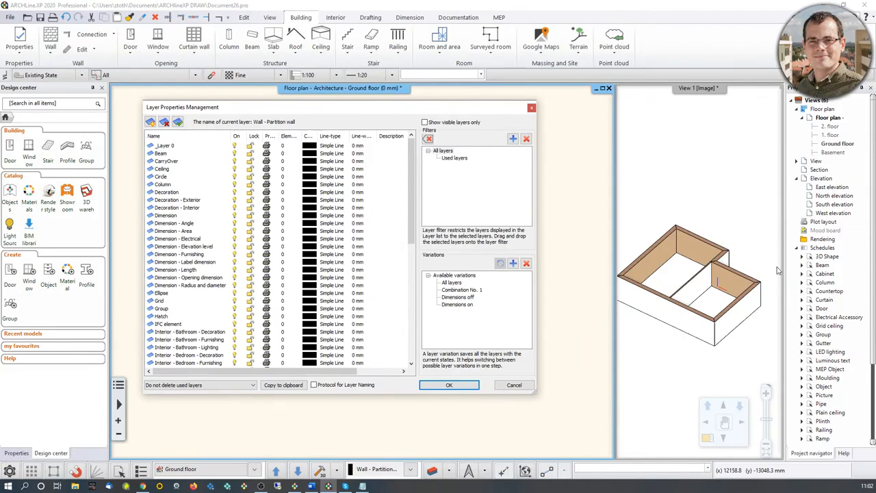
{"action": "left_click", "coordinate": [453, 159]}
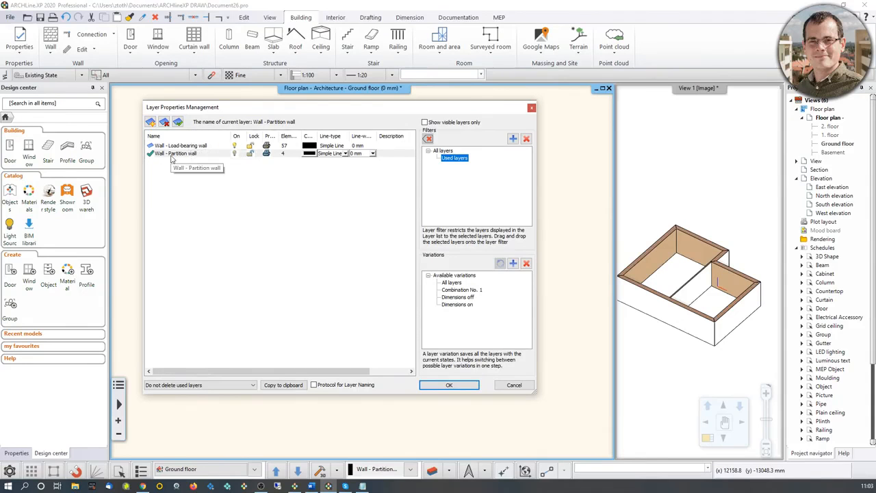
{"action": "left_click", "coordinate": [531, 108]}
{"action": "left_click", "coordinate": [456, 162]}
{"action": "left_click", "coordinate": [445, 182]}
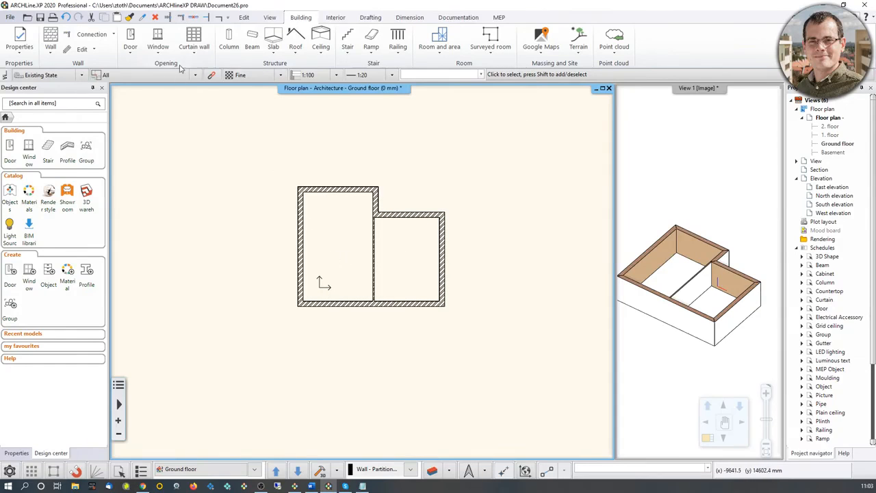
Step: Create a 1 layered 30 r.c. slab from the combined outer contour of all the walls
{"action": "left_click", "coordinate": [273, 43]}
{"action": "left_click", "coordinate": [299, 85]}
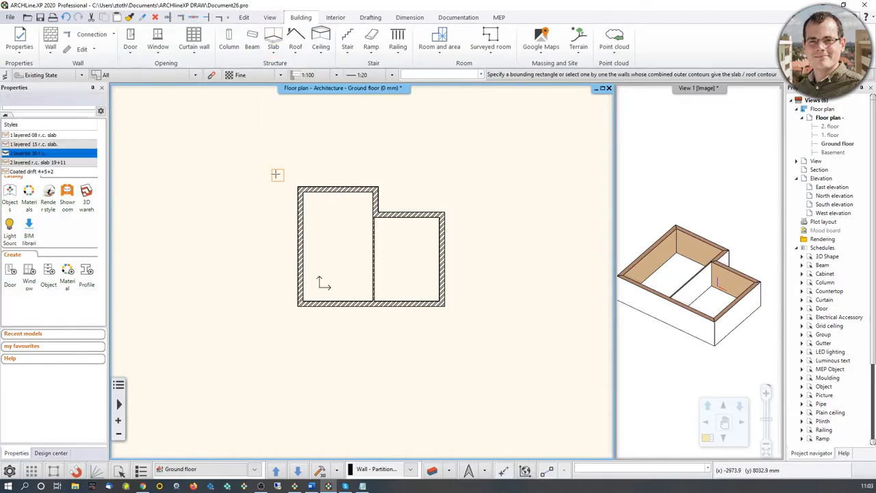
{"action": "left_click", "coordinate": [248, 148]}
{"action": "left_click", "coordinate": [515, 357]}
{"action": "key", "text": "Return"}
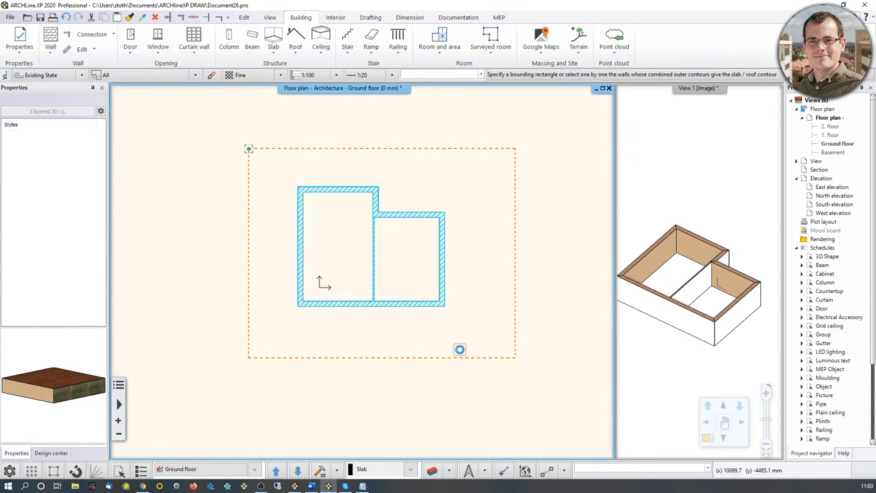
{"action": "scroll", "coordinate": [404, 270], "scroll_direction": "up", "scroll_amount": 2}
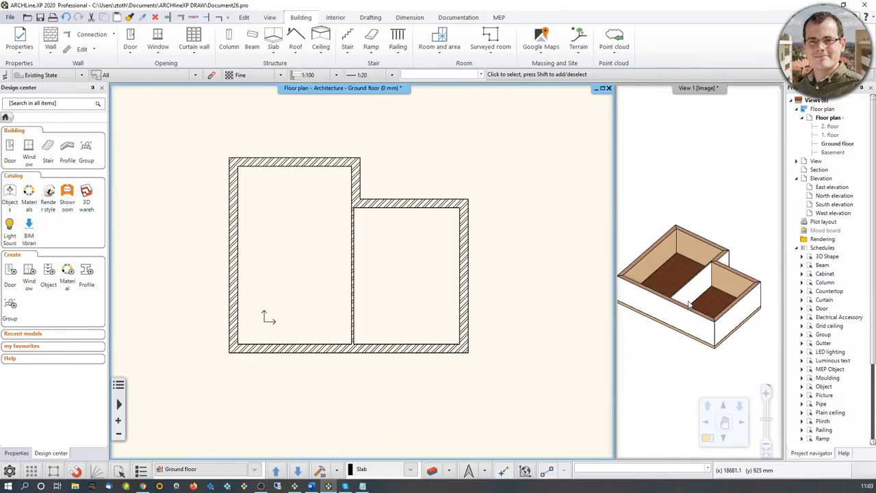
Step: Check which layer holds the slab by listing only the used layers
{"action": "left_click", "coordinate": [432, 473]}
{"action": "left_click", "coordinate": [455, 157]}
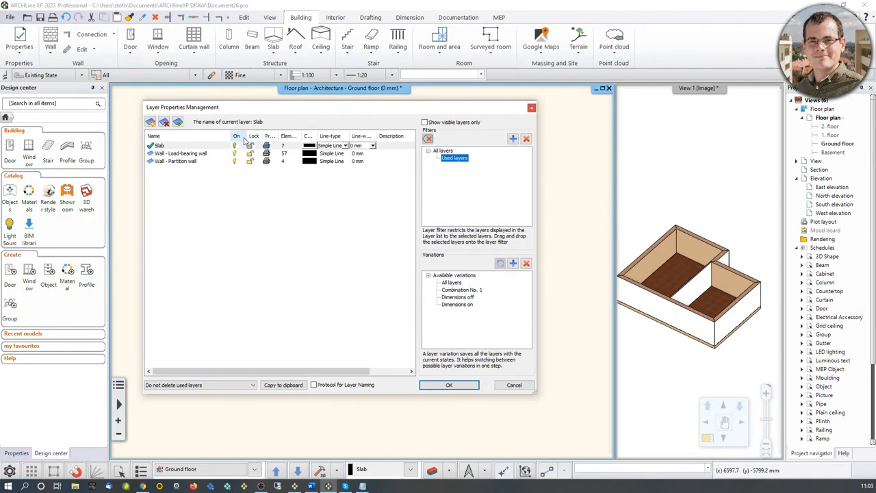
{"action": "left_click", "coordinate": [532, 109]}
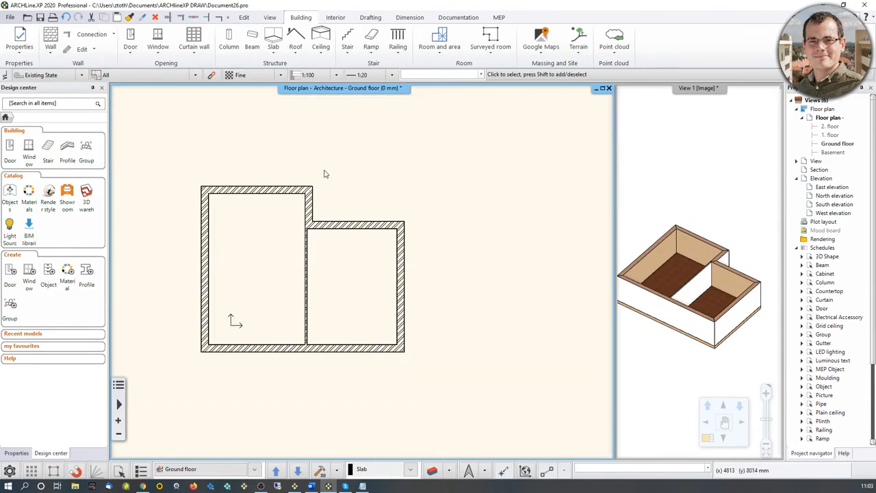
Step: Draw a small square with the Rectangle tool in the Normal polyline style, outside the building to its right
{"action": "left_click", "coordinate": [370, 17]}
{"action": "left_click", "coordinate": [134, 31]}
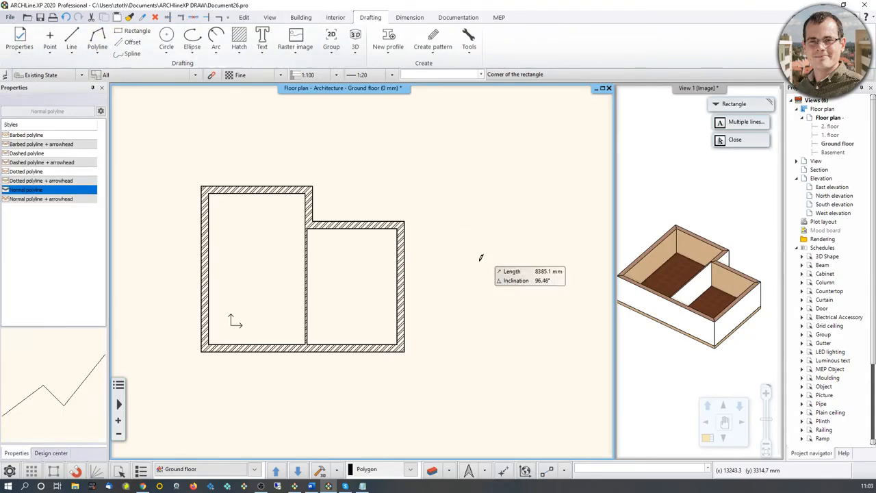
{"action": "left_click", "coordinate": [436, 239]}
{"action": "left_click", "coordinate": [462, 265]}
{"action": "key", "text": "Escape"}
{"action": "scroll", "coordinate": [477, 258], "scroll_direction": "up", "scroll_amount": 2}
{"action": "middle_click_drag", "start_coordinate": [476, 258], "coordinate": [436, 258]}
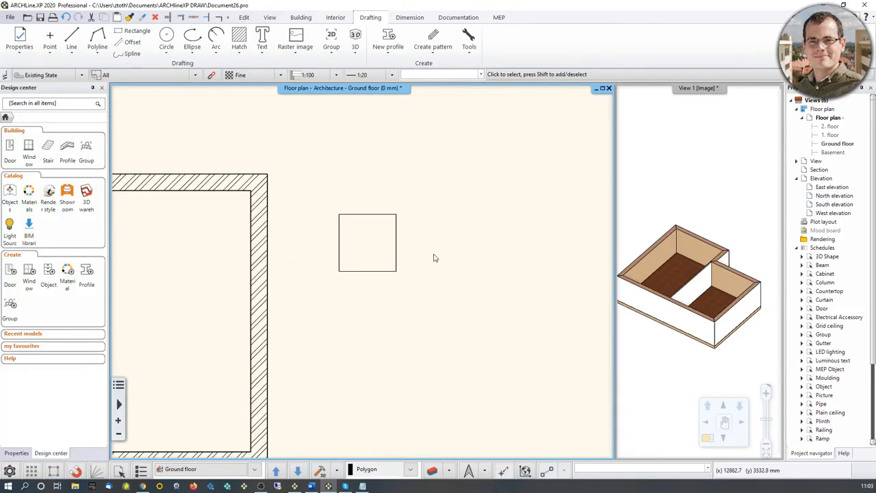
{"action": "middle_click_drag", "start_coordinate": [355, 236], "coordinate": [406, 217]}
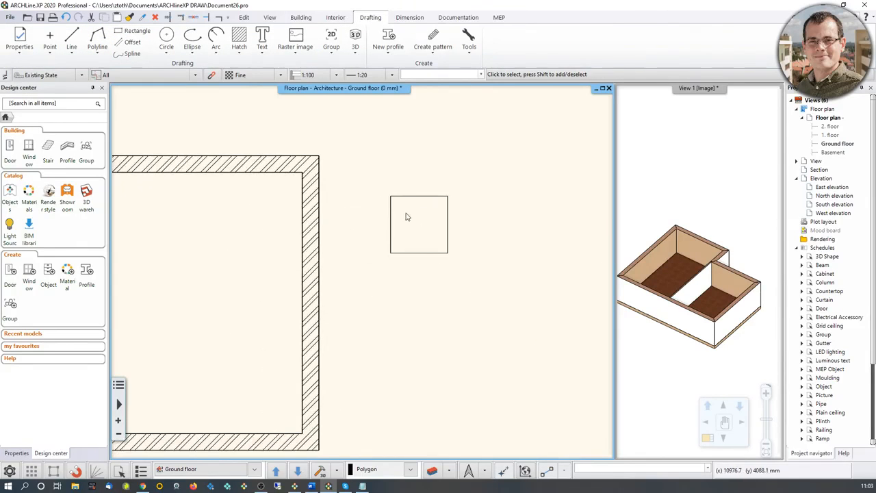
{"action": "scroll", "coordinate": [395, 221], "scroll_direction": "down", "scroll_amount": 1}
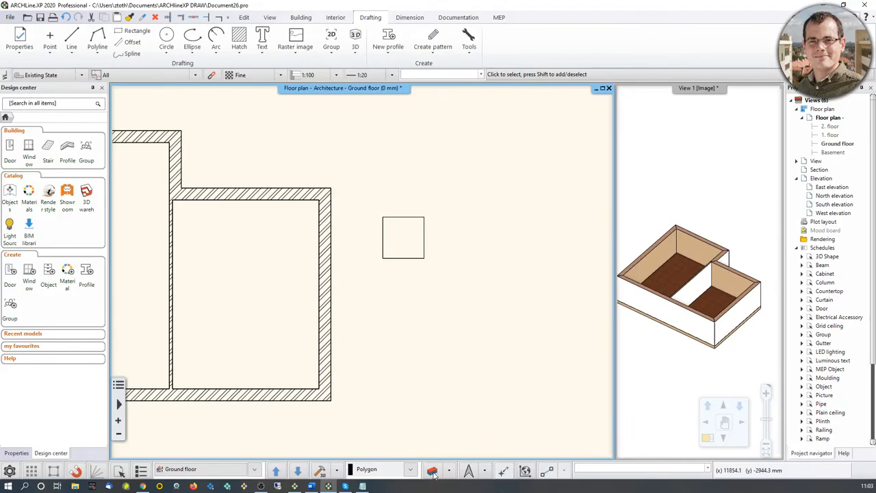
Step: Add a new layer named Custom_layer to the full layer list
{"action": "left_click", "coordinate": [432, 472]}
{"action": "left_click", "coordinate": [443, 150]}
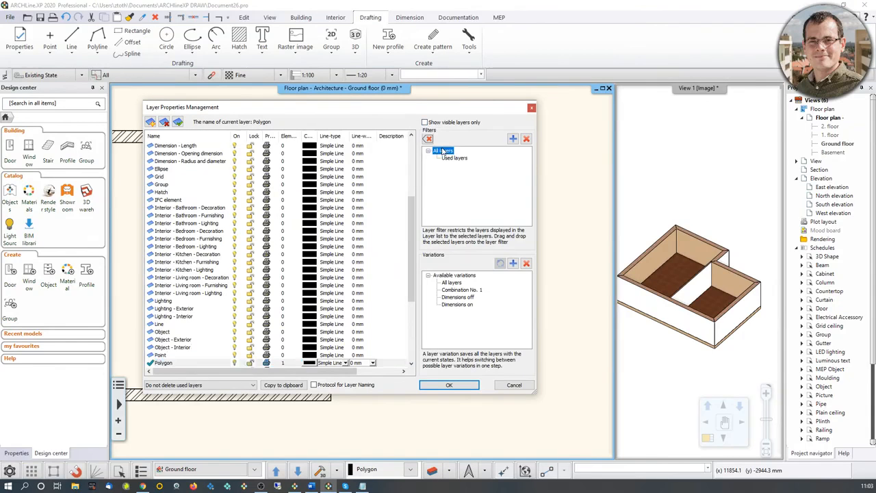
{"action": "left_click", "coordinate": [151, 121]}
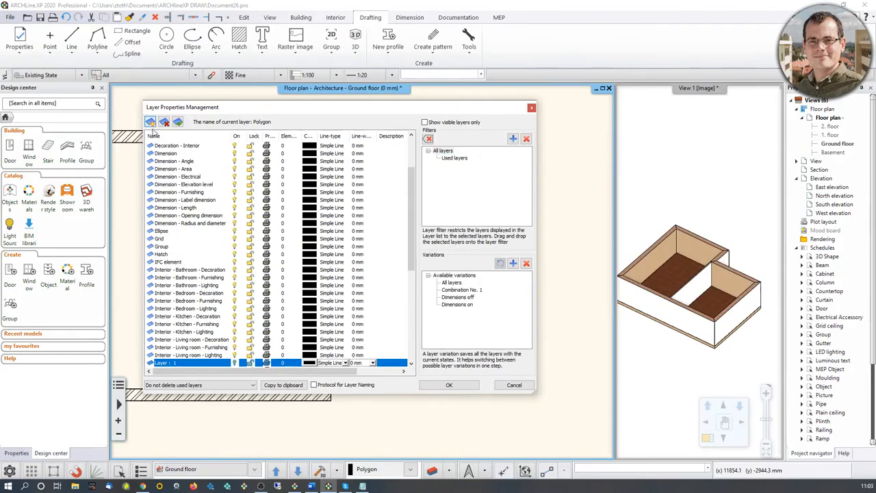
{"action": "left_click", "coordinate": [200, 362]}
{"action": "type", "text": "Cu"}
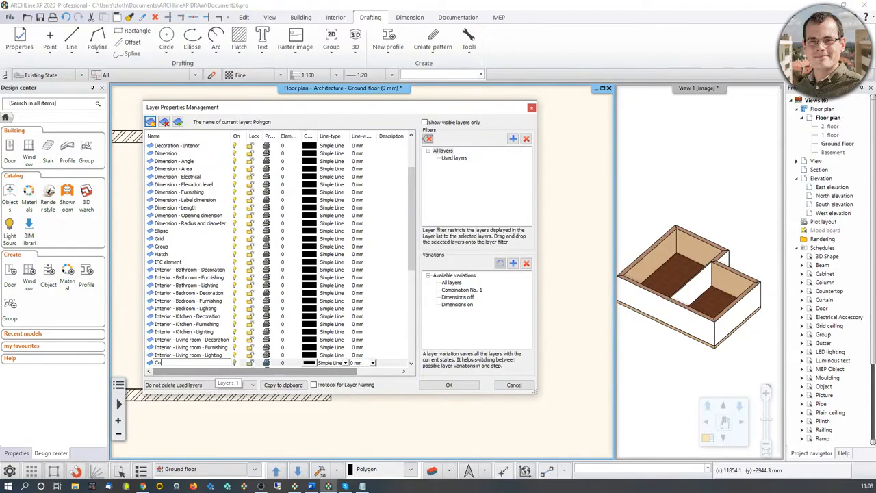
{"action": "type", "text": "stom_layer"}
{"action": "key", "text": "Return"}
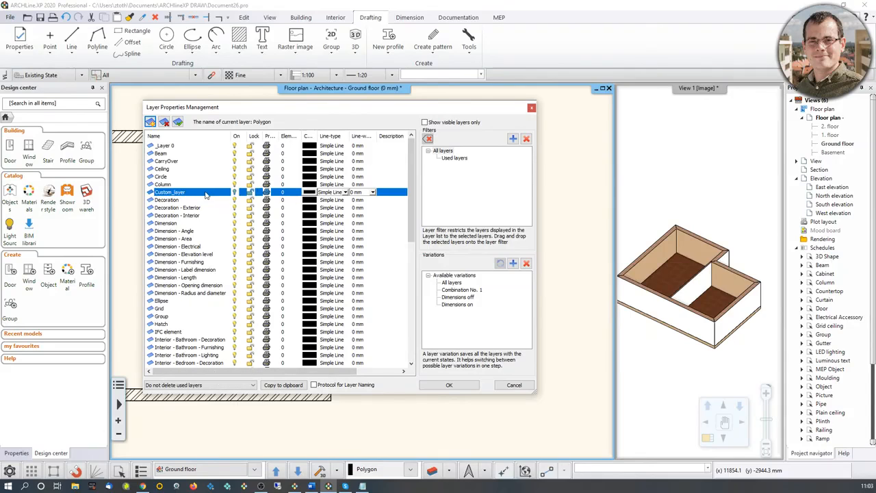
Step: Confirm the new layer and assign the small square outside the building to Custom_layer
{"action": "left_click", "coordinate": [451, 385]}
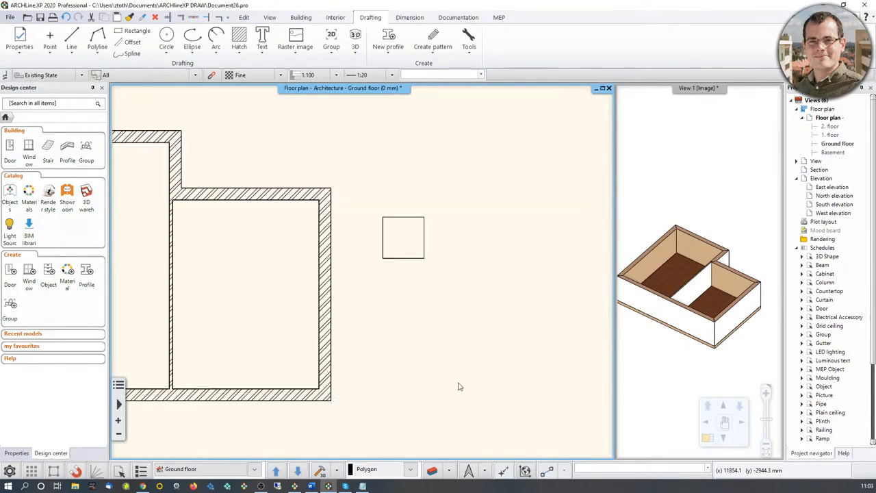
{"action": "left_click", "coordinate": [401, 217]}
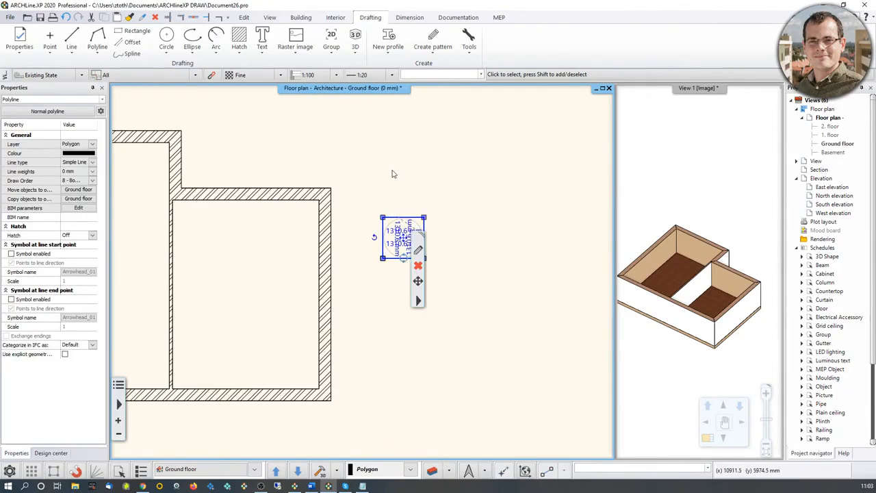
{"action": "scroll", "coordinate": [391, 200], "scroll_direction": "up", "scroll_amount": 1}
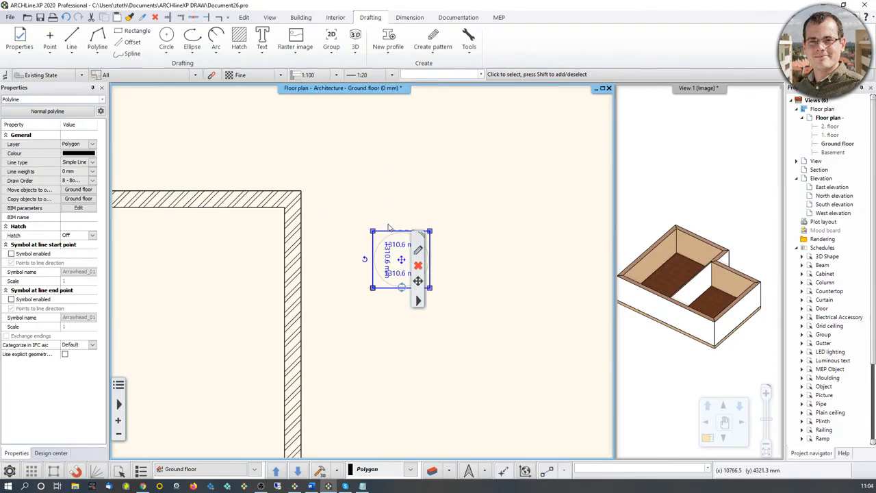
{"action": "left_click", "coordinate": [93, 144]}
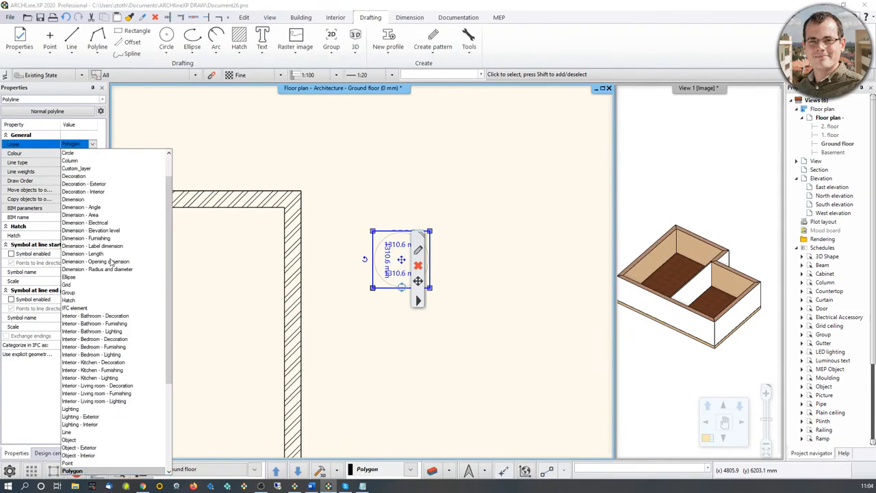
{"action": "left_click", "coordinate": [90, 169]}
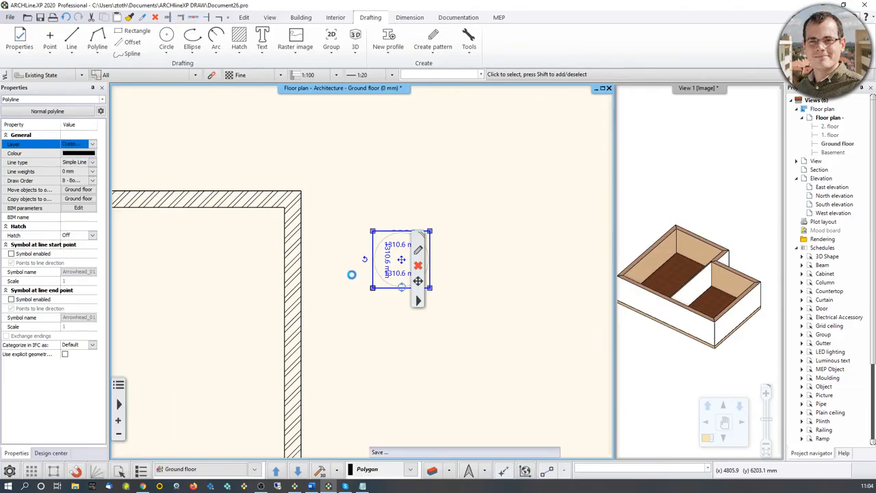
{"action": "left_click", "coordinate": [387, 189]}
Step: Check which elements sit on Custom_layer by switching it off and on in the Layer walk, leaving the layers unchanged
{"action": "scroll", "coordinate": [404, 254], "scroll_direction": "down", "scroll_amount": 2}
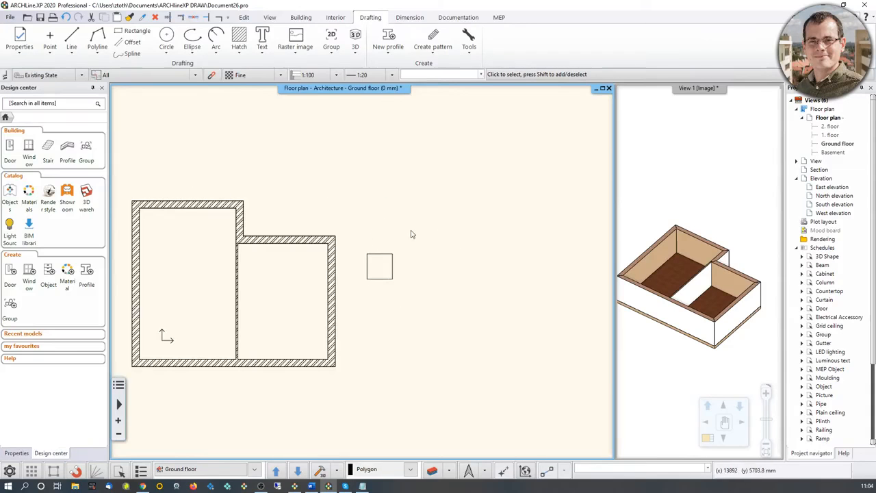
{"action": "middle_click_drag", "start_coordinate": [301, 251], "coordinate": [374, 237]}
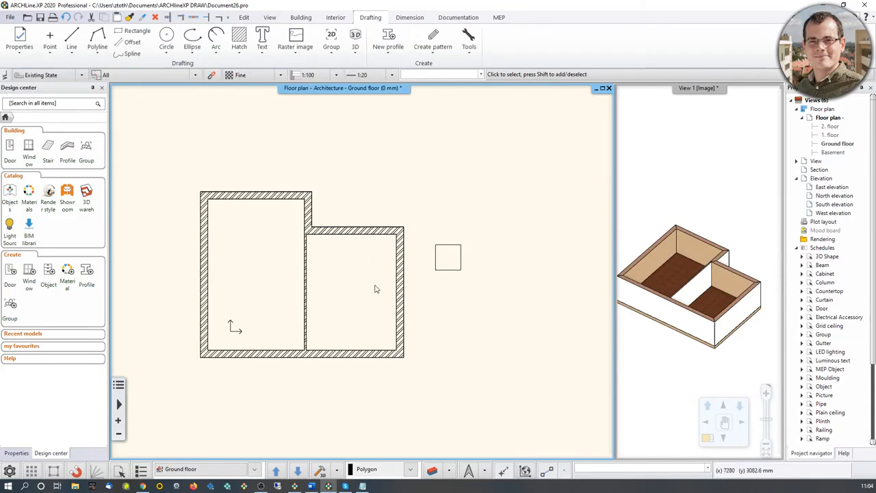
{"action": "left_click", "coordinate": [438, 471]}
{"action": "left_click", "coordinate": [428, 417]}
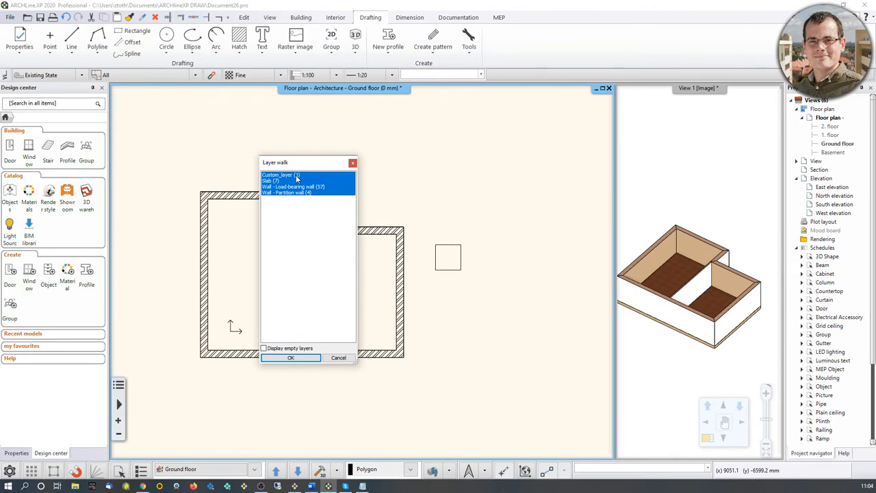
{"action": "left_click", "coordinate": [280, 175], "text": "ctrl"}
{"action": "left_click", "coordinate": [281, 175], "text": "ctrl"}
{"action": "left_click", "coordinate": [281, 175], "text": "ctrl"}
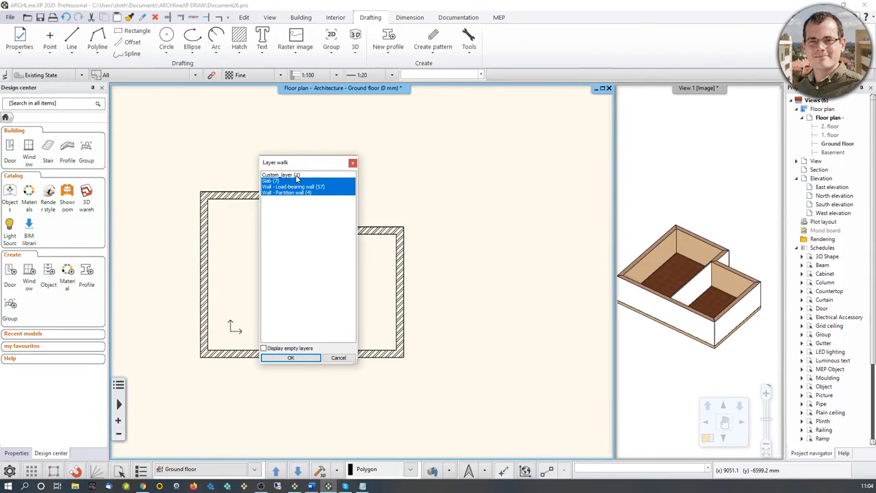
{"action": "left_click", "coordinate": [297, 176], "text": "ctrl"}
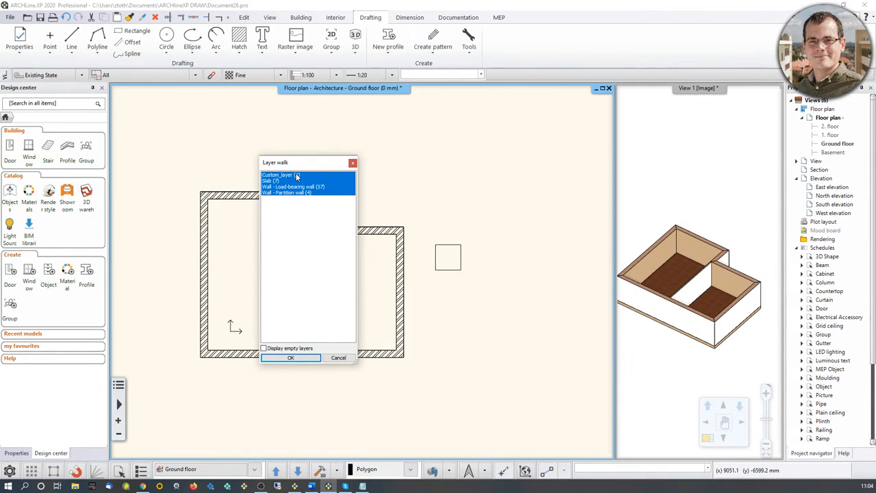
{"action": "left_click", "coordinate": [353, 163]}
{"action": "scroll", "coordinate": [457, 214], "scroll_direction": "up", "scroll_amount": 2}
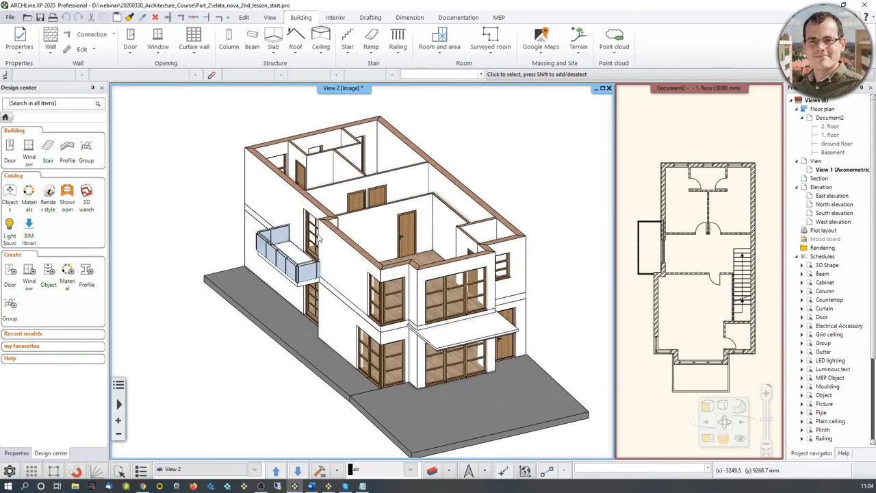
{"action": "middle_click_drag", "start_coordinate": [319, 238], "coordinate": [457, 116]}
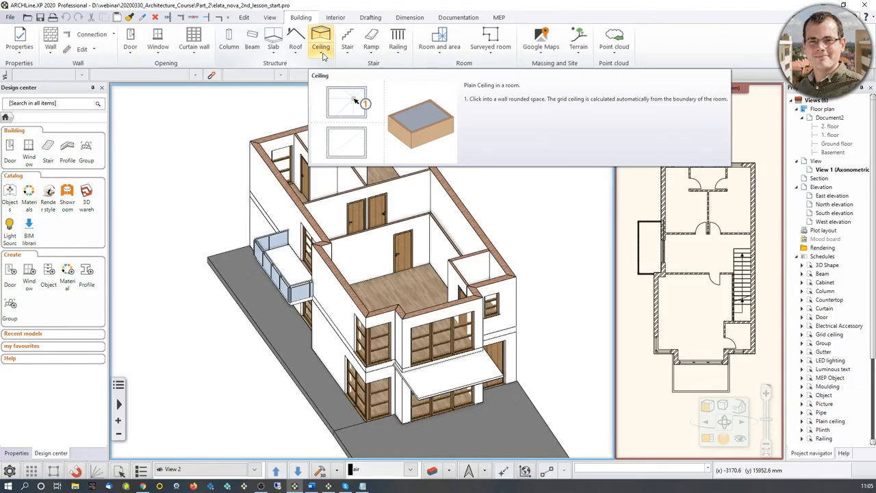
{"action": "left_click", "coordinate": [321, 54]}
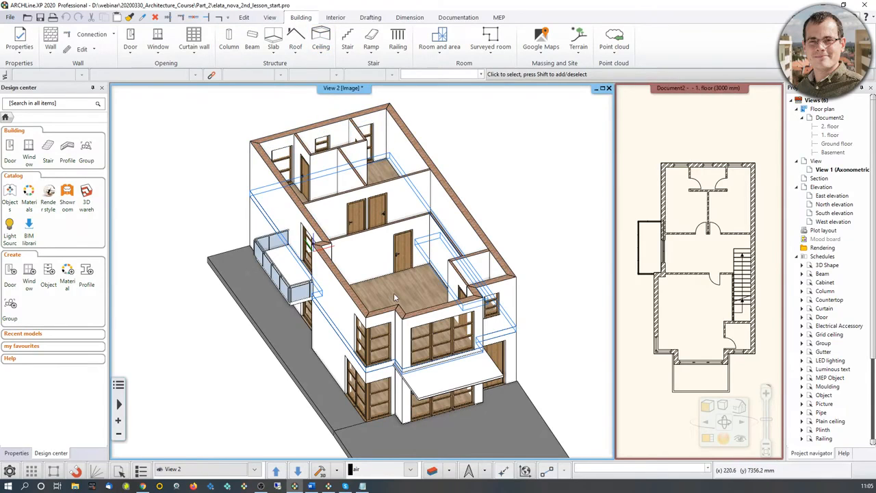
Step: Copy the 1. floor slab, picked from behind the overlapping wall, to the 2. floor and select the copy in the plan
{"action": "middle_click_drag", "start_coordinate": [651, 315], "coordinate": [665, 287]}
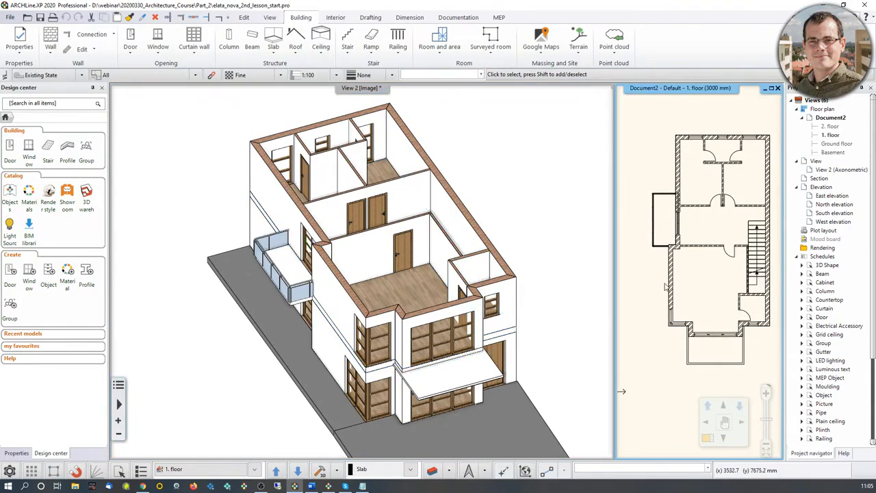
{"action": "scroll", "coordinate": [665, 288], "scroll_direction": "up", "scroll_amount": 2}
{"action": "scroll", "coordinate": [667, 283], "scroll_direction": "up", "scroll_amount": 1}
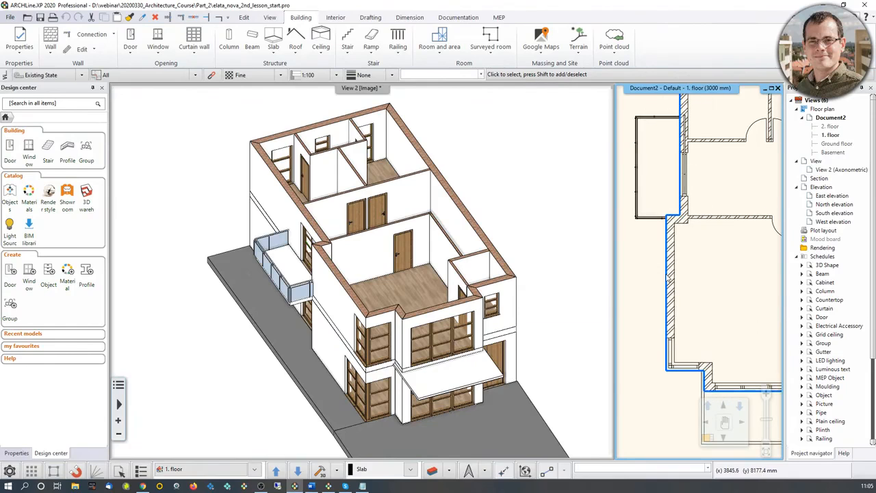
{"action": "left_click", "coordinate": [668, 278]}
{"action": "scroll", "coordinate": [664, 276], "scroll_direction": "down", "scroll_amount": 1}
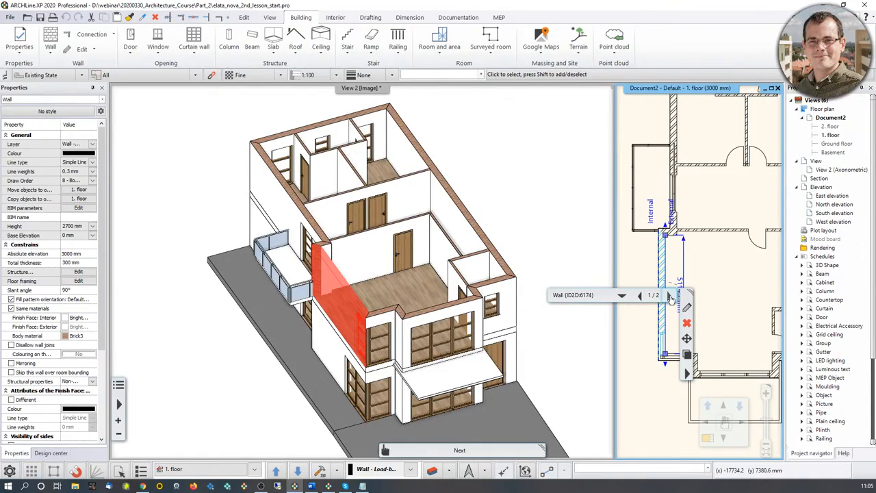
{"action": "left_click", "coordinate": [668, 295]}
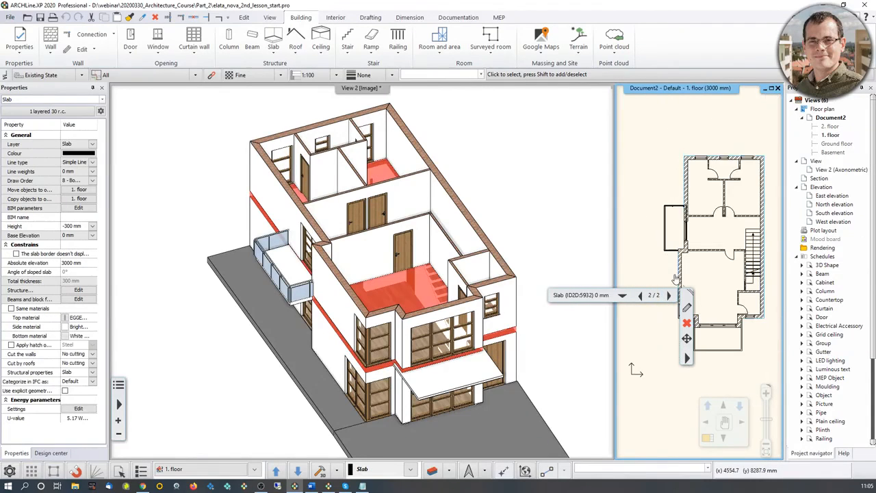
{"action": "scroll", "coordinate": [686, 269], "scroll_direction": "down", "scroll_amount": 3}
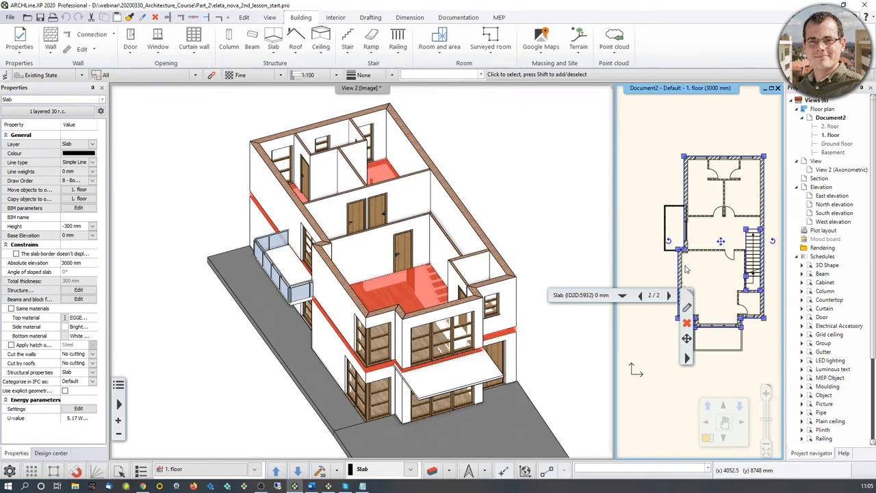
{"action": "middle_click_drag", "start_coordinate": [685, 266], "coordinate": [670, 273]}
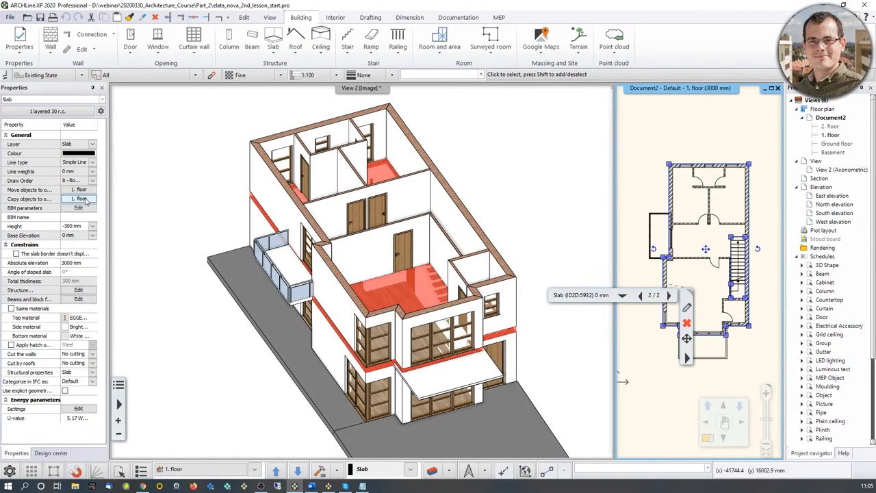
{"action": "left_click", "coordinate": [85, 199]}
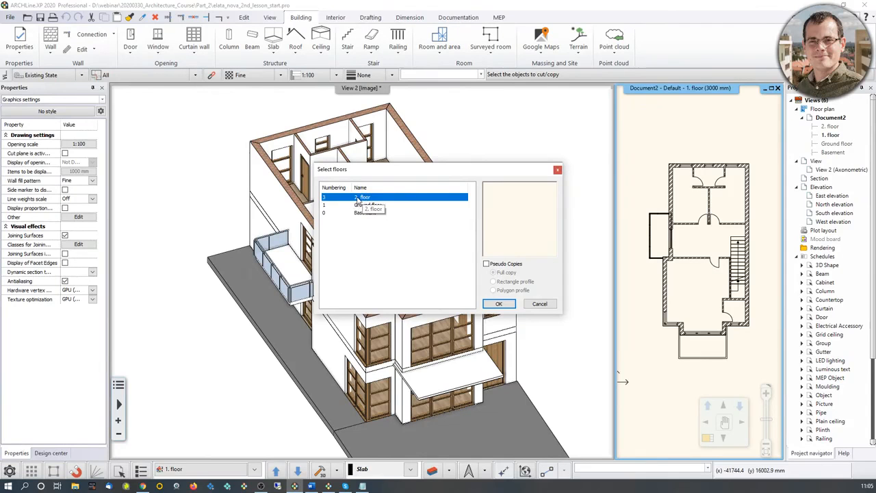
{"action": "left_click", "coordinate": [499, 305]}
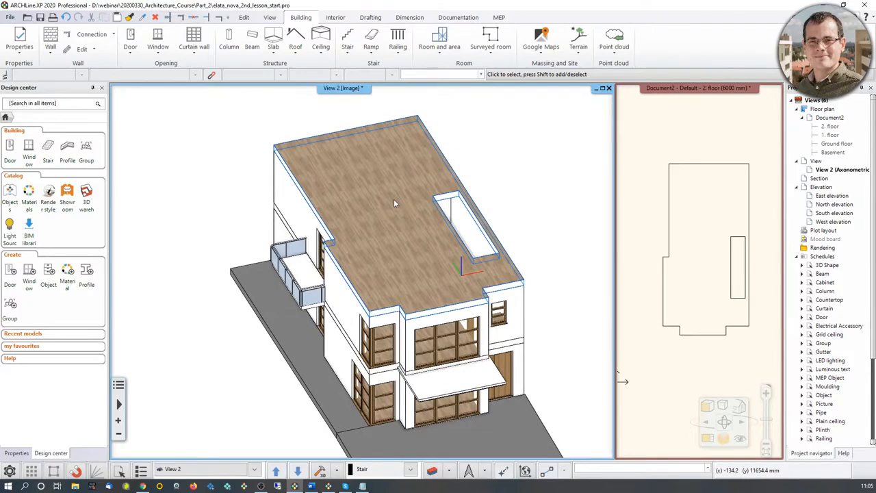
{"action": "left_click", "coordinate": [716, 338]}
{"action": "left_click", "coordinate": [734, 326]}
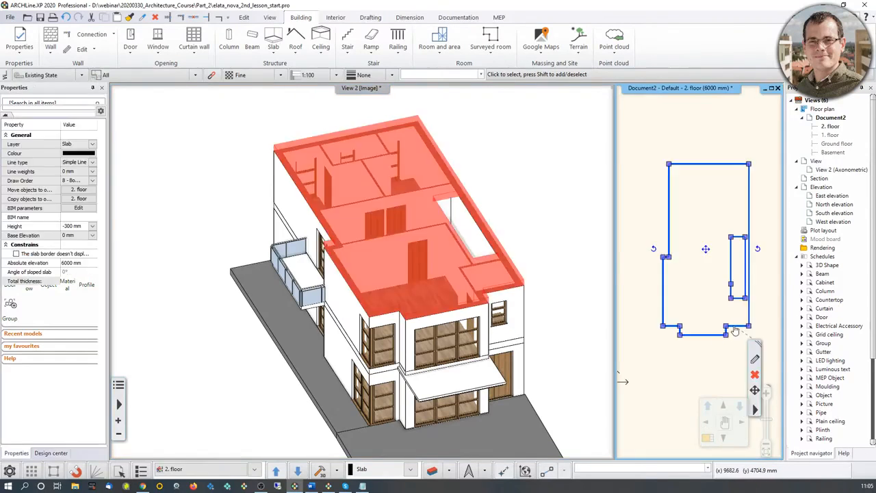
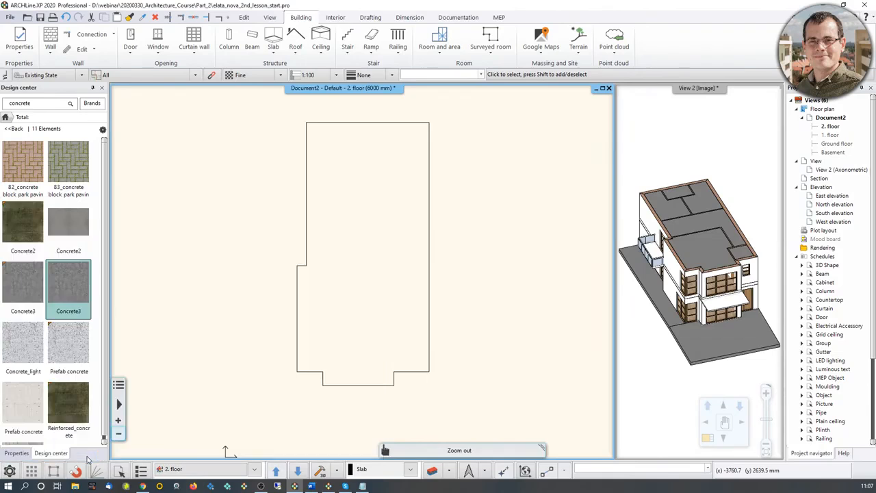
Step: Make the 1. floor visible beneath the active 2. floor plan
{"action": "left_click", "coordinate": [252, 470]}
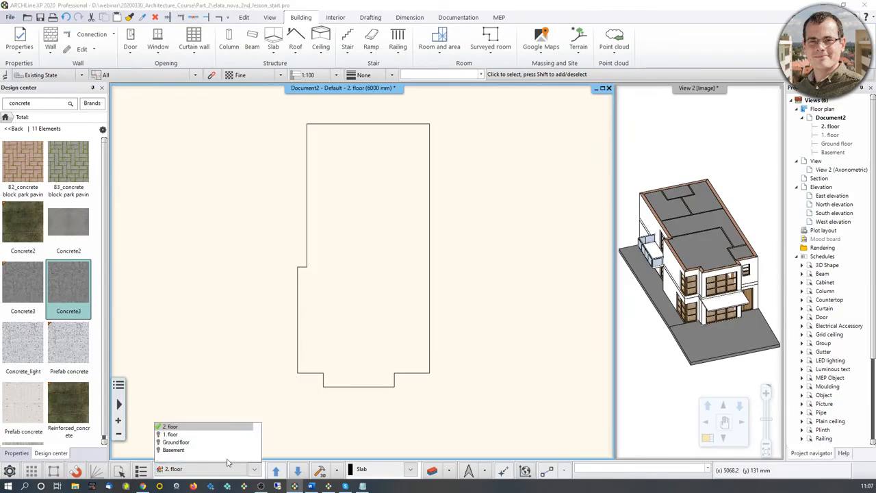
{"action": "left_click", "coordinate": [160, 436]}
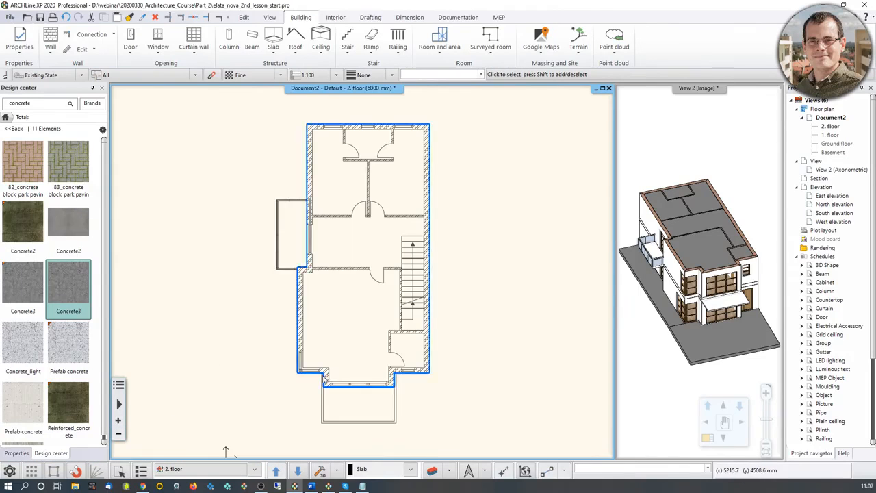
{"action": "scroll", "coordinate": [308, 373], "scroll_direction": "up", "scroll_amount": 3}
{"action": "middle_click_drag", "start_coordinate": [401, 249], "coordinate": [325, 318]}
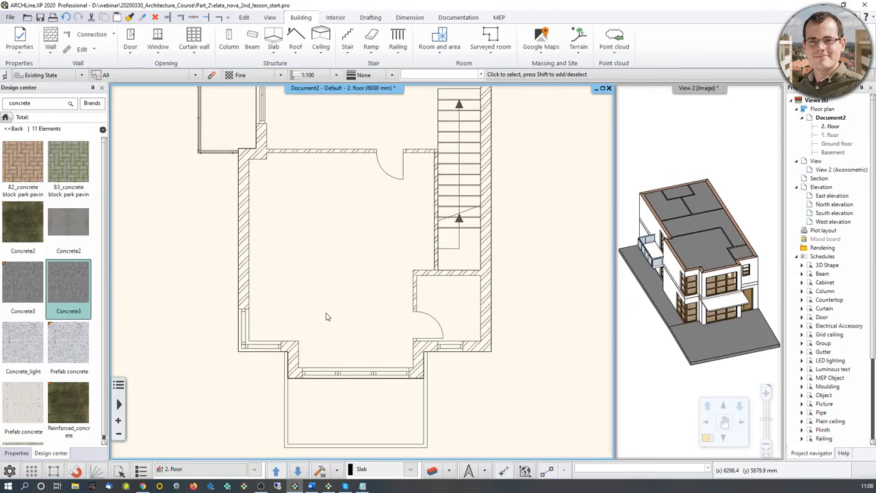
{"action": "scroll", "coordinate": [331, 312], "scroll_direction": "down", "scroll_amount": 4}
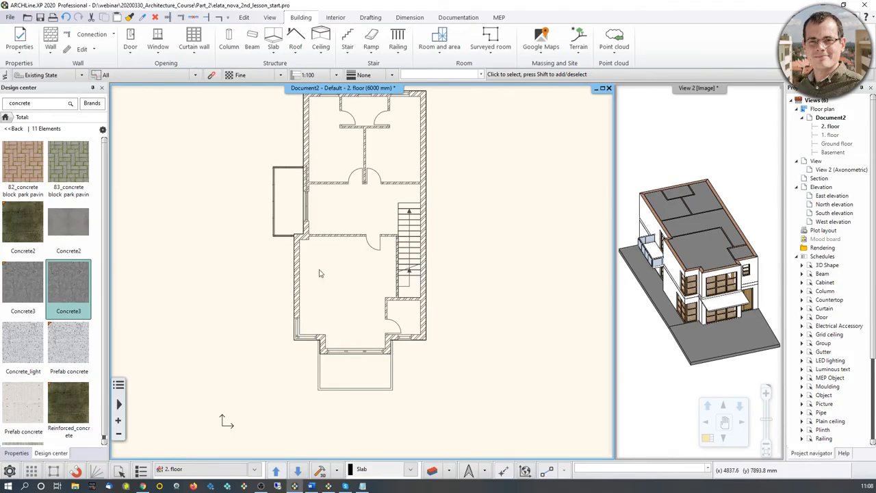
{"action": "scroll", "coordinate": [341, 233], "scroll_direction": "up", "scroll_amount": 2}
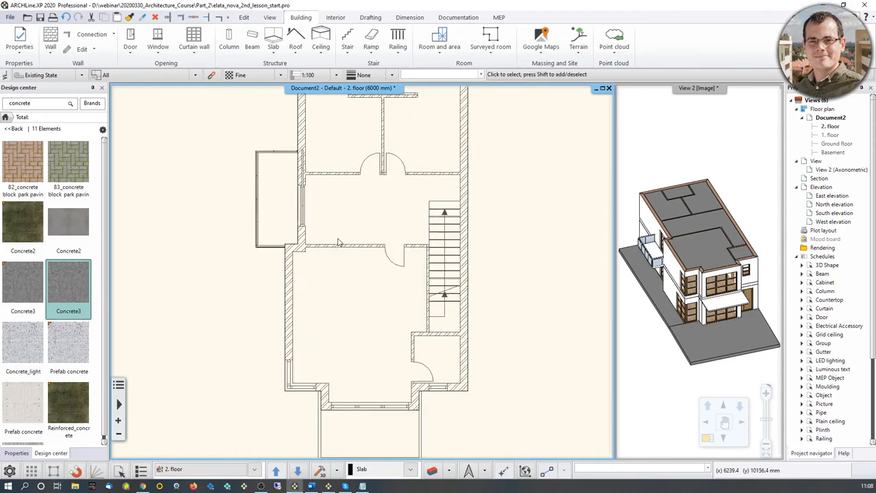
{"action": "middle_click_drag", "start_coordinate": [382, 324], "coordinate": [389, 270]}
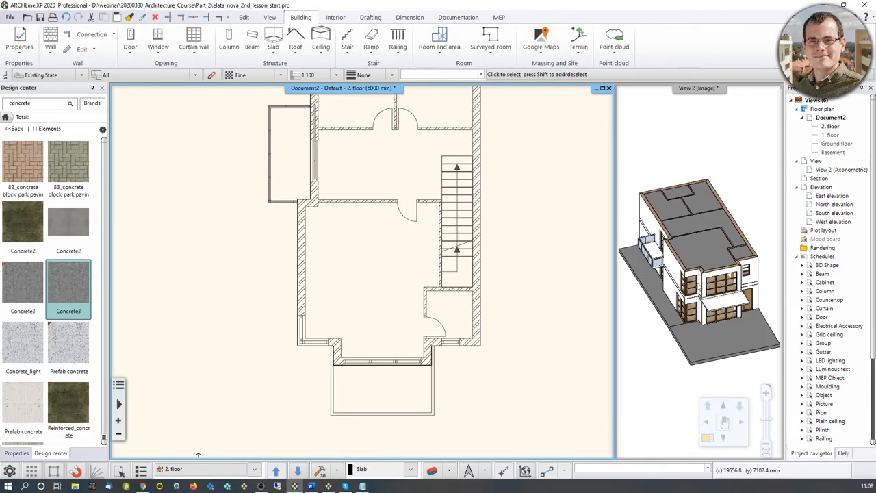
Step: Display visible but inactive levels in a replacement color, using bright blue for inactive floors
{"action": "left_click", "coordinate": [12, 471]}
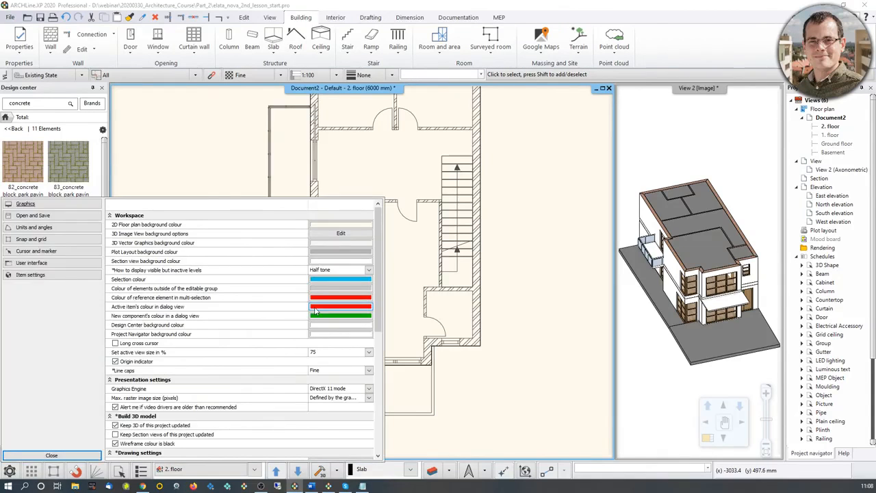
{"action": "left_click", "coordinate": [343, 270]}
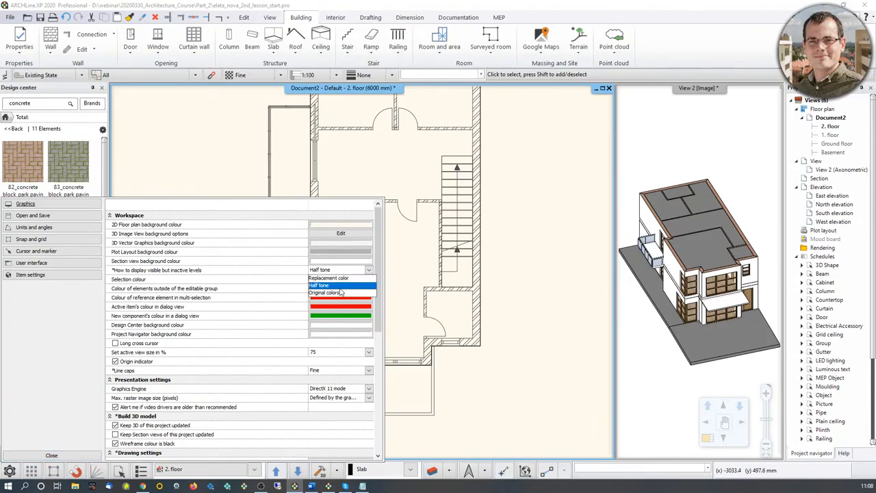
{"action": "left_click", "coordinate": [331, 278]}
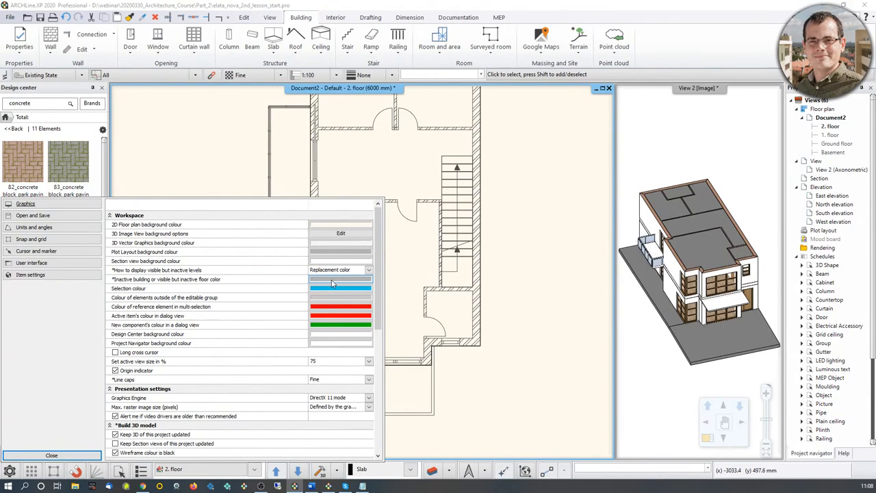
{"action": "left_click", "coordinate": [333, 281]}
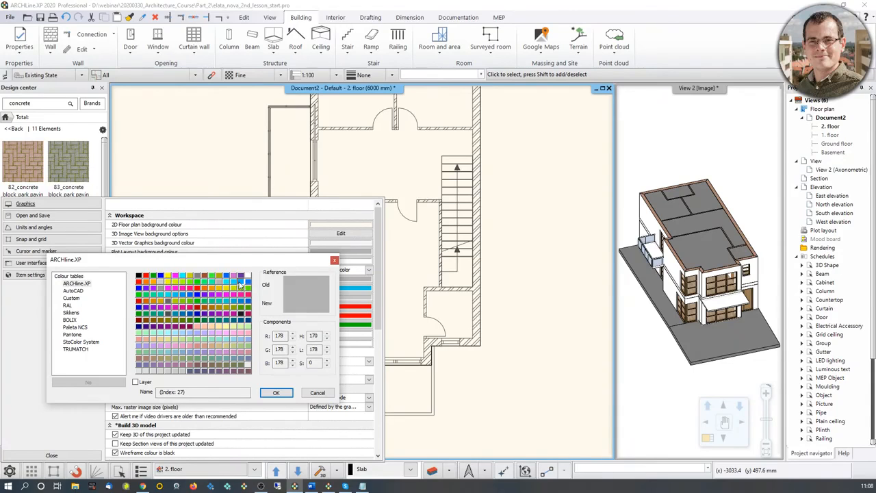
{"action": "left_click", "coordinate": [239, 283]}
{"action": "left_click", "coordinate": [276, 392]}
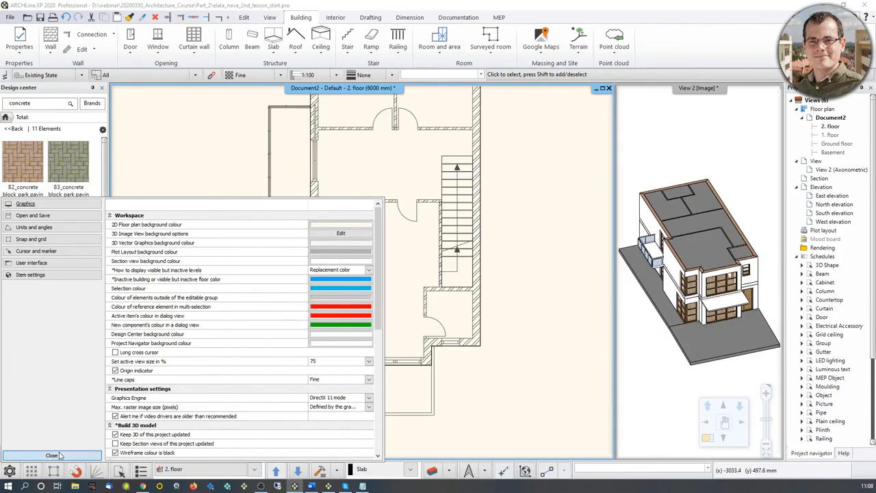
{"action": "left_click", "coordinate": [58, 455]}
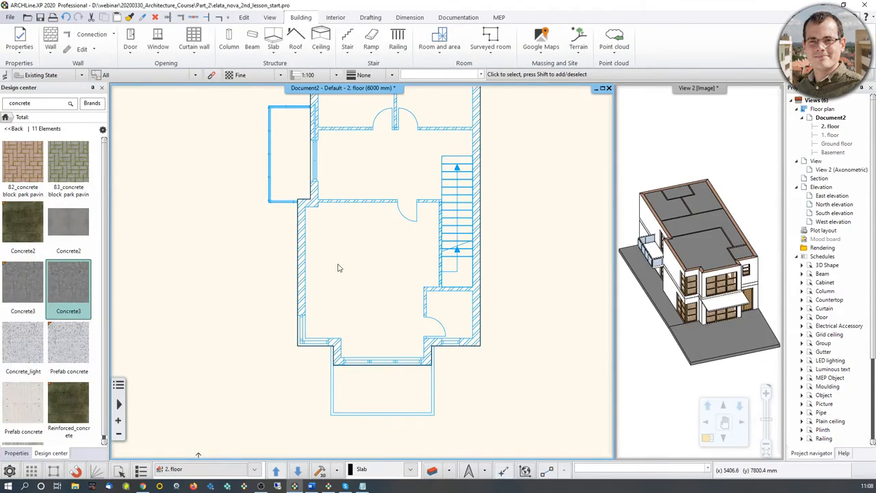
Step: Display visible but inactive levels in half tone instead of a replacement color
{"action": "left_click", "coordinate": [9, 470]}
{"action": "left_click", "coordinate": [369, 271]}
{"action": "left_click", "coordinate": [356, 281]}
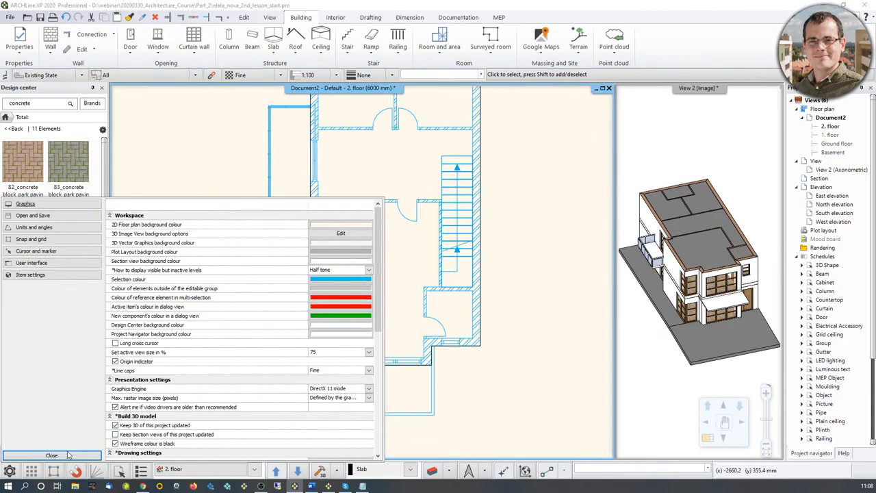
{"action": "left_click", "coordinate": [52, 455]}
Step: Select the 2. floor slab and offset its short front edge west of the bay outward 750 mm, flush with the bay front
{"action": "scroll", "coordinate": [327, 337], "scroll_direction": "up", "scroll_amount": 3}
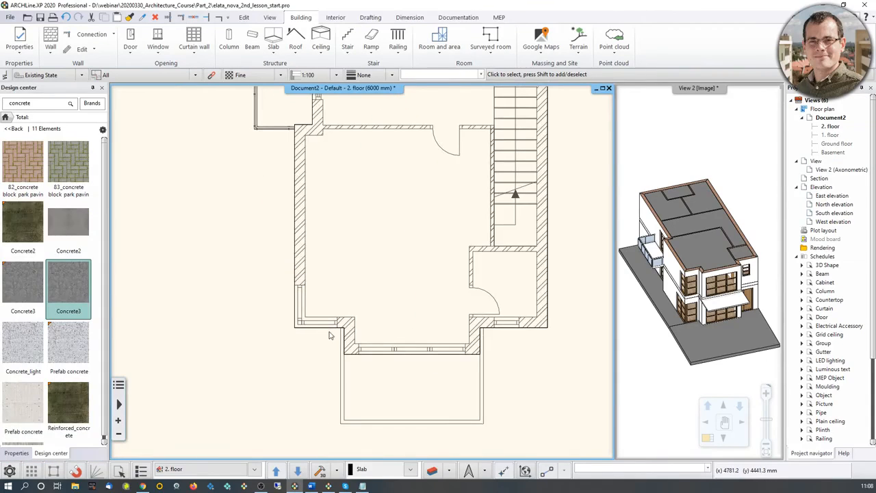
{"action": "left_click", "coordinate": [333, 328]}
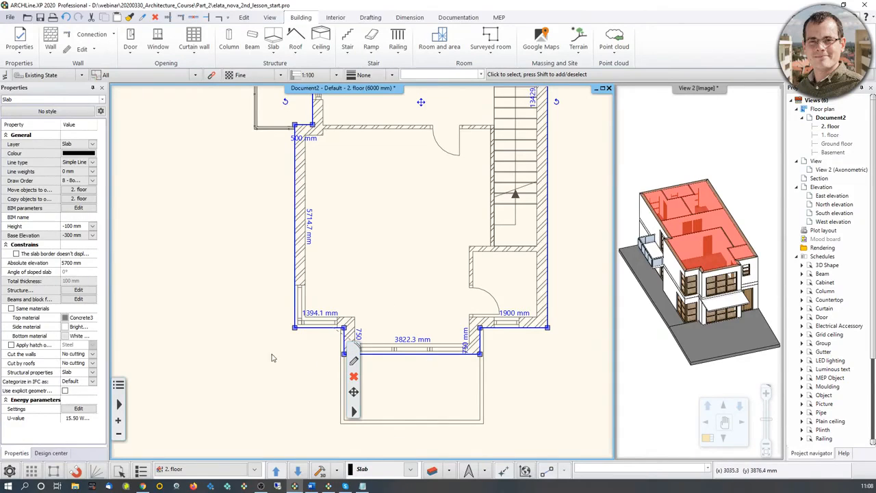
{"action": "mouse_move", "coordinate": [319, 331]}
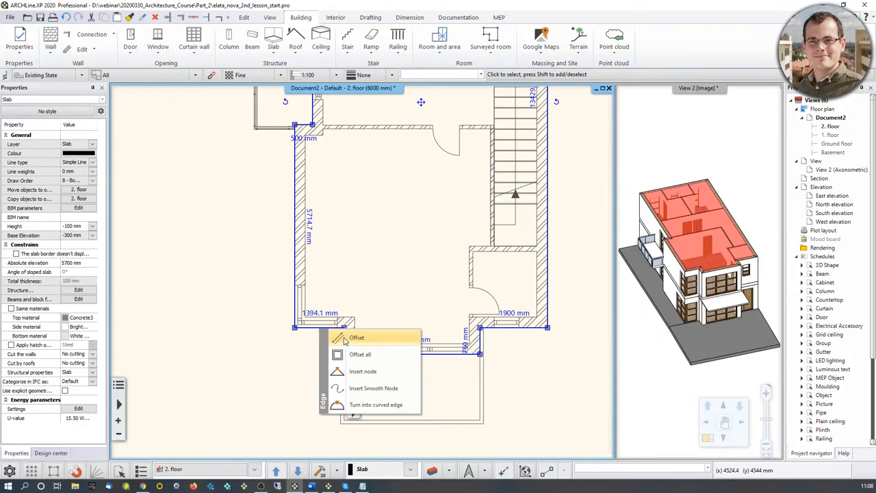
{"action": "left_click", "coordinate": [354, 338]}
{"action": "scroll", "coordinate": [344, 352], "scroll_direction": "up", "scroll_amount": 2}
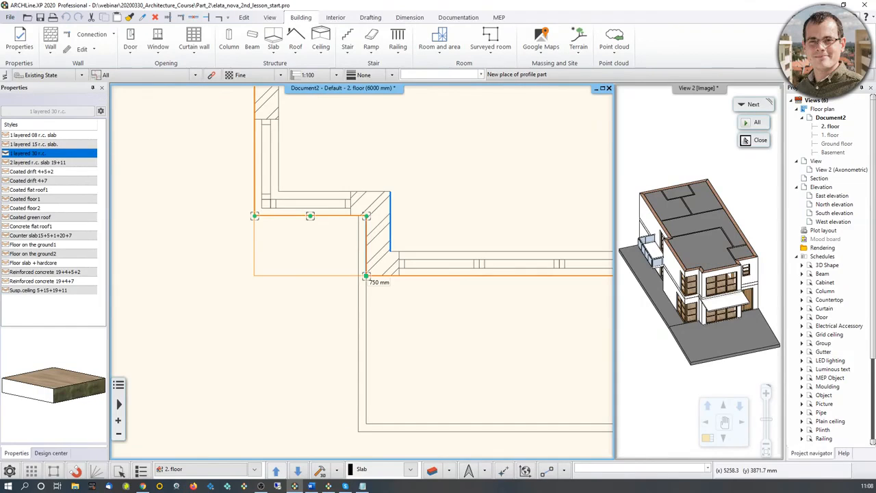
{"action": "scroll", "coordinate": [371, 279], "scroll_direction": "up", "scroll_amount": 2}
{"action": "left_click", "coordinate": [360, 269]}
Step: Offset the slab's short front edge on the staircase side outward 750 mm to align with the bay front
{"action": "scroll", "coordinate": [366, 272], "scroll_direction": "down", "scroll_amount": 3}
{"action": "middle_click_drag", "start_coordinate": [581, 266], "coordinate": [405, 282]}
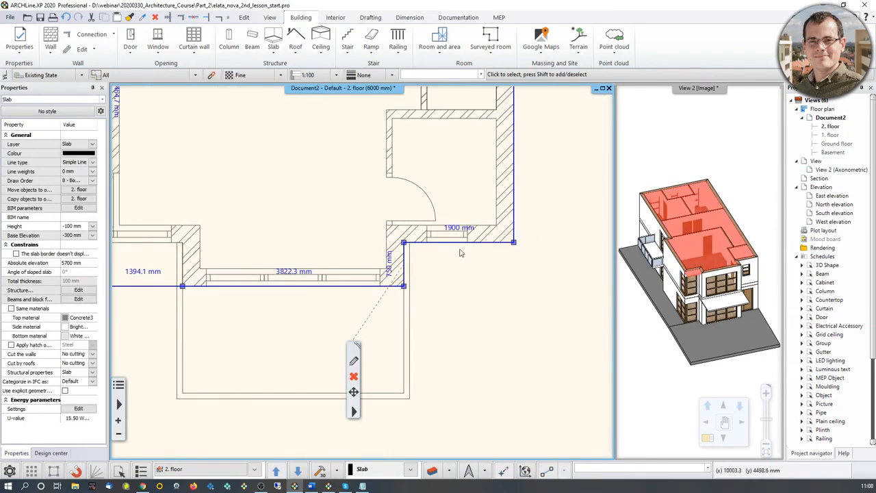
{"action": "left_click", "coordinate": [464, 244]}
{"action": "left_click", "coordinate": [488, 249]}
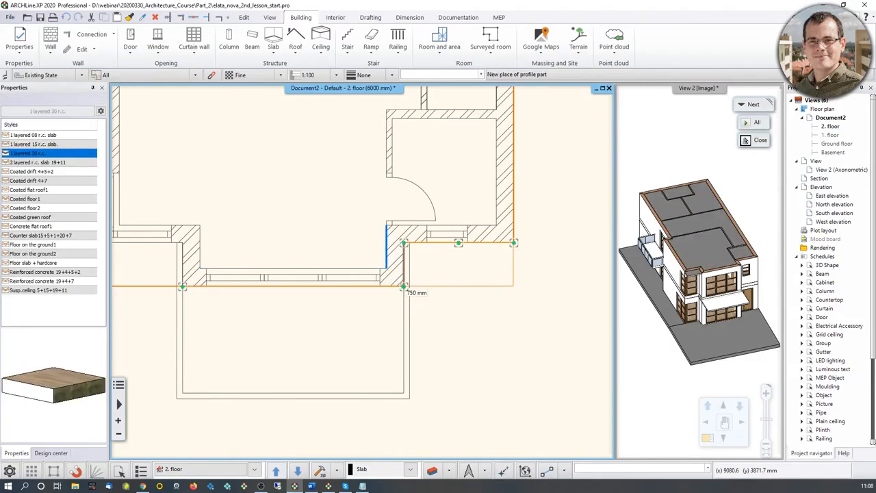
{"action": "left_click", "coordinate": [404, 286]}
Step: Delete the two leftover nodes at the bay corners on the slab's straightened front edge
{"action": "middle_click_drag", "start_coordinate": [269, 313], "coordinate": [297, 313]}
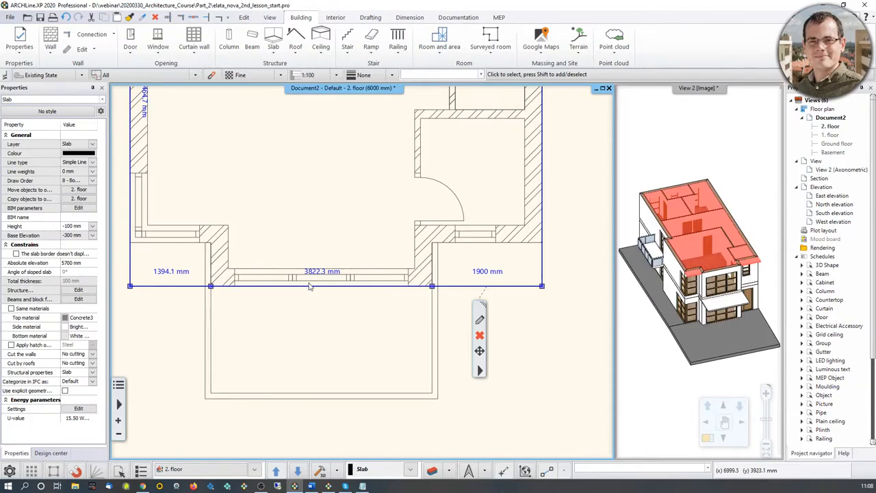
{"action": "left_click", "coordinate": [211, 286]}
{"action": "left_click", "coordinate": [238, 311]}
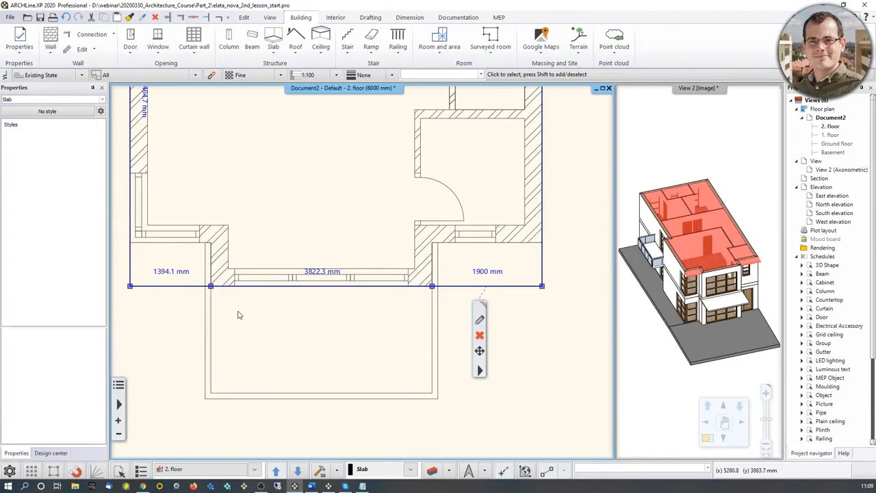
{"action": "left_click", "coordinate": [432, 286]}
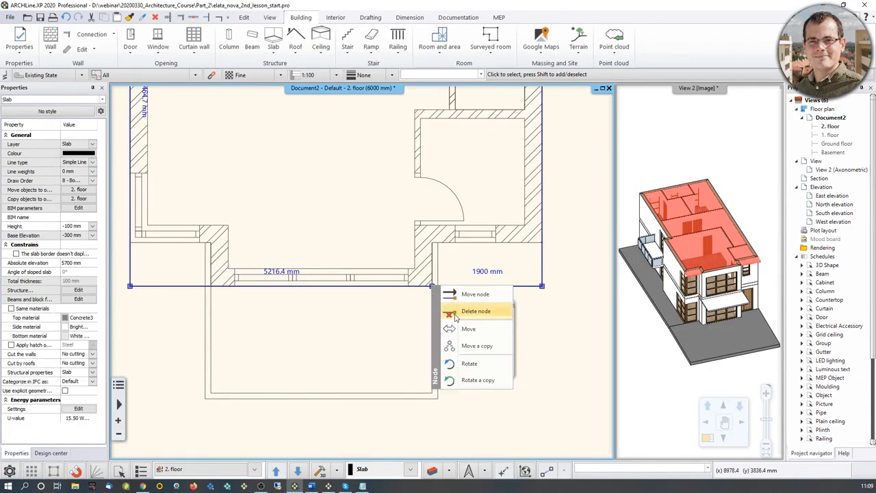
{"action": "left_click", "coordinate": [455, 312]}
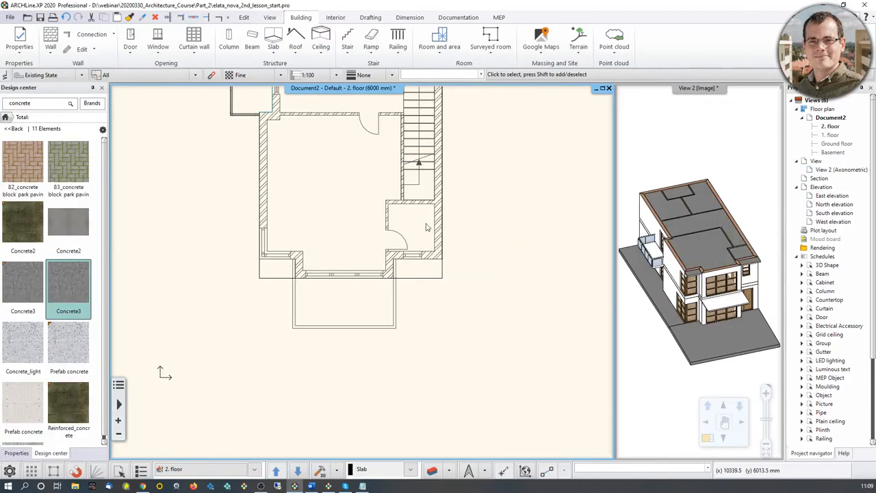
Step: Place an open gable roof in the Simple roof style over the slab's outer rectangle, starting along its long staircase-side edge
{"action": "middle_click_drag", "start_coordinate": [426, 224], "coordinate": [443, 358]}
{"action": "middle_click_drag", "start_coordinate": [448, 243], "coordinate": [461, 291]}
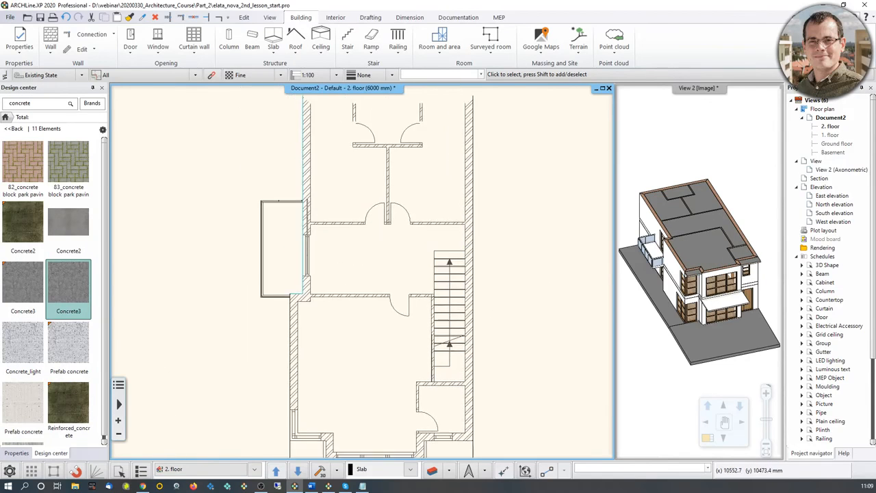
{"action": "scroll", "coordinate": [460, 290], "scroll_direction": "down", "scroll_amount": 2}
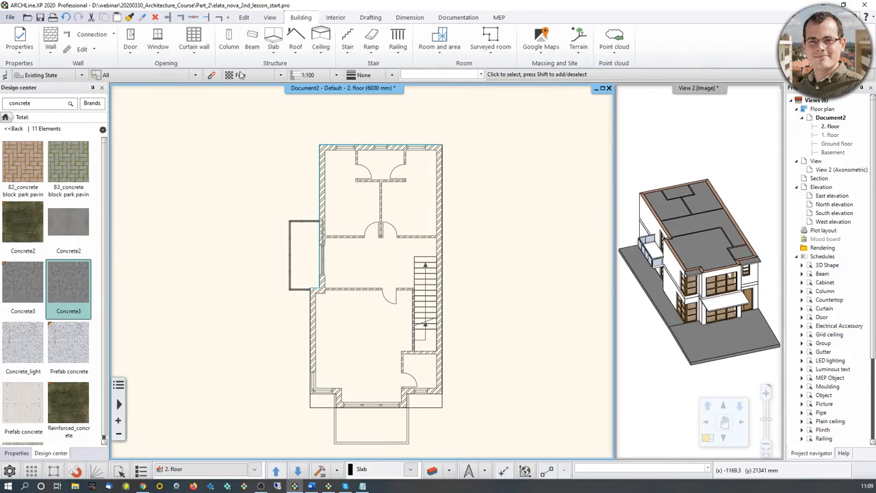
{"action": "left_click", "coordinate": [296, 52]}
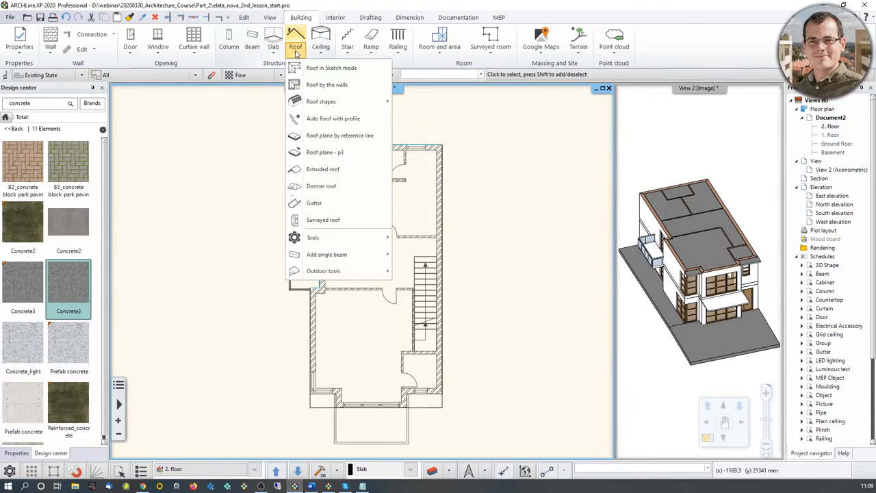
{"action": "mouse_move", "coordinate": [312, 108]}
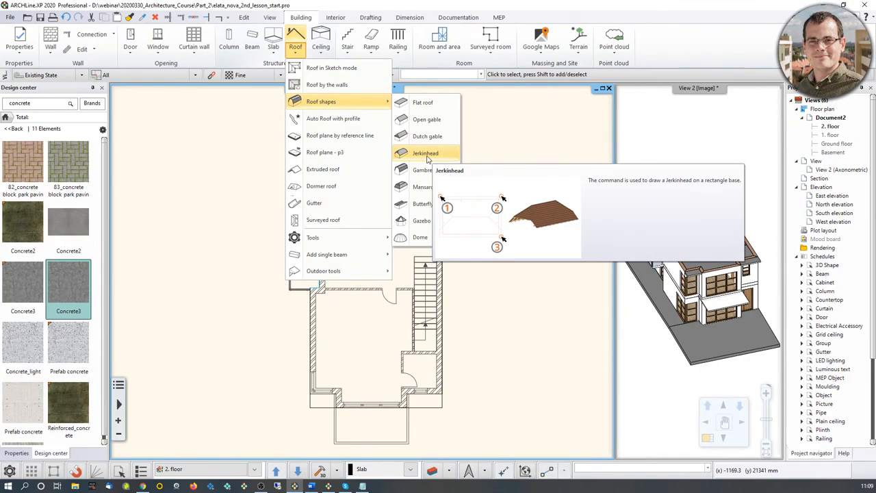
{"action": "left_click", "coordinate": [437, 121]}
{"action": "left_click", "coordinate": [441, 146]}
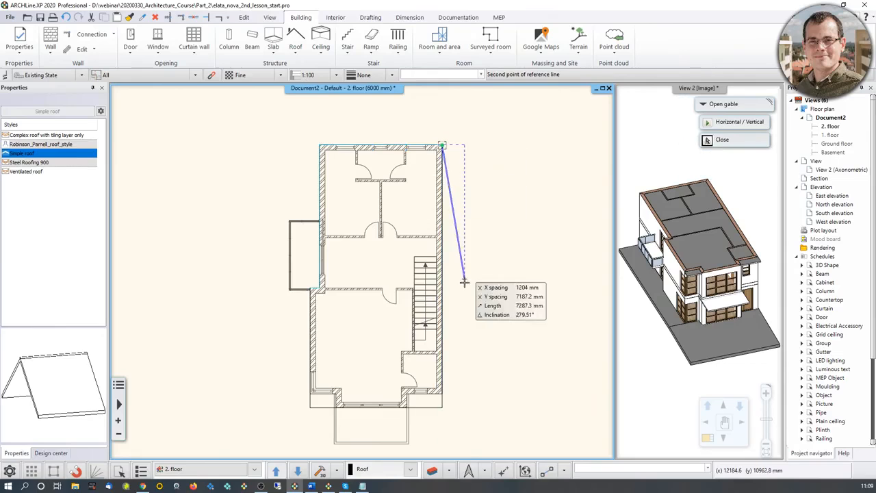
{"action": "left_click", "coordinate": [442, 408]}
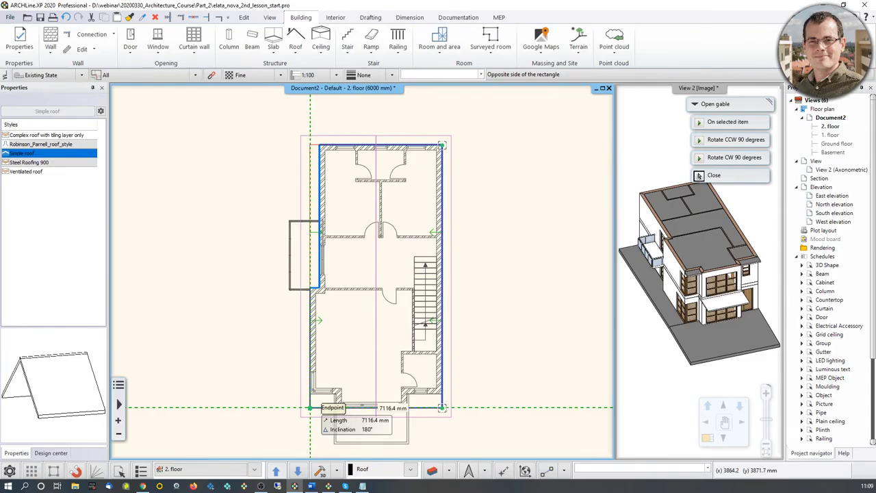
{"action": "left_click", "coordinate": [310, 408]}
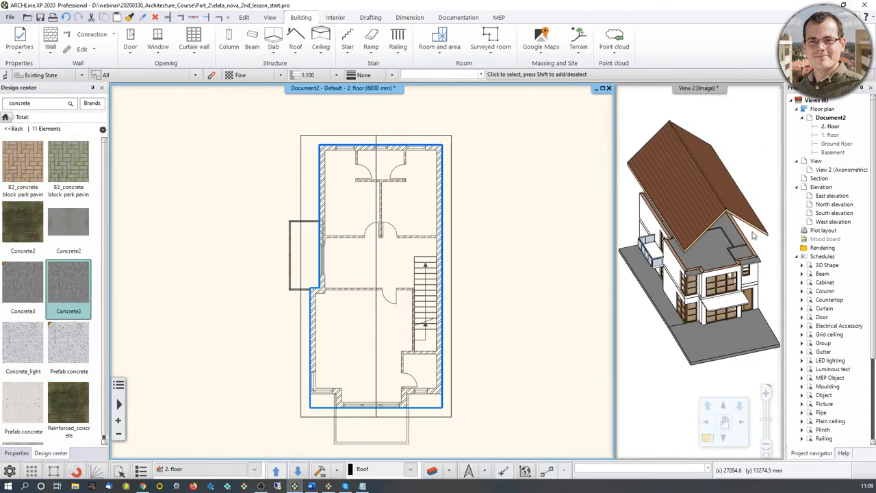
Step: Open the gable roof's properties from the 3D view and try the Complex roof with tiling layer only style
{"action": "left_click", "coordinate": [719, 241]}
{"action": "left_click_drag", "start_coordinate": [718, 241], "coordinate": [693, 209]}
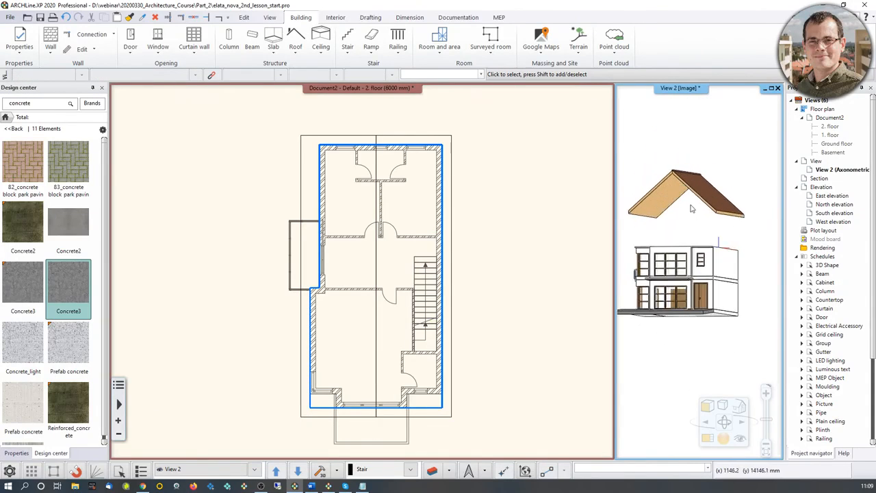
{"action": "scroll", "coordinate": [692, 205], "scroll_direction": "up", "scroll_amount": 2}
{"action": "left_click", "coordinate": [689, 205]}
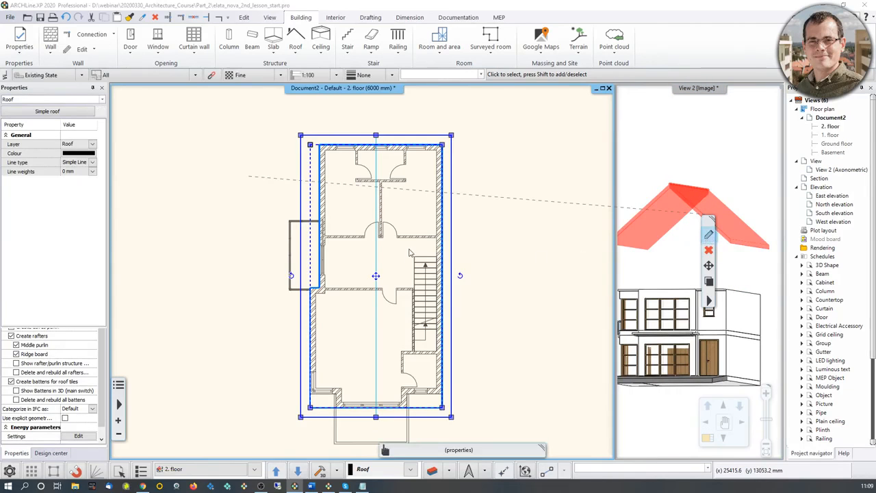
{"action": "left_click", "coordinate": [709, 235]}
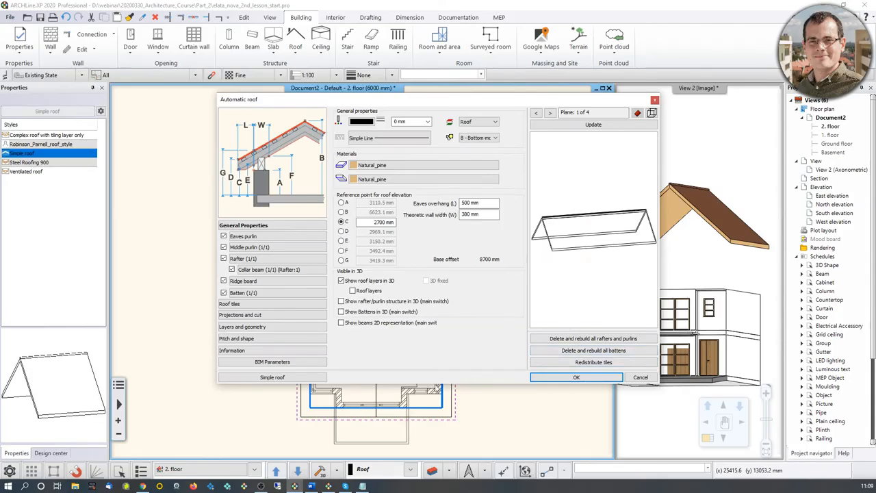
{"action": "left_click", "coordinate": [284, 378]}
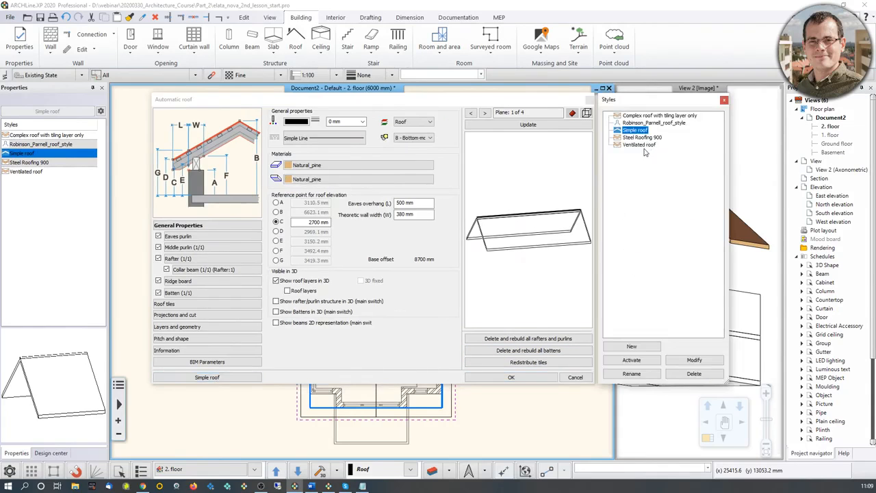
{"action": "left_click", "coordinate": [656, 116]}
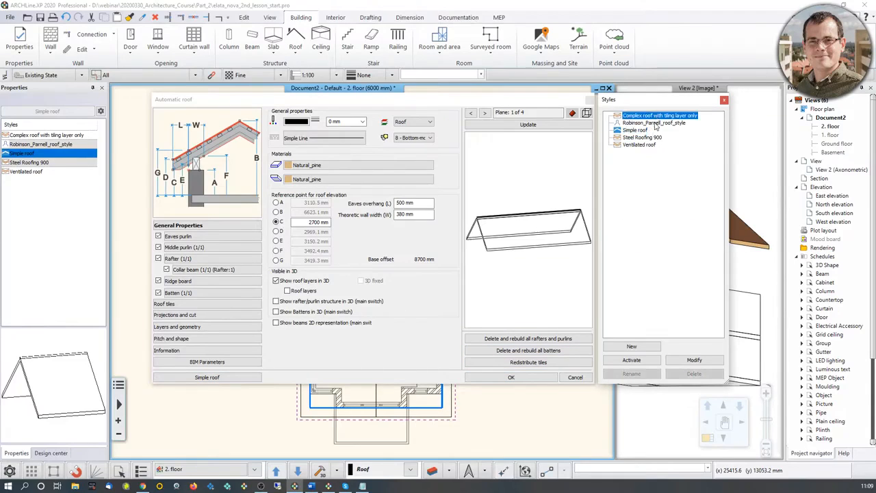
{"action": "left_click", "coordinate": [634, 362]}
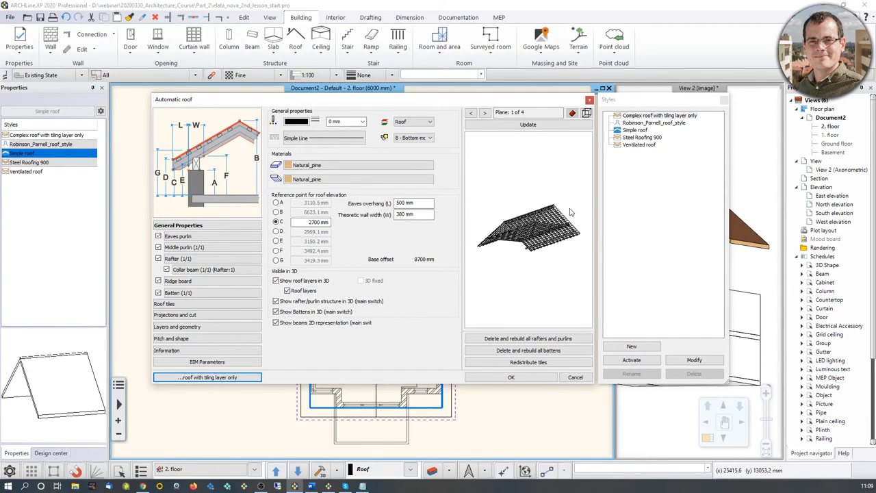
Step: Examine the rafters, purlins and battens in a shaded roof preview, and close the roof properties without applying the style
{"action": "scroll", "coordinate": [571, 212], "scroll_direction": "up", "scroll_amount": 3}
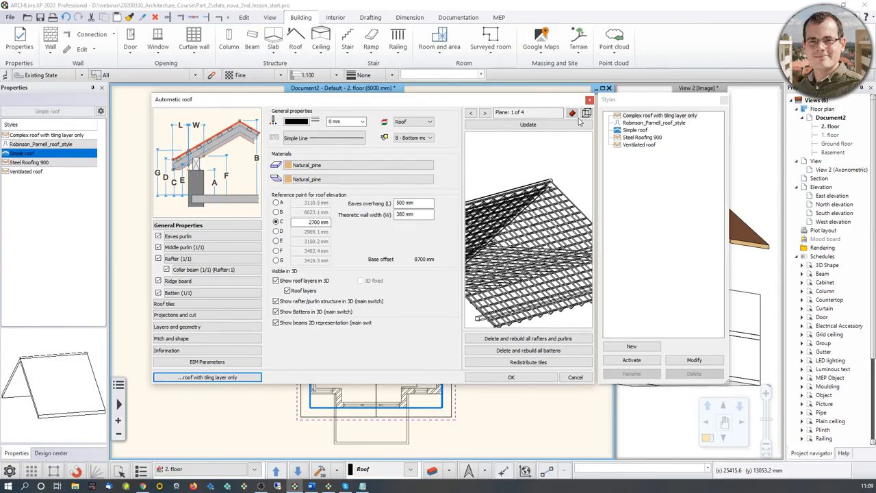
{"action": "left_click", "coordinate": [586, 113]}
{"action": "left_click", "coordinate": [615, 160]}
{"action": "scroll", "coordinate": [548, 217], "scroll_direction": "down", "scroll_amount": 2}
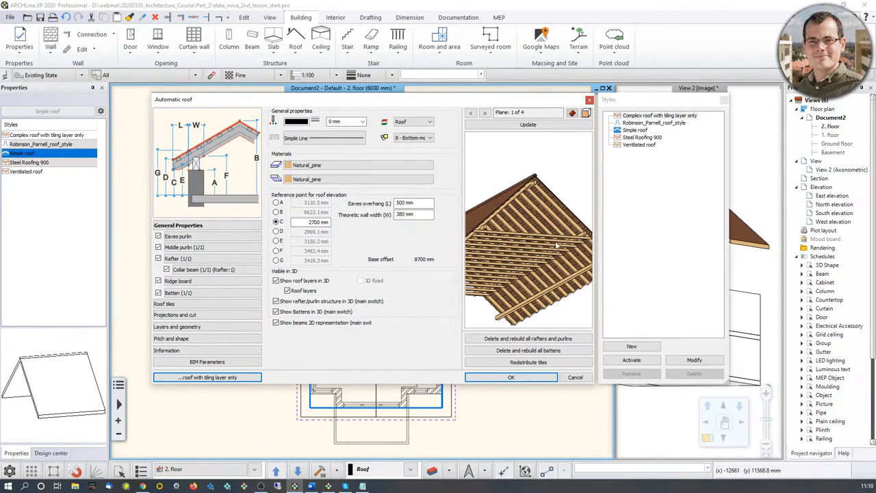
{"action": "left_click_drag", "start_coordinate": [546, 238], "coordinate": [510, 247]}
{"action": "left_click_drag", "start_coordinate": [502, 212], "coordinate": [545, 212]}
{"action": "scroll", "coordinate": [510, 236], "scroll_direction": "up", "scroll_amount": 3}
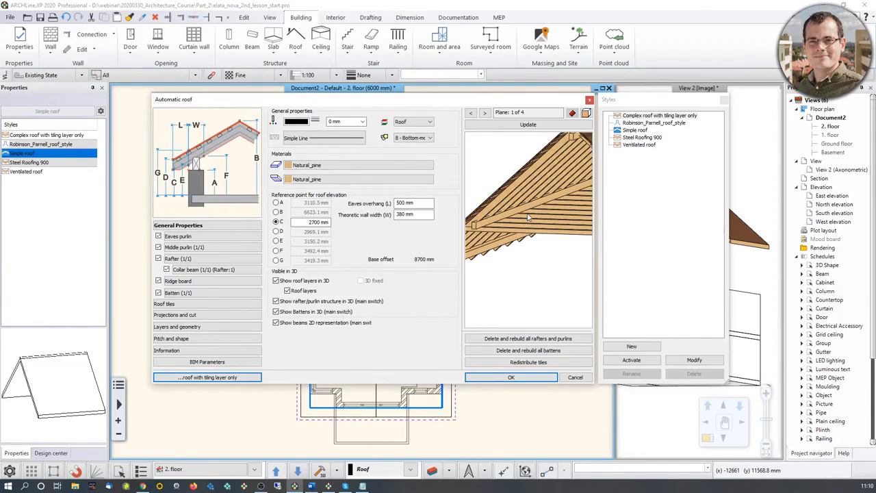
{"action": "mouse_move", "coordinate": [518, 213]}
{"action": "left_mouse_down"}
{"action": "mouse_move", "coordinate": [531, 175]}
{"action": "mouse_move", "coordinate": [508, 221]}
{"action": "left_mouse_up"}
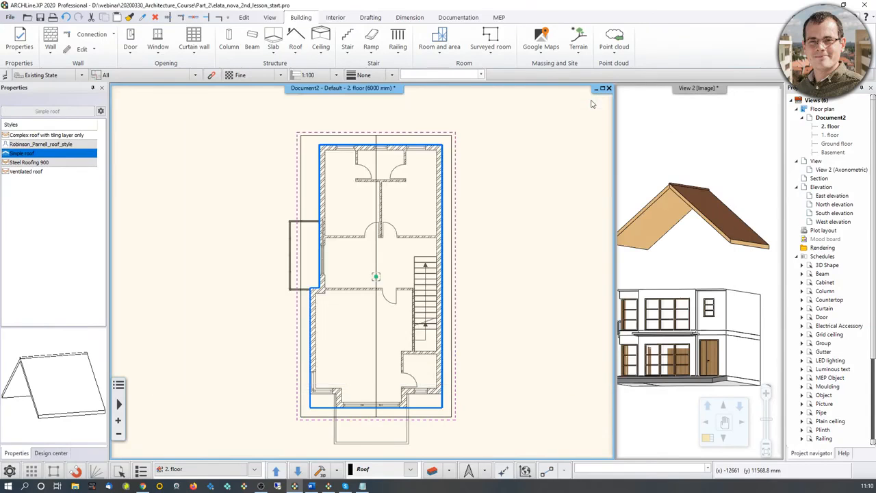
{"action": "left_click", "coordinate": [589, 99]}
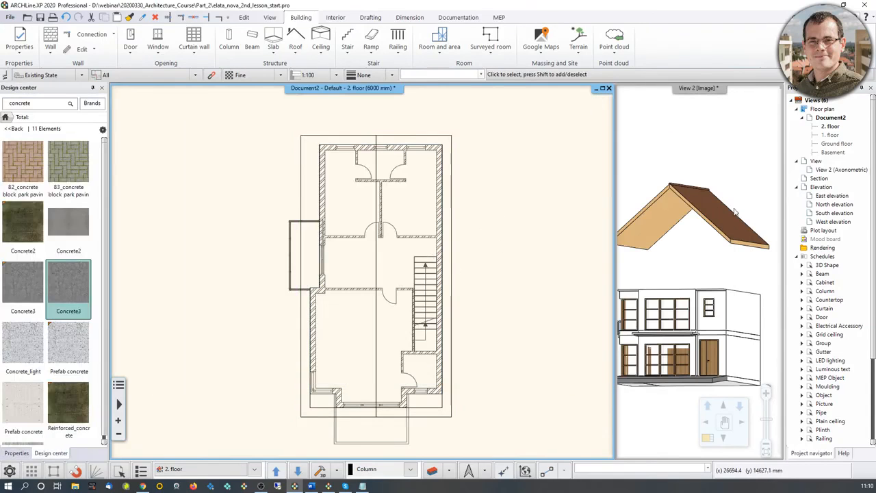
Step: Delete the open gable roof from the house model
{"action": "left_click", "coordinate": [714, 211]}
{"action": "left_click", "coordinate": [667, 216]}
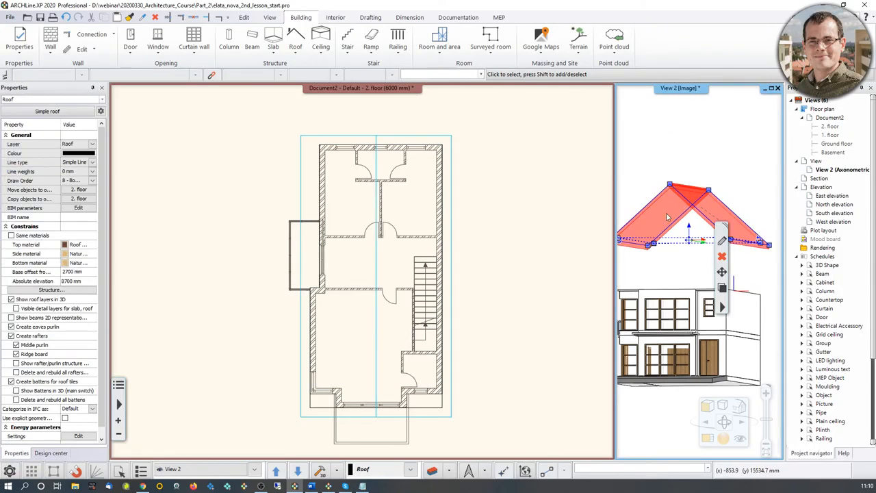
{"action": "key", "text": "Delete"}
{"action": "middle_click_drag", "start_coordinate": [670, 212], "coordinate": [692, 250]}
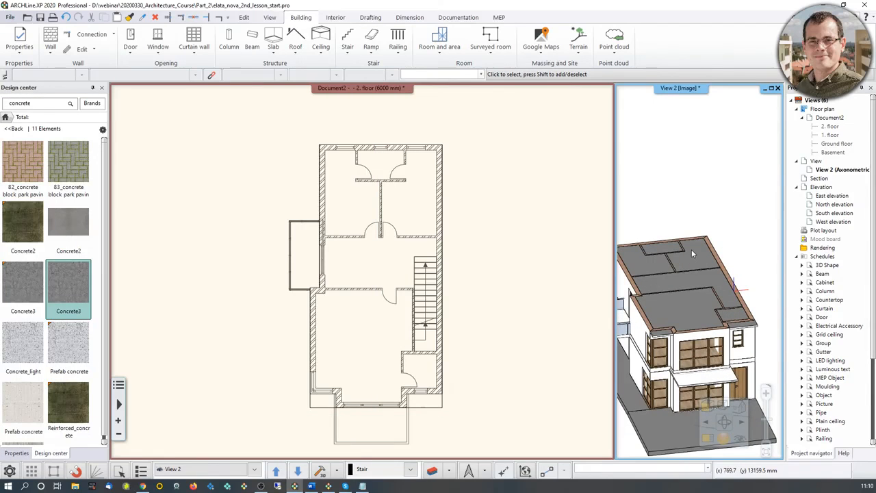
Step: Sketch a Simple roof contour on the 2. floor plan along the outer walls, front slab edge and the setback beside the balcony
{"action": "left_click", "coordinate": [295, 41]}
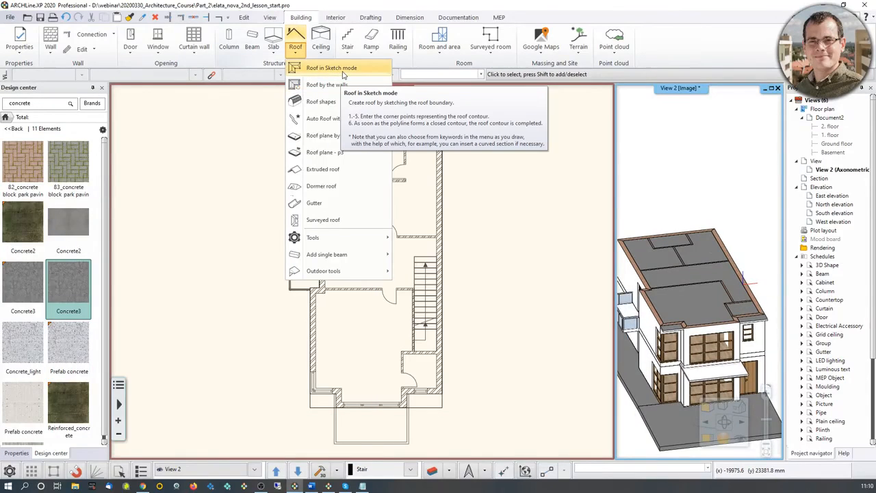
{"action": "left_click", "coordinate": [332, 68]}
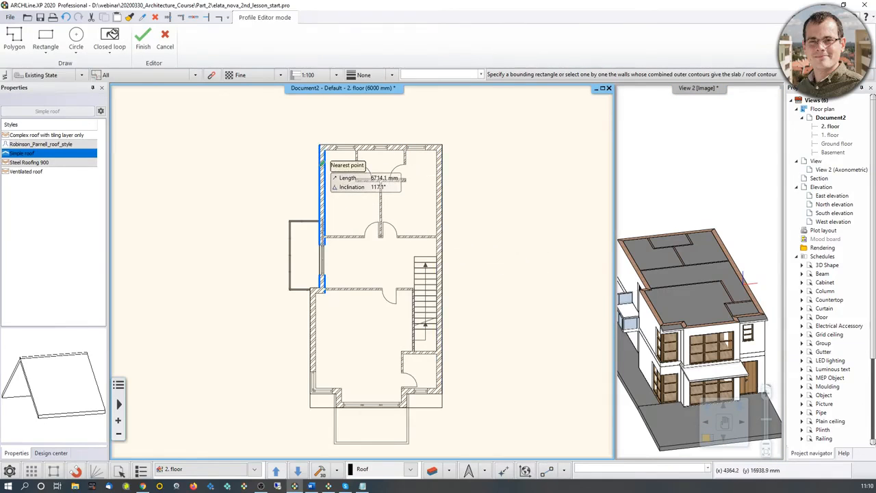
{"action": "middle_click_drag", "start_coordinate": [360, 189], "coordinate": [329, 172]}
{"action": "left_click", "coordinate": [289, 128]}
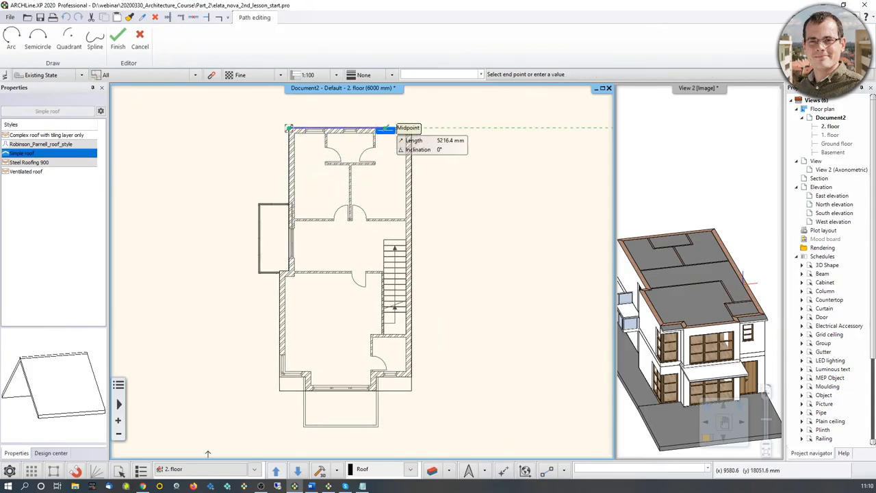
{"action": "left_click", "coordinate": [412, 128]}
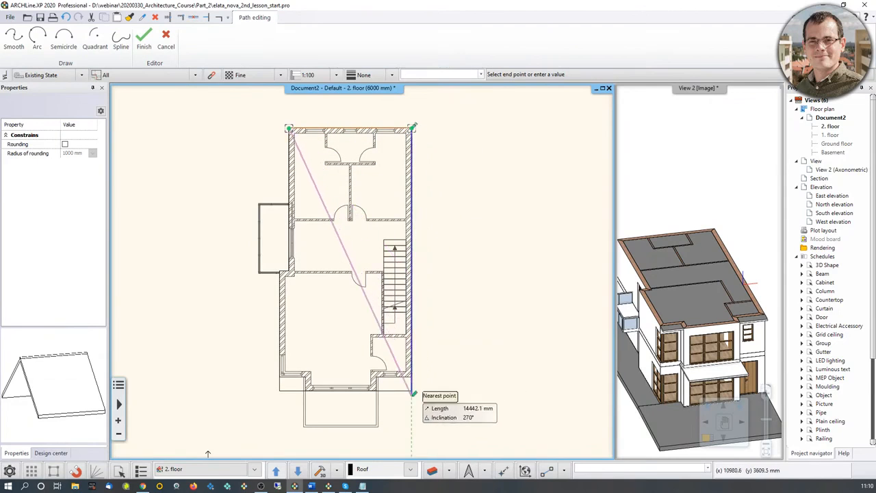
{"action": "scroll", "coordinate": [438, 427], "scroll_direction": "up", "scroll_amount": 4}
{"action": "middle_click_drag", "start_coordinate": [440, 432], "coordinate": [408, 353]}
{"action": "left_click", "coordinate": [342, 262]}
{"action": "middle_click_drag", "start_coordinate": [164, 261], "coordinate": [441, 311]}
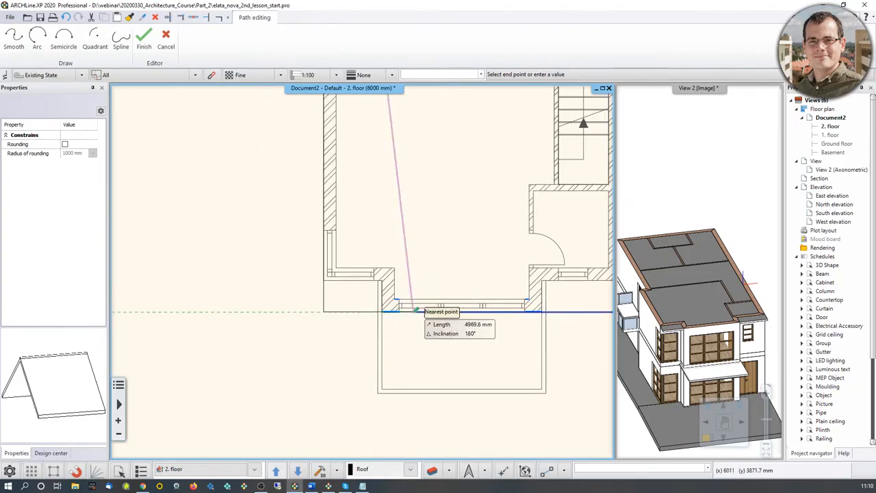
{"action": "left_click", "coordinate": [323, 311]}
{"action": "middle_click_drag", "start_coordinate": [335, 109], "coordinate": [310, 420]}
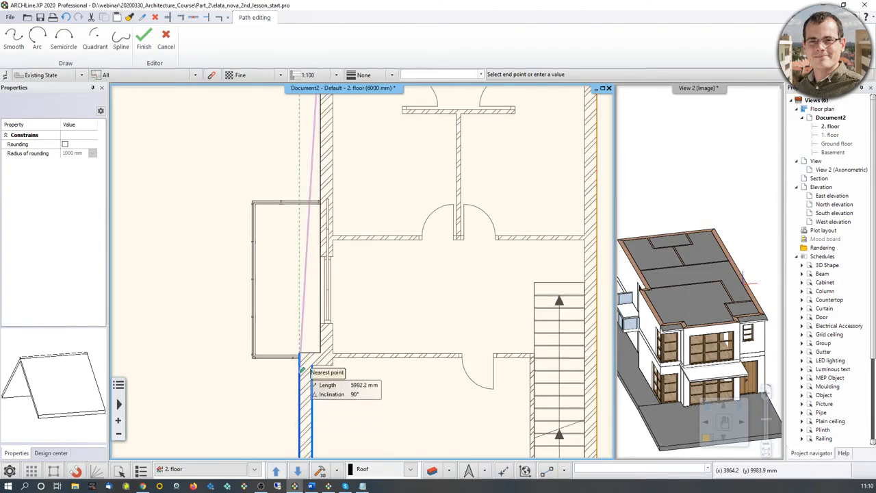
{"action": "left_click", "coordinate": [299, 354]}
{"action": "left_click", "coordinate": [320, 353]}
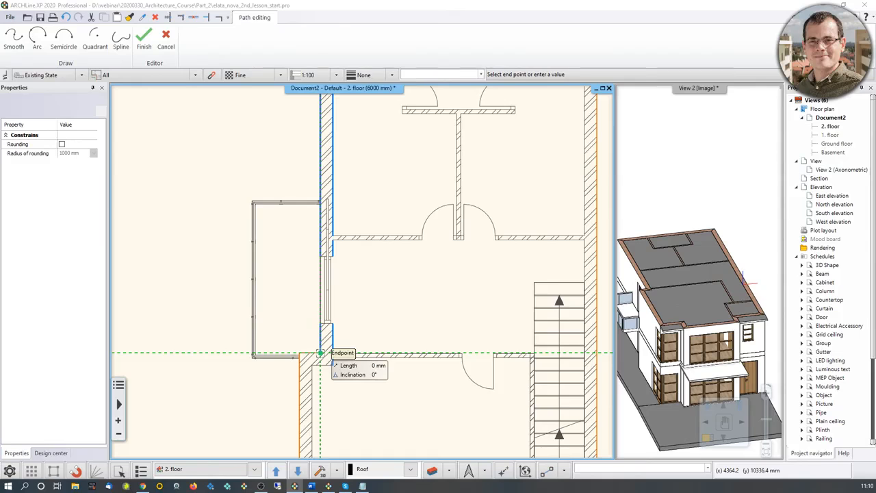
{"action": "key", "text": "Return"}
Step: Switch the roof preview to a shaded display and examine the tiled hipped roof
{"action": "left_click_drag", "start_coordinate": [599, 235], "coordinate": [509, 253]}
{"action": "left_click_drag", "start_coordinate": [602, 250], "coordinate": [623, 267]}
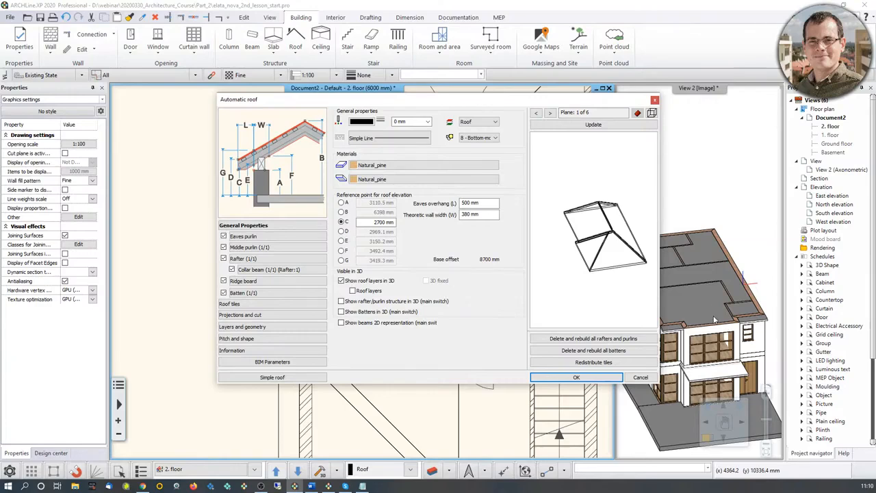
{"action": "left_click", "coordinate": [655, 114]}
{"action": "left_click", "coordinate": [687, 177]}
{"action": "mouse_move", "coordinate": [607, 223]}
{"action": "left_mouse_down"}
{"action": "mouse_move", "coordinate": [582, 236]}
{"action": "mouse_move", "coordinate": [592, 230]}
{"action": "left_mouse_up"}
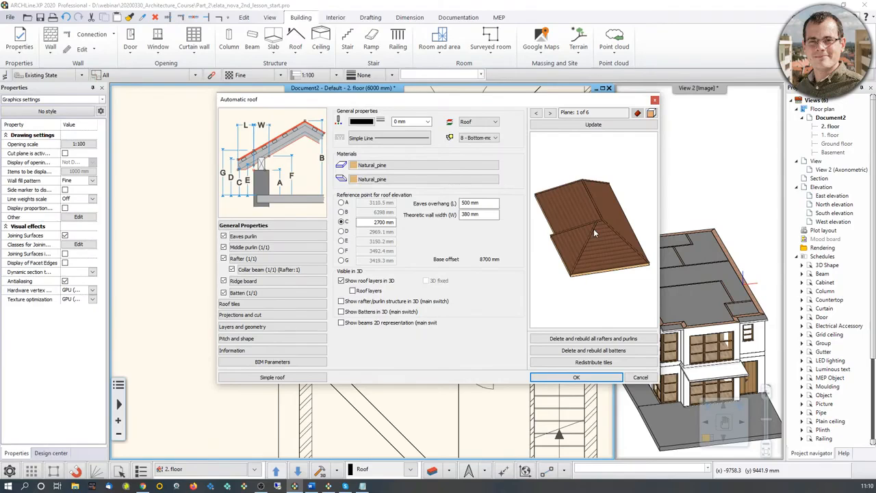
{"action": "mouse_move", "coordinate": [594, 229]}
{"action": "left_mouse_down"}
{"action": "mouse_move", "coordinate": [603, 156]}
{"action": "mouse_move", "coordinate": [595, 219]}
{"action": "left_mouse_up"}
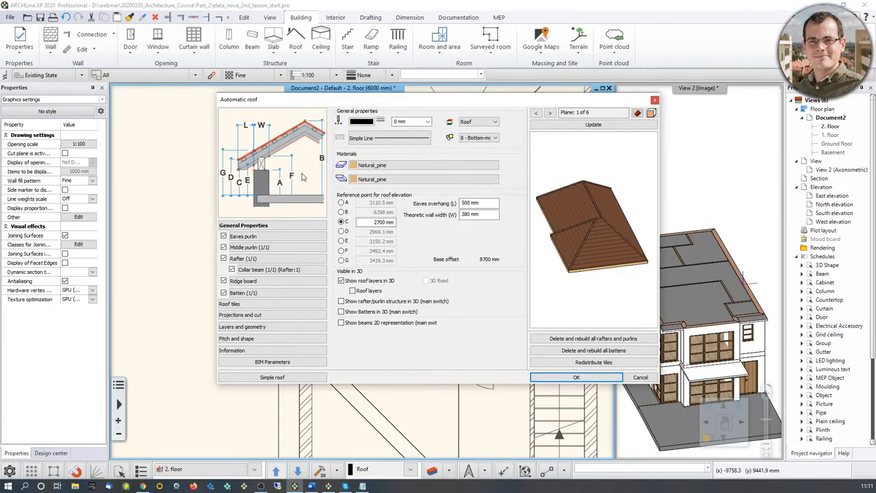
Step: Check reference point C in the eaves diagram, set its roof elevation to -300 mm and update the preview
{"action": "scroll", "coordinate": [252, 184], "scroll_direction": "up", "scroll_amount": 5}
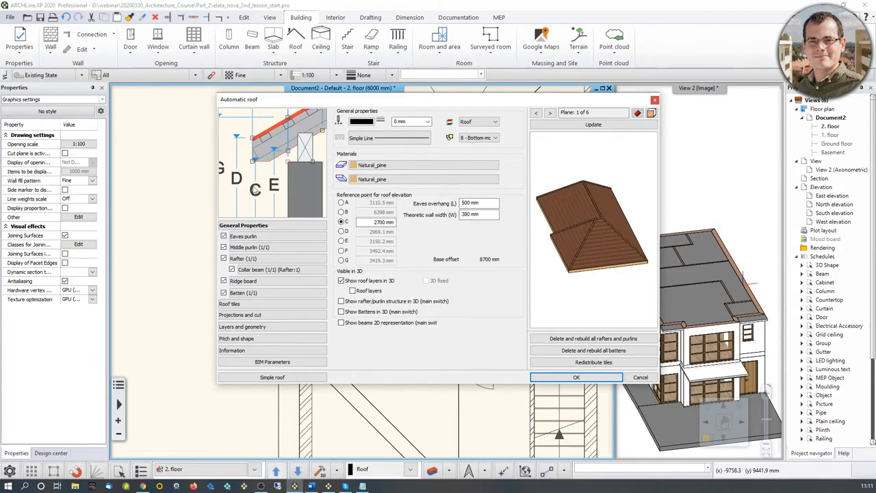
{"action": "scroll", "coordinate": [257, 174], "scroll_direction": "down", "scroll_amount": 1}
{"action": "middle_click_drag", "start_coordinate": [314, 157], "coordinate": [284, 157]}
{"action": "scroll", "coordinate": [284, 157], "scroll_direction": "down", "scroll_amount": 2}
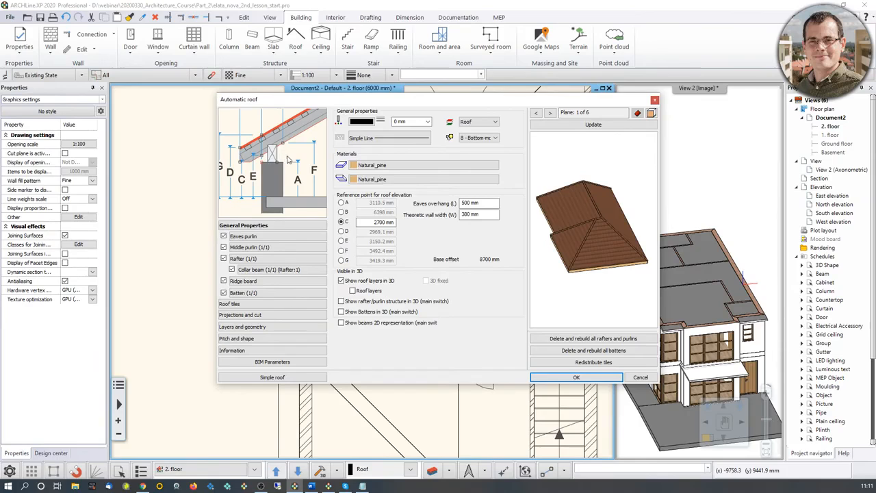
{"action": "double_click", "coordinate": [381, 223]}
{"action": "key", "text": "BackSpace"}
{"action": "type", "text": "-300"}
{"action": "left_click", "coordinate": [589, 124]}
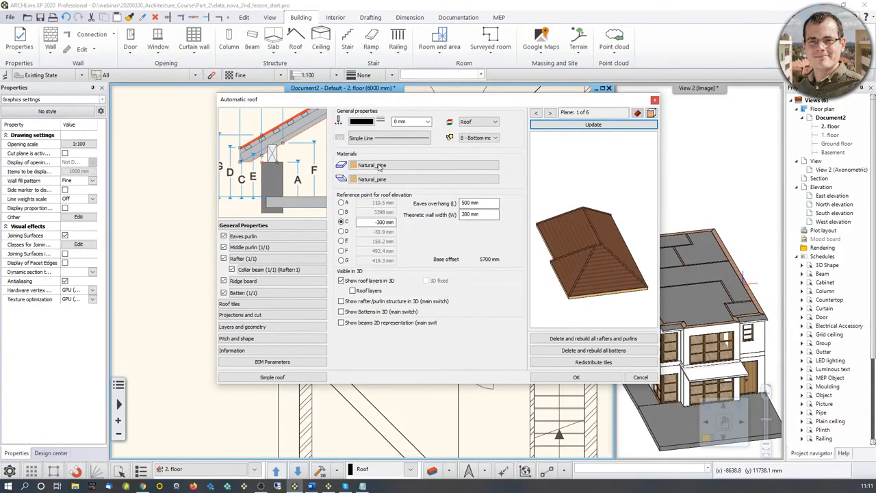
Step: Inspect the roof's edges and underside, and set the first roof material to Bright_white from the in-model materials
{"action": "scroll", "coordinate": [585, 263], "scroll_direction": "up", "scroll_amount": 3}
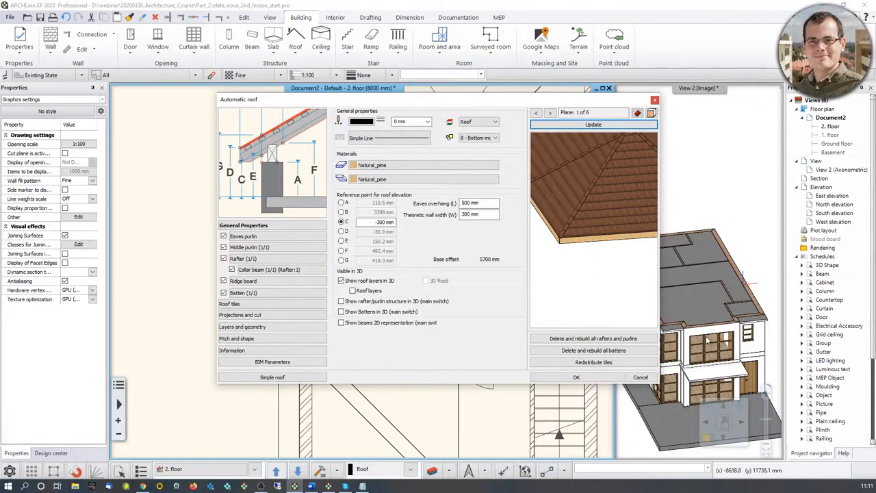
{"action": "left_click_drag", "start_coordinate": [608, 240], "coordinate": [602, 187]}
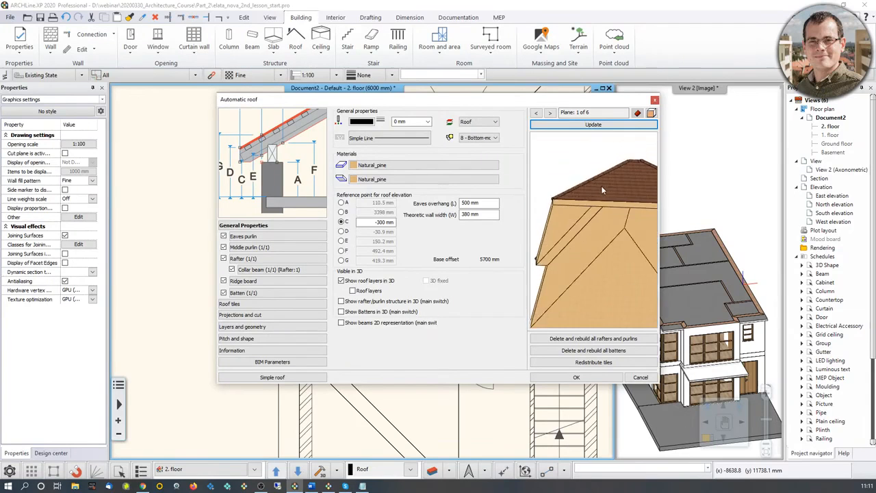
{"action": "left_click", "coordinate": [392, 166]}
{"action": "scroll", "coordinate": [520, 269], "scroll_direction": "down", "scroll_amount": 3}
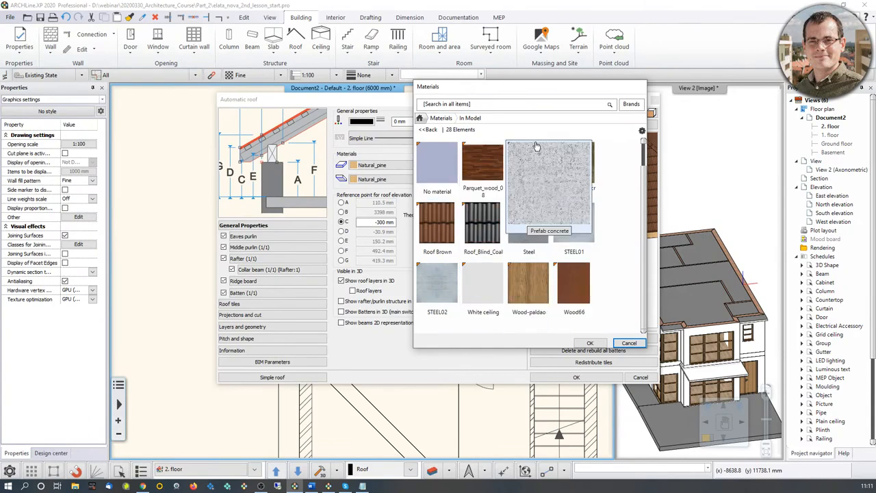
{"action": "scroll", "coordinate": [541, 226], "scroll_direction": "down", "scroll_amount": 5}
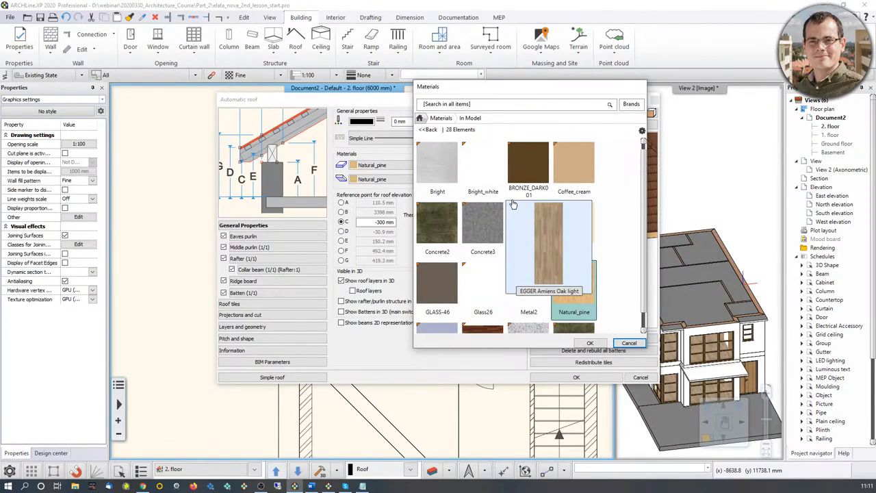
{"action": "left_click", "coordinate": [491, 176]}
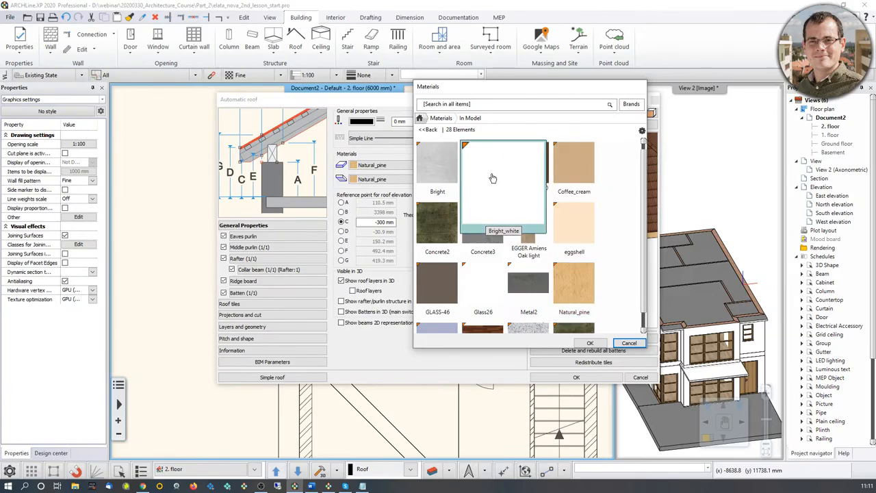
{"action": "left_click", "coordinate": [590, 343]}
Step: Set the second roof material to Bright_white as well and check the updated roof preview
{"action": "left_click", "coordinate": [396, 180]}
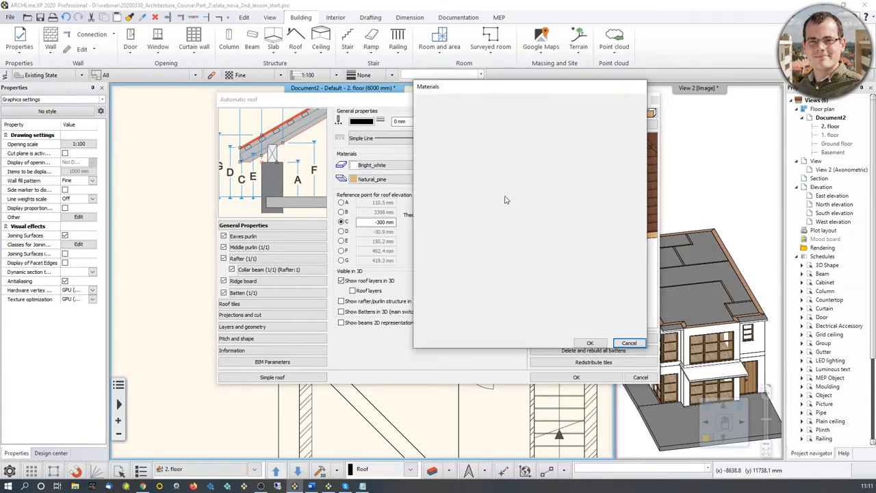
{"action": "scroll", "coordinate": [519, 225], "scroll_direction": "down", "scroll_amount": 3}
{"action": "scroll", "coordinate": [524, 288], "scroll_direction": "up", "scroll_amount": 5}
{"action": "left_click", "coordinate": [486, 229]}
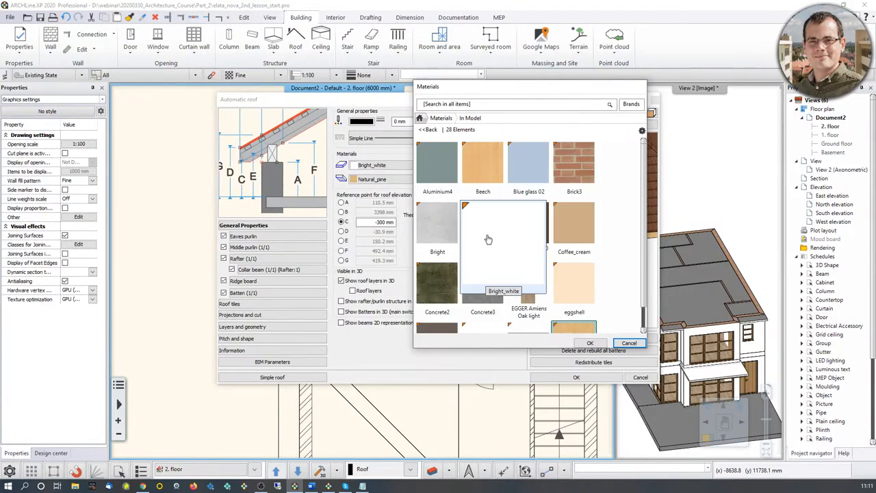
{"action": "left_click", "coordinate": [586, 342]}
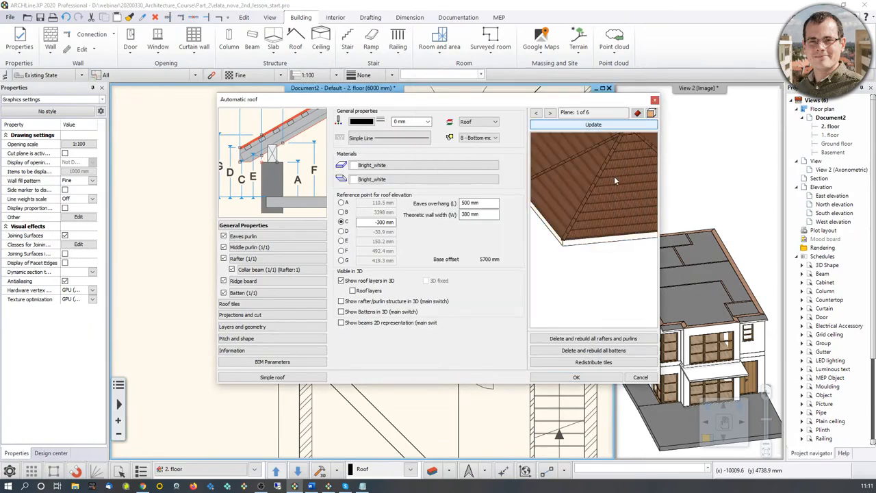
{"action": "scroll", "coordinate": [566, 245], "scroll_direction": "down", "scroll_amount": 2}
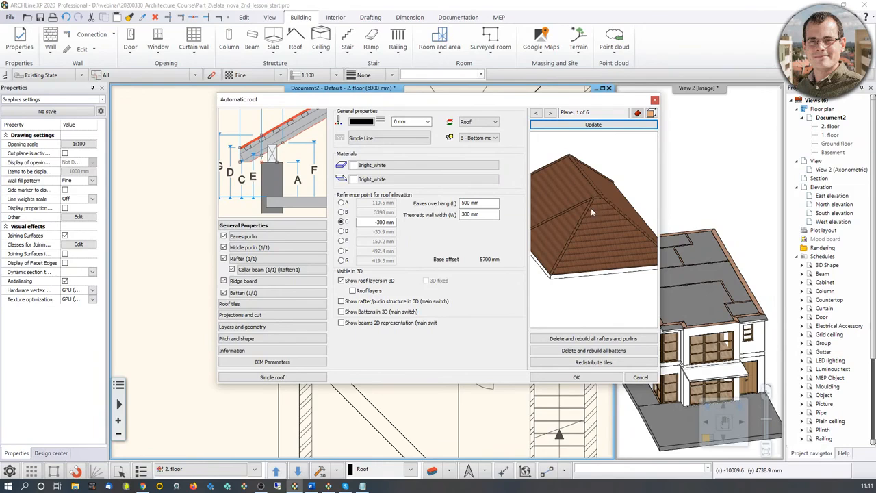
{"action": "scroll", "coordinate": [592, 226], "scroll_direction": "up", "scroll_amount": 2}
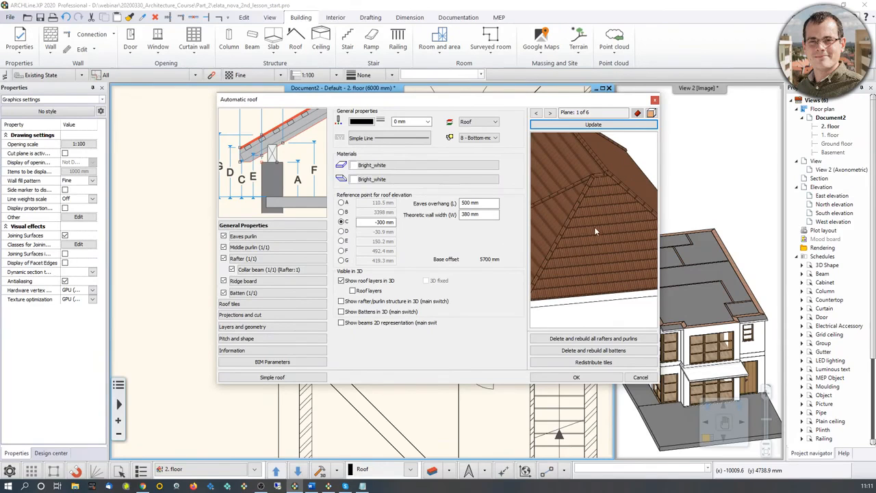
{"action": "scroll", "coordinate": [582, 233], "scroll_direction": "down", "scroll_amount": 3}
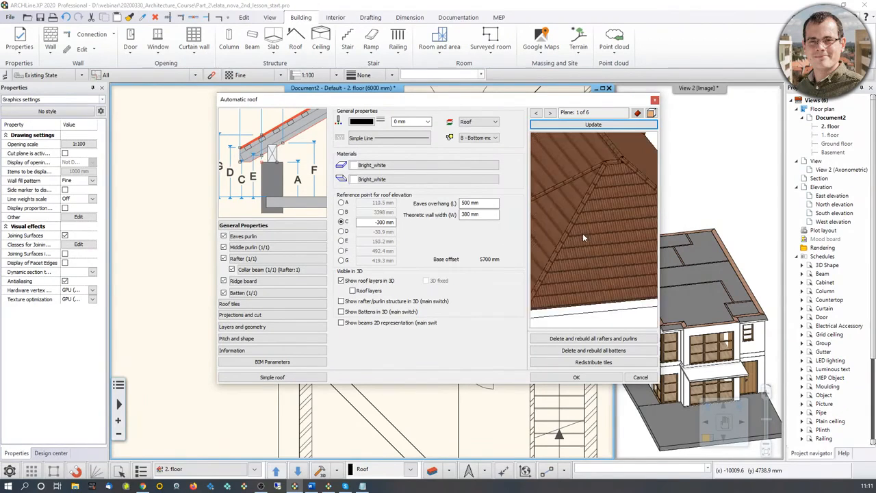
Step: Find Roof_Blind_Coal in the material library by searching for "roof_blind", apply it to the basic roof tiles and update the preview
{"action": "left_click", "coordinate": [251, 305]}
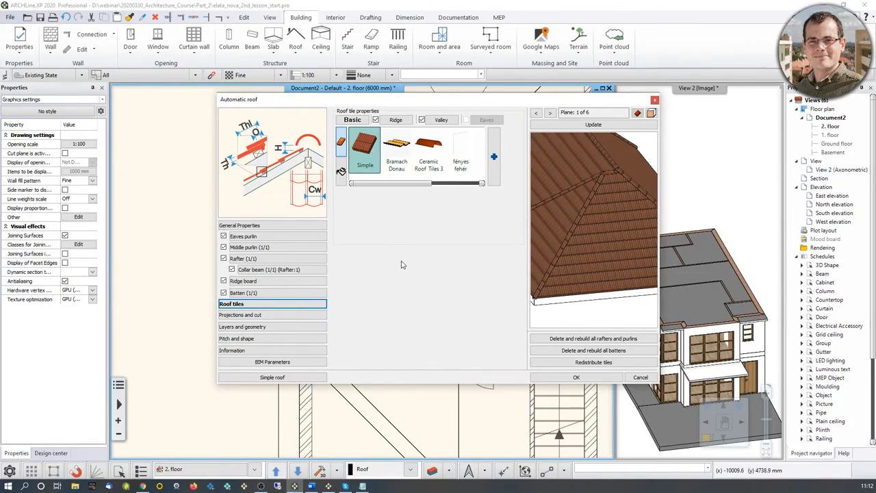
{"action": "left_click", "coordinate": [341, 172]}
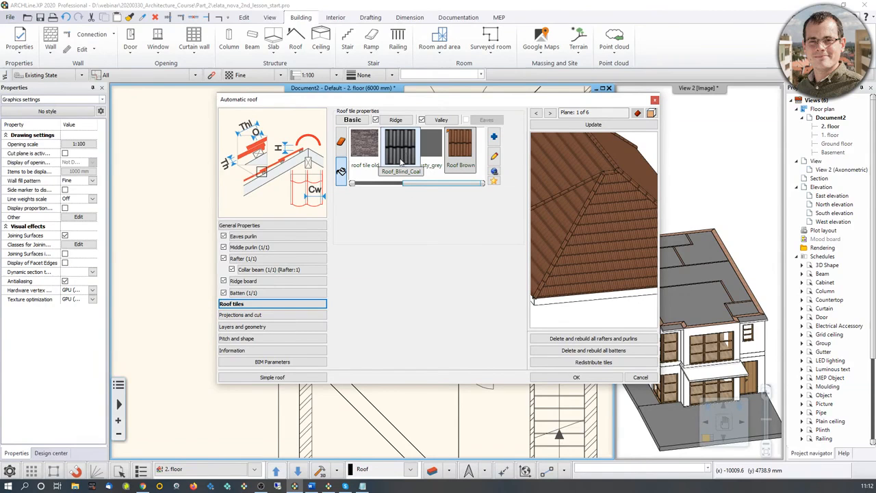
{"action": "left_click", "coordinate": [495, 137]}
{"action": "left_click", "coordinate": [420, 119]}
{"action": "left_click", "coordinate": [441, 105]}
{"action": "type", "text": "roof"}
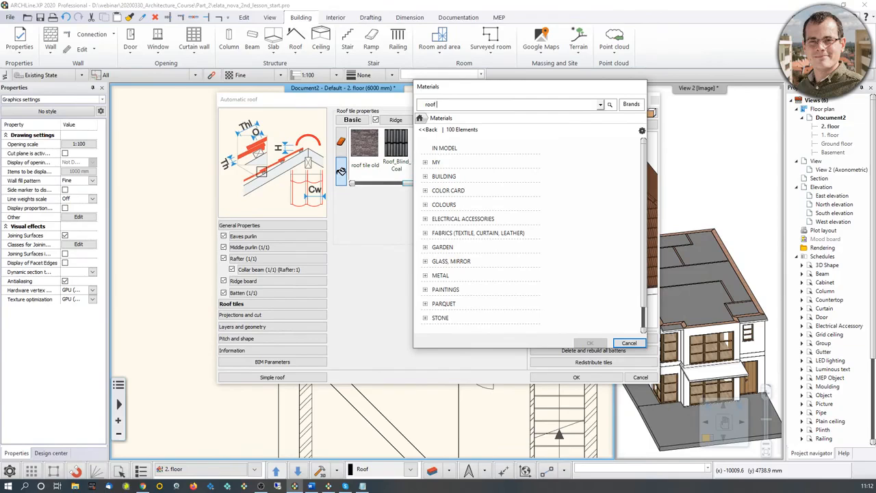
{"action": "type", "text": "_blind"}
{"action": "key", "text": "Return"}
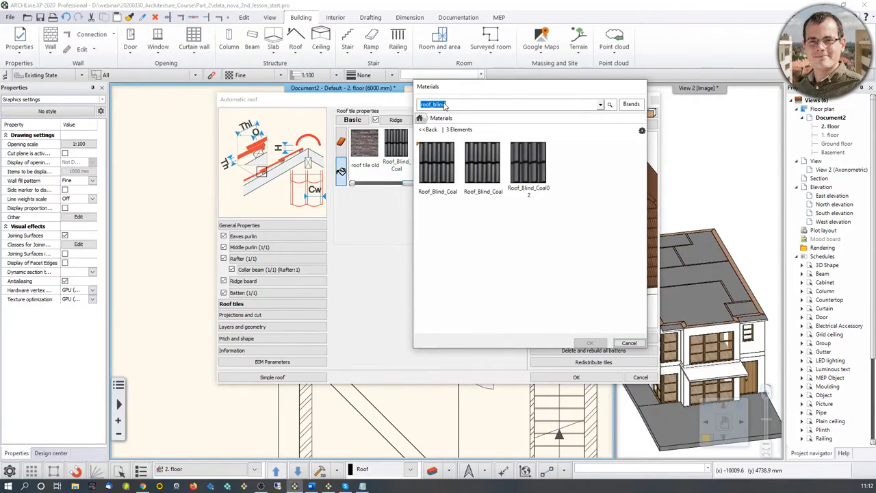
{"action": "left_click", "coordinate": [482, 163]}
{"action": "left_click", "coordinate": [590, 343]}
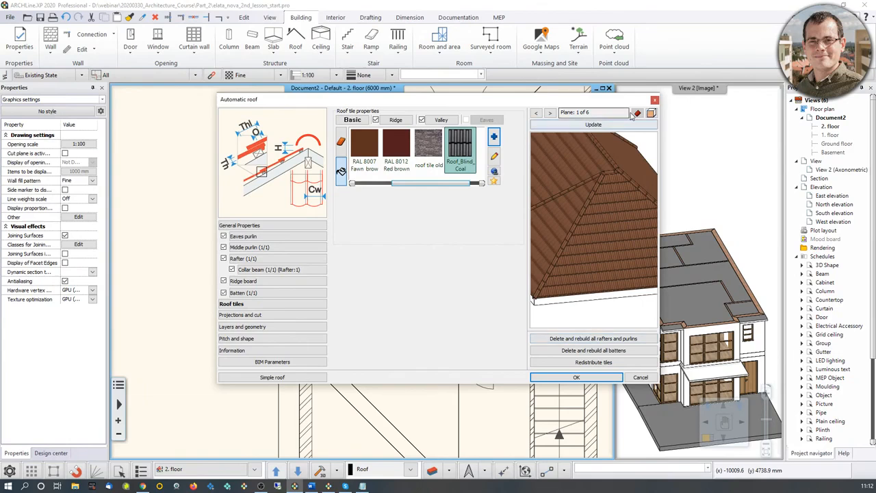
{"action": "left_click", "coordinate": [620, 123]}
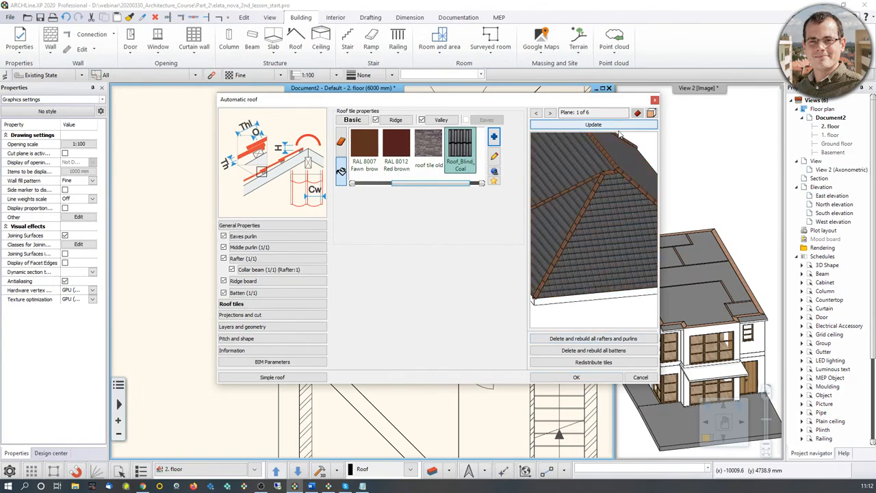
Step: Match the ridge and valley tile materials to the dark main roof tiles and update the preview
{"action": "left_click", "coordinate": [395, 120]}
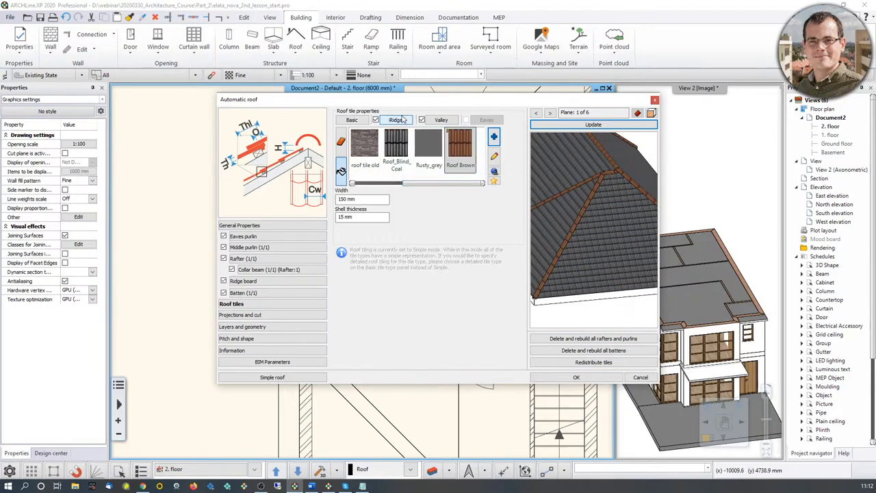
{"action": "left_click", "coordinate": [564, 125]}
{"action": "left_click", "coordinate": [441, 120]}
{"action": "left_click", "coordinate": [574, 126]}
{"action": "left_click_drag", "start_coordinate": [608, 239], "coordinate": [605, 252]}
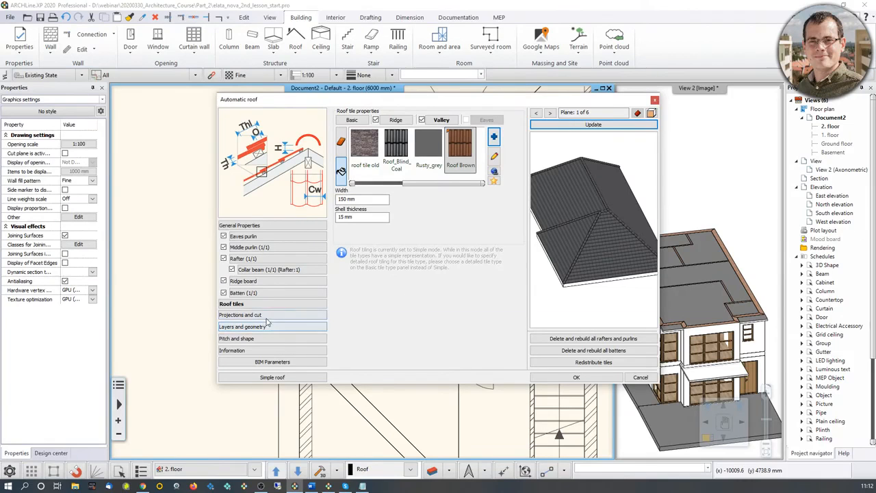
Step: Set the main slope to 25° for all roof planes and update the preview
{"action": "left_click", "coordinate": [264, 339]}
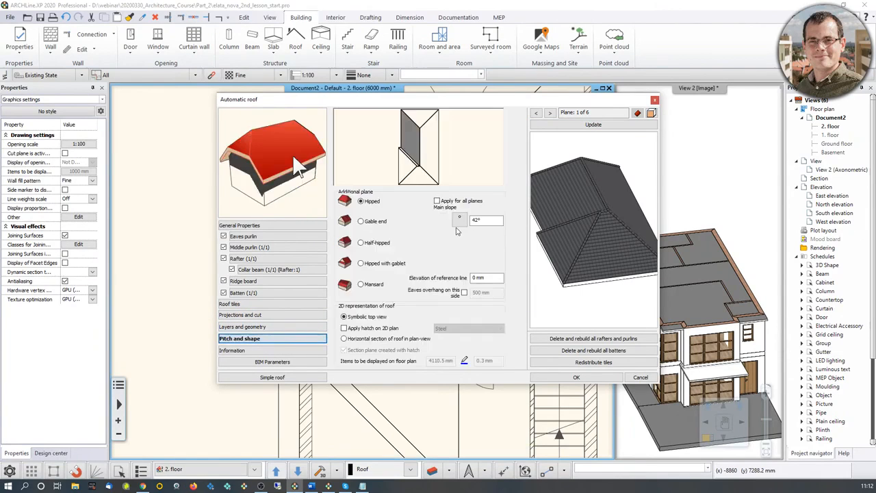
{"action": "left_click", "coordinate": [430, 143]}
{"action": "left_click", "coordinate": [412, 145]}
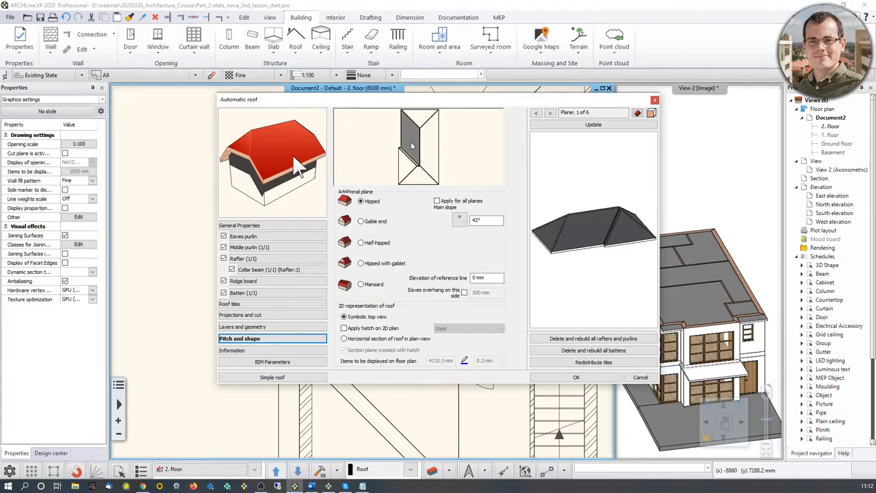
{"action": "left_click", "coordinate": [424, 122]}
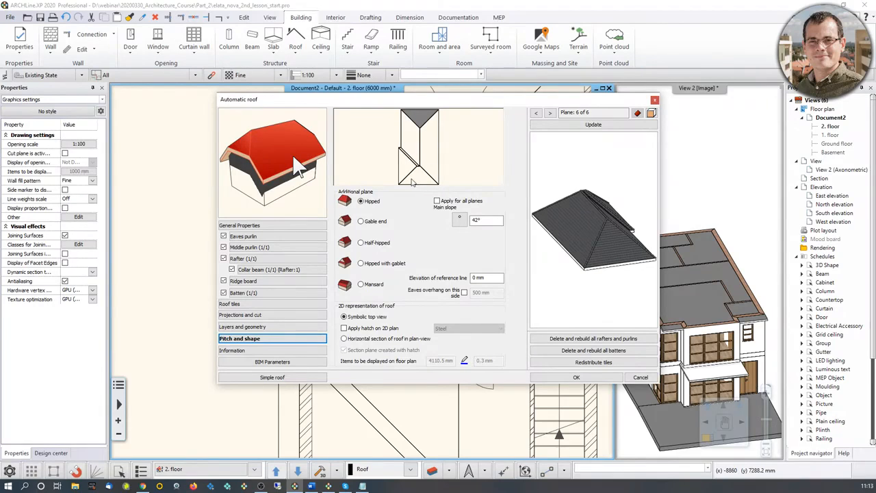
{"action": "left_click", "coordinate": [479, 222]}
{"action": "left_click_drag", "start_coordinate": [479, 222], "coordinate": [446, 224]}
{"action": "type", "text": "25"}
{"action": "left_click", "coordinate": [625, 126]}
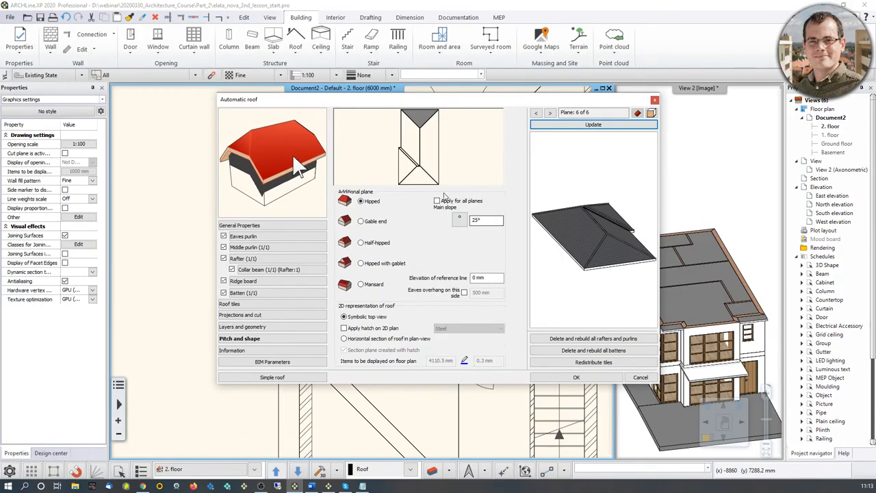
{"action": "left_click_drag", "start_coordinate": [556, 239], "coordinate": [596, 237]}
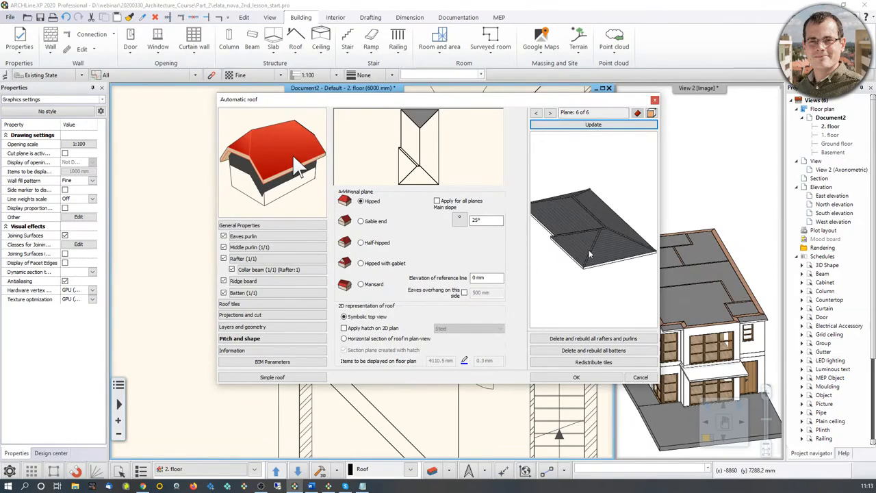
Step: Set the main slope of planes 1 and 3 on the balcony side to 35° and update the preview
{"action": "left_click", "coordinate": [404, 145]}
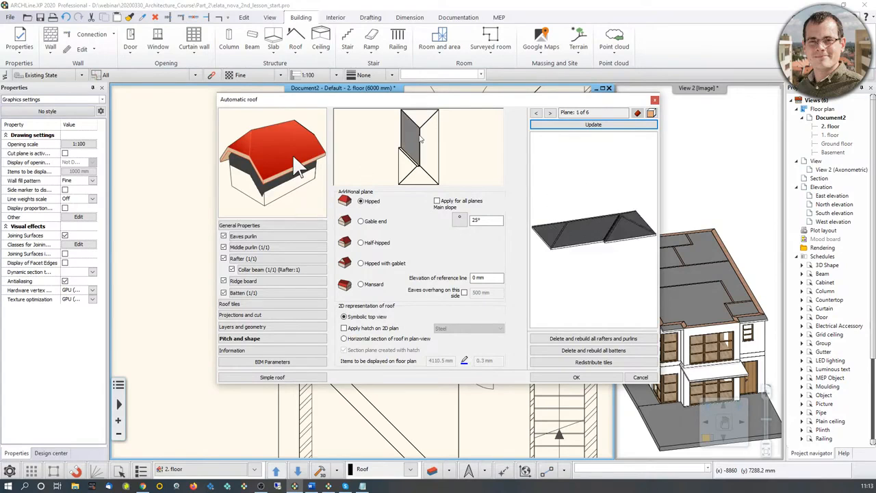
{"action": "double_click", "coordinate": [477, 219]}
{"action": "type", "text": "35"}
{"action": "left_click", "coordinate": [581, 125]}
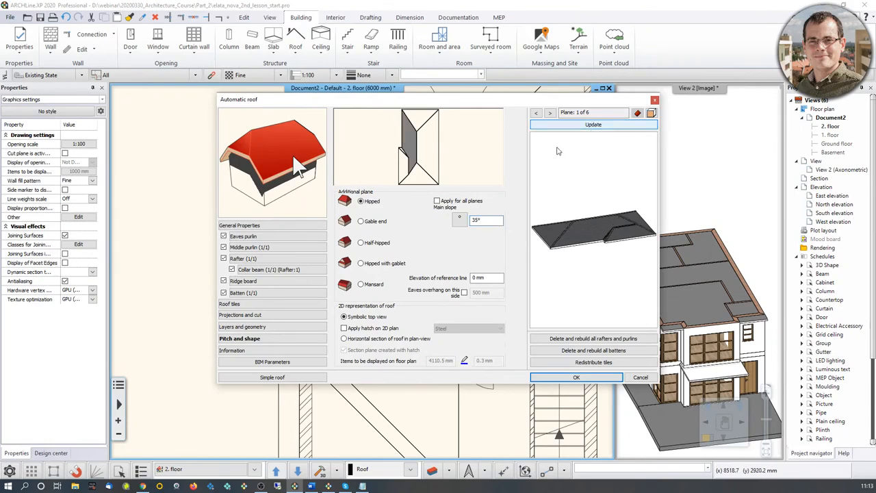
{"action": "left_click", "coordinate": [404, 169]}
{"action": "double_click", "coordinate": [477, 219]}
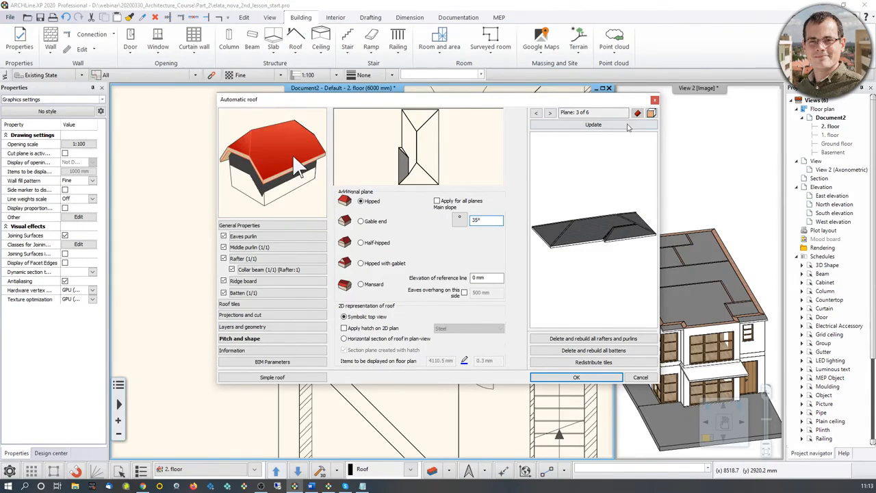
{"action": "left_click", "coordinate": [626, 126]}
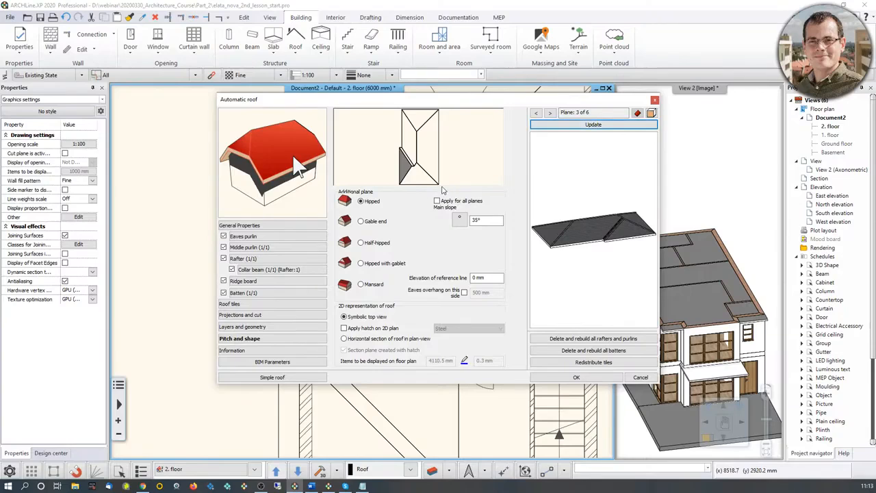
{"action": "mouse_move", "coordinate": [606, 223]}
{"action": "left_mouse_down"}
{"action": "mouse_move", "coordinate": [568, 229]}
{"action": "mouse_move", "coordinate": [627, 223]}
{"action": "mouse_move", "coordinate": [619, 233]}
{"action": "left_mouse_up"}
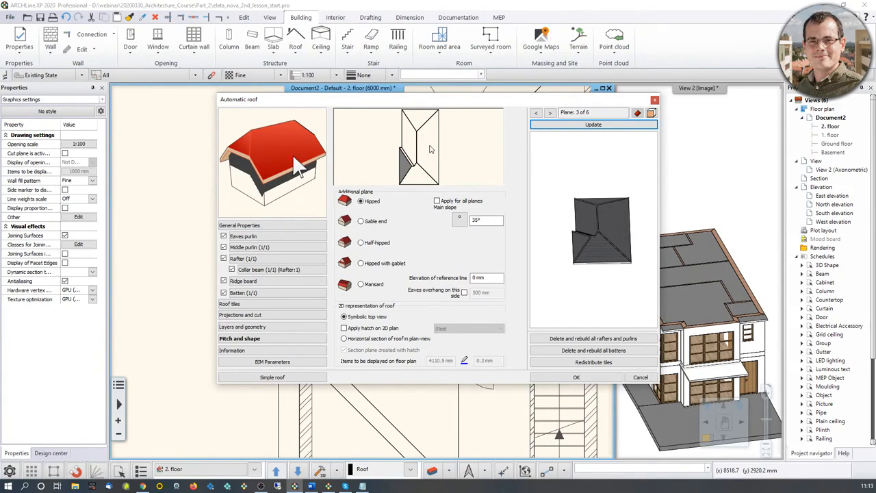
Step: Turn plane 5, opposite the balcony, into a gable end, update the preview and accept the roof settings
{"action": "left_click", "coordinate": [431, 149]}
{"action": "left_click", "coordinate": [581, 125]}
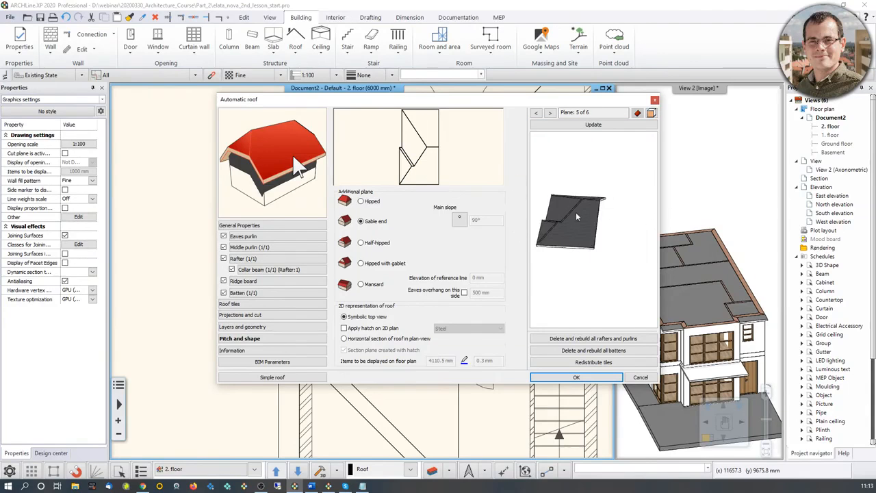
{"action": "left_click", "coordinate": [605, 385]}
Step: Enlarge the 3D view and examine the roof from the balcony side and the open gable side
{"action": "mouse_move", "coordinate": [738, 306]}
{"action": "left_mouse_down"}
{"action": "mouse_move", "coordinate": [730, 275]}
{"action": "mouse_move", "coordinate": [740, 299]}
{"action": "left_mouse_up"}
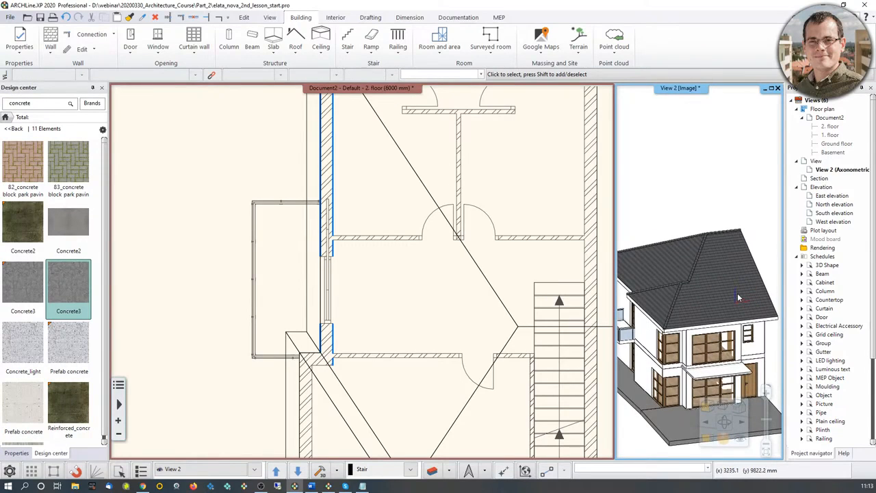
{"action": "left_click", "coordinate": [713, 446]}
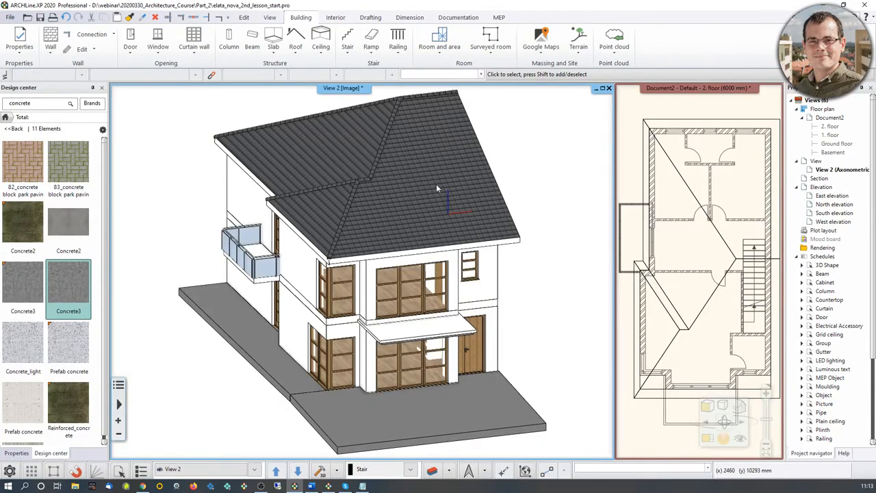
{"action": "left_click_drag", "start_coordinate": [524, 197], "coordinate": [436, 184]}
{"action": "middle_click_drag", "start_coordinate": [574, 191], "coordinate": [399, 192]}
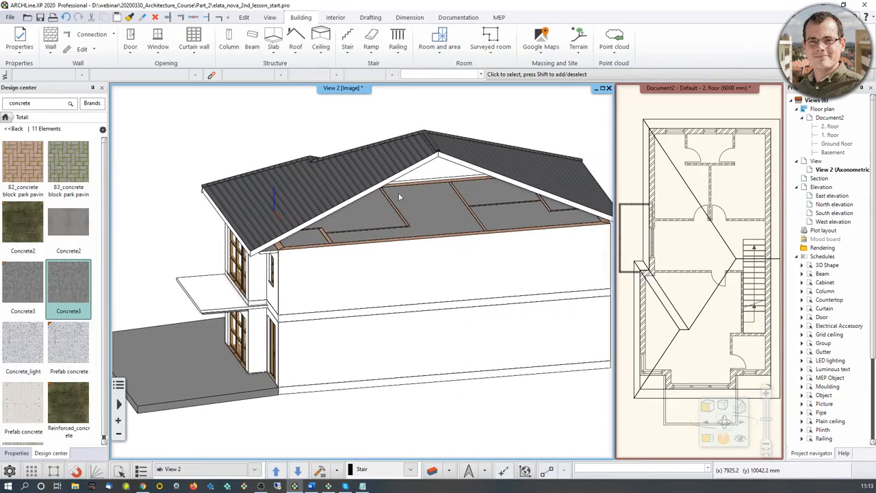
{"action": "scroll", "coordinate": [449, 233], "scroll_direction": "down", "scroll_amount": 2}
{"action": "mouse_move", "coordinate": [396, 235]}
{"action": "left_mouse_down"}
{"action": "mouse_move", "coordinate": [389, 211]}
{"action": "mouse_move", "coordinate": [339, 226]}
{"action": "mouse_move", "coordinate": [484, 273]}
{"action": "mouse_move", "coordinate": [412, 185]}
{"action": "mouse_move", "coordinate": [394, 218]}
{"action": "left_mouse_up"}
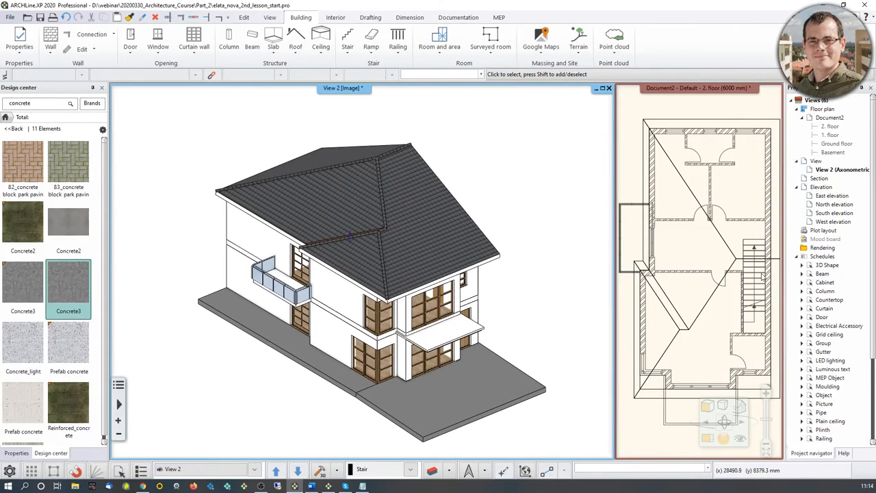
Step: On the 2. floor plan, offset the rear half of the roof's gable-side edge to the inner face of the wall
{"action": "left_click", "coordinate": [700, 256]}
{"action": "left_click", "coordinate": [707, 439]}
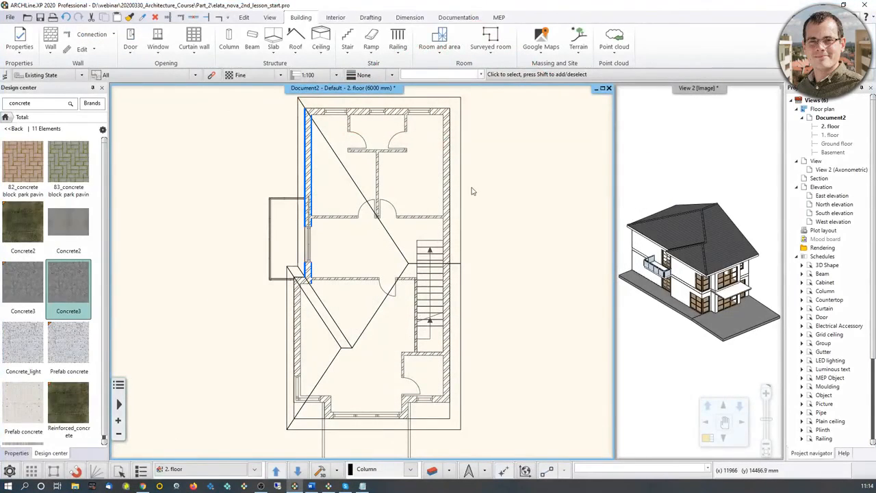
{"action": "left_click", "coordinate": [472, 197]}
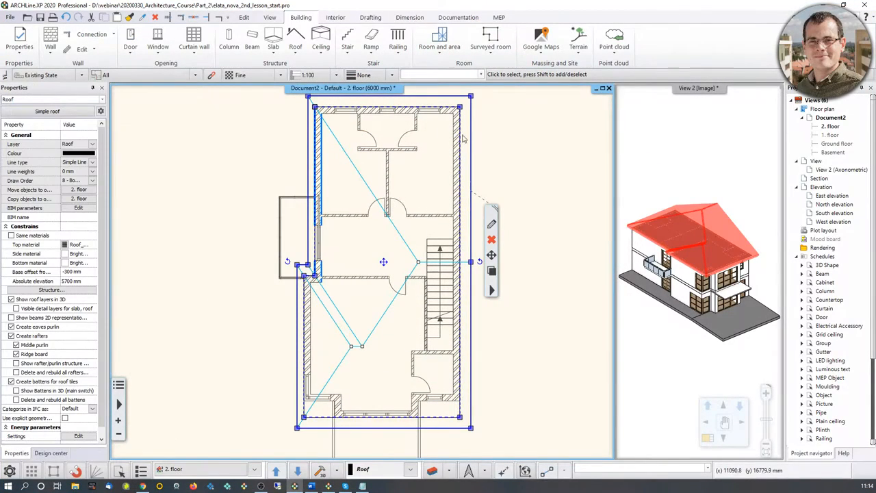
{"action": "left_click", "coordinate": [471, 217]}
{"action": "left_click", "coordinate": [491, 223]}
{"action": "scroll", "coordinate": [479, 225], "scroll_direction": "up", "scroll_amount": 3}
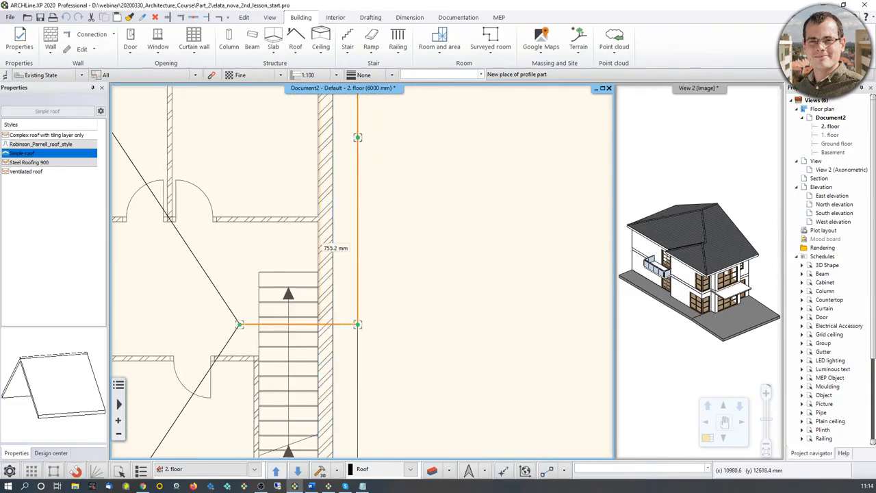
{"action": "left_click", "coordinate": [334, 240]}
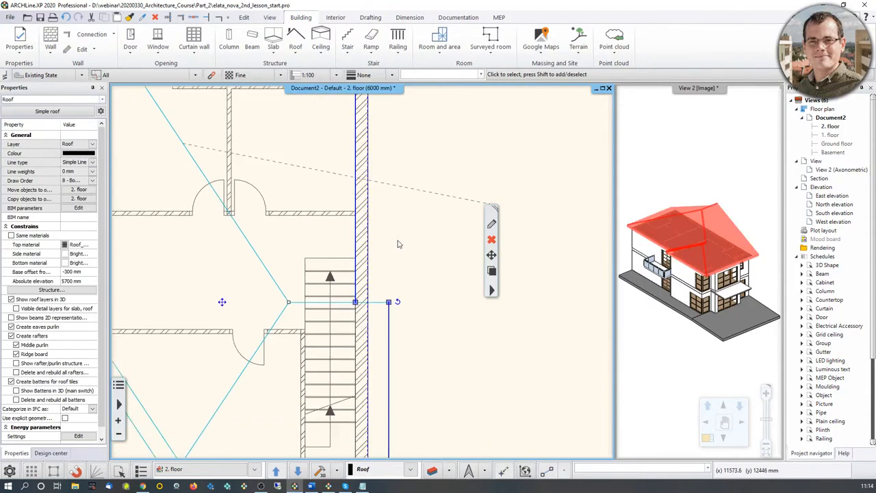
{"action": "scroll", "coordinate": [394, 243], "scroll_direction": "down", "scroll_amount": 1}
{"action": "middle_click_drag", "start_coordinate": [640, 248], "coordinate": [735, 261]}
{"action": "scroll", "coordinate": [735, 261], "scroll_direction": "up", "scroll_amount": 3}
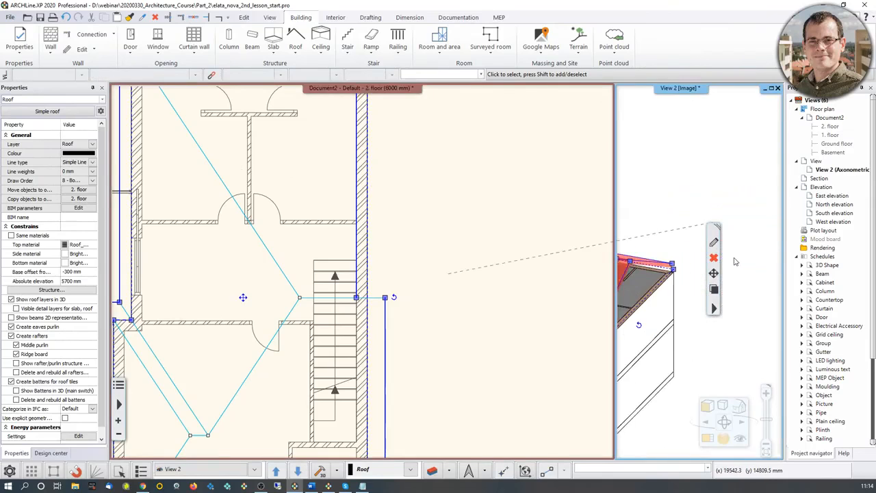
{"action": "scroll", "coordinate": [628, 277], "scroll_direction": "up", "scroll_amount": 3}
Step: Offset the front half of the roof's gable-side edge to the same inner wall face
{"action": "middle_click_drag", "start_coordinate": [445, 275], "coordinate": [482, 225]}
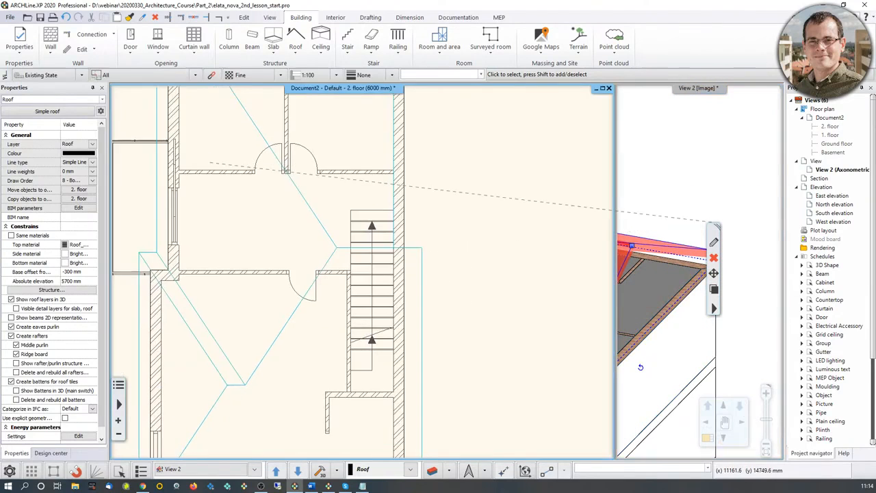
{"action": "scroll", "coordinate": [401, 347], "scroll_direction": "down", "scroll_amount": 3}
{"action": "left_click", "coordinate": [395, 342]}
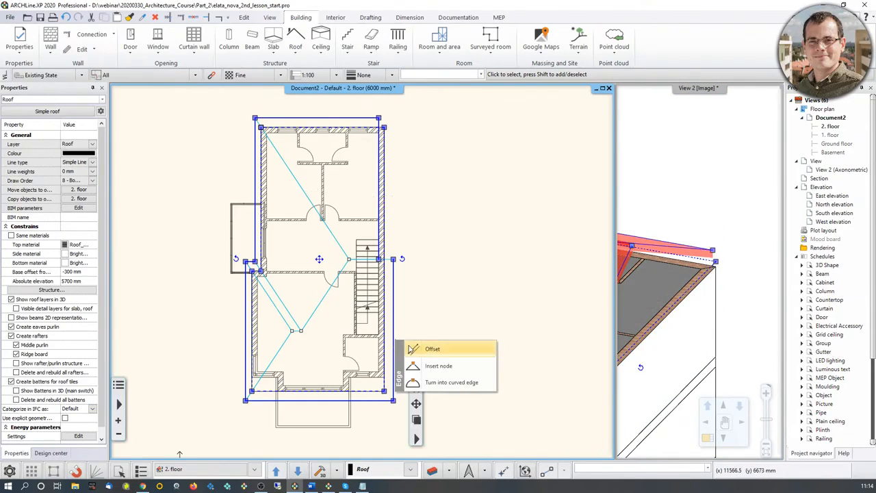
{"action": "left_click", "coordinate": [411, 348]}
{"action": "scroll", "coordinate": [412, 326], "scroll_direction": "up", "scroll_amount": 4}
{"action": "left_click", "coordinate": [316, 142]}
{"action": "scroll", "coordinate": [680, 282], "scroll_direction": "up", "scroll_amount": 3}
{"action": "scroll", "coordinate": [680, 282], "scroll_direction": "down", "scroll_amount": 6}
Step: Copy the 1. floor's long exterior wall on the gable side to the 2. floor
{"action": "middle_click_drag", "start_coordinate": [704, 264], "coordinate": [722, 236]}
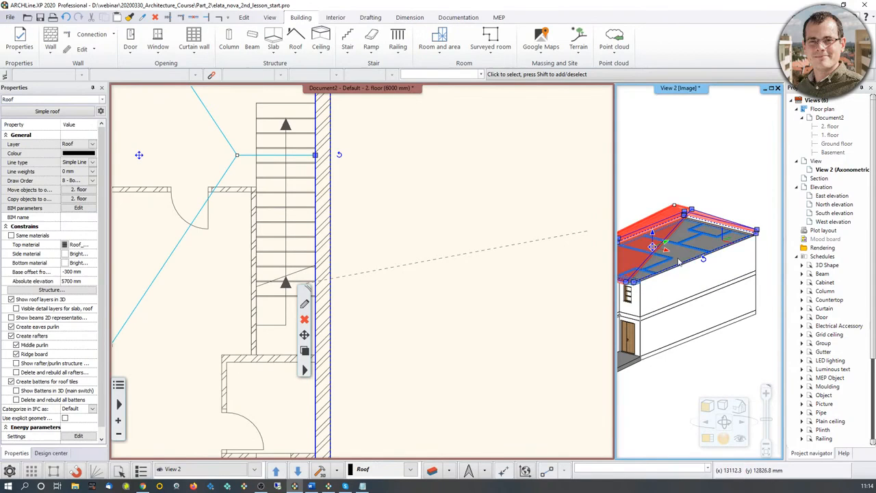
{"action": "left_click", "coordinate": [710, 282]}
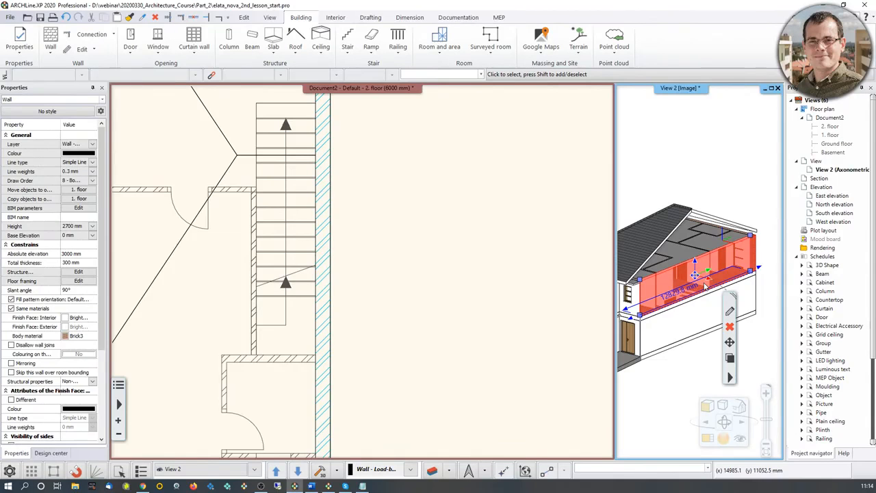
{"action": "left_click", "coordinate": [77, 197]}
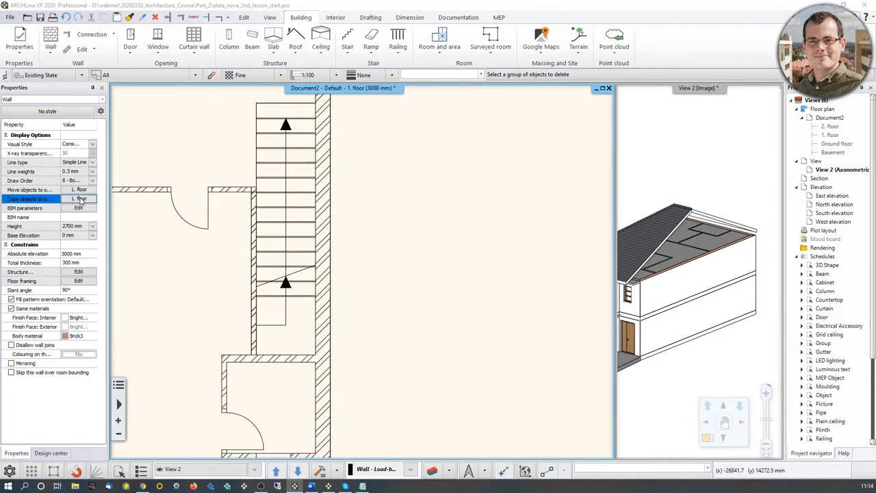
{"action": "left_click", "coordinate": [499, 303]}
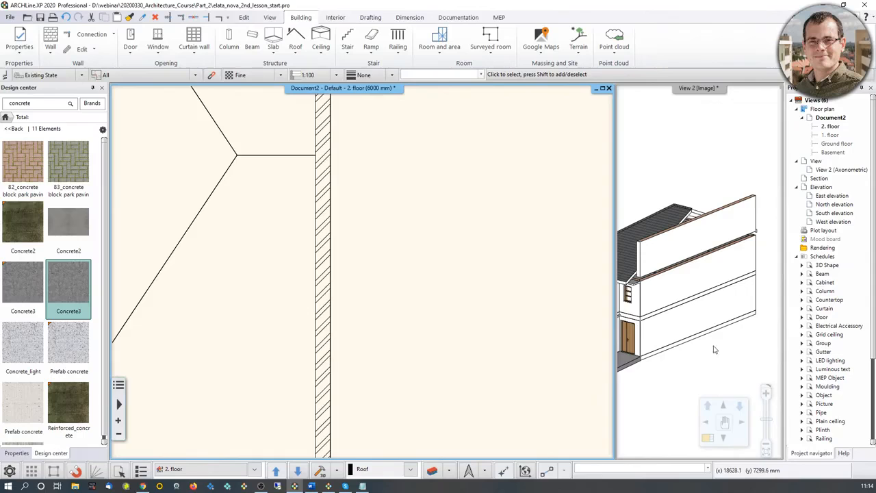
Step: Set the copied gable wall's base elevation to -300 mm
{"action": "left_click", "coordinate": [707, 438]}
{"action": "left_click", "coordinate": [712, 446]}
{"action": "middle_click_drag", "start_coordinate": [559, 376], "coordinate": [490, 399]}
{"action": "middle_click_drag", "start_coordinate": [453, 233], "coordinate": [448, 212]}
{"action": "scroll", "coordinate": [448, 212], "scroll_direction": "up", "scroll_amount": 2}
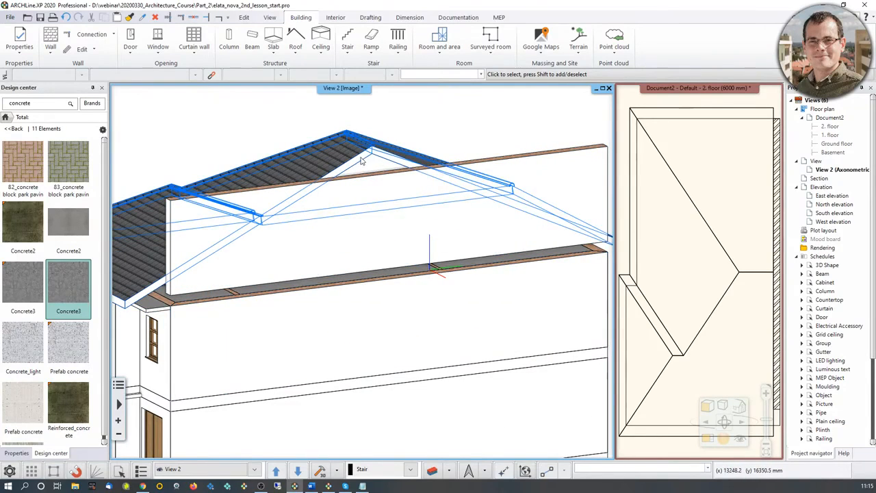
{"action": "left_click", "coordinate": [387, 239]}
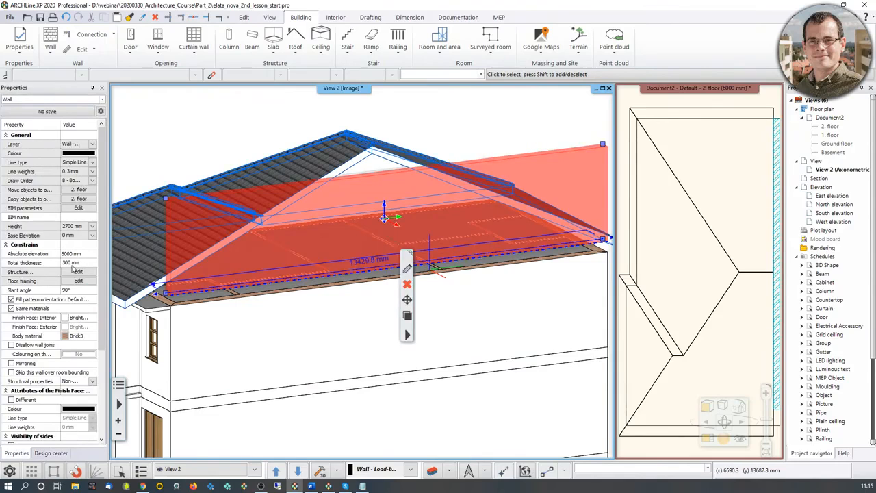
{"action": "left_click", "coordinate": [74, 235]}
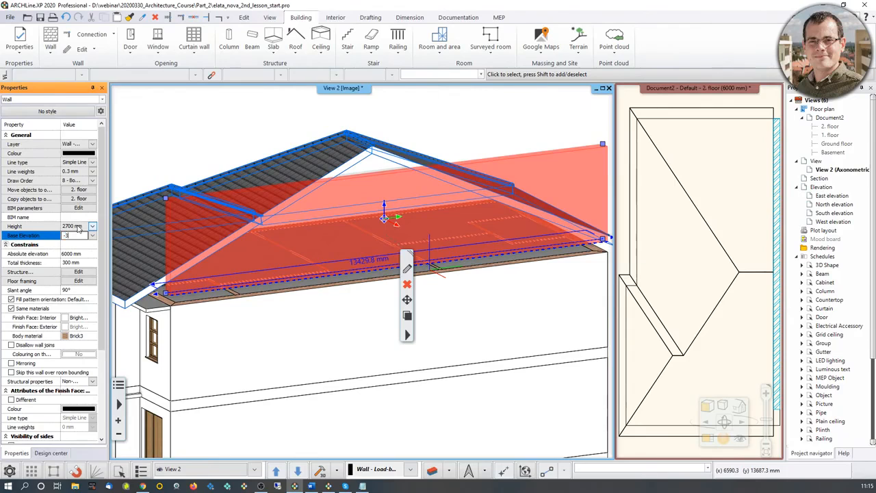
{"action": "type", "text": "-300"}
{"action": "key", "text": "Return"}
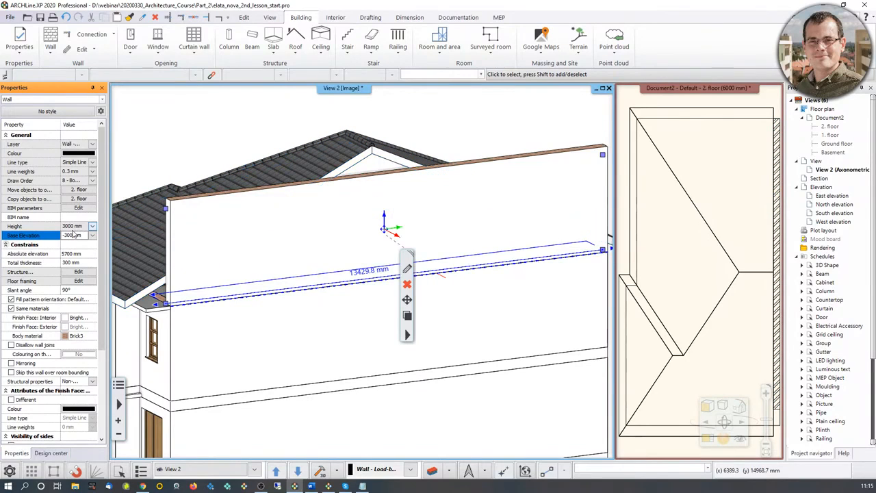
Step: Set the gable wall's height to 4500 mm so it rises above the roof ridge
{"action": "left_click", "coordinate": [72, 227]}
{"action": "type", "text": "45"}
{"action": "key", "text": "Return"}
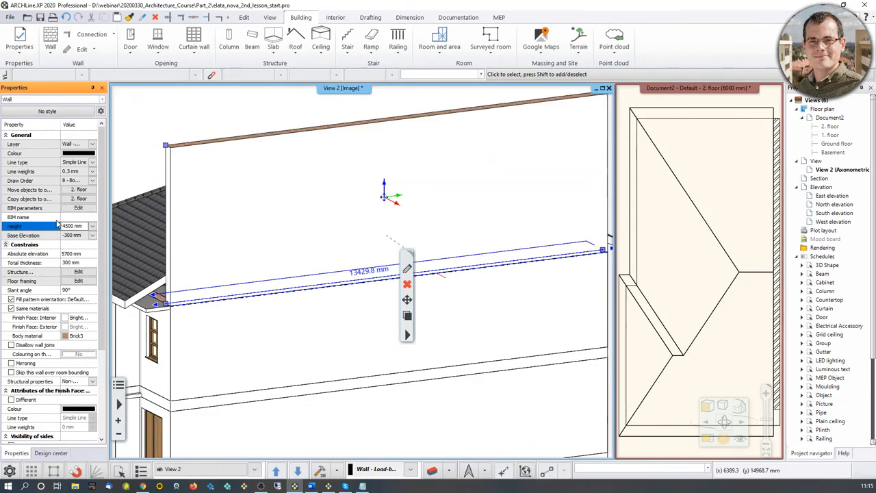
{"action": "middle_click_drag", "start_coordinate": [244, 265], "coordinate": [287, 247]}
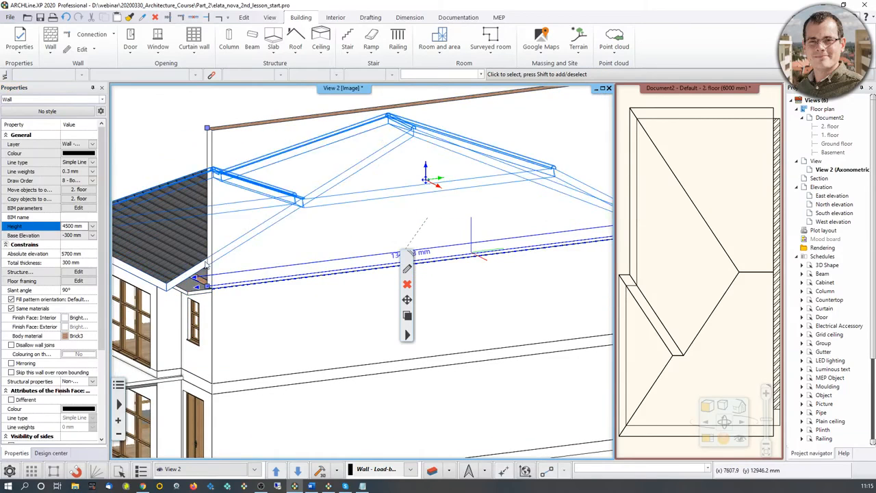
Step: In the 2. floor plan, move the gable wall's front end node out to the roof's front eaves corner
{"action": "left_click", "coordinate": [660, 350]}
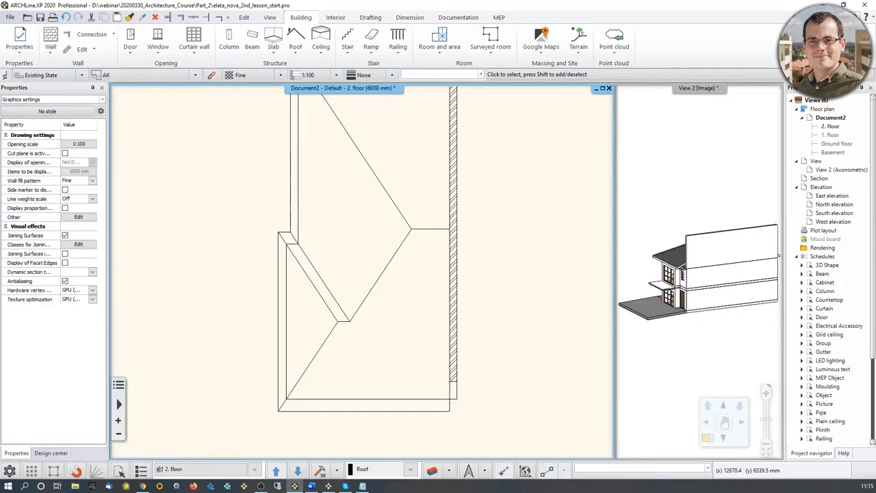
{"action": "scroll", "coordinate": [508, 427], "scroll_direction": "up", "scroll_amount": 3}
{"action": "left_click", "coordinate": [345, 293]}
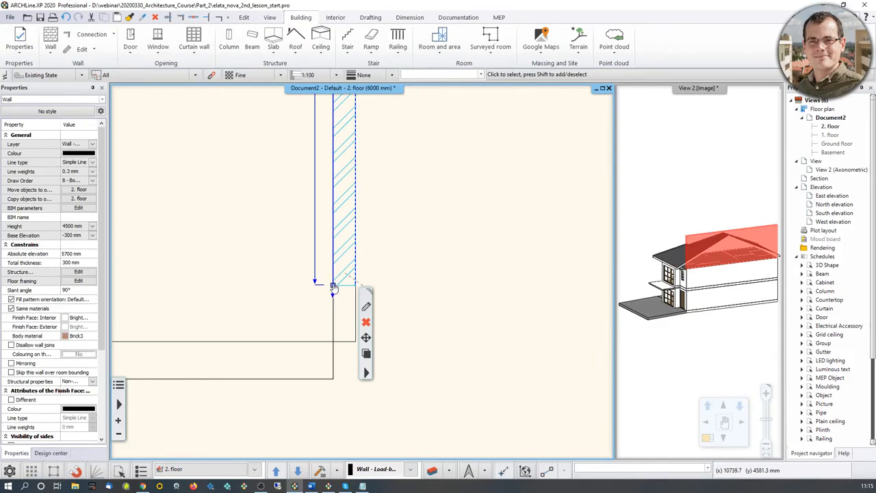
{"action": "left_click", "coordinate": [333, 288]}
{"action": "left_click", "coordinate": [363, 295]}
{"action": "left_click", "coordinate": [344, 370]}
{"action": "scroll", "coordinate": [357, 103], "scroll_direction": "down", "scroll_amount": 2}
Step: In the 2. floor plan, move the gable wall's rear end node 500 mm out to the roof's rear eaves corner
{"action": "middle_click_drag", "start_coordinate": [358, 103], "coordinate": [327, 400]}
{"action": "middle_click_drag", "start_coordinate": [320, 103], "coordinate": [314, 365]}
{"action": "scroll", "coordinate": [319, 270], "scroll_direction": "up", "scroll_amount": 2}
{"action": "scroll", "coordinate": [344, 291], "scroll_direction": "up", "scroll_amount": 1}
{"action": "left_click", "coordinate": [329, 288]}
{"action": "left_click", "coordinate": [350, 296]}
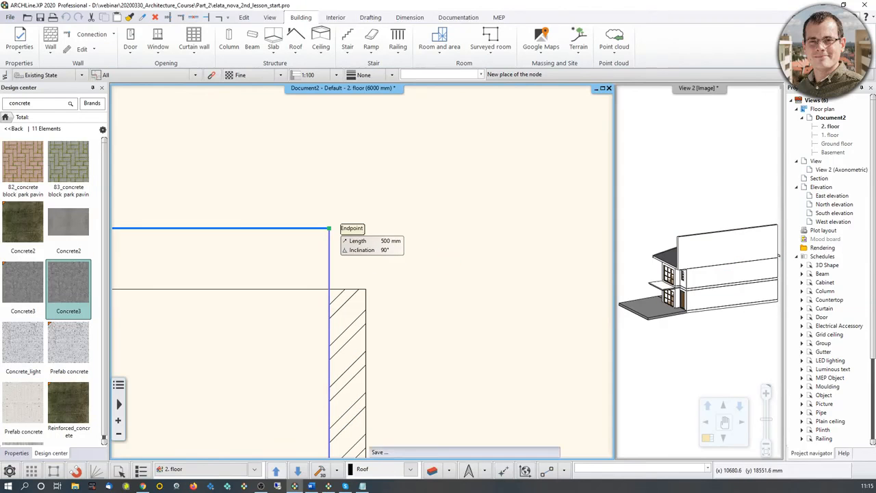
{"action": "left_click", "coordinate": [329, 228]}
{"action": "middle_click_drag", "start_coordinate": [507, 319], "coordinate": [524, 266]}
Step: Examine the extended gable wall against the roof slopes and eaves in the 3D view
{"action": "left_click", "coordinate": [709, 217]}
{"action": "middle_click_drag", "start_coordinate": [709, 218], "coordinate": [739, 159]}
{"action": "left_click", "coordinate": [715, 176]}
{"action": "left_click", "coordinate": [712, 215]}
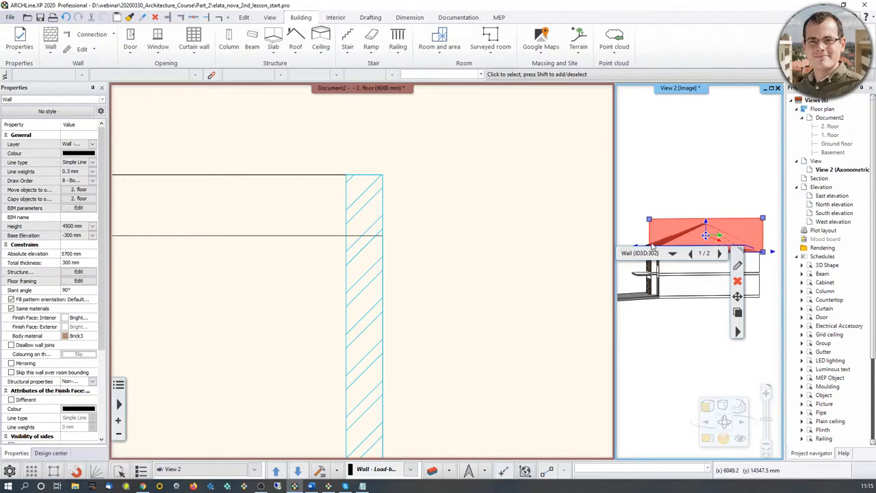
{"action": "middle_click_drag", "start_coordinate": [759, 241], "coordinate": [626, 223]}
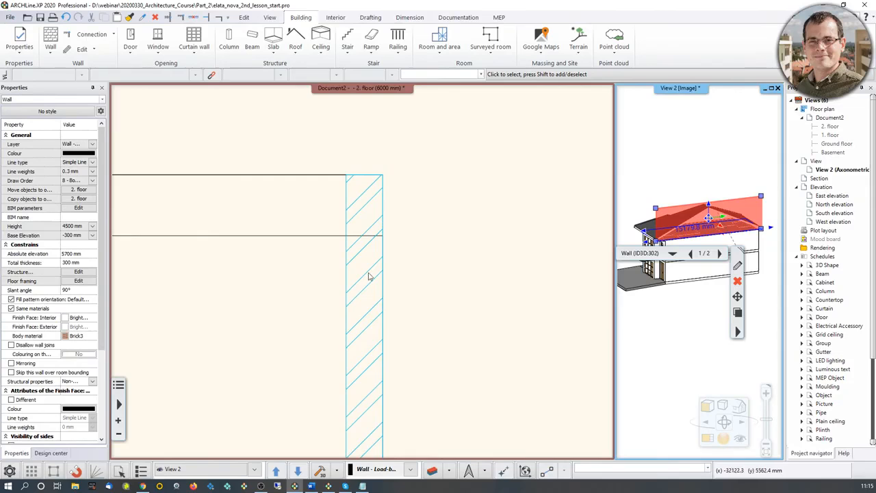
{"action": "scroll", "coordinate": [367, 291], "scroll_direction": "down", "scroll_amount": 3}
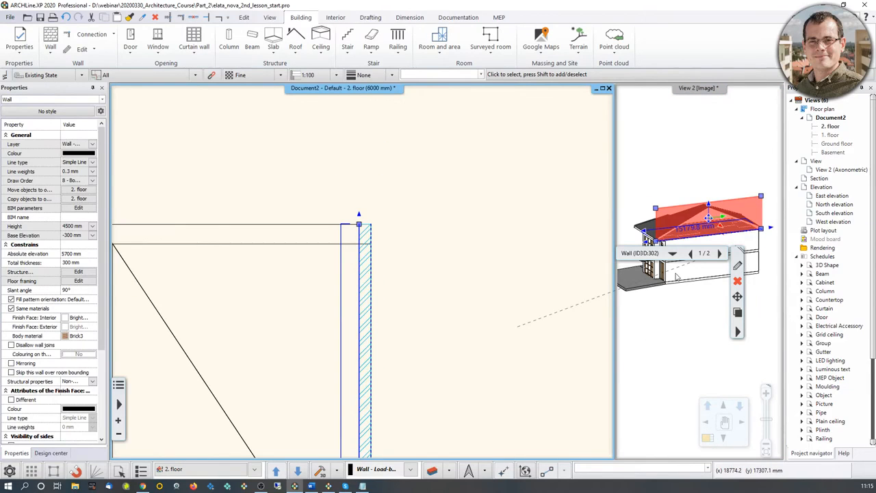
{"action": "middle_click_drag", "start_coordinate": [694, 217], "coordinate": [646, 221]}
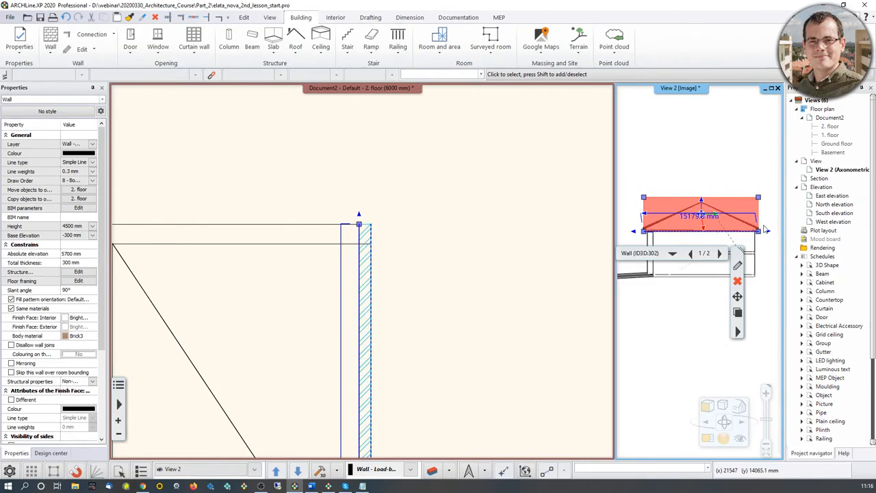
{"action": "left_click", "coordinate": [661, 390]}
{"action": "scroll", "coordinate": [684, 349], "scroll_direction": "down", "scroll_amount": 2}
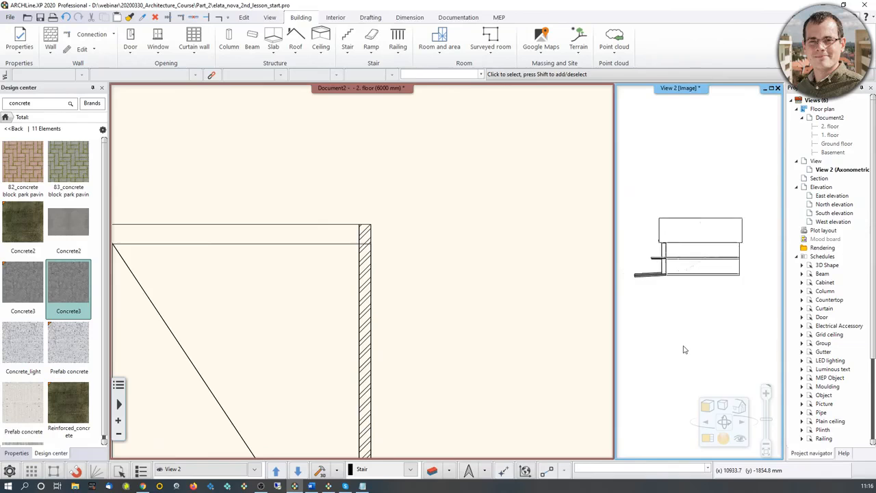
Step: Magnify the 3D side view of the gable and switch it from image to vector drawing
{"action": "left_click", "coordinate": [705, 438]}
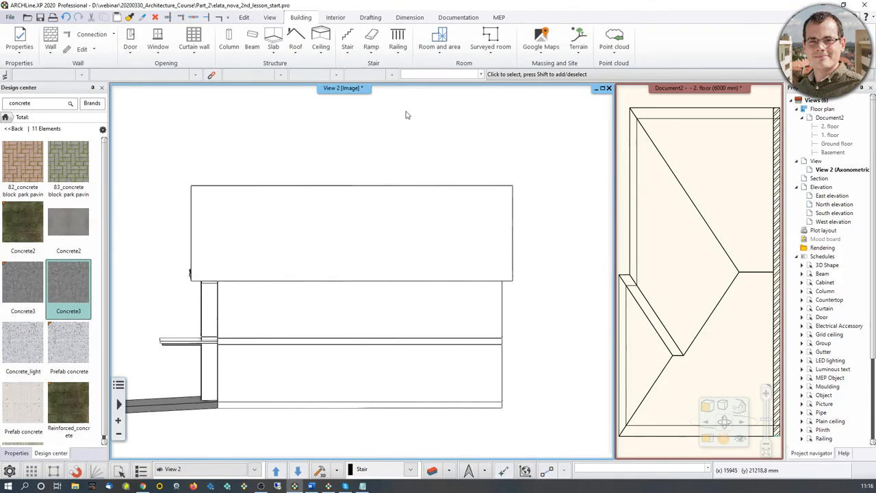
{"action": "right_click", "coordinate": [352, 95]}
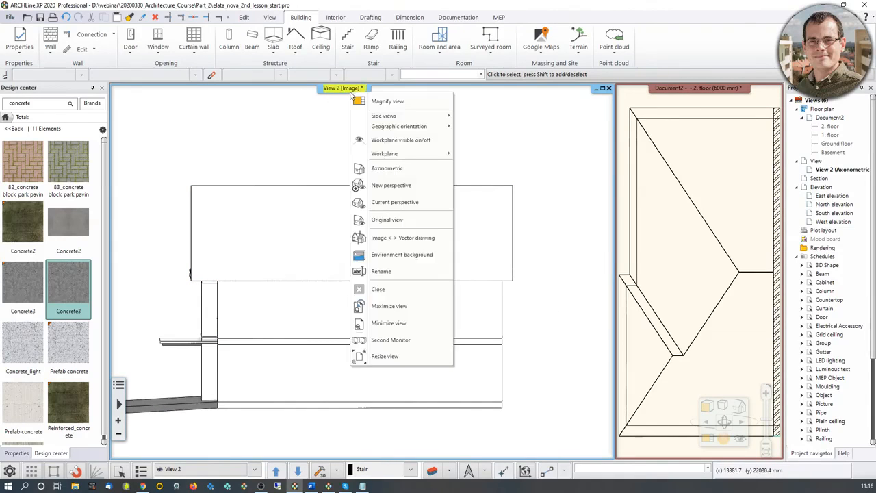
{"action": "left_click", "coordinate": [408, 238]}
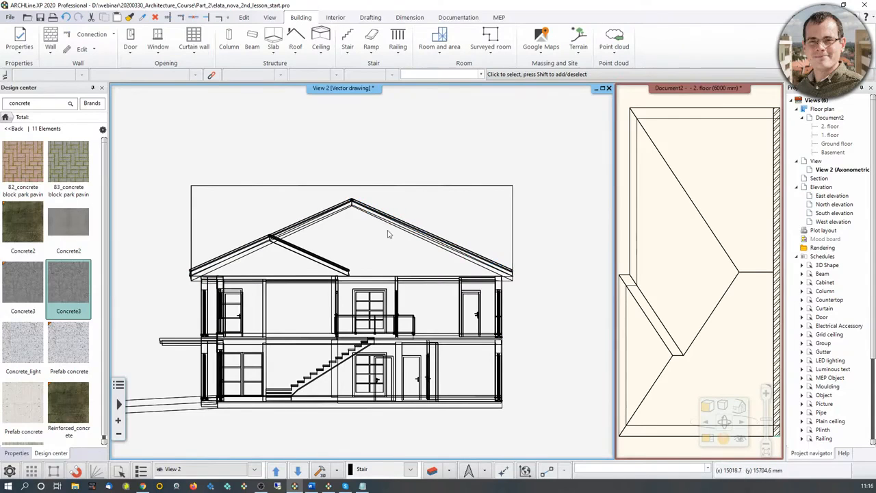
{"action": "scroll", "coordinate": [404, 222], "scroll_direction": "up", "scroll_amount": 2}
{"action": "scroll", "coordinate": [387, 247], "scroll_direction": "up", "scroll_amount": 2}
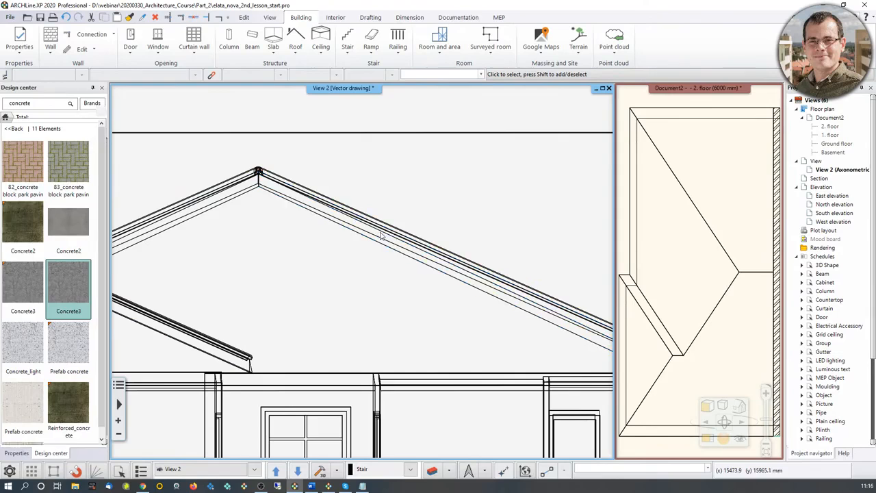
{"action": "left_click", "coordinate": [385, 233]}
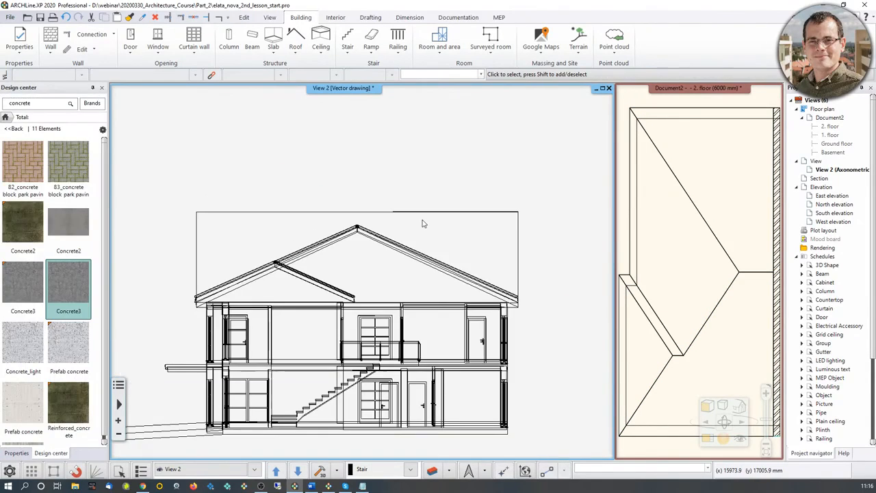
{"action": "key", "text": "Escape"}
Step: Select the gable wall and the roof together in the vector drawing and copy them with a hotspot at the eaves
{"action": "left_click_drag", "start_coordinate": [166, 180], "coordinate": [547, 322]}
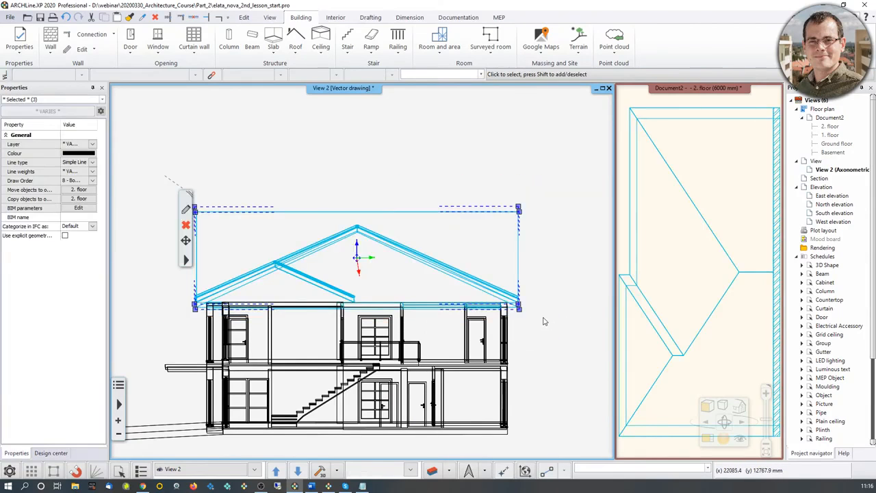
{"action": "key", "text": "m"}
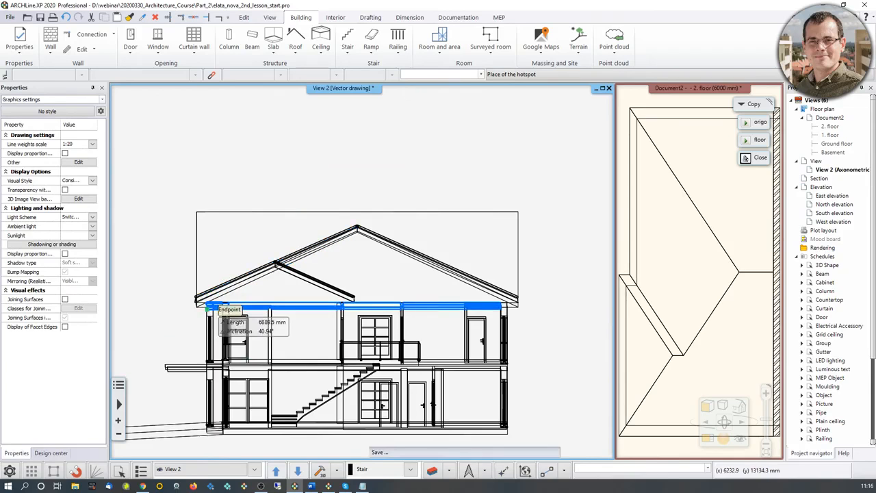
{"action": "key", "text": "Escape"}
Step: Magnify the 2. floor plan and paste the copied gable view as a 2D drawing beside the building
{"action": "left_click", "coordinate": [707, 438]}
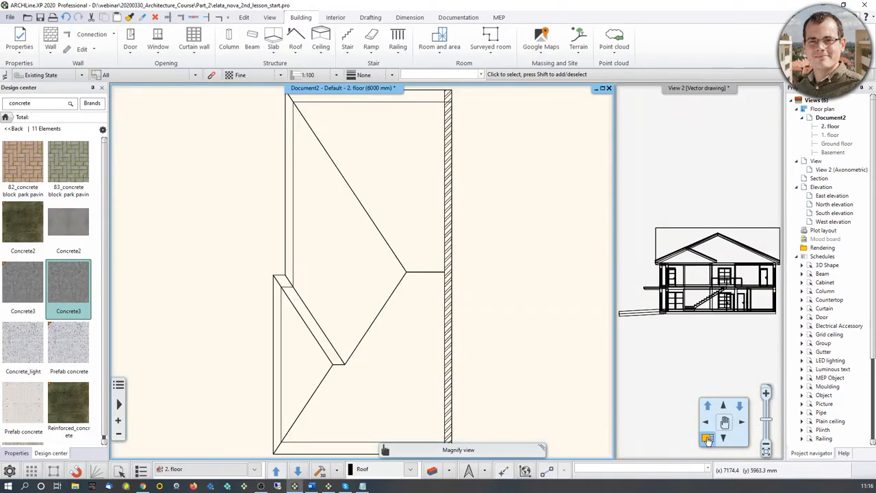
{"action": "middle_click_drag", "start_coordinate": [495, 301], "coordinate": [325, 299]}
{"action": "scroll", "coordinate": [324, 299], "scroll_direction": "down", "scroll_amount": 3}
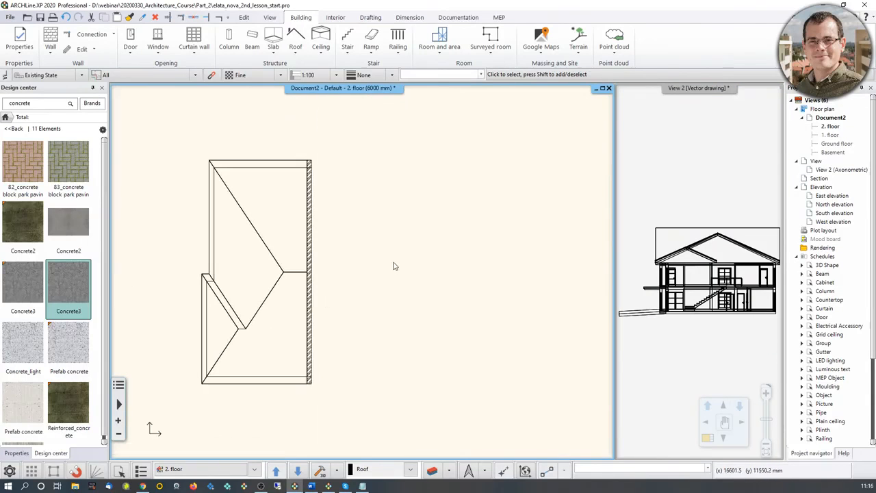
{"action": "key", "text": "ctrl+v"}
{"action": "left_click", "coordinate": [348, 264]}
{"action": "scroll", "coordinate": [426, 300], "scroll_direction": "up", "scroll_amount": 3}
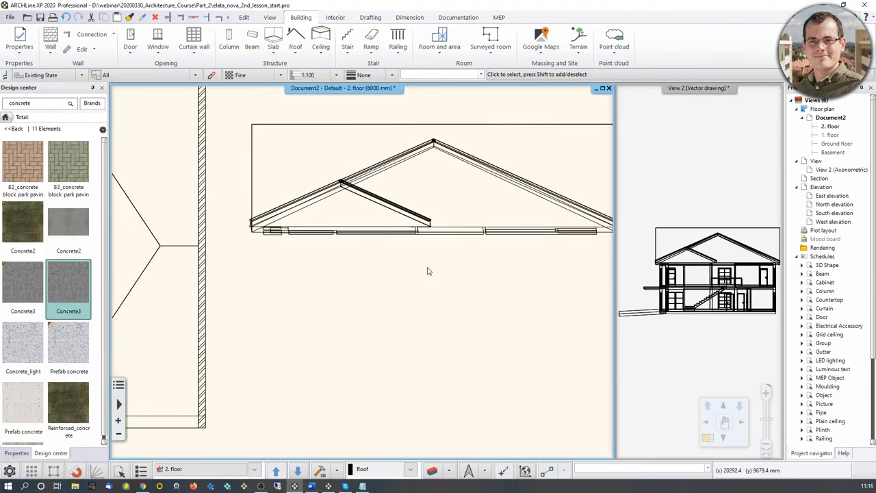
Step: Examine the pasted roof and wall outlines and compare them with the gable wall in the plan
{"action": "left_click", "coordinate": [414, 186]}
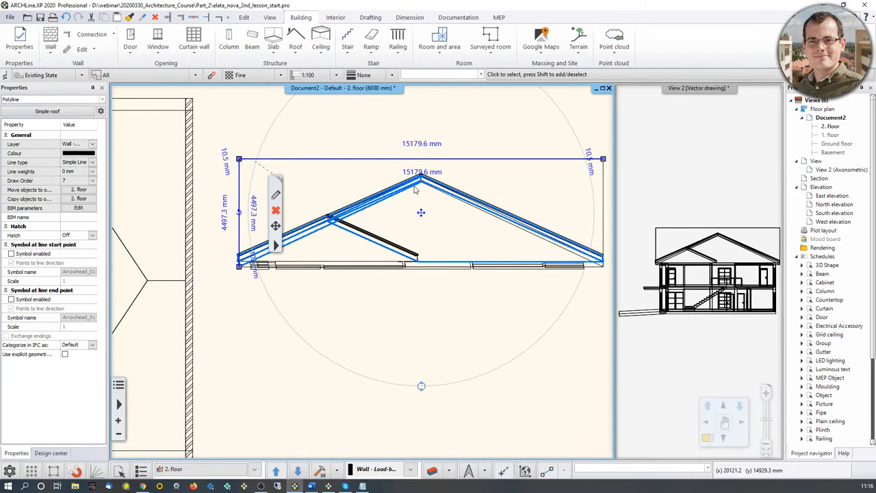
{"action": "left_click", "coordinate": [336, 274]}
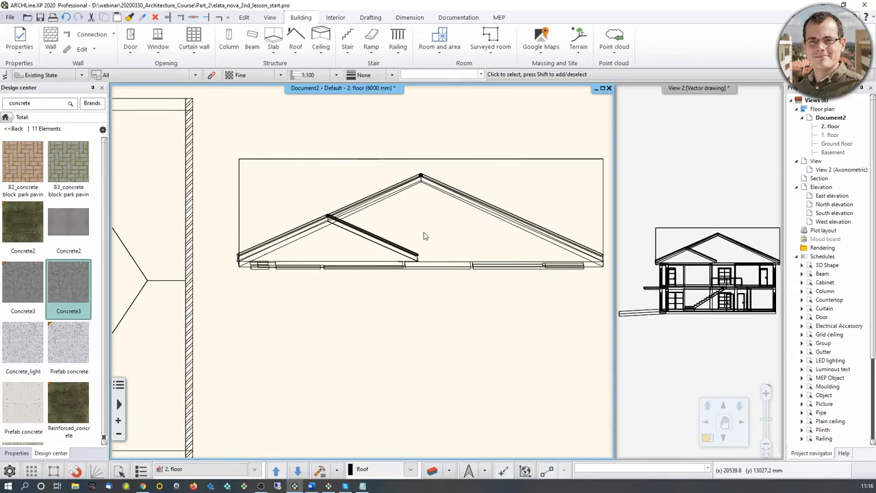
{"action": "scroll", "coordinate": [421, 217], "scroll_direction": "up", "scroll_amount": 1}
{"action": "scroll", "coordinate": [359, 248], "scroll_direction": "up", "scroll_amount": 3}
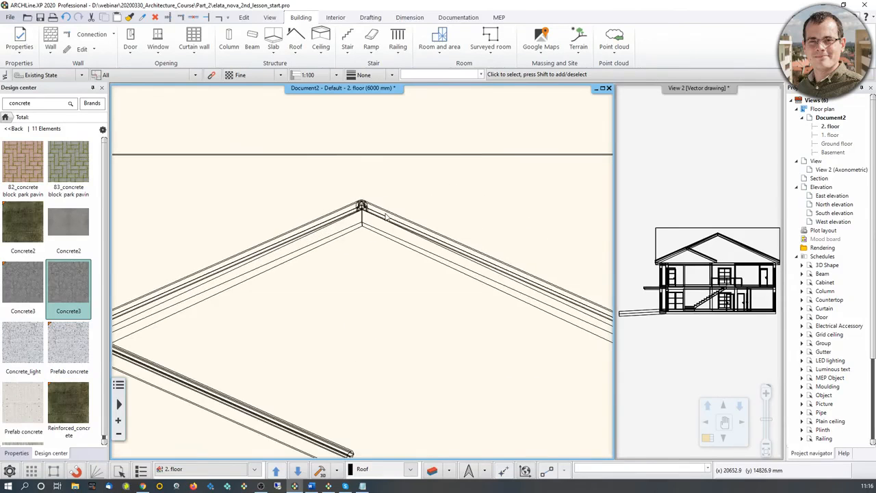
{"action": "scroll", "coordinate": [357, 250], "scroll_direction": "down", "scroll_amount": 5}
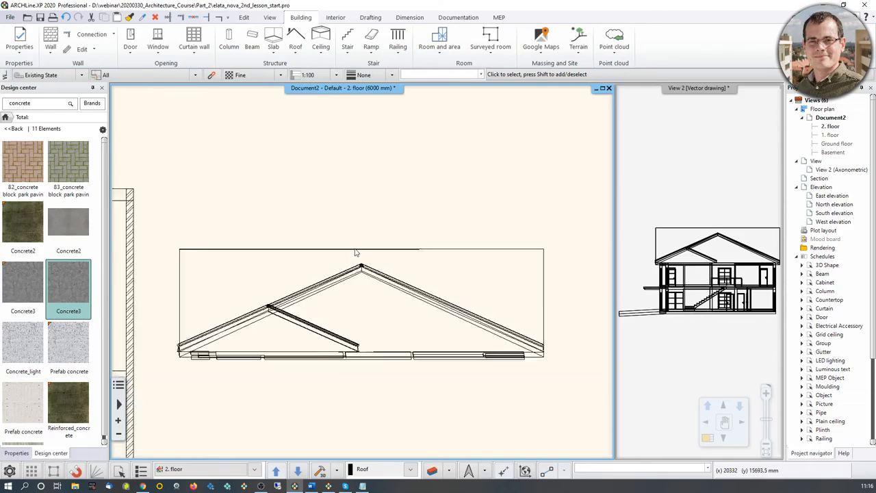
{"action": "middle_click_drag", "start_coordinate": [215, 276], "coordinate": [280, 201]}
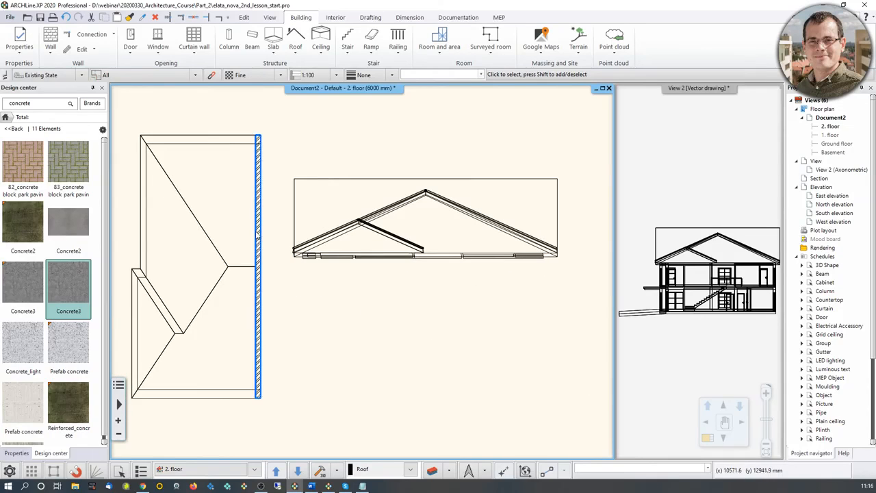
{"action": "left_click", "coordinate": [260, 235]}
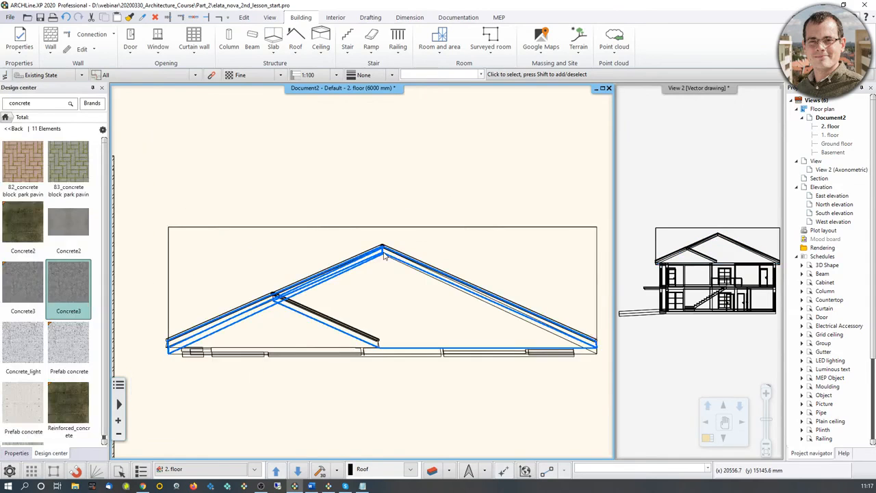
Step: Draw a 500 mm vertical line upward from the underside of the roof ridge in the pasted gable drawing
{"action": "left_click", "coordinate": [372, 19]}
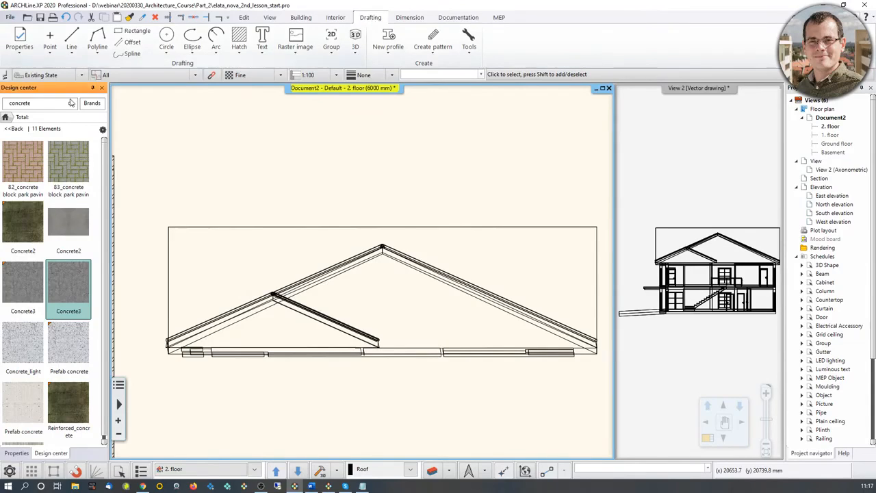
{"action": "left_click", "coordinate": [6, 117]}
{"action": "scroll", "coordinate": [380, 260], "scroll_direction": "up", "scroll_amount": 3}
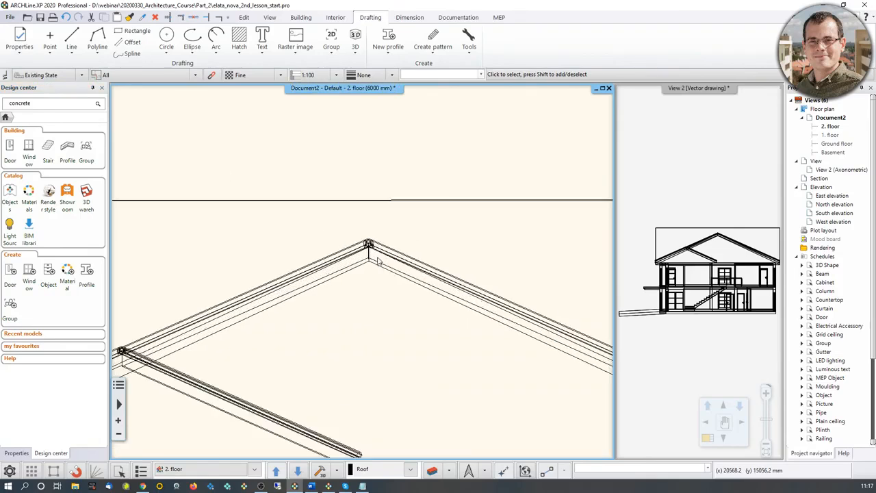
{"action": "scroll", "coordinate": [373, 267], "scroll_direction": "up", "scroll_amount": 1}
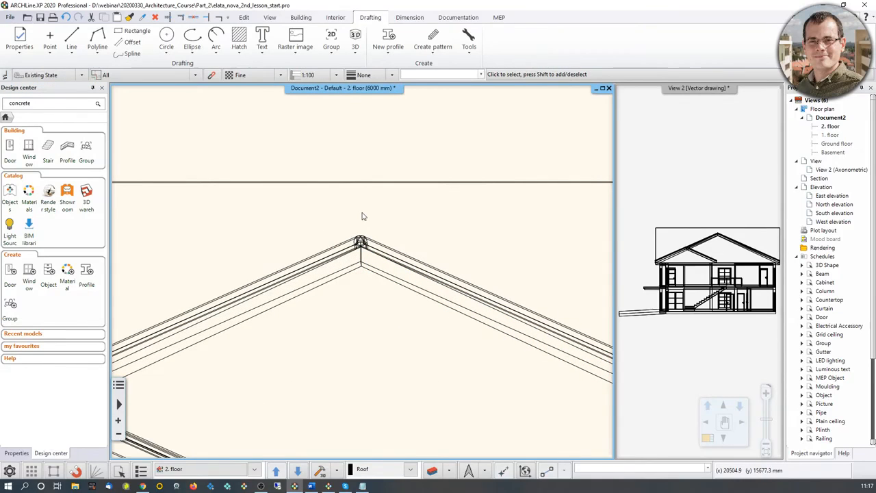
{"action": "mouse_move", "coordinate": [346, 206]}
{"action": "middle_mouse_down"}
{"action": "mouse_move", "coordinate": [348, 197]}
{"action": "mouse_move", "coordinate": [355, 204]}
{"action": "middle_mouse_up"}
{"action": "type", "text": "li"}
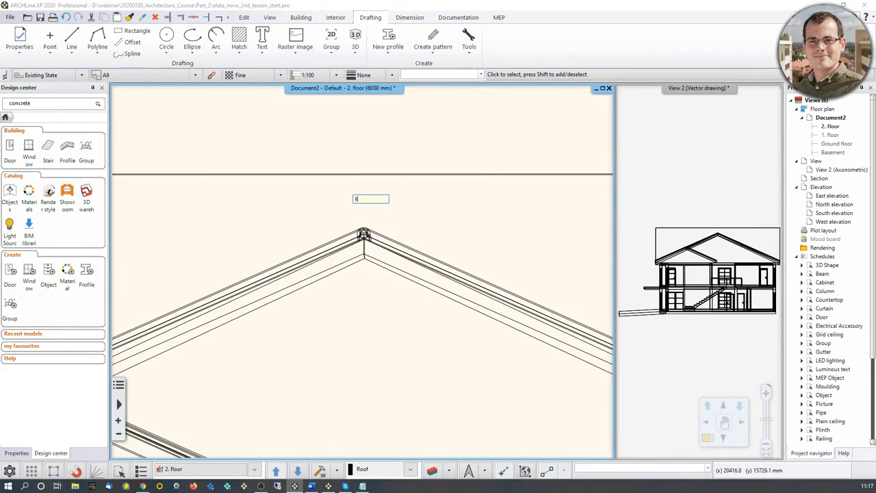
{"action": "left_click", "coordinate": [364, 258]}
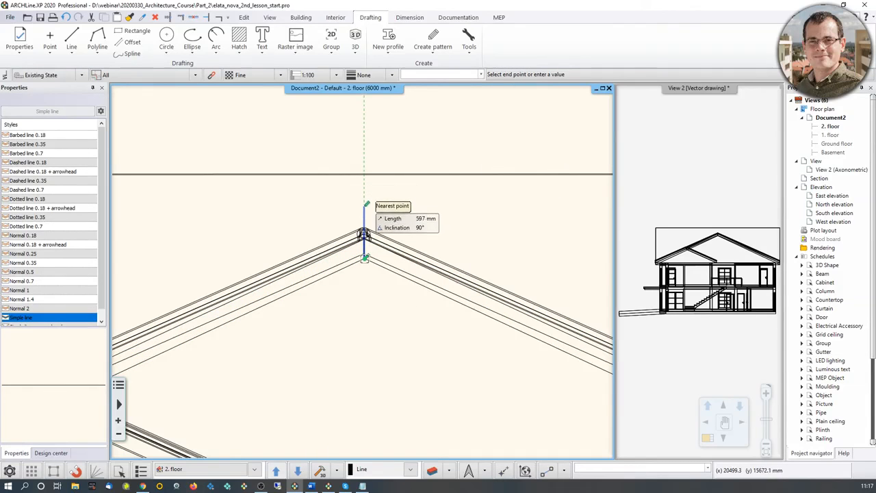
{"action": "type", "text": "500"}
{"action": "key", "text": "Return"}
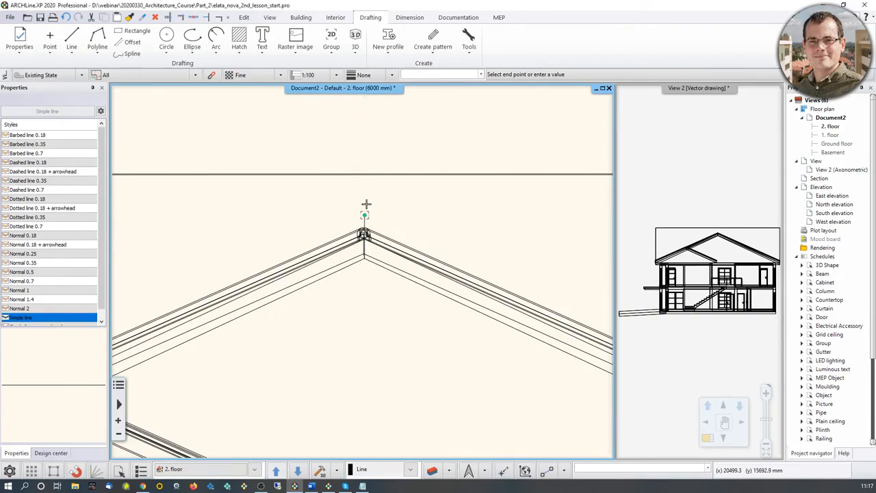
{"action": "scroll", "coordinate": [440, 209], "scroll_direction": "up", "scroll_amount": 3}
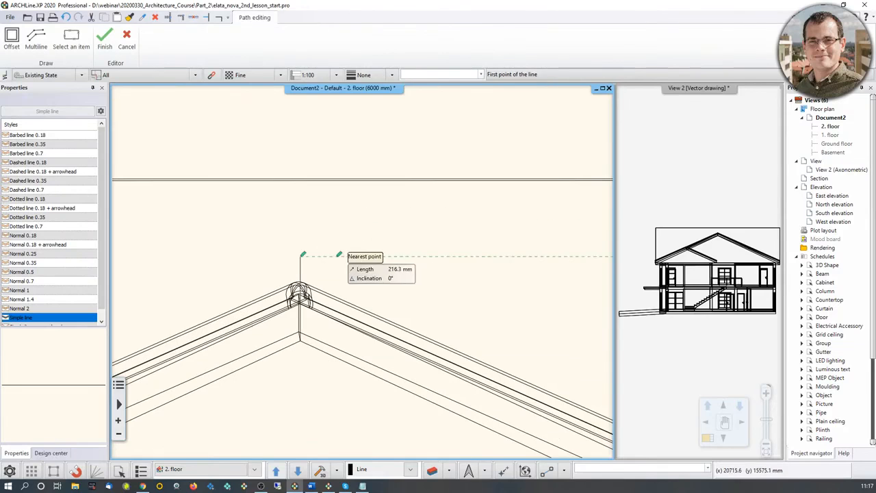
{"action": "key", "text": "Escape"}
Step: Select the roof outline polyline in the pasted gable drawing and try to offset all its edges upward
{"action": "scroll", "coordinate": [367, 279], "scroll_direction": "down", "scroll_amount": 2}
{"action": "scroll", "coordinate": [404, 363], "scroll_direction": "down", "scroll_amount": 2}
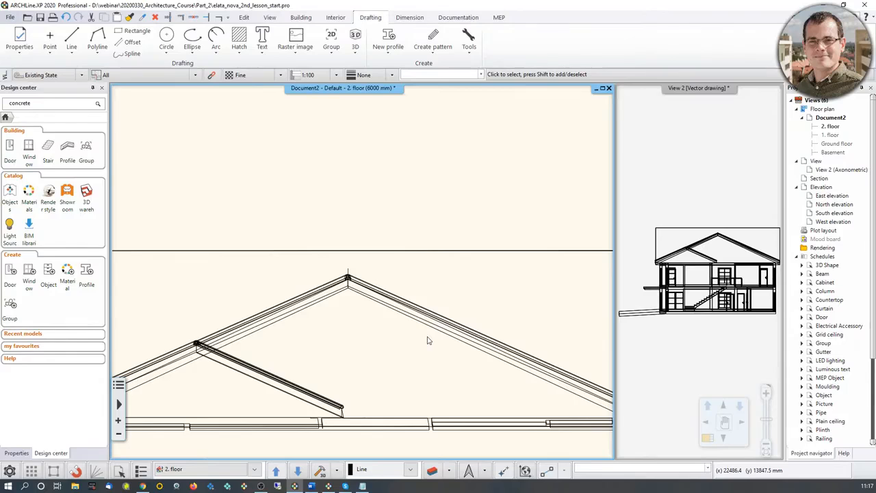
{"action": "middle_click_drag", "start_coordinate": [427, 337], "coordinate": [377, 333]}
{"action": "left_click", "coordinate": [392, 325]}
{"action": "scroll", "coordinate": [338, 313], "scroll_direction": "up", "scroll_amount": 2}
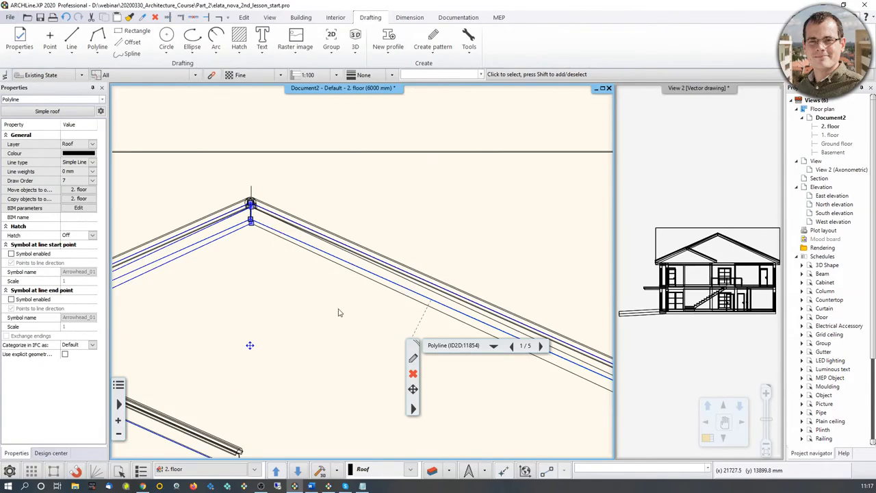
{"action": "right_click", "coordinate": [285, 237]}
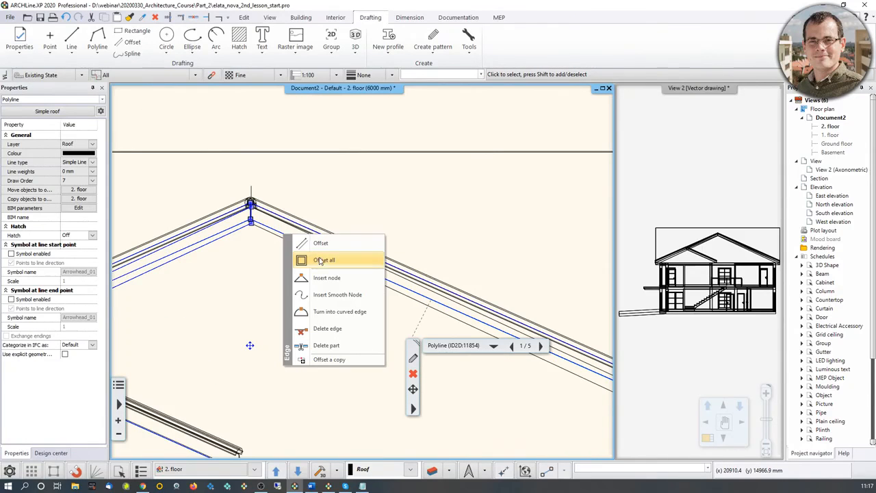
{"action": "left_click", "coordinate": [326, 260]}
{"action": "key", "text": "Escape"}
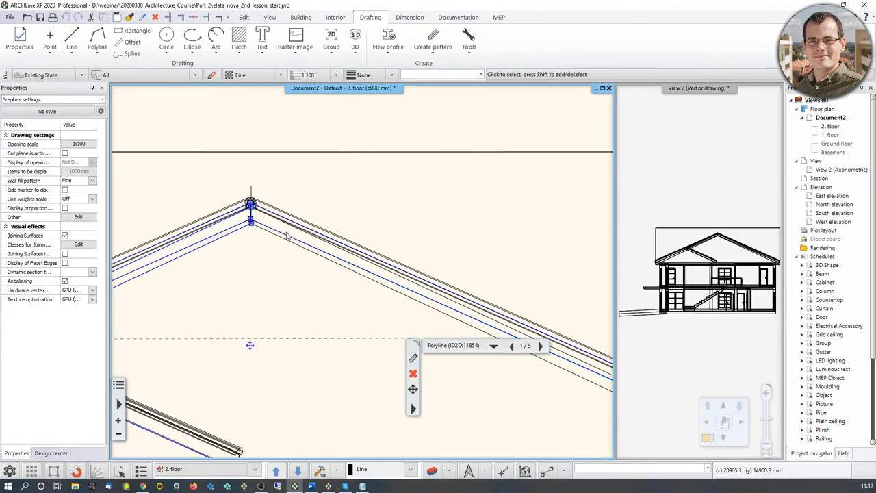
{"action": "left_click", "coordinate": [287, 236]}
{"action": "left_click", "coordinate": [320, 260]}
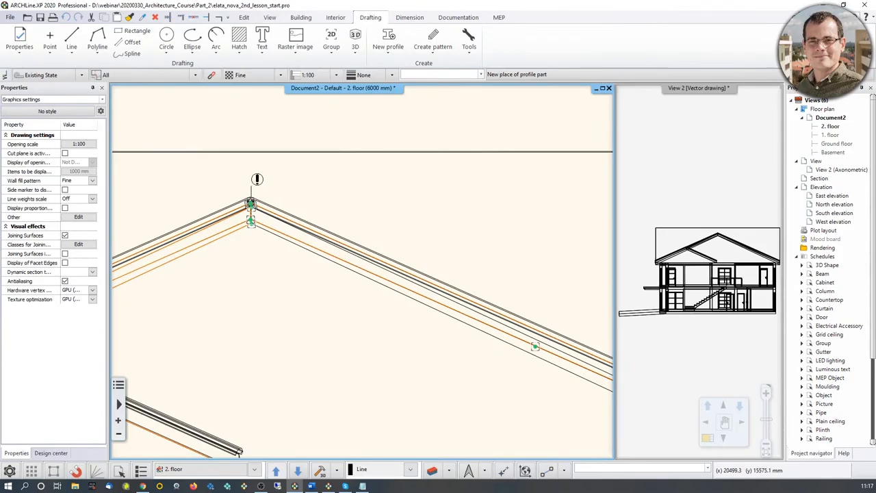
{"action": "left_click", "coordinate": [280, 218]}
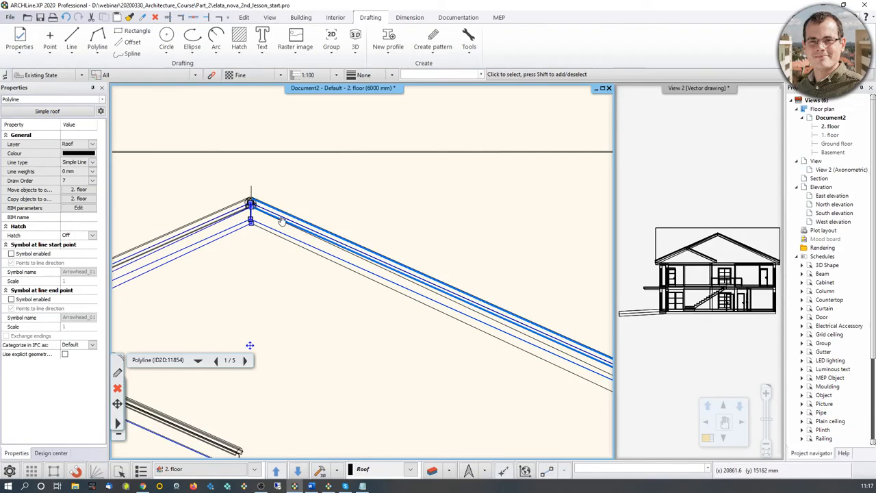
Step: Try to offset a single sloping edge of the selected roof polyline upward near the ridge
{"action": "left_click", "coordinate": [281, 219]}
{"action": "left_click", "coordinate": [322, 242]}
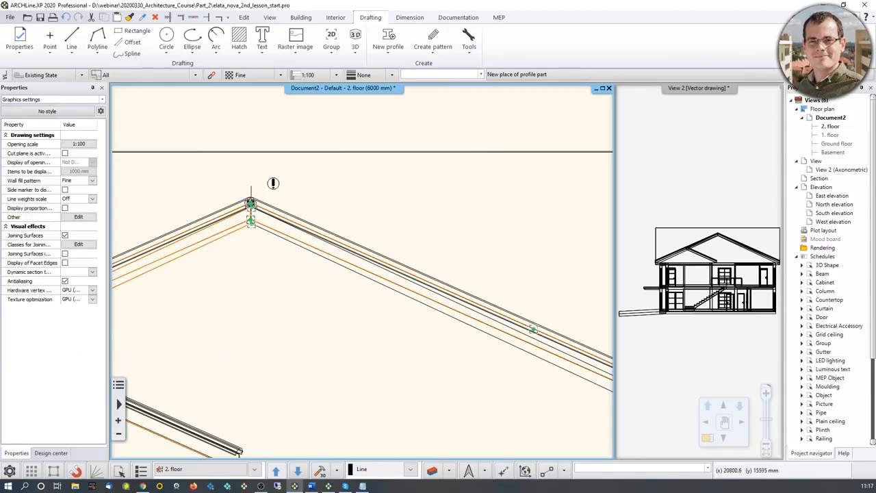
{"action": "left_click", "coordinate": [273, 183]}
Step: Delete the entire pasted 2D gable drawing beside the building in the 2. floor plan
{"action": "scroll", "coordinate": [262, 201], "scroll_direction": "down", "scroll_amount": 5}
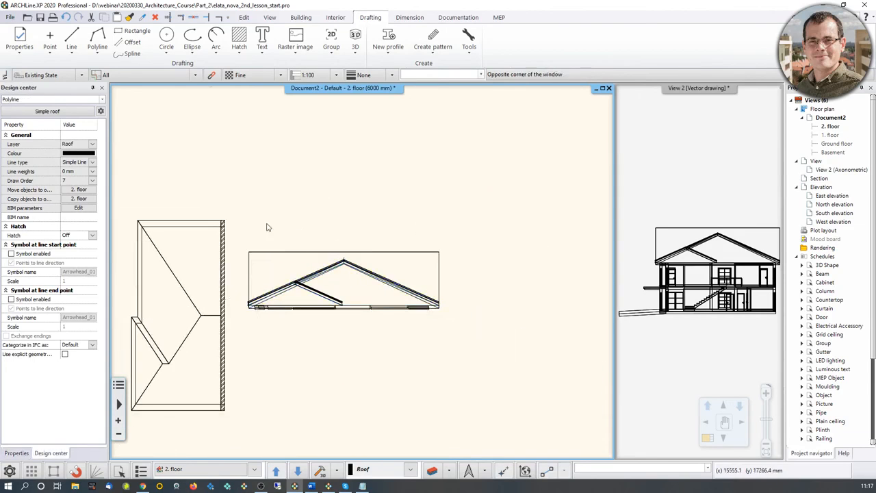
{"action": "mouse_move", "coordinate": [239, 207]}
{"action": "left_mouse_down"}
{"action": "mouse_move", "coordinate": [466, 356]}
{"action": "mouse_move", "coordinate": [458, 340]}
{"action": "left_mouse_up"}
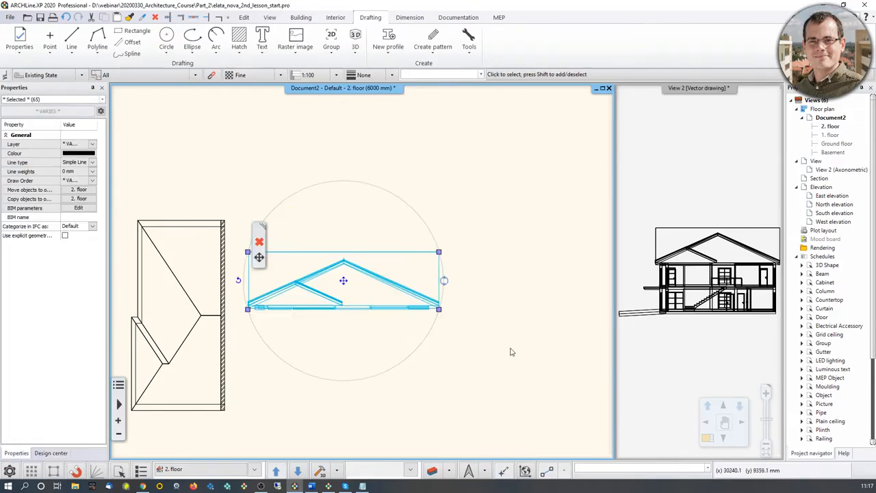
{"action": "key", "text": "Delete"}
Step: Magnify View 2, change it from vector drawing to image display and rotate it to an oblique view of the gable wall
{"action": "left_click", "coordinate": [743, 256]}
{"action": "left_click", "coordinate": [707, 441]}
{"action": "scroll", "coordinate": [375, 299], "scroll_direction": "up", "scroll_amount": 3}
{"action": "scroll", "coordinate": [354, 221], "scroll_direction": "down", "scroll_amount": 5}
{"action": "right_click", "coordinate": [369, 91]}
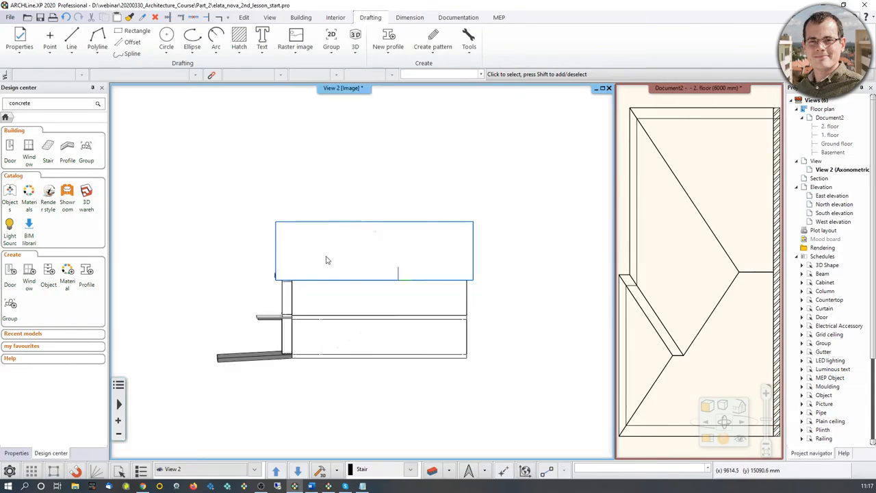
{"action": "mouse_move", "coordinate": [324, 256]}
{"action": "middle_mouse_down"}
{"action": "mouse_move", "coordinate": [379, 274]}
{"action": "mouse_move", "coordinate": [463, 268]}
{"action": "mouse_move", "coordinate": [343, 270]}
{"action": "middle_mouse_up"}
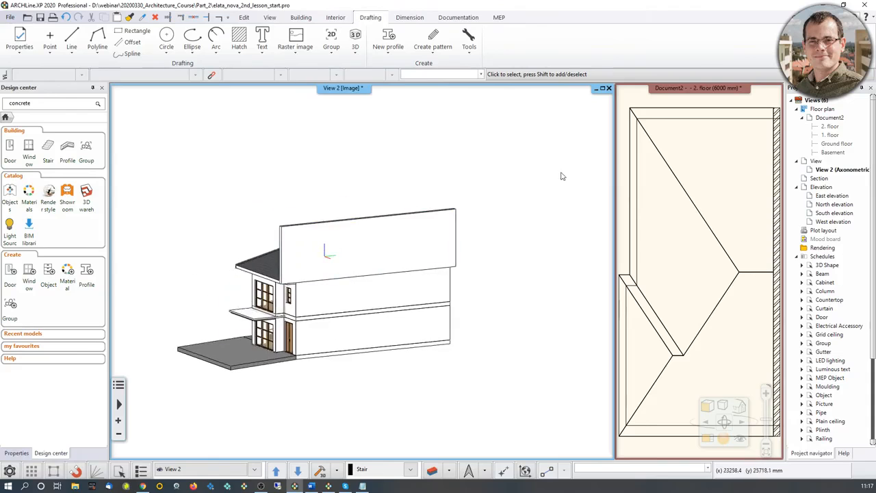
Step: Set View 2 to the right view and display it as a vector drawing
{"action": "left_click", "coordinate": [738, 409]}
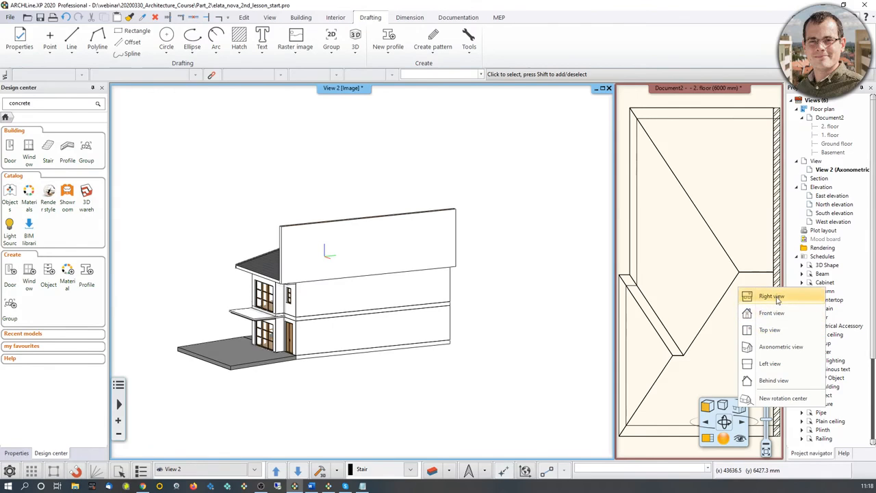
{"action": "left_click", "coordinate": [776, 298]}
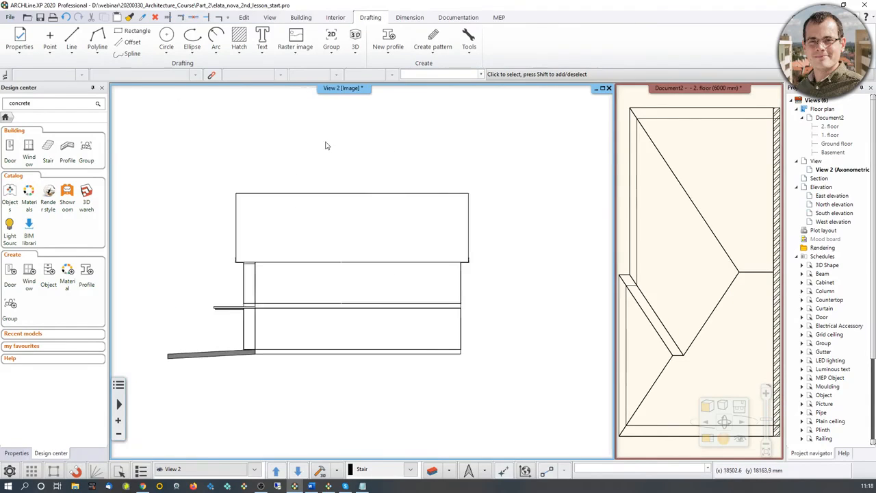
{"action": "right_click", "coordinate": [337, 90]}
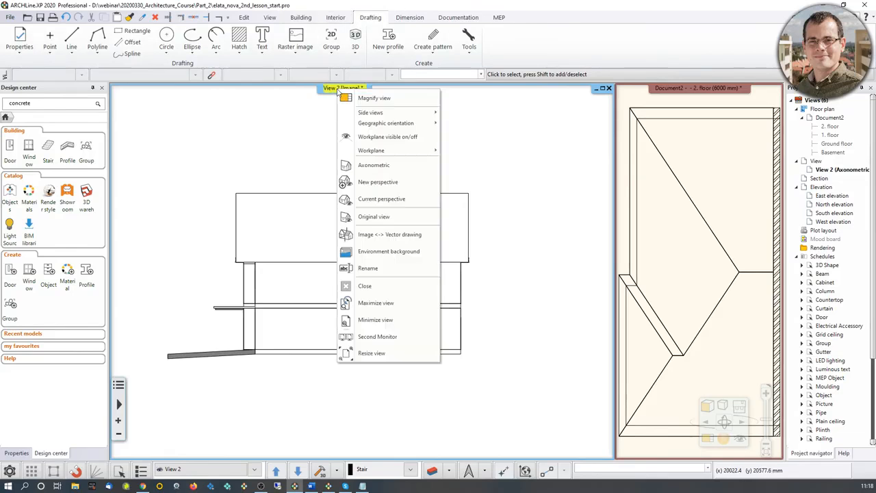
{"action": "left_click", "coordinate": [402, 235]}
{"action": "scroll", "coordinate": [342, 231], "scroll_direction": "up", "scroll_amount": 6}
{"action": "scroll", "coordinate": [415, 262], "scroll_direction": "down", "scroll_amount": 6}
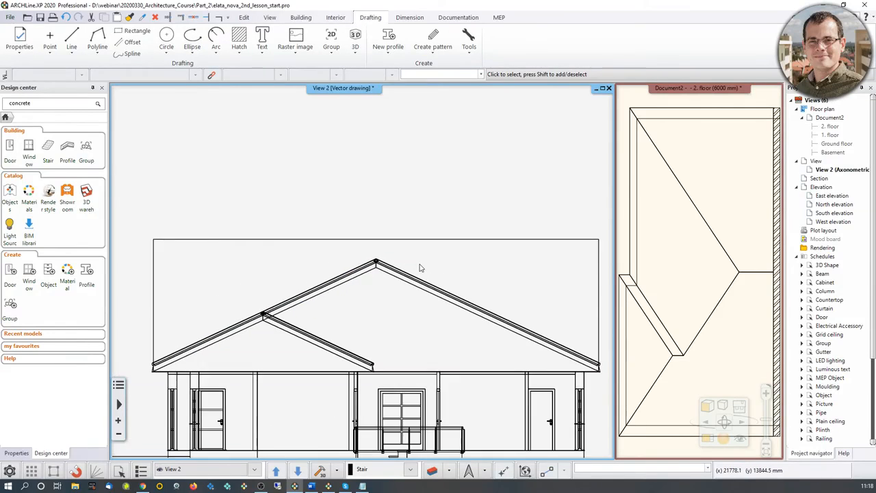
Step: Select the roof and gable wall together in the vector drawing with a selection window
{"action": "left_click", "coordinate": [234, 178]}
{"action": "left_click", "coordinate": [504, 320]}
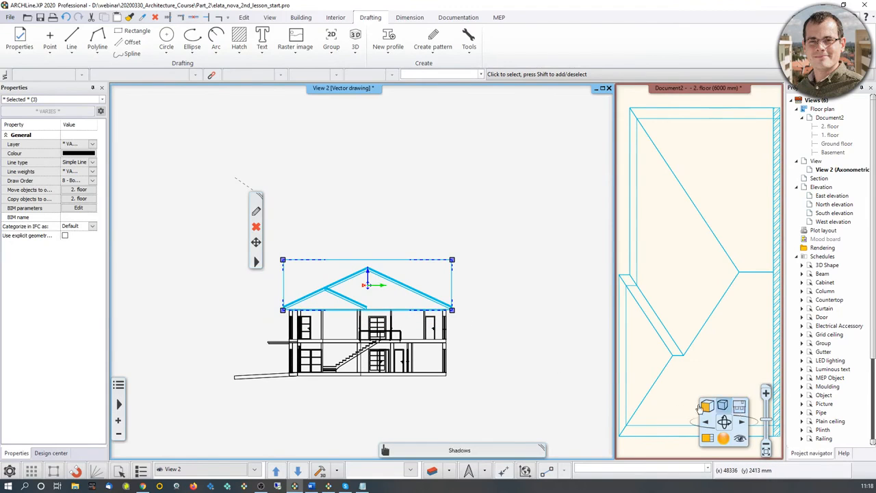
{"action": "left_click", "coordinate": [318, 310]}
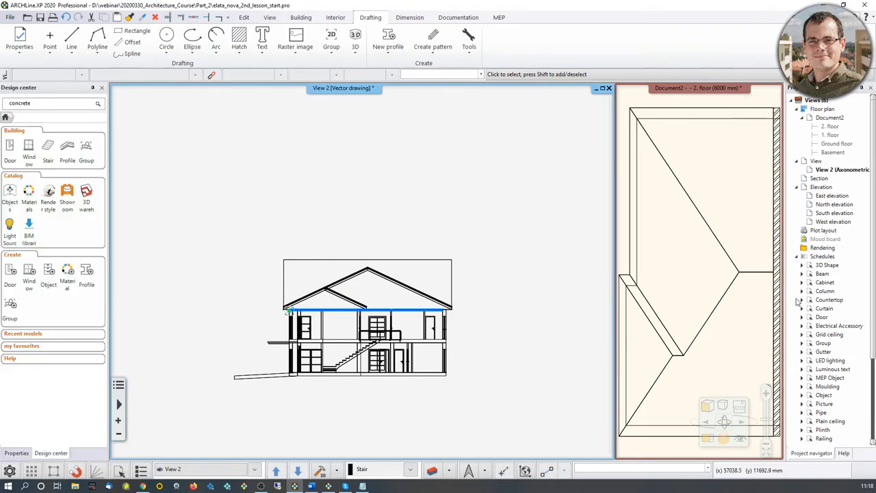
Step: Paste the copied vector section drawing onto the 2. floor plan, in the empty area beside the roof
{"action": "left_click", "coordinate": [694, 302]}
{"action": "left_click", "coordinate": [707, 438]}
{"action": "middle_click_drag", "start_coordinate": [479, 329], "coordinate": [356, 342]}
{"action": "middle_click_drag", "start_coordinate": [402, 325], "coordinate": [348, 319]}
{"action": "key", "text": "ctrl+v"}
{"action": "left_click", "coordinate": [352, 260]}
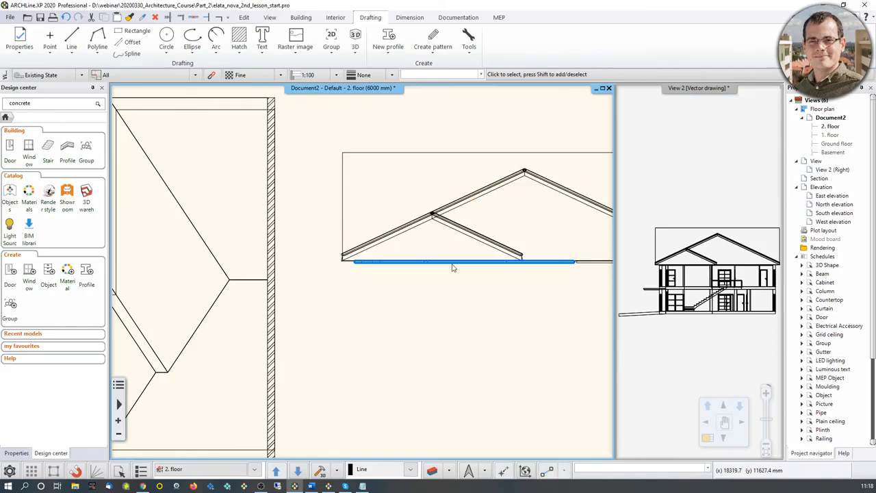
Step: Draw a short vertical guide line straight up from the main roof's ridge in the pasted section
{"action": "scroll", "coordinate": [453, 267], "scroll_direction": "down", "scroll_amount": 1}
{"action": "middle_click_drag", "start_coordinate": [491, 244], "coordinate": [405, 297]}
{"action": "scroll", "coordinate": [429, 249], "scroll_direction": "up", "scroll_amount": 3}
{"action": "scroll", "coordinate": [430, 248], "scroll_direction": "up", "scroll_amount": 2}
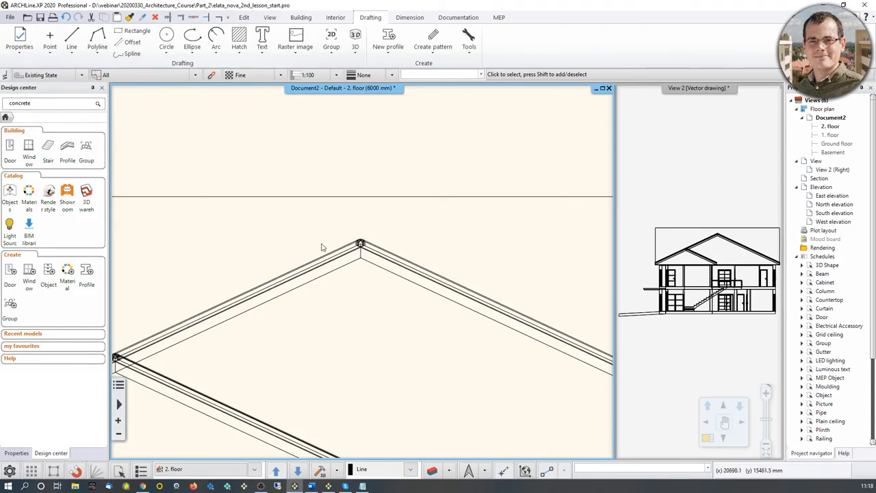
{"action": "type", "text": "line"}
{"action": "key", "text": "Return"}
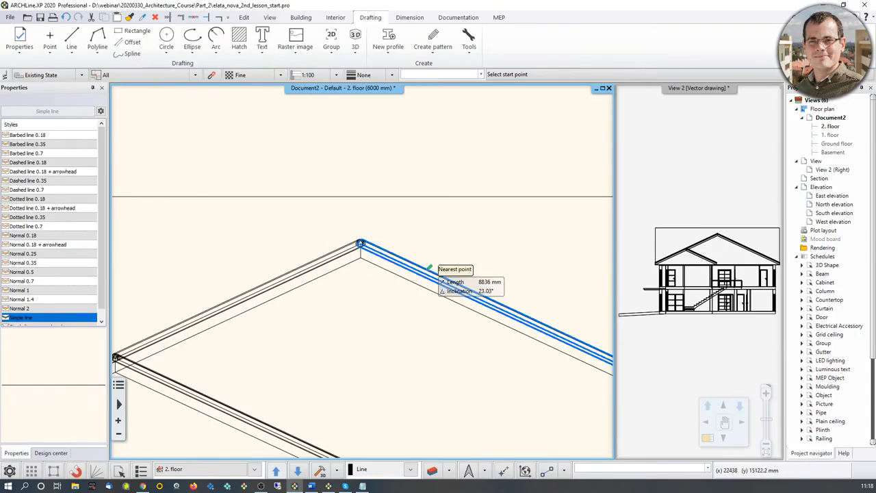
{"action": "left_click", "coordinate": [360, 244]}
{"action": "type", "text": "500"}
{"action": "key", "text": "Return"}
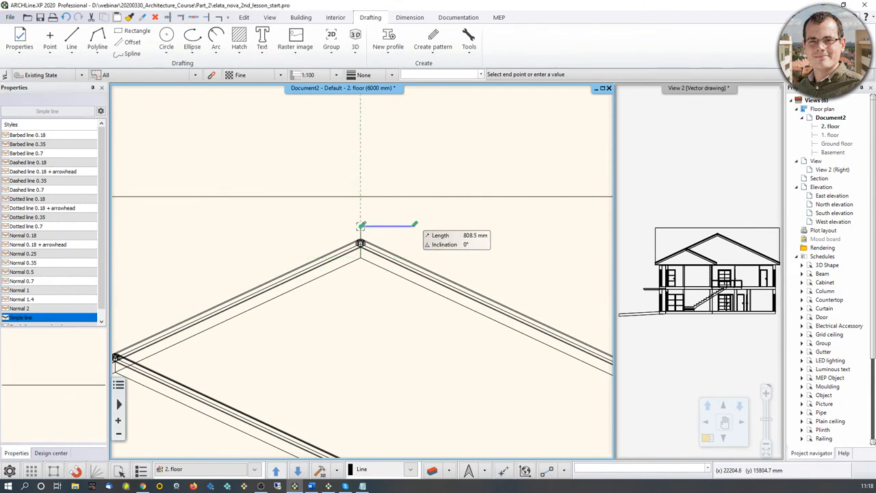
{"action": "key", "text": "Escape"}
{"action": "key", "text": "Escape"}
Step: Raise the lower roof outline polyline so that its apex meets the upper end of the guide line
{"action": "left_click", "coordinate": [414, 286]}
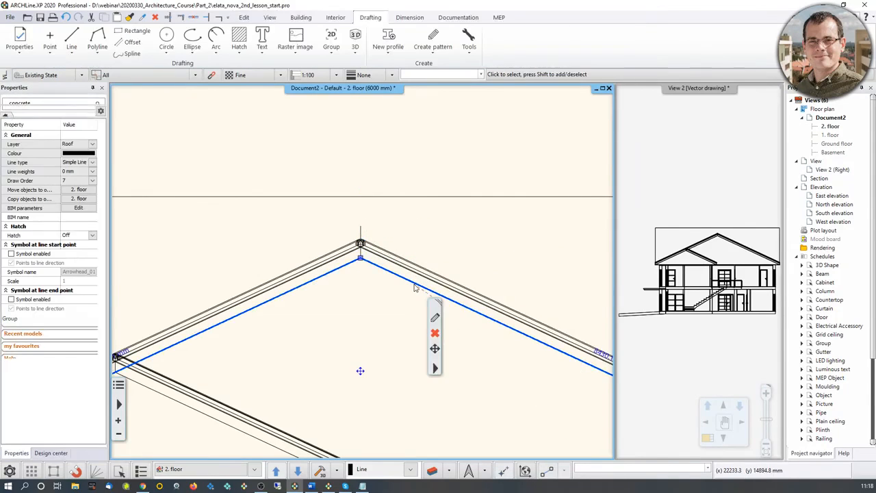
{"action": "left_click", "coordinate": [361, 258]}
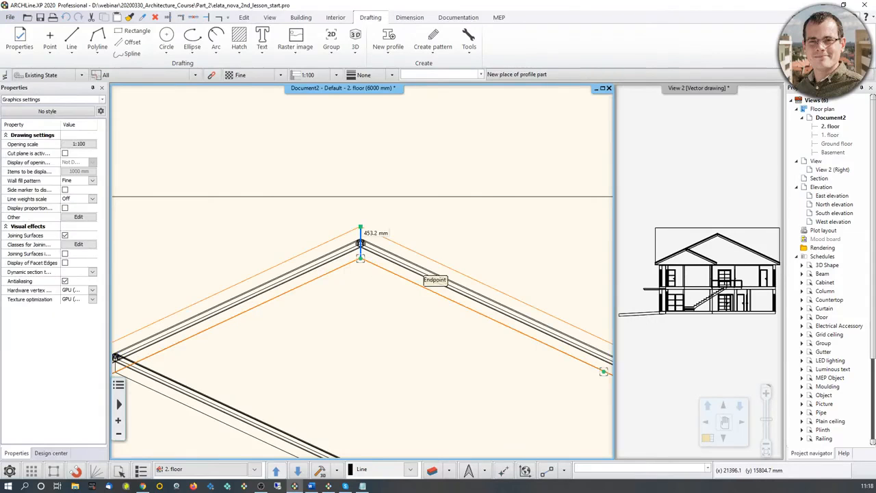
{"action": "left_click", "coordinate": [361, 244]}
{"action": "scroll", "coordinate": [428, 246], "scroll_direction": "down", "scroll_amount": 2}
{"action": "middle_click_drag", "start_coordinate": [482, 266], "coordinate": [446, 247]}
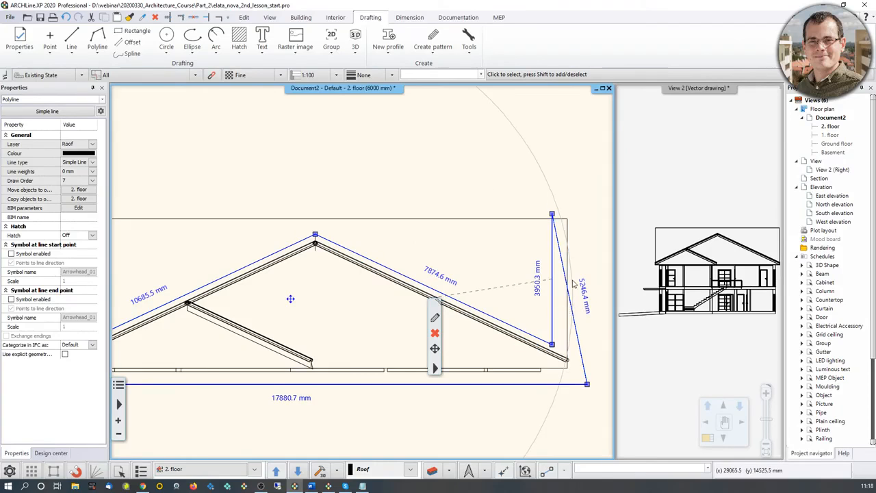
Step: Trim away the unwanted vertical and slanted segments of the raised polyline beside the section's outer edge
{"action": "left_click", "coordinate": [194, 17]}
{"action": "scroll", "coordinate": [479, 301], "scroll_direction": "up", "scroll_amount": 3}
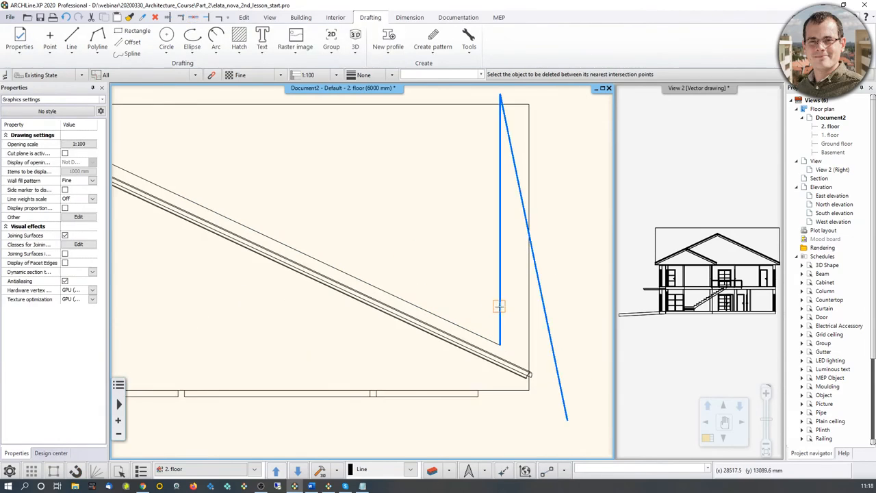
{"action": "left_click", "coordinate": [500, 305]}
{"action": "left_click", "coordinate": [518, 185]}
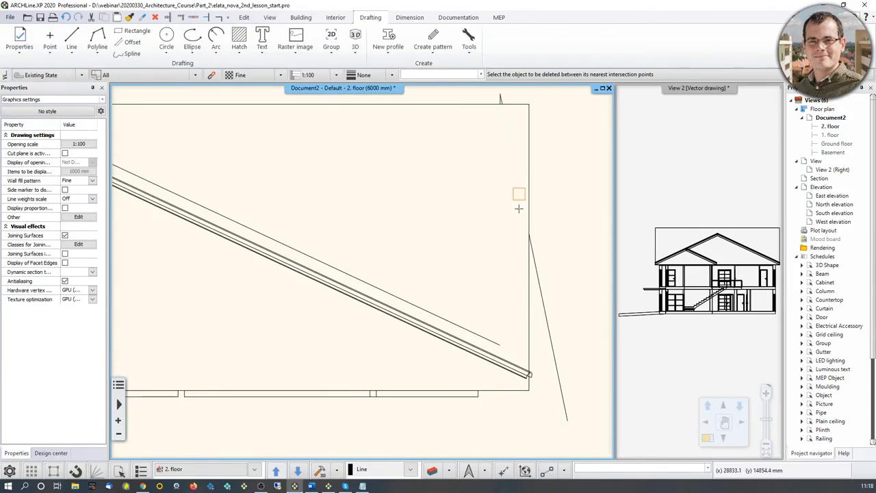
{"action": "key", "text": "Escape"}
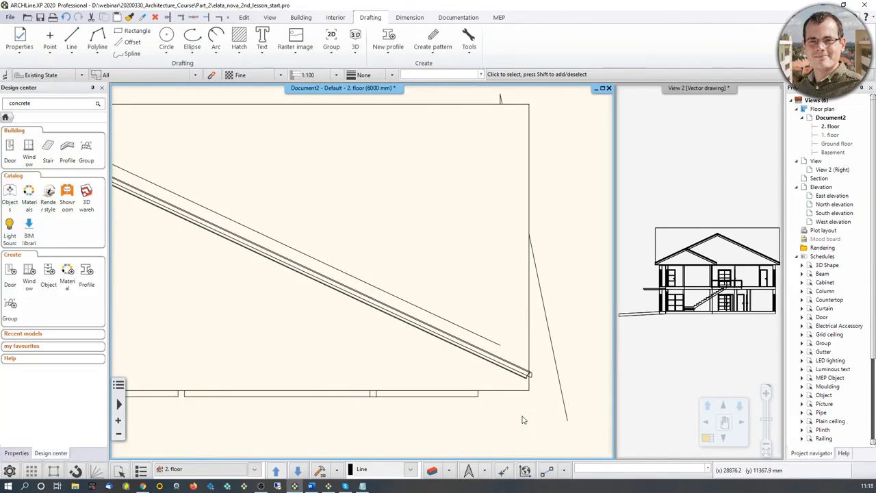
Step: Extend the short slope of the raised polyline to the vertical edge of the wall's rectangle
{"action": "left_click", "coordinate": [482, 338]}
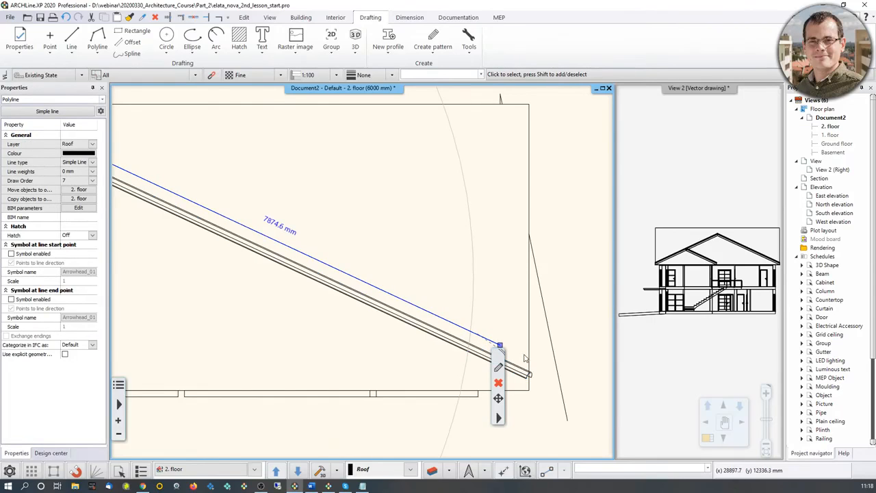
{"action": "scroll", "coordinate": [466, 338], "scroll_direction": "down", "scroll_amount": 5}
{"action": "left_click", "coordinate": [291, 260], "text": "shift"}
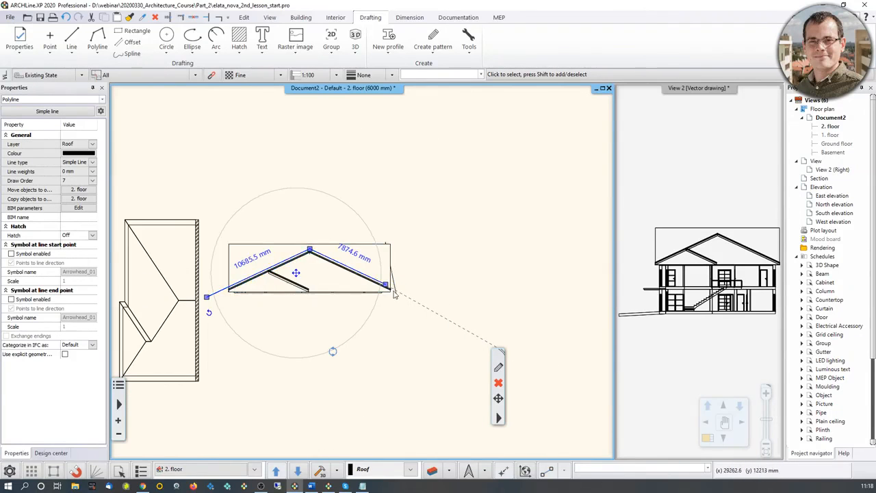
{"action": "scroll", "coordinate": [386, 293], "scroll_direction": "up", "scroll_amount": 5}
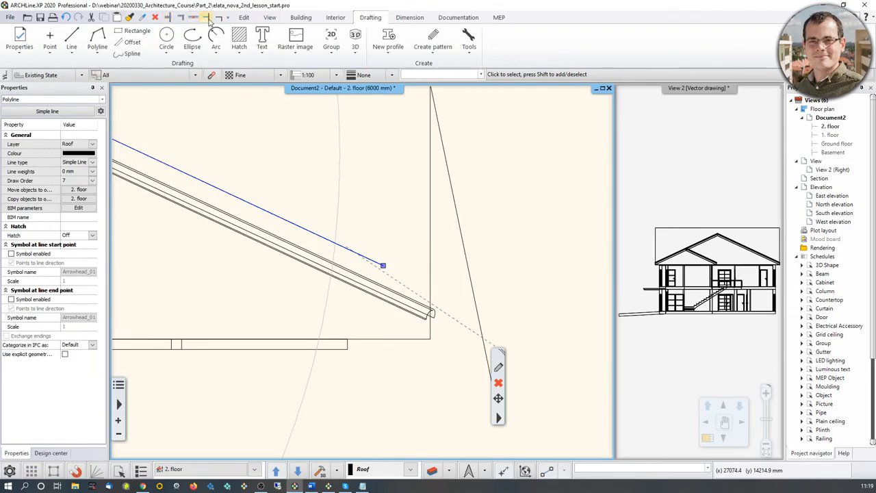
{"action": "left_click", "coordinate": [205, 17]}
{"action": "left_click", "coordinate": [376, 261]}
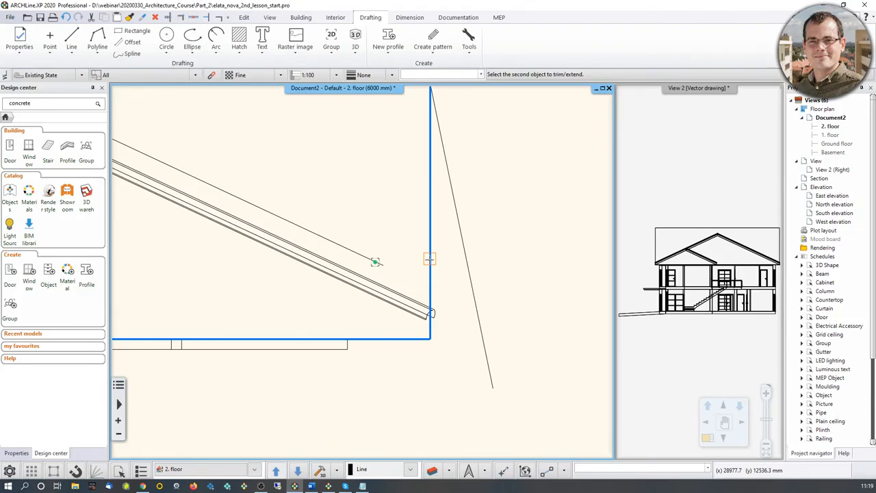
{"action": "left_click", "coordinate": [429, 258]}
{"action": "scroll", "coordinate": [346, 254], "scroll_direction": "down", "scroll_amount": 1}
{"action": "scroll", "coordinate": [294, 242], "scroll_direction": "down", "scroll_amount": 3}
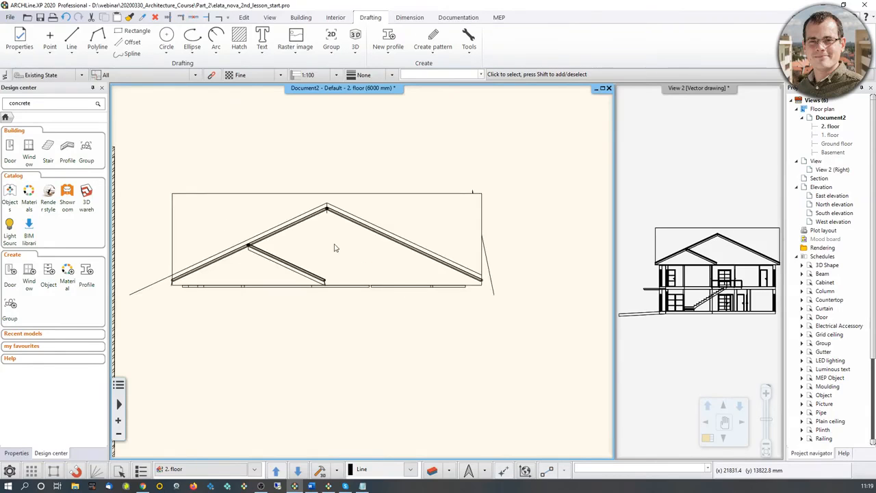
{"action": "scroll", "coordinate": [330, 250], "scroll_direction": "up", "scroll_amount": 1}
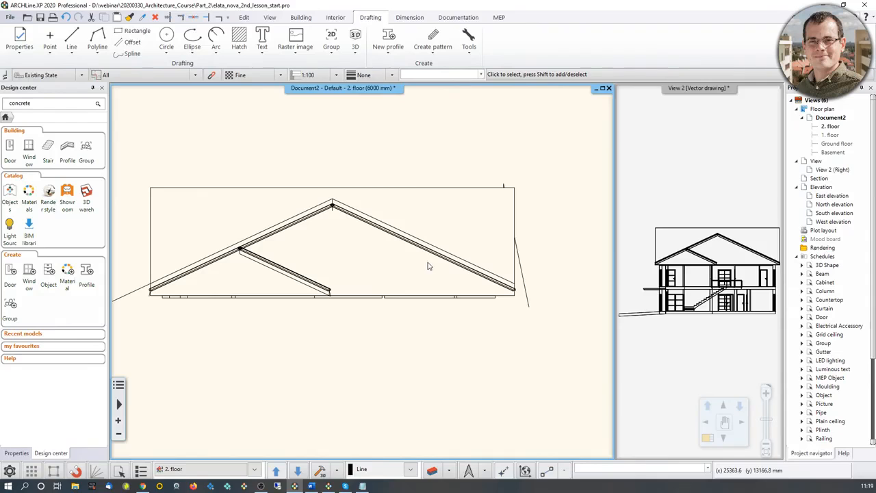
{"action": "left_click", "coordinate": [364, 226]}
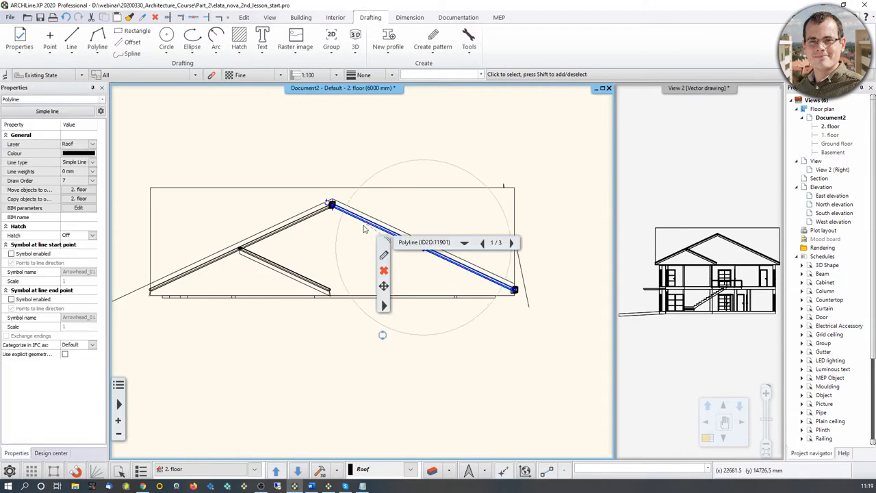
{"action": "left_click", "coordinate": [342, 229]}
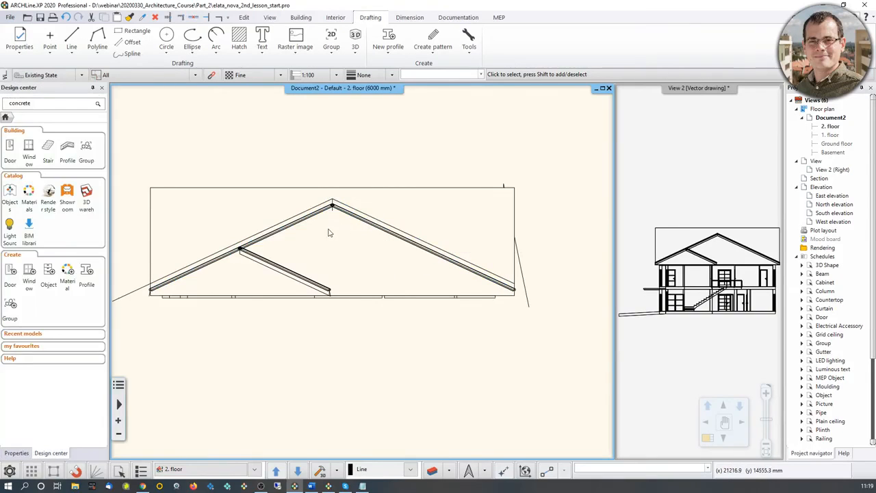
{"action": "middle_click_drag", "start_coordinate": [329, 230], "coordinate": [345, 226]}
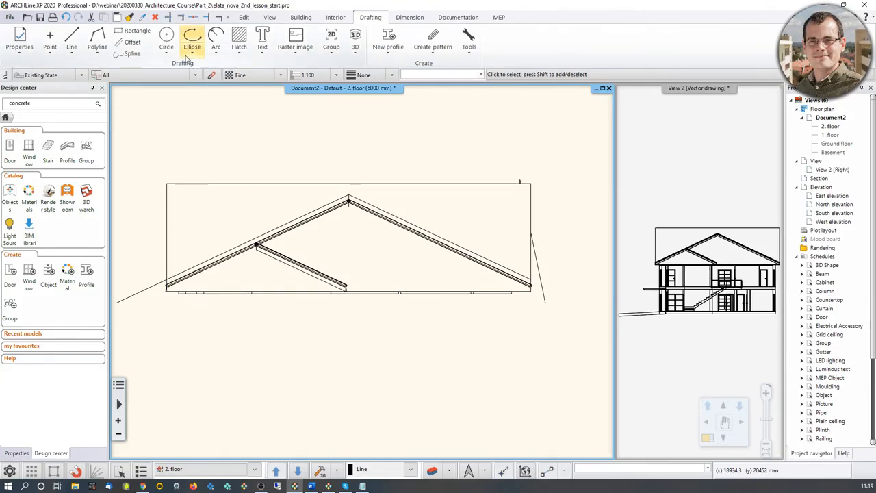
Step: Draw a gable polyline from one lower corner of the wall rectangle, along the raised roof line over the ridge, to the opposite lower corner
{"action": "left_click", "coordinate": [97, 39]}
{"action": "scroll", "coordinate": [205, 291], "scroll_direction": "up", "scroll_amount": 5}
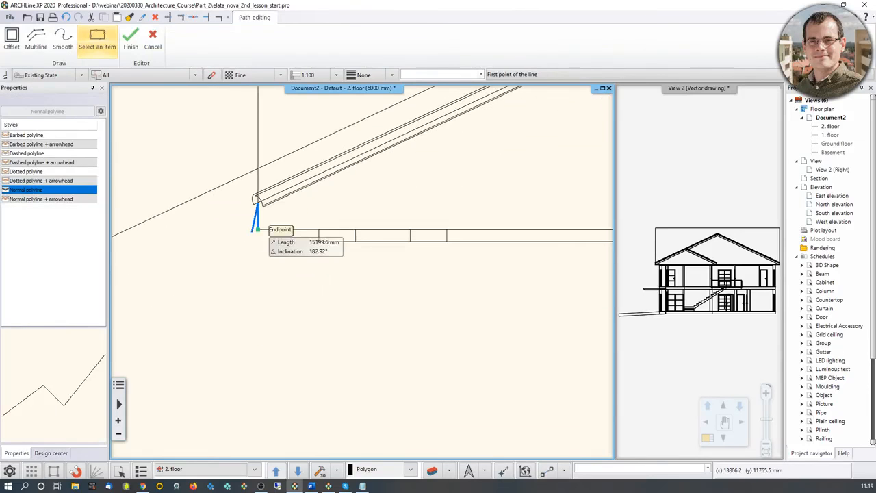
{"action": "left_click", "coordinate": [257, 230]}
{"action": "left_click", "coordinate": [258, 168]}
{"action": "scroll", "coordinate": [521, 186], "scroll_direction": "down", "scroll_amount": 4}
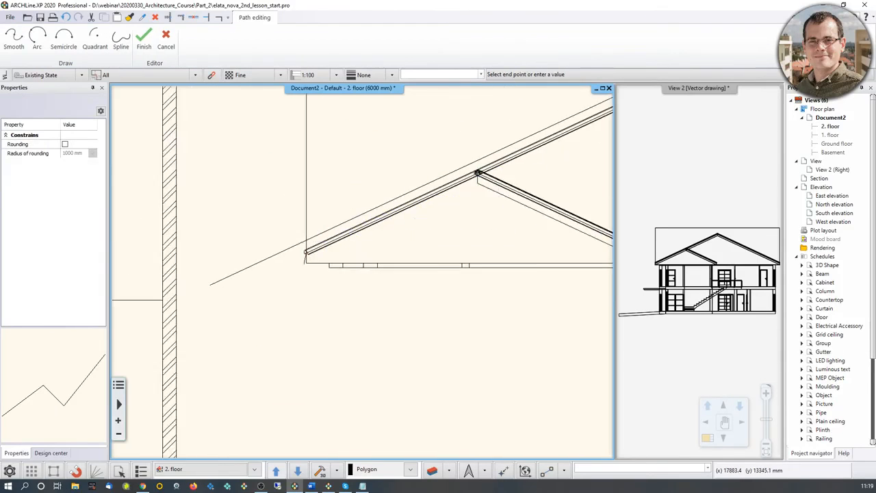
{"action": "left_click", "coordinate": [334, 261]}
{"action": "middle_click_drag", "start_coordinate": [569, 369], "coordinate": [353, 274]}
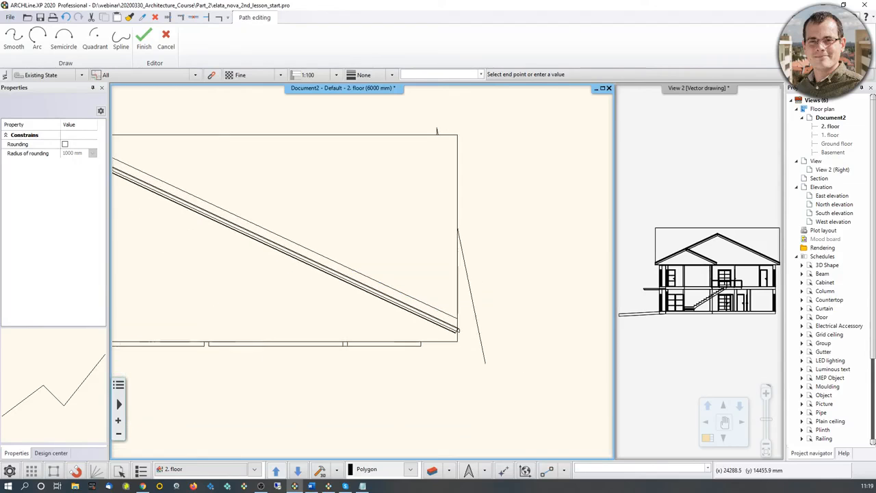
{"action": "scroll", "coordinate": [512, 328], "scroll_direction": "up", "scroll_amount": 2}
{"action": "left_click", "coordinate": [413, 324]}
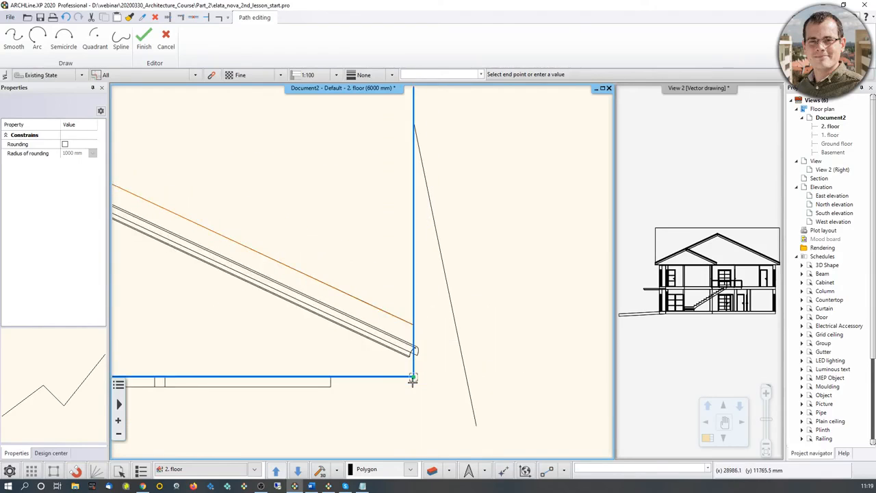
{"action": "key", "text": "Return"}
{"action": "key", "text": "Escape"}
Step: Move the gable polyline to the empty area below the section and close its base with a straight line
{"action": "left_click", "coordinate": [391, 315]}
{"action": "scroll", "coordinate": [352, 321], "scroll_direction": "down", "scroll_amount": 3}
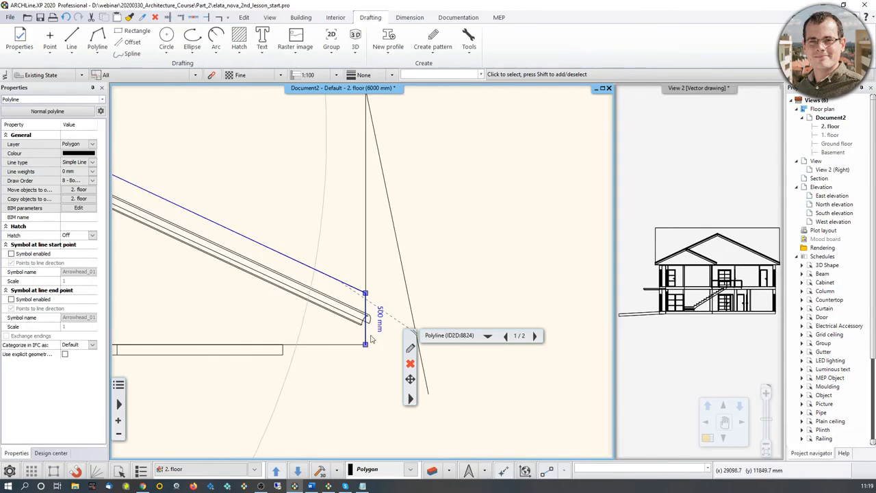
{"action": "scroll", "coordinate": [350, 329], "scroll_direction": "down", "scroll_amount": 3}
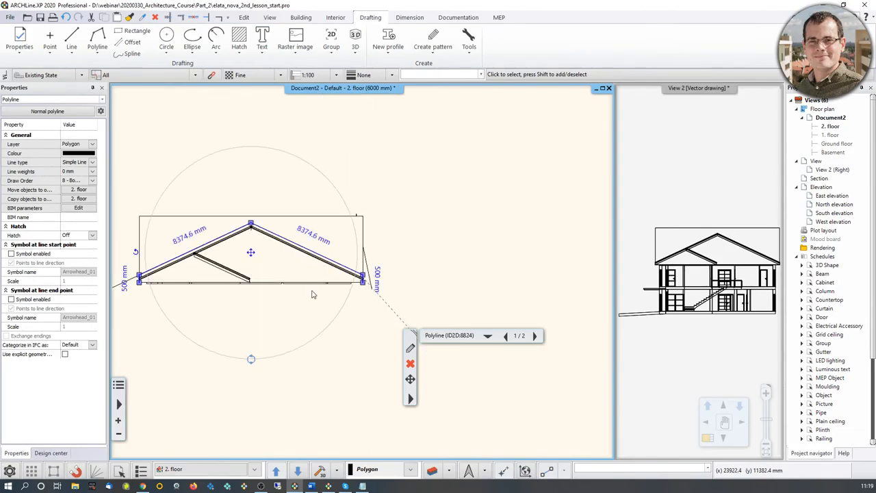
{"action": "left_click", "coordinate": [410, 378]}
{"action": "left_click", "coordinate": [454, 164]}
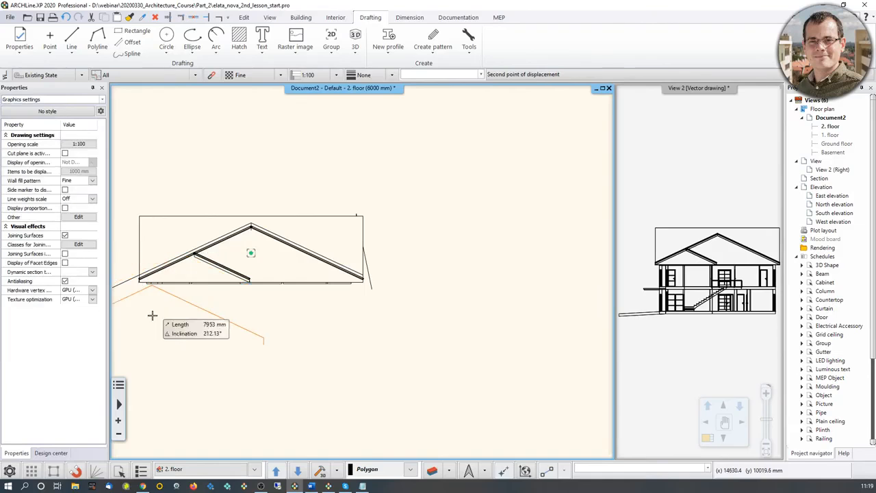
{"action": "left_click", "coordinate": [287, 366]}
{"action": "middle_click_drag", "start_coordinate": [193, 287], "coordinate": [236, 231]}
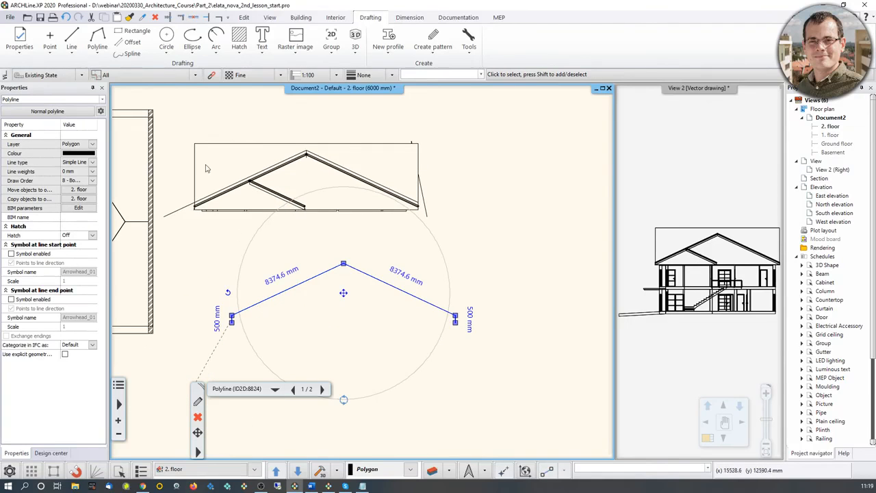
{"action": "left_click", "coordinate": [71, 41]}
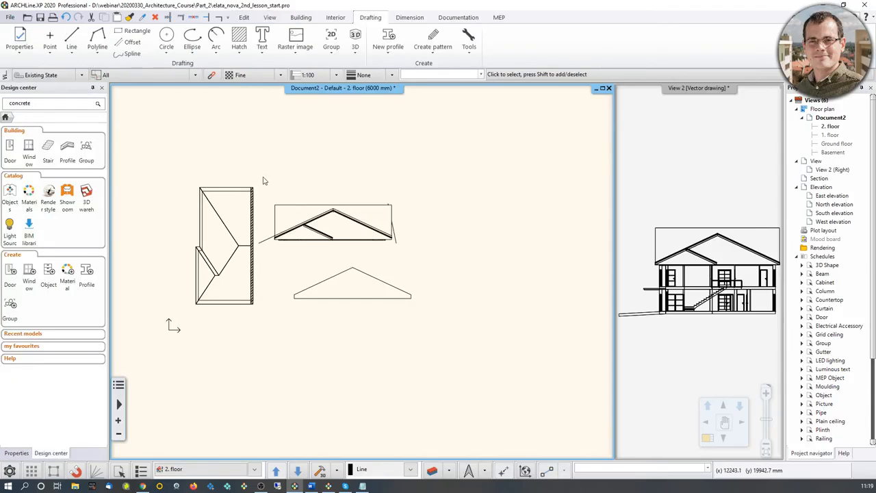
Step: Delete the pasted section drawing and the leftover raised roof polyline, keeping only the closed gable profile
{"action": "left_click_drag", "start_coordinate": [263, 181], "coordinate": [431, 252]}
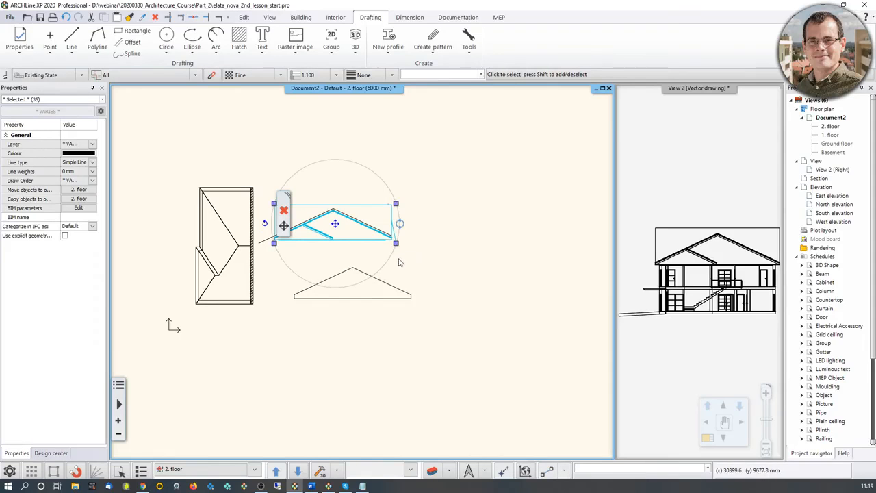
{"action": "left_click", "coordinate": [289, 259]}
{"action": "left_click", "coordinate": [283, 234]}
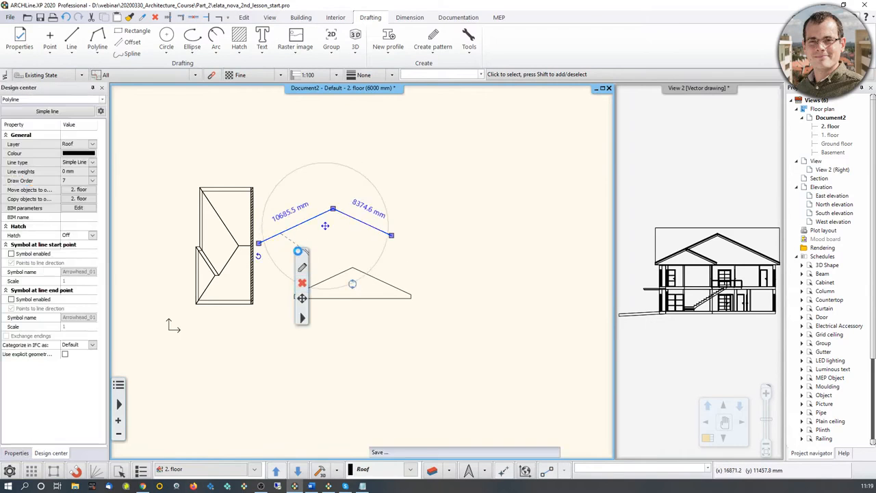
{"action": "key", "text": "Delete"}
{"action": "middle_click_drag", "start_coordinate": [293, 255], "coordinate": [357, 234]}
{"action": "scroll", "coordinate": [346, 236], "scroll_direction": "up", "scroll_amount": 3}
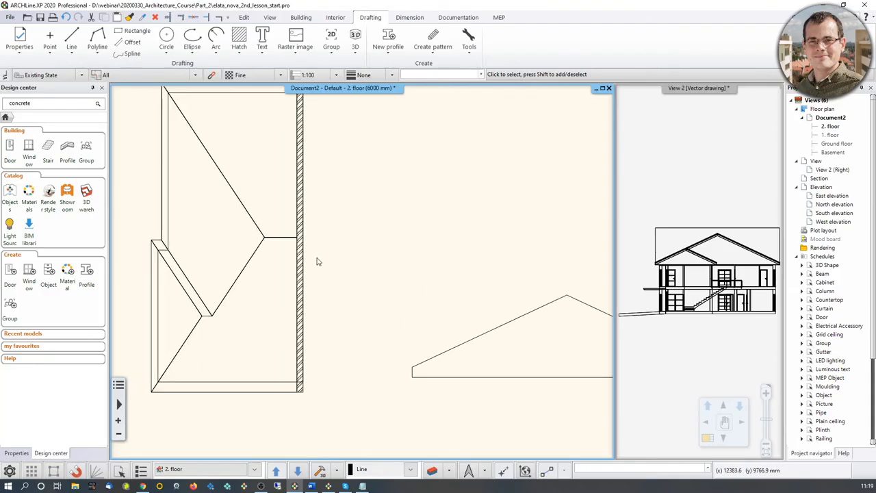
Step: Reshape the top-floor wall with a whole front profile, aligning its layout to the gable outline's lower corner and using the gable interior as closed loop
{"action": "middle_click_drag", "start_coordinate": [462, 345], "coordinate": [364, 353]}
{"action": "left_click", "coordinate": [201, 310]}
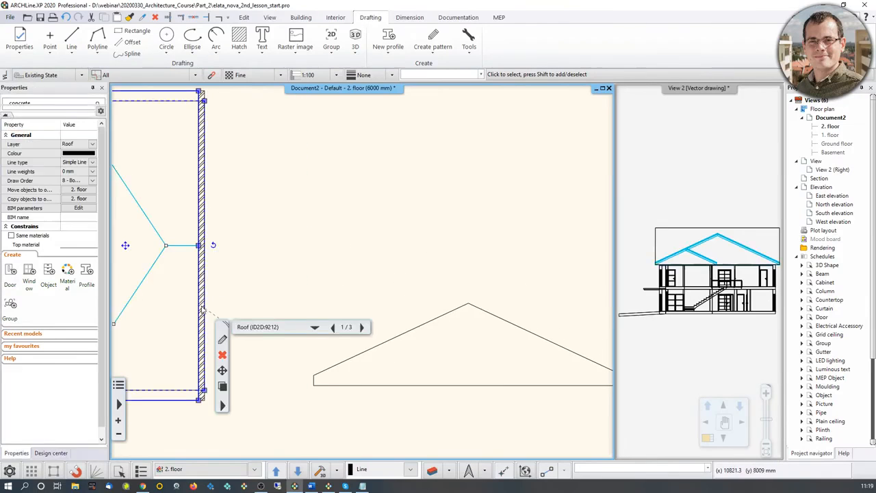
{"action": "left_click", "coordinate": [363, 328]}
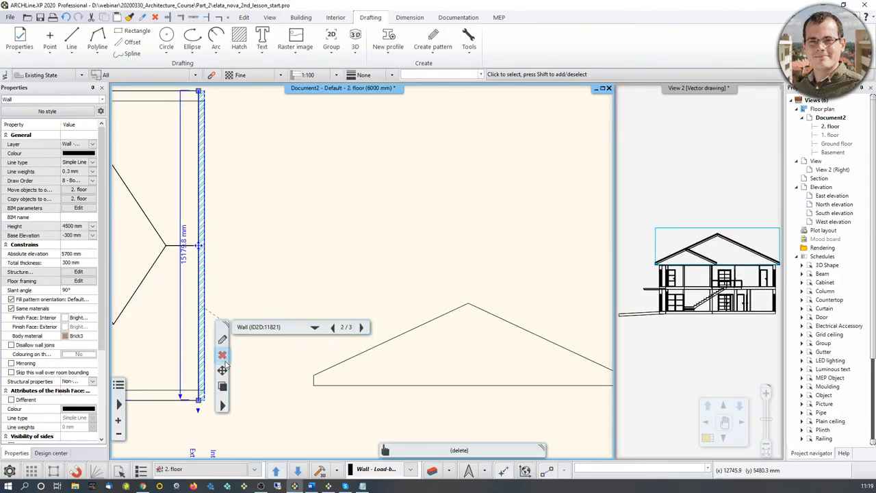
{"action": "left_click", "coordinate": [223, 406]}
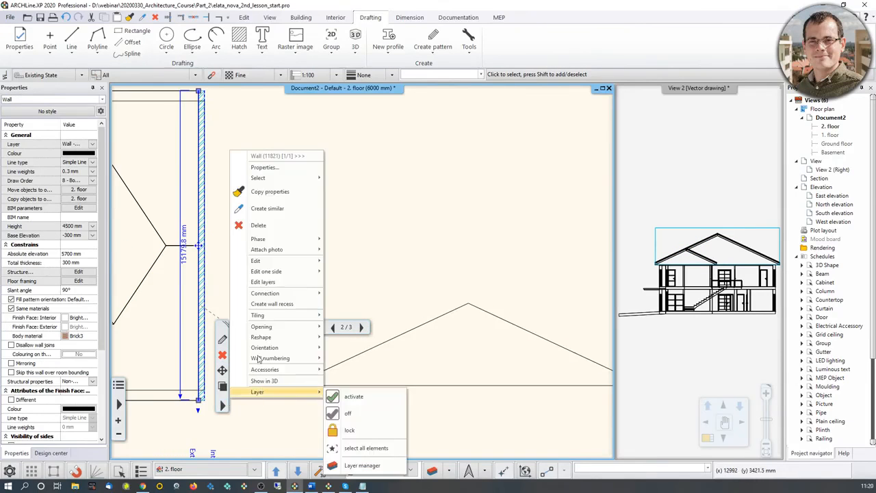
{"action": "mouse_move", "coordinate": [323, 342]}
{"action": "left_click", "coordinate": [359, 344]}
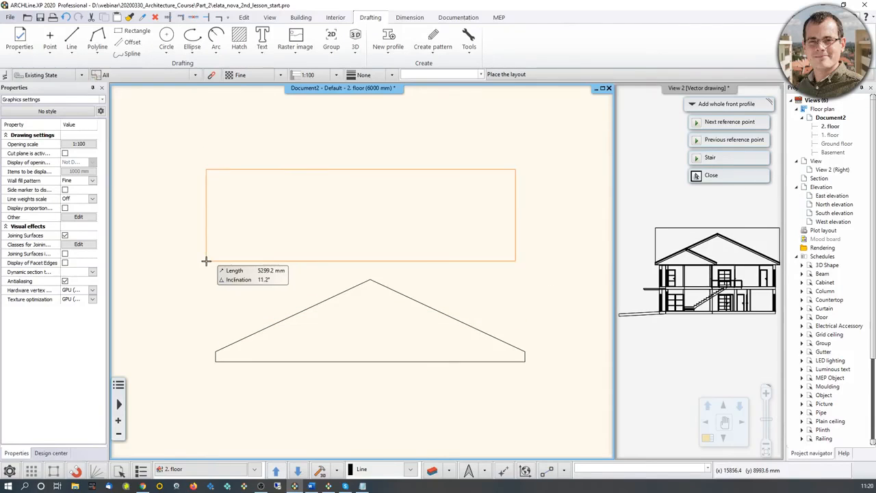
{"action": "left_click", "coordinate": [216, 361]}
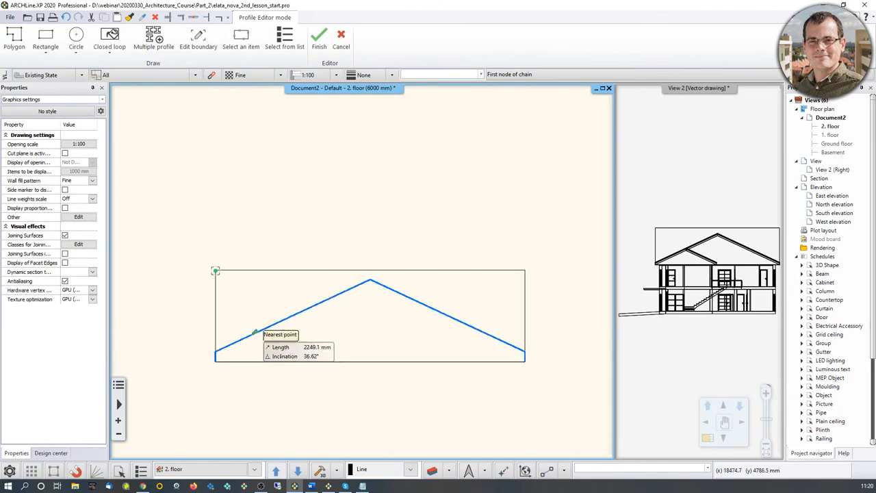
{"action": "left_click", "coordinate": [110, 40]}
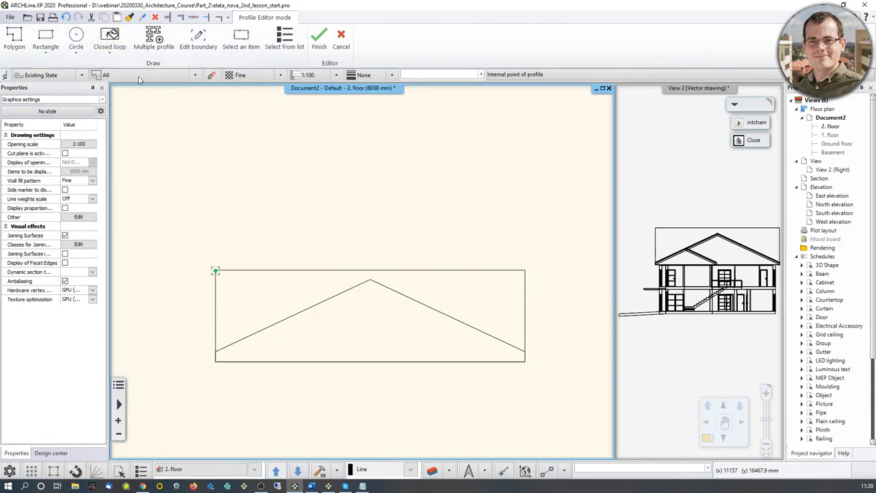
{"action": "left_click", "coordinate": [349, 323]}
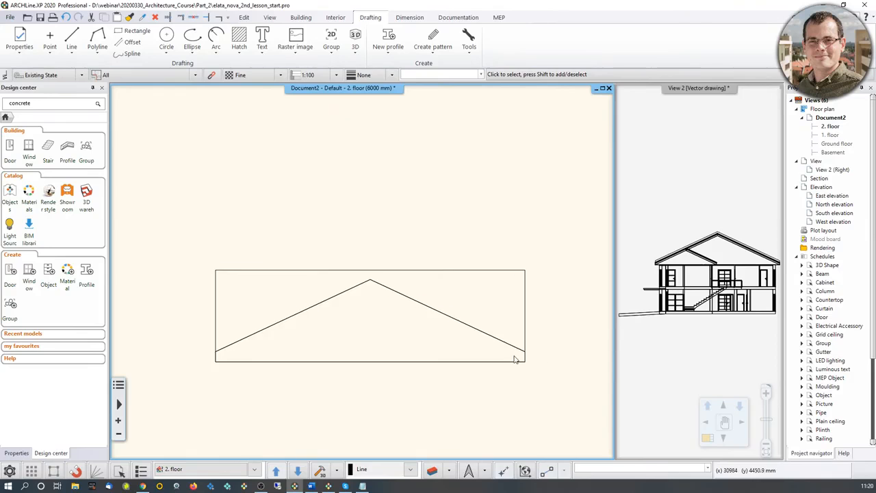
Step: Switch View 2 from vector drawing to image display, orbit it to an oblique angle and make it the main view
{"action": "middle_click_drag", "start_coordinate": [224, 337], "coordinate": [346, 341]}
{"action": "middle_click_drag", "start_coordinate": [756, 257], "coordinate": [720, 281]}
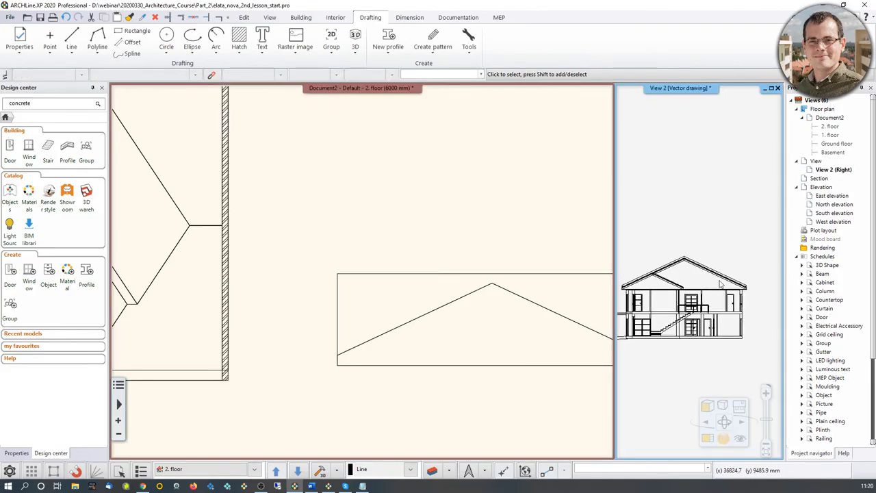
{"action": "right_click", "coordinate": [686, 91]}
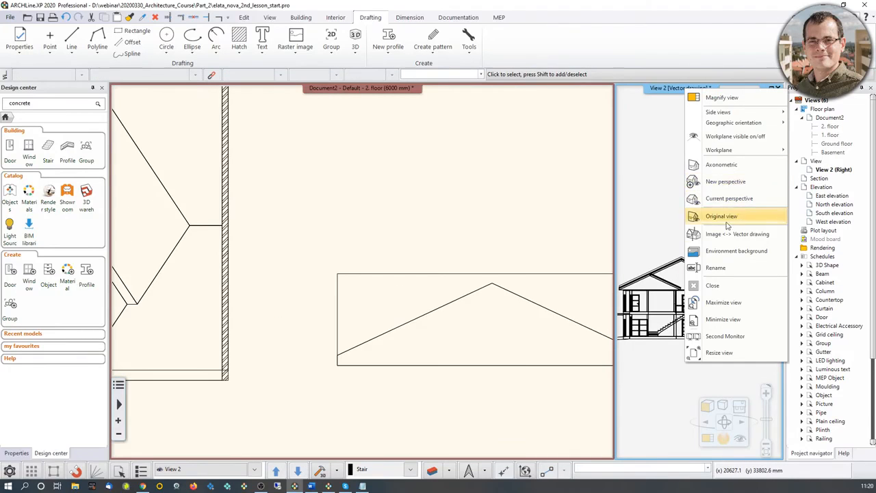
{"action": "left_click", "coordinate": [725, 235]}
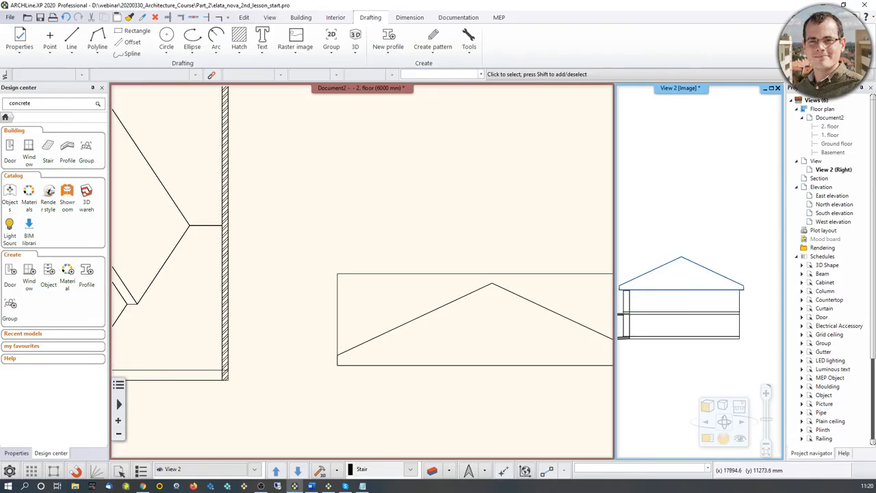
{"action": "middle_click_drag", "start_coordinate": [663, 292], "coordinate": [710, 278]}
{"action": "scroll", "coordinate": [712, 279], "scroll_direction": "up", "scroll_amount": 3}
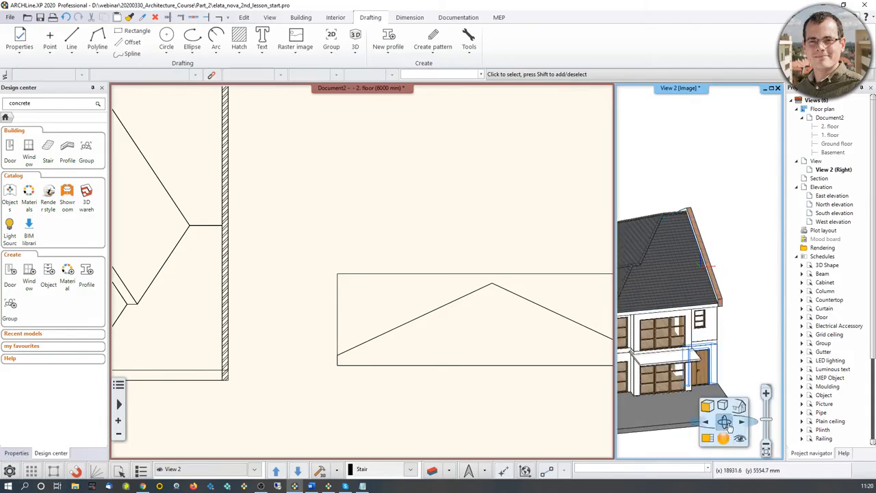
{"action": "left_click", "coordinate": [707, 438]}
Step: Set the body material of the gable-shaped wall to Bright_white
{"action": "middle_click_drag", "start_coordinate": [501, 262], "coordinate": [450, 313]}
{"action": "scroll", "coordinate": [419, 205], "scroll_direction": "up", "scroll_amount": 1}
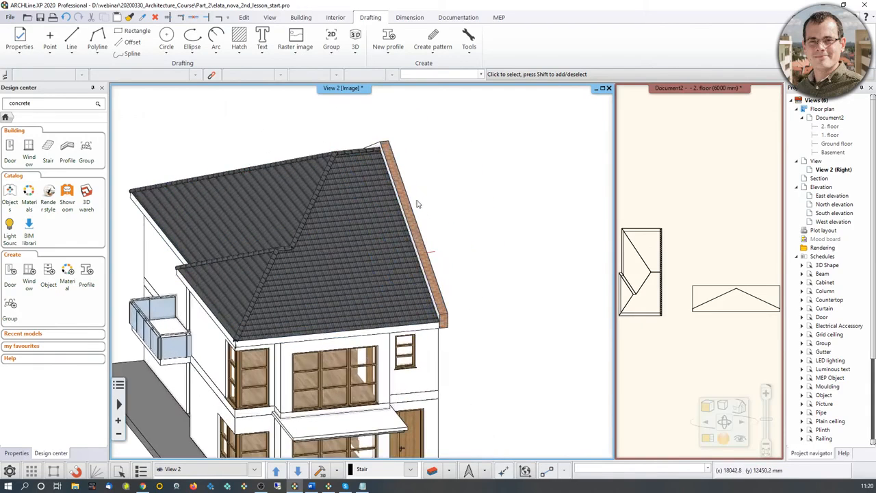
{"action": "scroll", "coordinate": [420, 208], "scroll_direction": "up", "scroll_amount": 1}
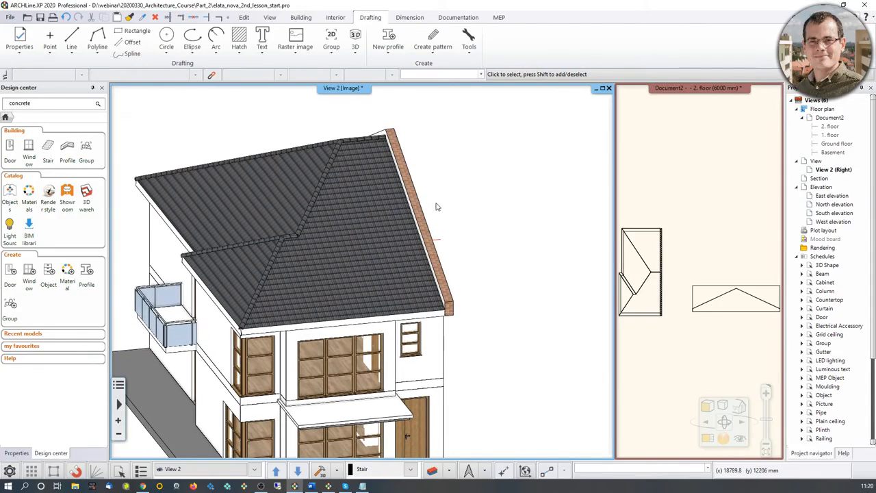
{"action": "scroll", "coordinate": [435, 206], "scroll_direction": "up", "scroll_amount": 1}
{"action": "left_click", "coordinate": [442, 234]}
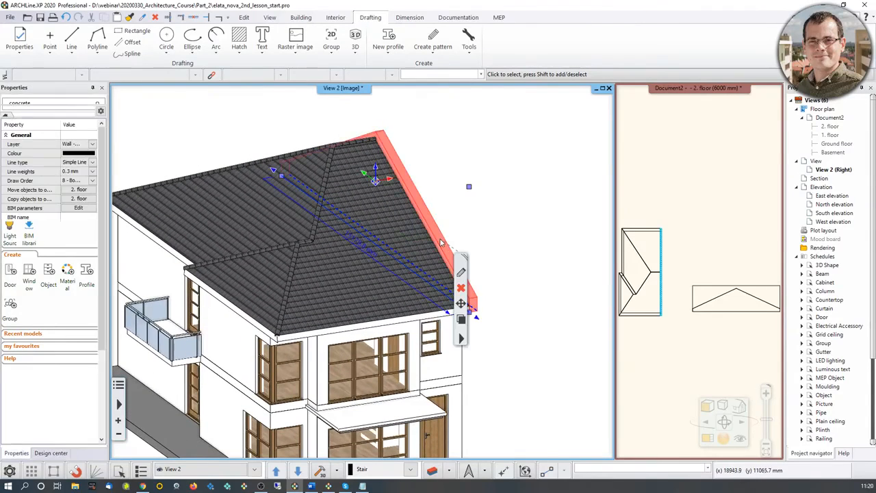
{"action": "left_click", "coordinate": [462, 275]}
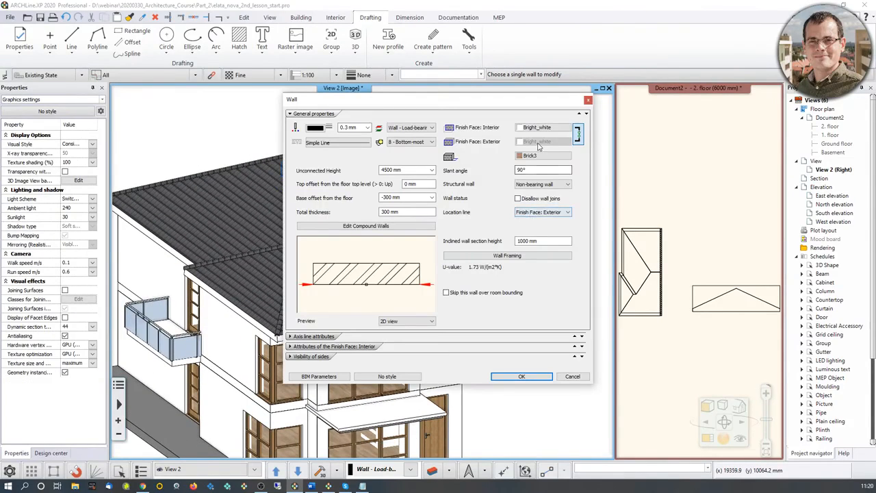
{"action": "left_click", "coordinate": [556, 157]}
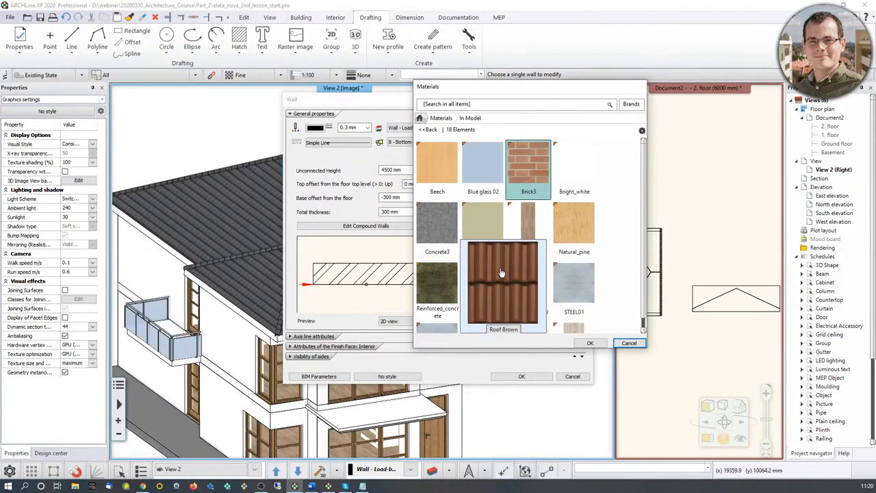
{"action": "scroll", "coordinate": [594, 275], "scroll_direction": "down", "scroll_amount": 2}
{"action": "scroll", "coordinate": [539, 278], "scroll_direction": "up", "scroll_amount": 2}
{"action": "left_click", "coordinate": [577, 168]}
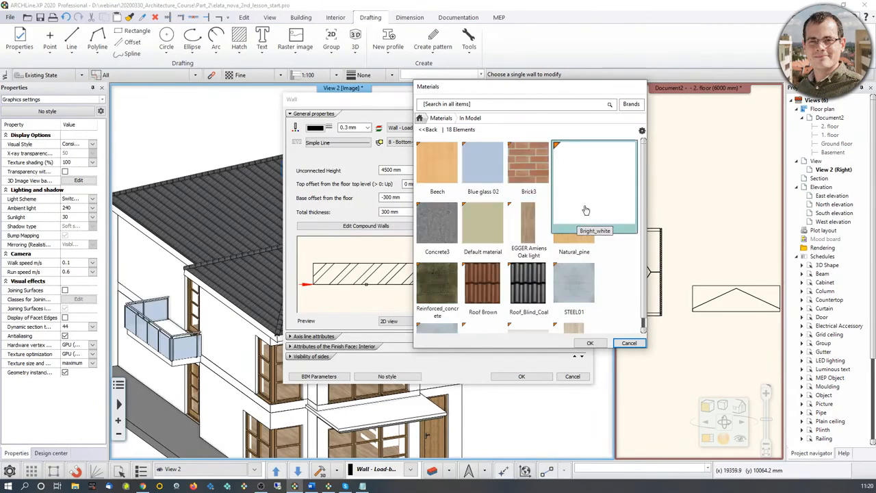
{"action": "left_click", "coordinate": [590, 343]}
{"action": "left_click", "coordinate": [522, 376]}
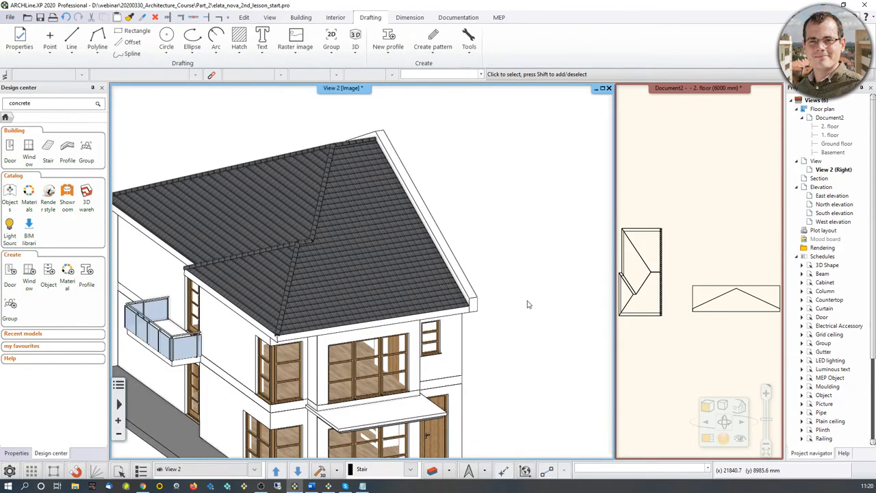
Step: Inspect the gable end from outside in 3D and bring the 2. floor plan back as the main view
{"action": "middle_click_drag", "start_coordinate": [528, 304], "coordinate": [183, 260]}
{"action": "scroll", "coordinate": [251, 232], "scroll_direction": "up", "scroll_amount": 3}
{"action": "middle_click_drag", "start_coordinate": [250, 232], "coordinate": [439, 283]}
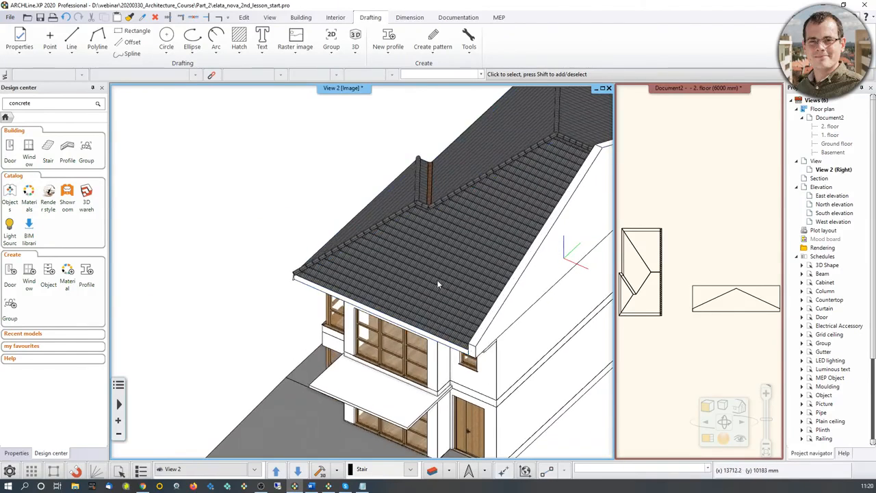
{"action": "left_click", "coordinate": [716, 274]}
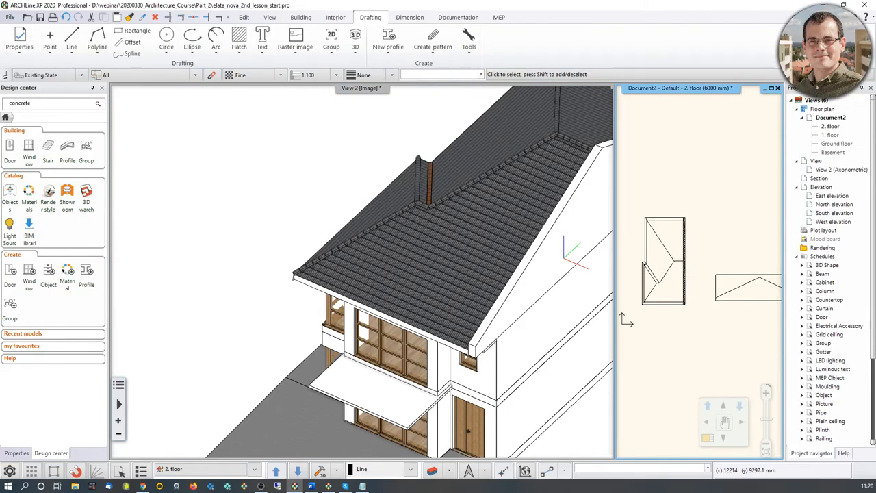
{"action": "left_click", "coordinate": [708, 438]}
{"action": "scroll", "coordinate": [424, 338], "scroll_direction": "up", "scroll_amount": 2}
{"action": "middle_click_drag", "start_coordinate": [463, 318], "coordinate": [362, 271]}
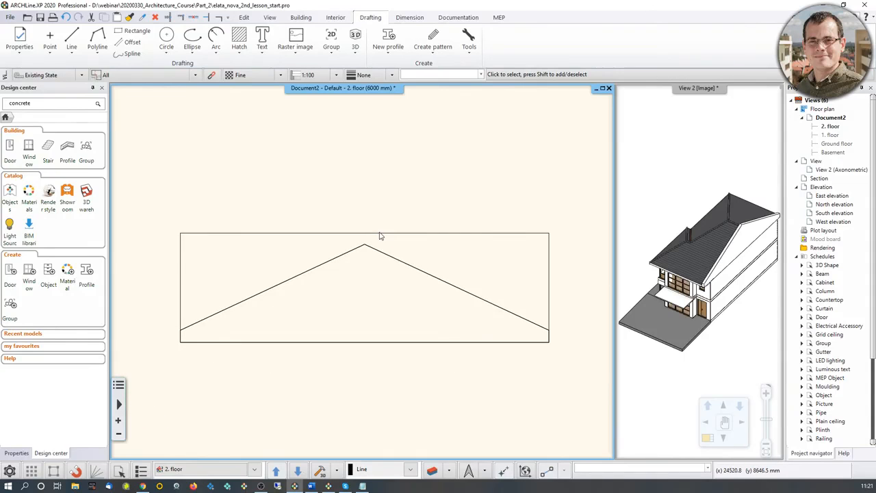
Step: Review the editing options offered for the wall layout group beside the plan, including continuing to add a profile
{"action": "left_click", "coordinate": [383, 238]}
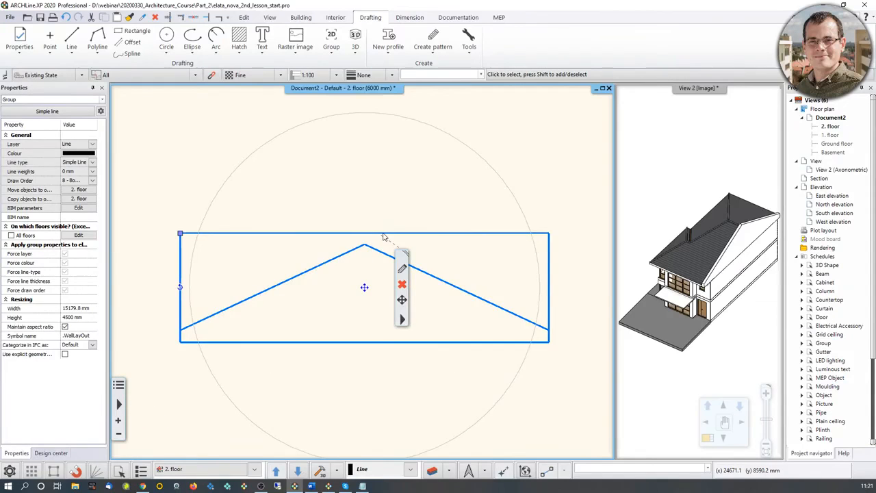
{"action": "right_click", "coordinate": [384, 237]}
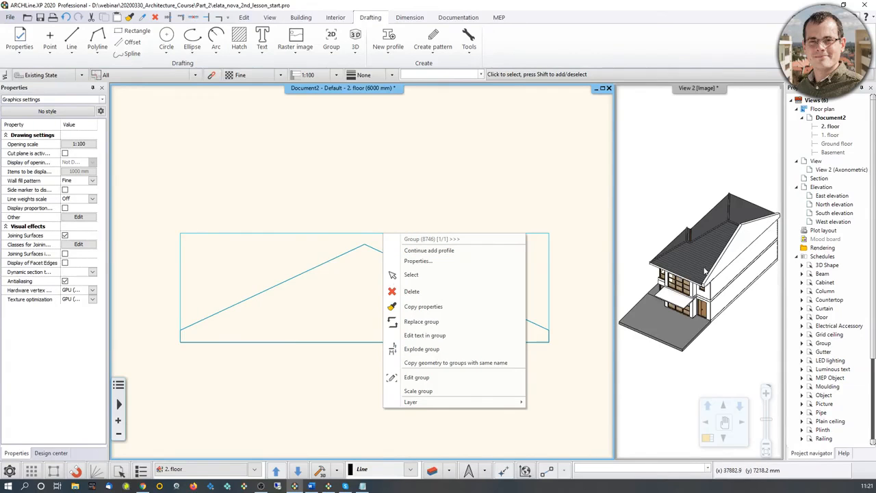
{"action": "left_click", "coordinate": [411, 165]}
Step: Offset the lower edge of the top-floor slab outward to the roof's outer edge
{"action": "scroll", "coordinate": [398, 212], "scroll_direction": "down", "scroll_amount": 3}
{"action": "scroll", "coordinate": [397, 212], "scroll_direction": "down", "scroll_amount": 2}
{"action": "middle_click_drag", "start_coordinate": [347, 206], "coordinate": [428, 212]}
{"action": "middle_click_drag", "start_coordinate": [284, 296], "coordinate": [323, 302]}
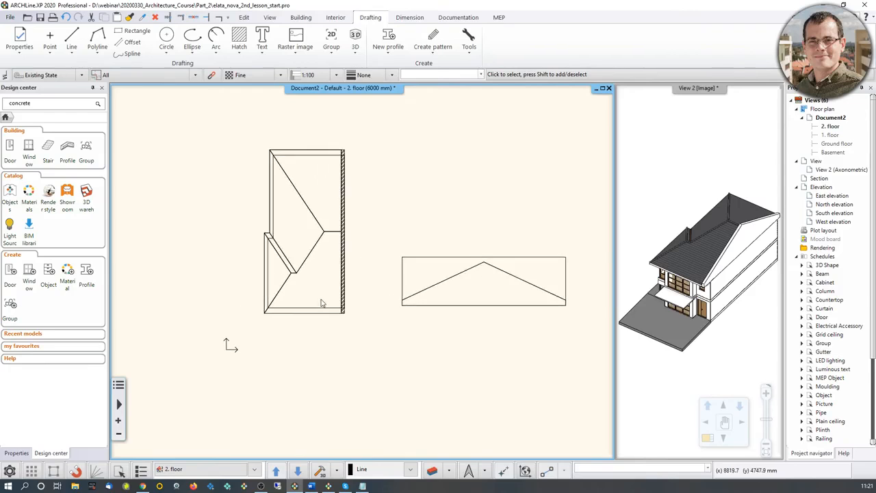
{"action": "scroll", "coordinate": [294, 318], "scroll_direction": "up", "scroll_amount": 2}
{"action": "scroll", "coordinate": [687, 326], "scroll_direction": "up", "scroll_amount": 4}
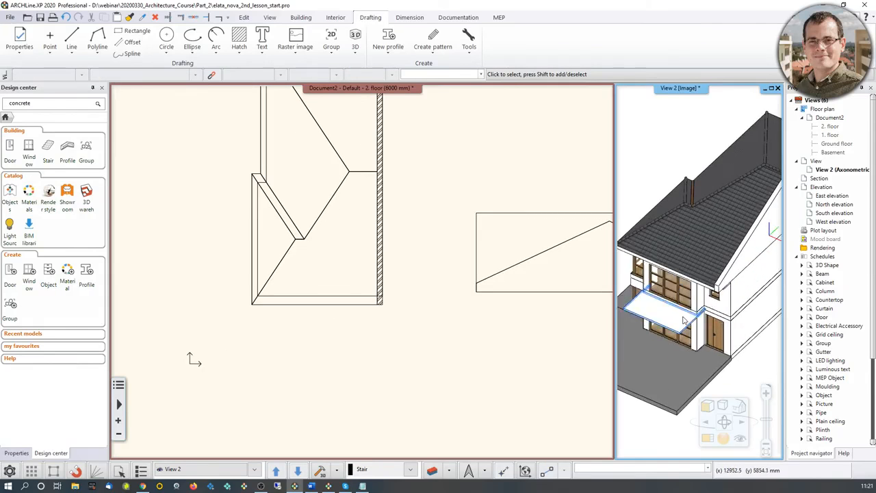
{"action": "left_click", "coordinate": [282, 299]}
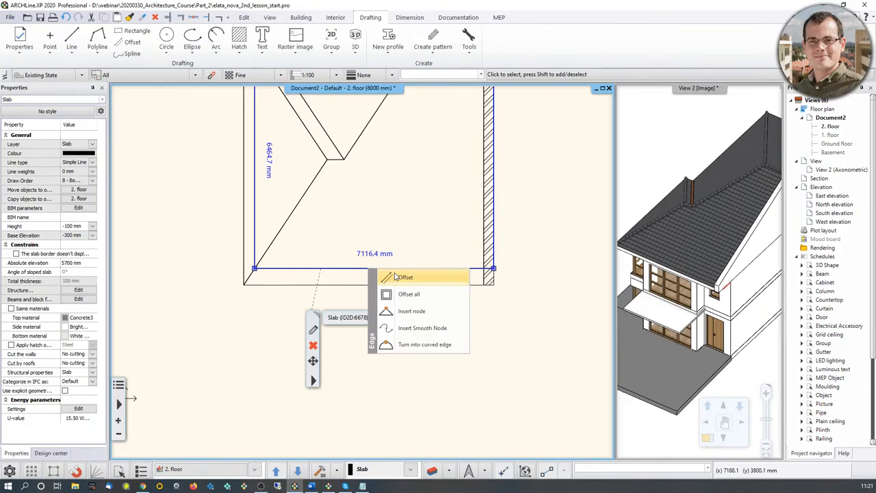
{"action": "left_click", "coordinate": [394, 278]}
{"action": "left_click", "coordinate": [353, 284]}
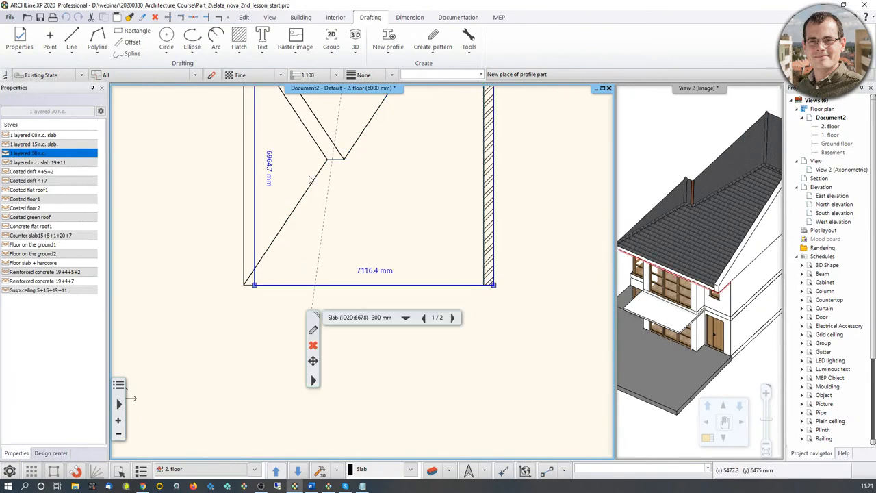
Step: Offset the left edge of the slab's projecting part and its short upper return edge outward to the roof outline
{"action": "middle_click_drag", "start_coordinate": [310, 180], "coordinate": [340, 353]}
{"action": "left_click", "coordinate": [286, 305]}
{"action": "left_click", "coordinate": [310, 298]}
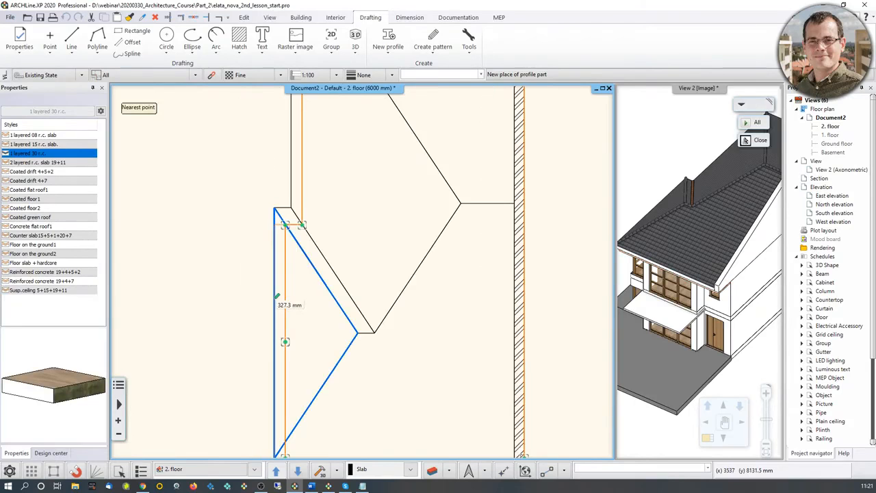
{"action": "left_click", "coordinate": [275, 298]}
{"action": "left_click", "coordinate": [290, 225]}
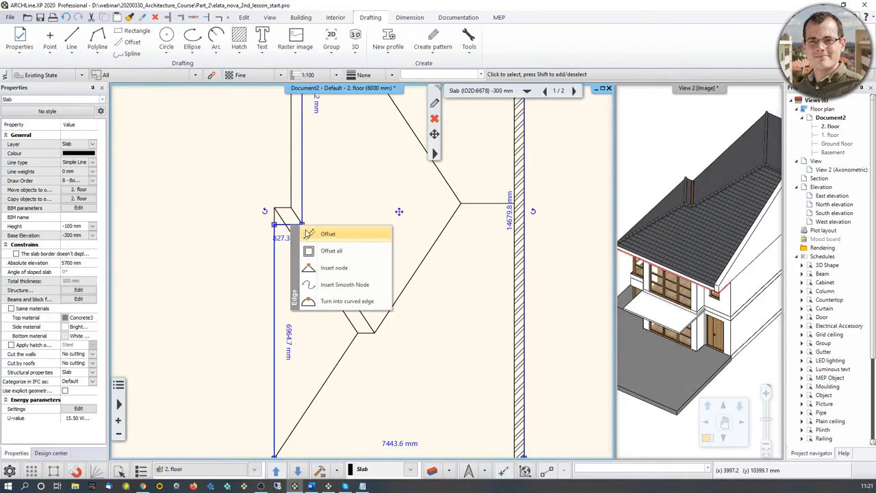
{"action": "left_click", "coordinate": [306, 233]}
{"action": "left_click", "coordinate": [282, 208]}
Step: Offset the slab's remaining left edge and its upper edge outward to the roof outline
{"action": "middle_click_drag", "start_coordinate": [329, 146], "coordinate": [331, 262]}
{"action": "left_click", "coordinate": [306, 237]}
{"action": "left_click", "coordinate": [333, 240]}
{"action": "left_click", "coordinate": [295, 246]}
{"action": "middle_click_drag", "start_coordinate": [423, 99], "coordinate": [414, 239]}
{"action": "left_click", "coordinate": [417, 221]}
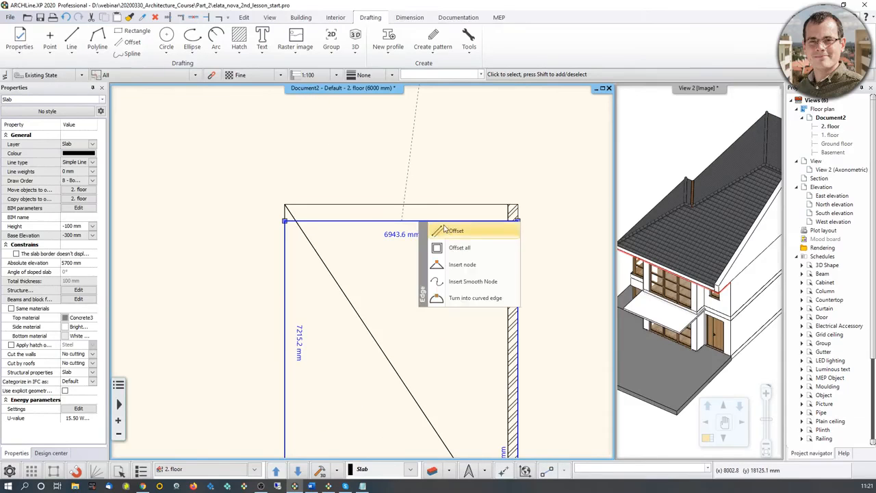
{"action": "left_click", "coordinate": [446, 231]}
{"action": "left_click", "coordinate": [400, 204]}
Step: Set the material of the roof's valley tiles to Roof_Blind_Coal and apply it to the roof
{"action": "middle_click_drag", "start_coordinate": [701, 267], "coordinate": [717, 261], "text": "shift"}
{"action": "scroll", "coordinate": [719, 275], "scroll_direction": "up", "scroll_amount": 5}
{"action": "key", "text": "Escape"}
{"action": "middle_click_drag", "start_coordinate": [731, 304], "coordinate": [761, 299], "text": "shift"}
{"action": "scroll", "coordinate": [678, 258], "scroll_direction": "down", "scroll_amount": 5}
{"action": "scroll", "coordinate": [686, 288], "scroll_direction": "up", "scroll_amount": 5}
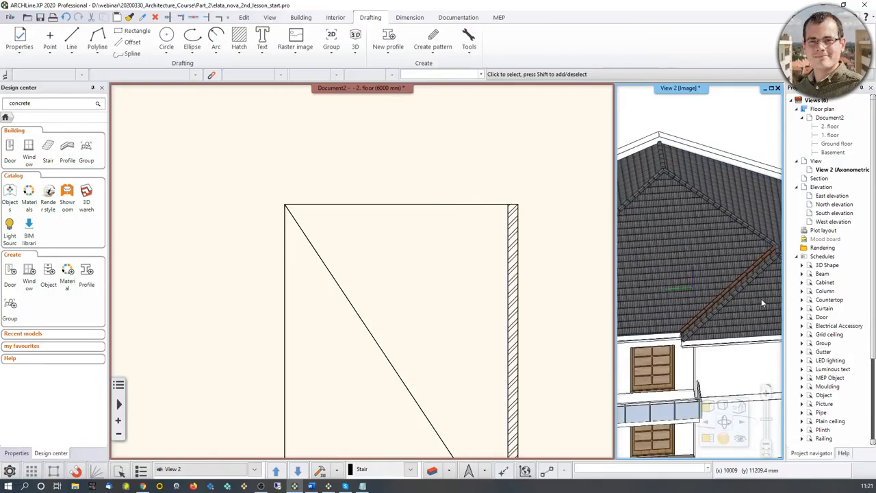
{"action": "left_click", "coordinate": [676, 215]}
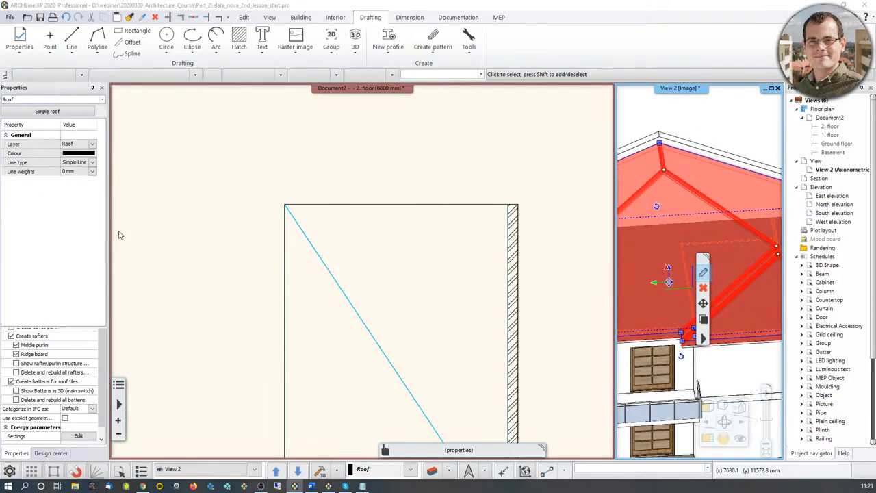
{"action": "left_click", "coordinate": [703, 272]}
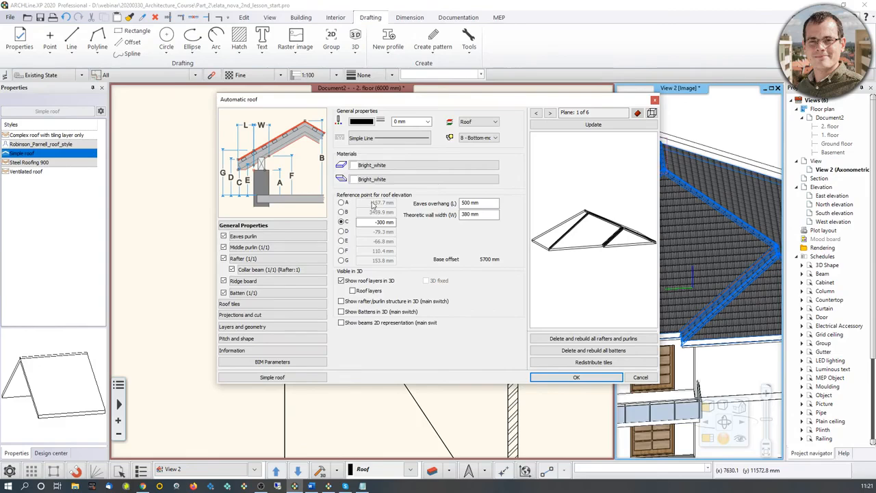
{"action": "left_click", "coordinate": [232, 304]}
{"action": "left_click", "coordinate": [440, 122]}
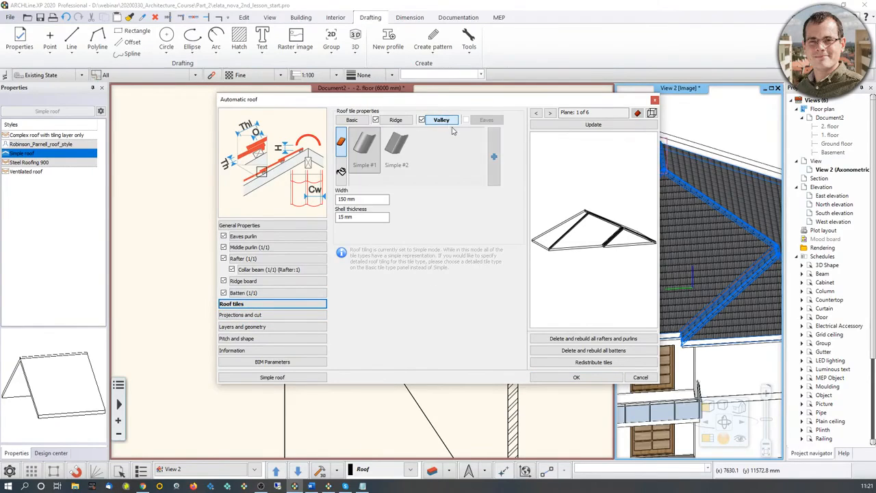
{"action": "left_click", "coordinate": [341, 172]}
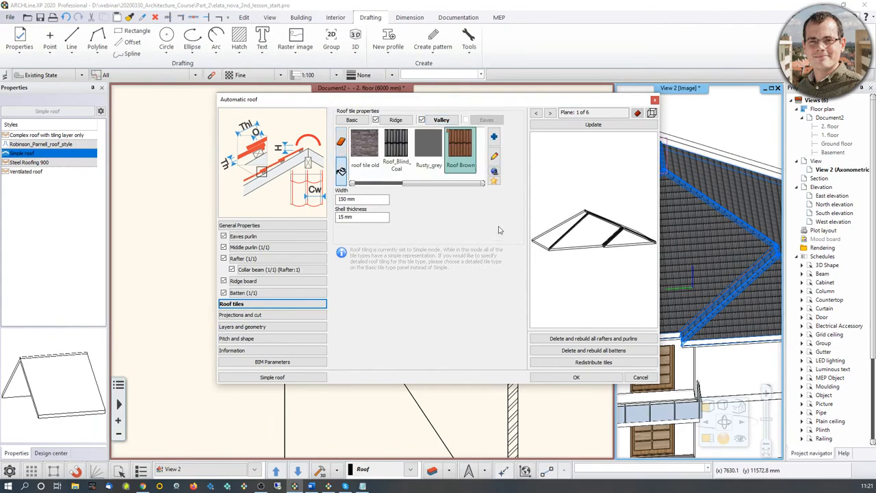
{"action": "left_click", "coordinate": [567, 125]}
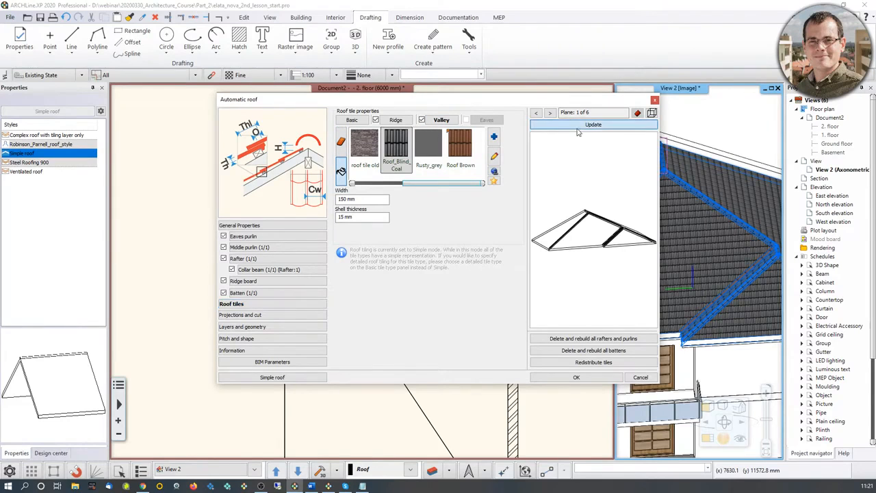
{"action": "left_click", "coordinate": [577, 376]}
Step: Start a gutter on the roof, choosing the left eaves edge of the main roof part in the 2. floor plan
{"action": "scroll", "coordinate": [700, 275], "scroll_direction": "up", "scroll_amount": 3}
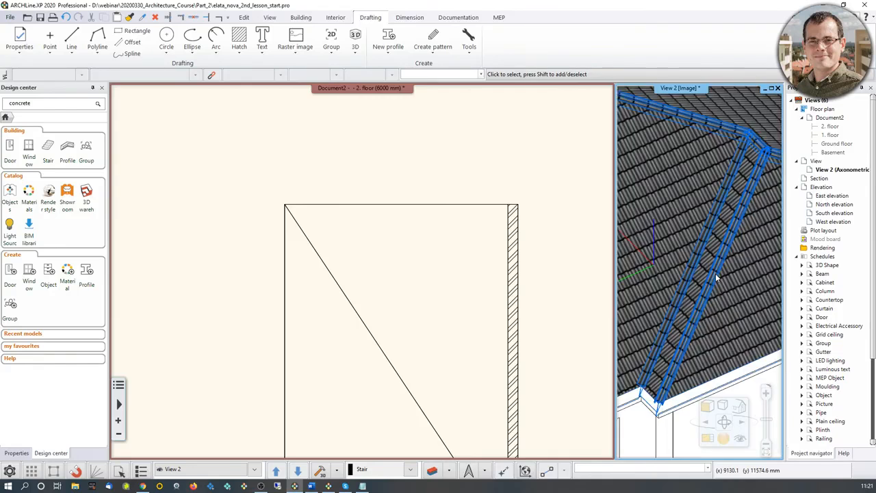
{"action": "scroll", "coordinate": [736, 251], "scroll_direction": "down", "scroll_amount": 5}
{"action": "scroll", "coordinate": [698, 270], "scroll_direction": "up", "scroll_amount": 1}
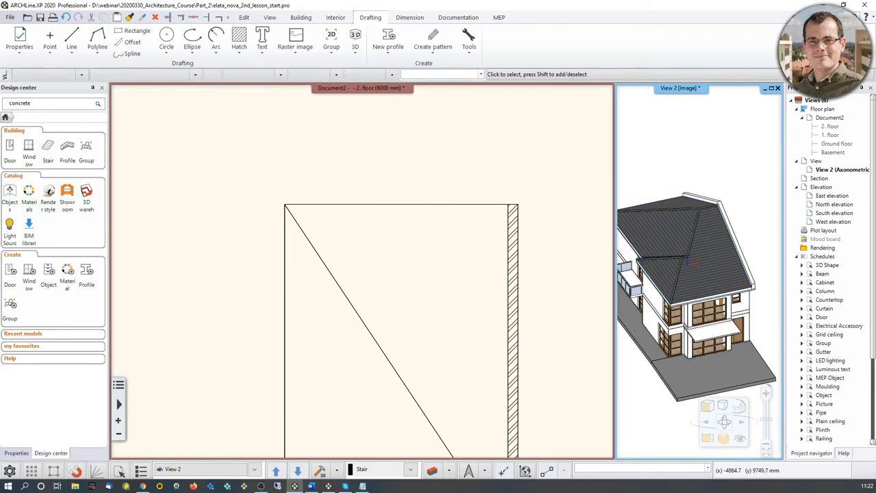
{"action": "middle_click_drag", "start_coordinate": [465, 366], "coordinate": [464, 228]}
{"action": "scroll", "coordinate": [464, 228], "scroll_direction": "down", "scroll_amount": 3}
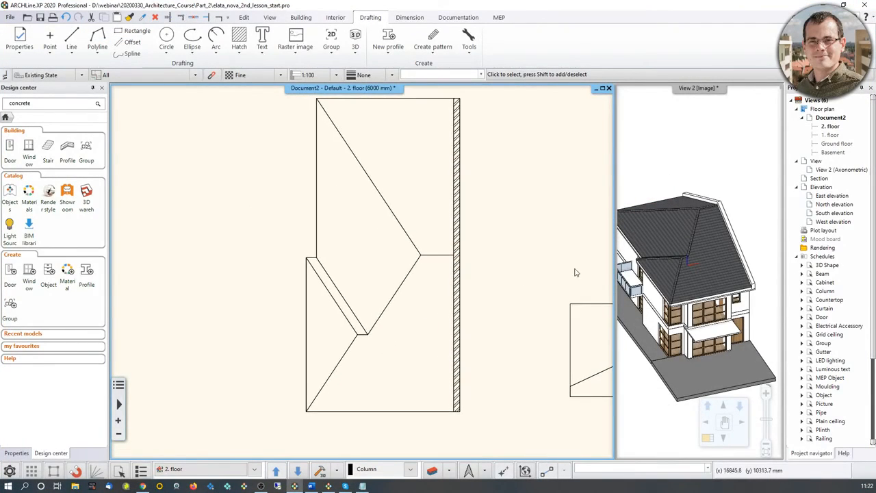
{"action": "left_click", "coordinate": [301, 18]}
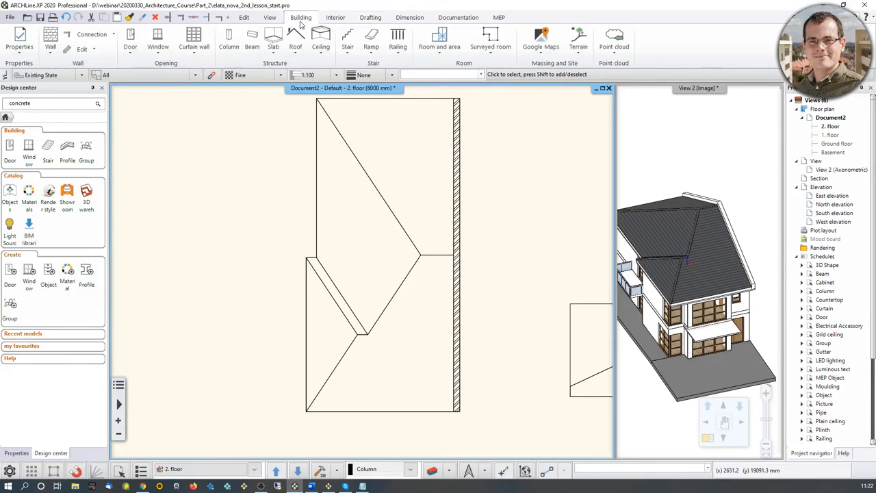
{"action": "left_click", "coordinate": [296, 56]}
{"action": "left_click", "coordinate": [321, 203]}
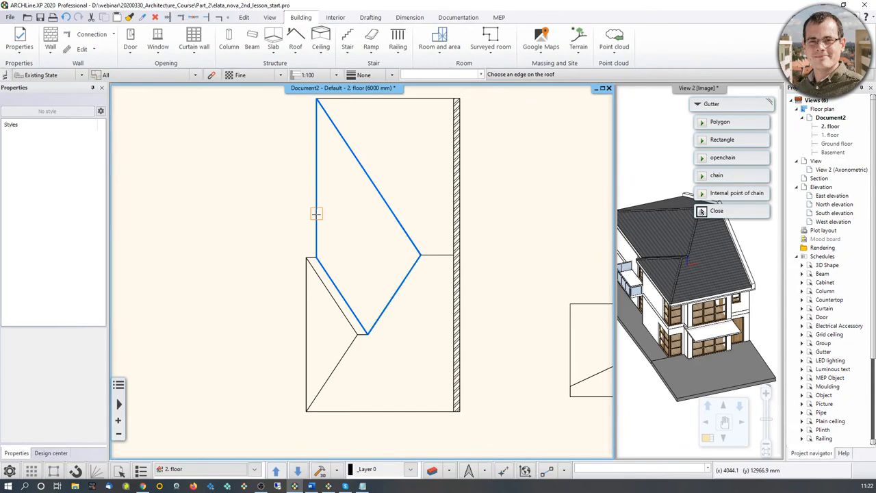
{"action": "left_click", "coordinate": [315, 216]}
{"action": "left_click_drag", "start_coordinate": [527, 196], "coordinate": [393, 160]}
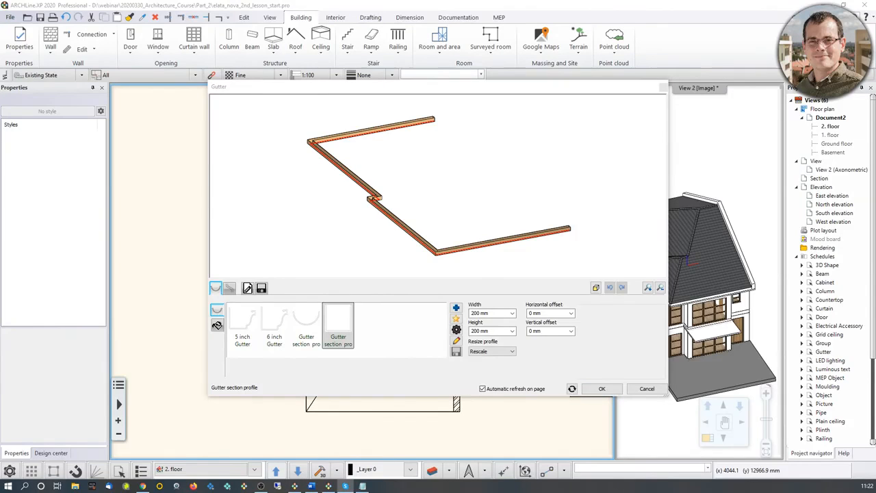
{"action": "key", "text": "alt+Tab"}
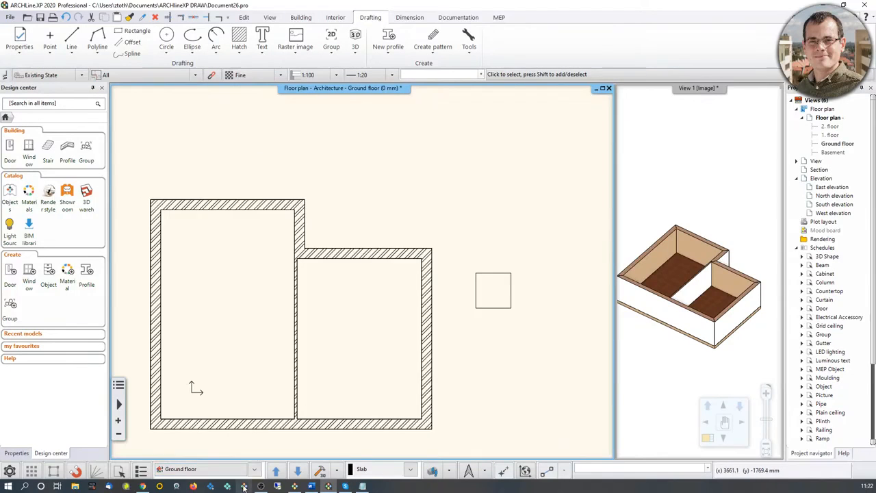
{"action": "left_click", "coordinate": [295, 486]}
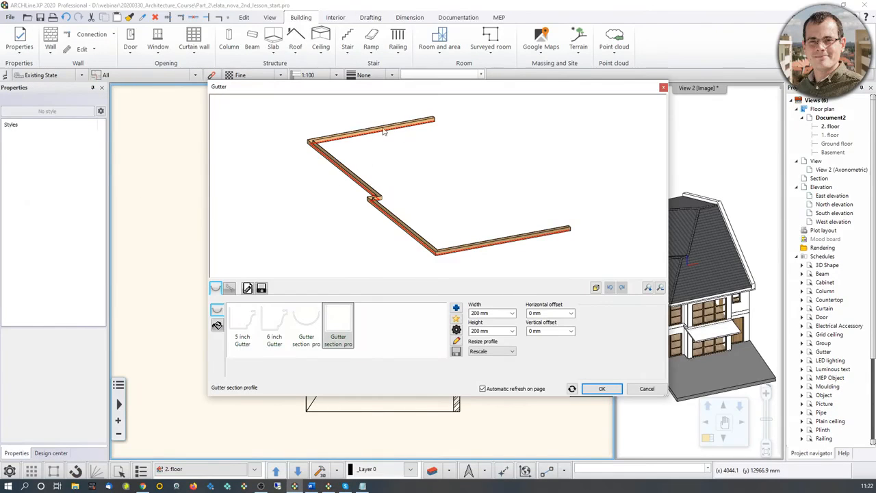
{"action": "middle_click_drag", "start_coordinate": [396, 203], "coordinate": [402, 211]}
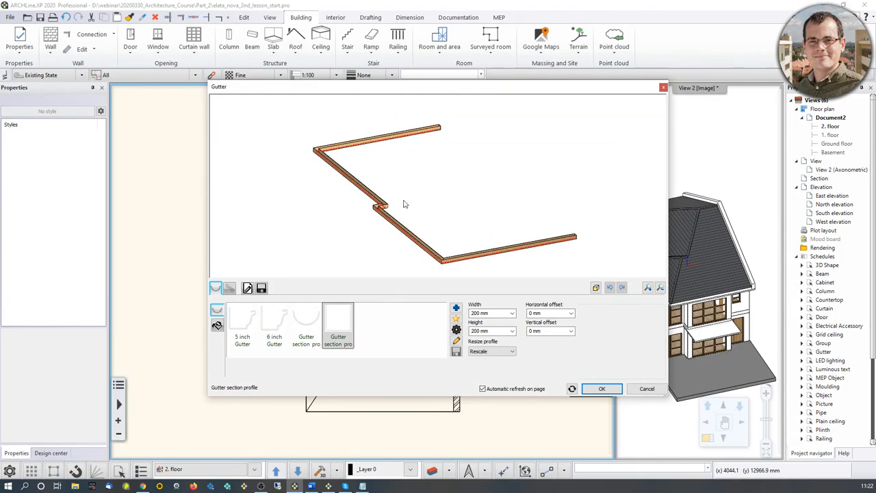
{"action": "mouse_move", "coordinate": [490, 90]}
{"action": "left_mouse_down"}
{"action": "mouse_move", "coordinate": [359, 91]}
{"action": "mouse_move", "coordinate": [494, 103]}
{"action": "left_mouse_up"}
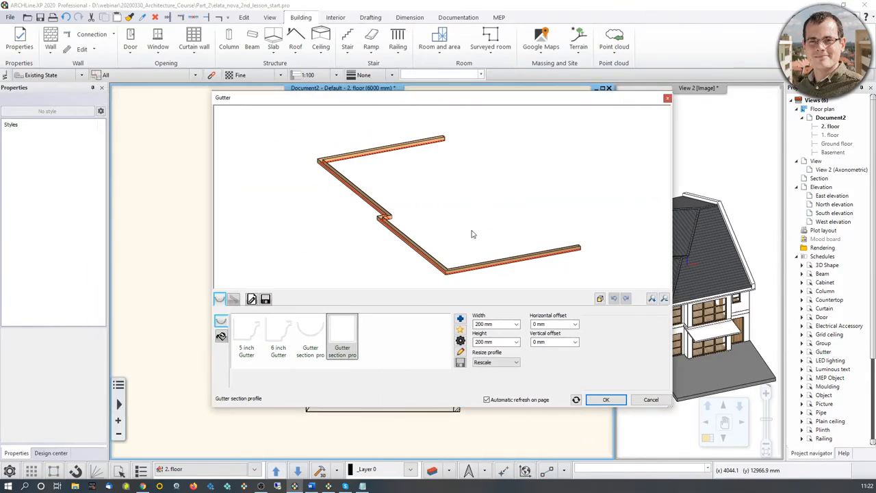
Step: Compare the rounded section and the 6 inch Gutter on the gutter preview, ending with Gutter section profile 2 selected
{"action": "scroll", "coordinate": [467, 237], "scroll_direction": "up", "scroll_amount": 5}
{"action": "left_click_drag", "start_coordinate": [454, 234], "coordinate": [438, 238]}
{"action": "left_click_drag", "start_coordinate": [314, 230], "coordinate": [338, 224]}
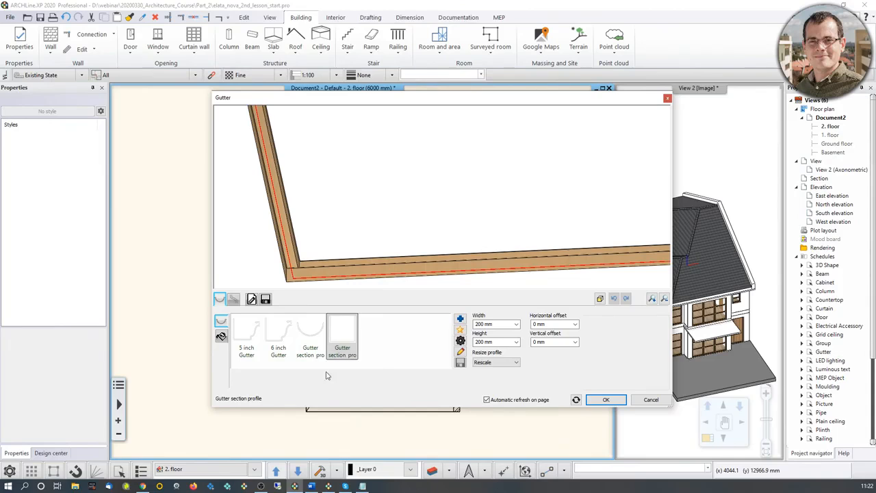
{"action": "left_click", "coordinate": [316, 337]}
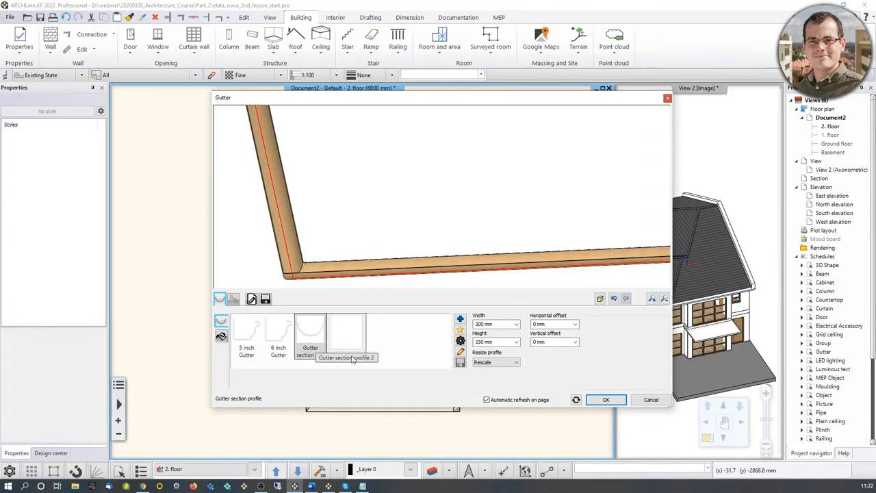
{"action": "left_click", "coordinate": [284, 337]}
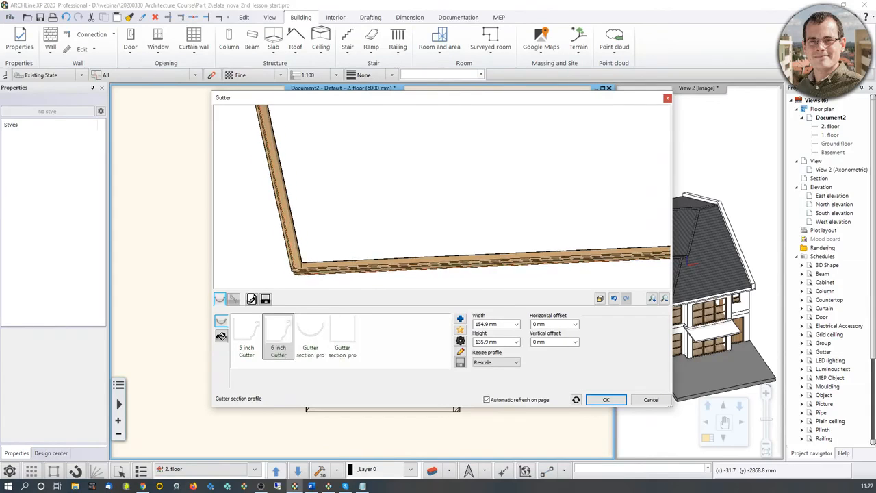
{"action": "left_click", "coordinate": [346, 331]}
Step: Browse the building profiles in the library for other gutter sections and close it without choosing one
{"action": "left_click", "coordinate": [460, 319]}
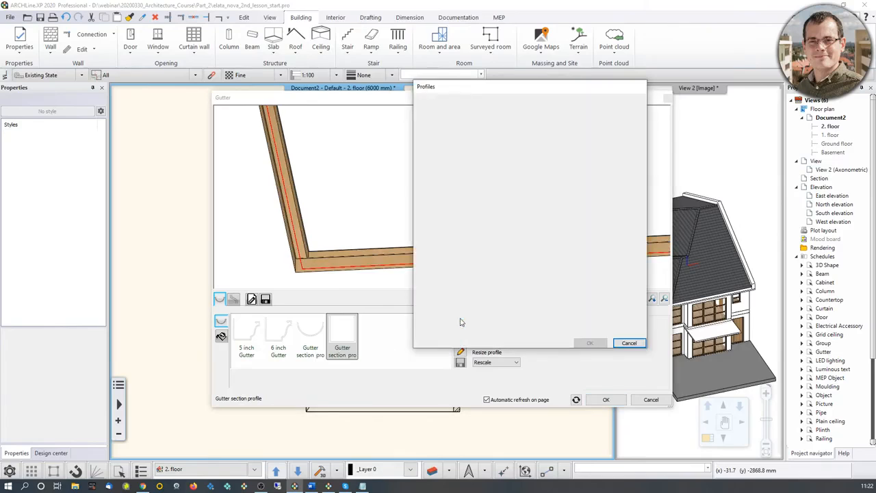
{"action": "scroll", "coordinate": [558, 282], "scroll_direction": "down", "scroll_amount": 3}
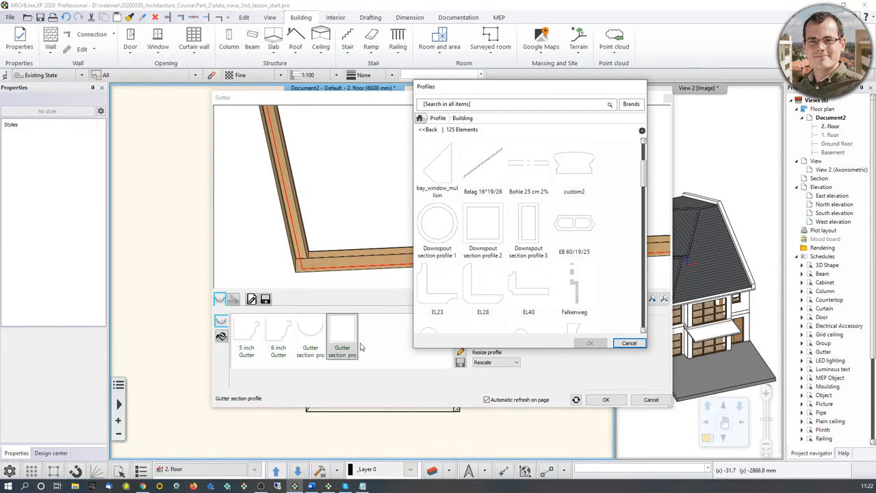
{"action": "left_click", "coordinate": [628, 343]}
Step: Set the gutter's material to g370 and look through the metal category of the material library
{"action": "scroll", "coordinate": [345, 255], "scroll_direction": "down", "scroll_amount": 4}
{"action": "left_click_drag", "start_coordinate": [372, 182], "coordinate": [375, 242]}
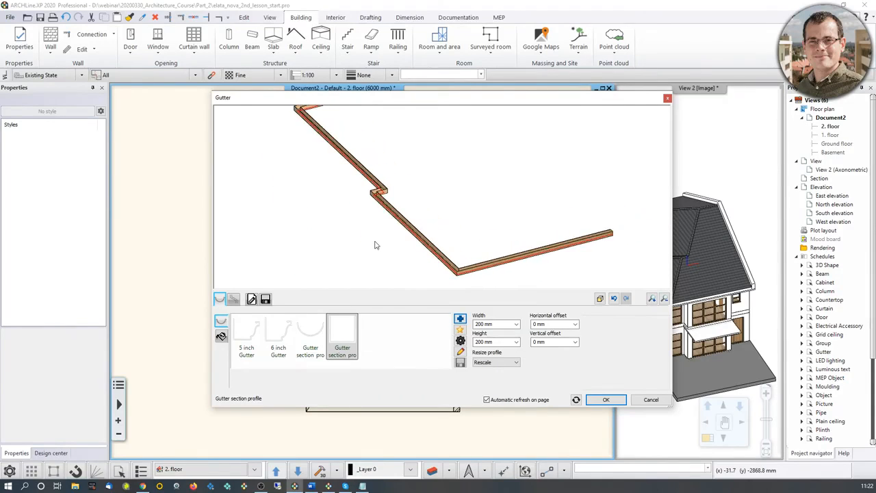
{"action": "left_click", "coordinate": [221, 335]}
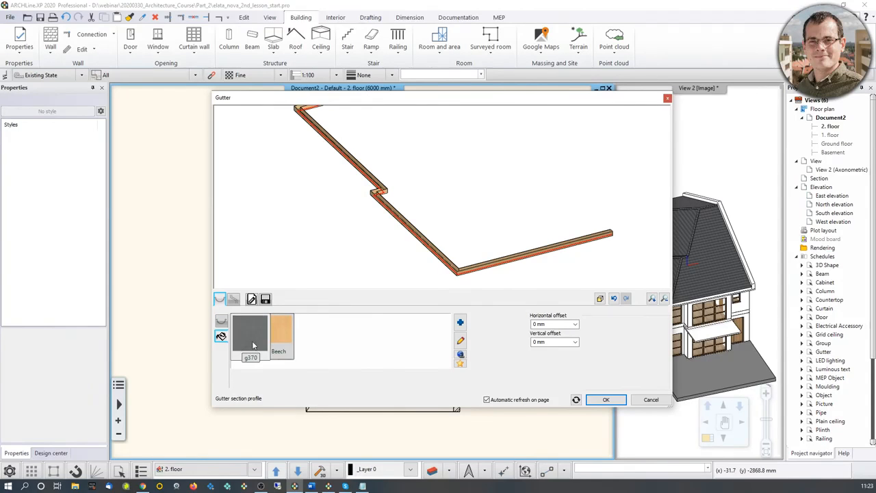
{"action": "left_click", "coordinate": [252, 345]}
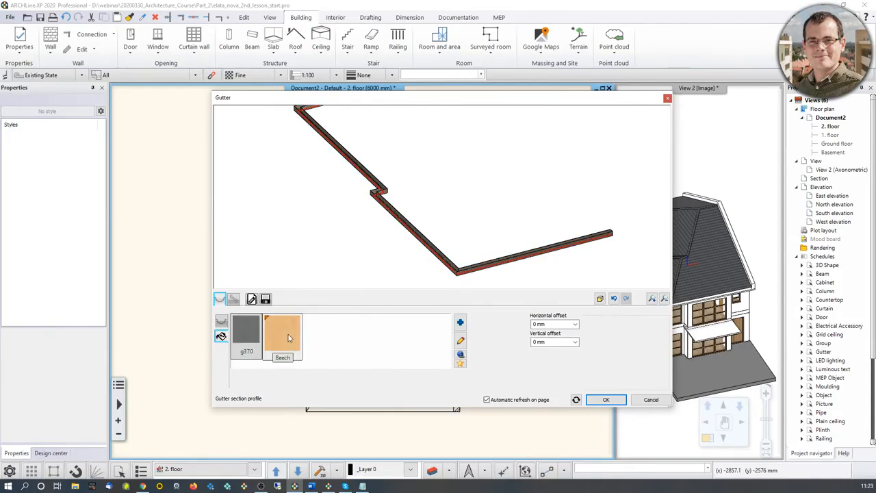
{"action": "left_click", "coordinate": [461, 323]}
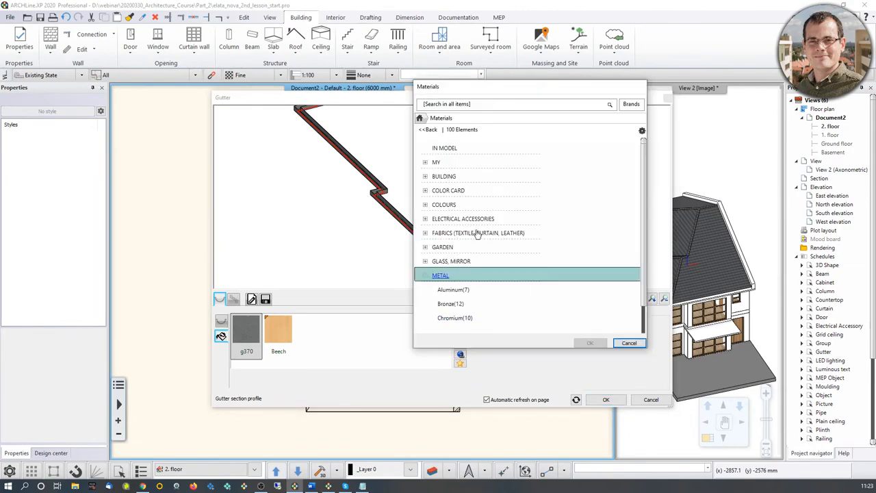
{"action": "left_click", "coordinate": [636, 345]}
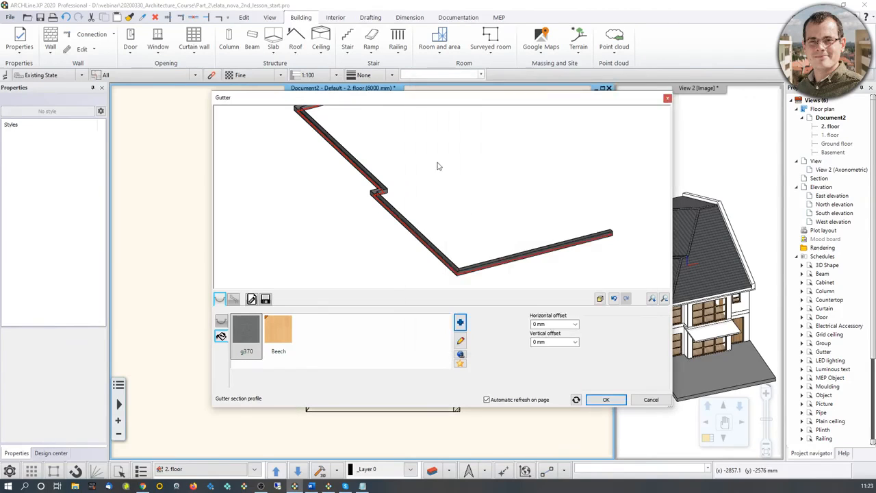
Step: Set the reference point of Gutter section profile 2 to its lower right corner
{"action": "scroll", "coordinate": [407, 205], "scroll_direction": "up", "scroll_amount": 7}
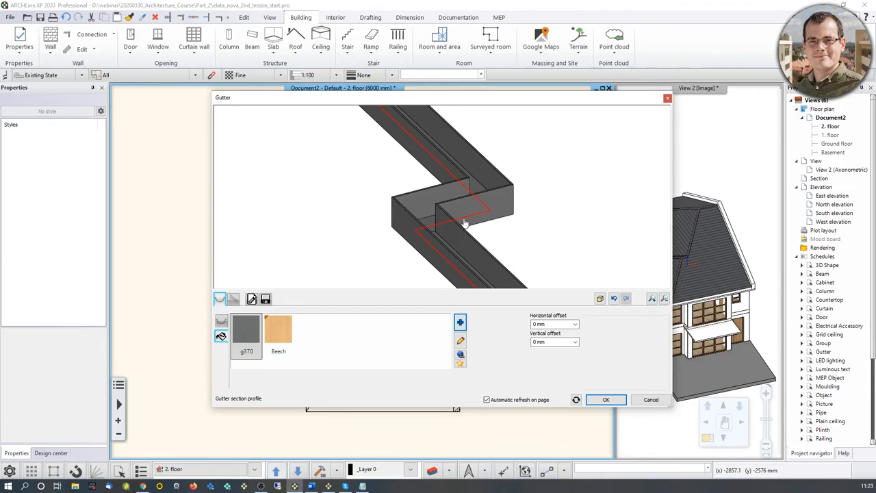
{"action": "left_click_drag", "start_coordinate": [466, 223], "coordinate": [460, 214]}
{"action": "left_click_drag", "start_coordinate": [449, 168], "coordinate": [383, 238]}
{"action": "left_click", "coordinate": [221, 320]}
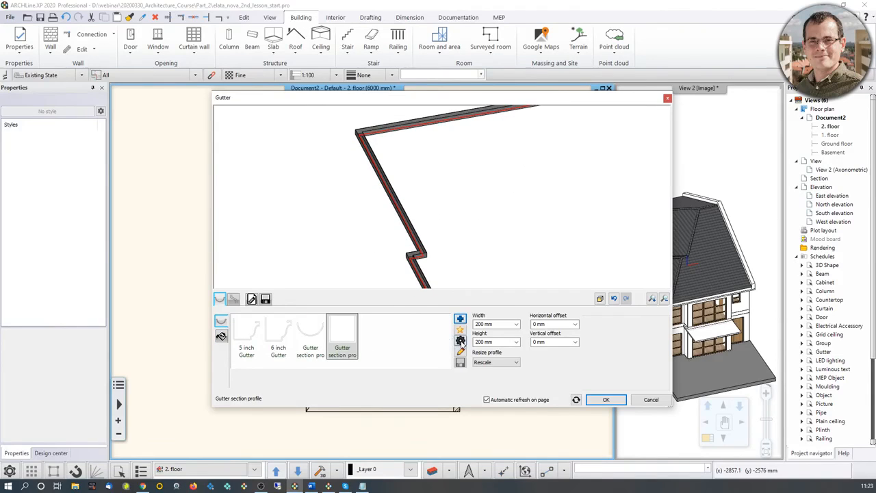
{"action": "left_click", "coordinate": [460, 341]}
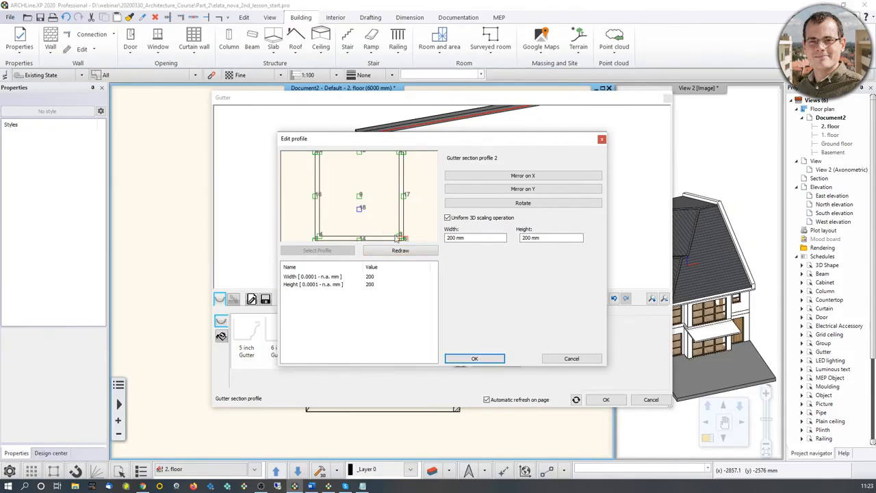
{"action": "left_click", "coordinate": [463, 358]}
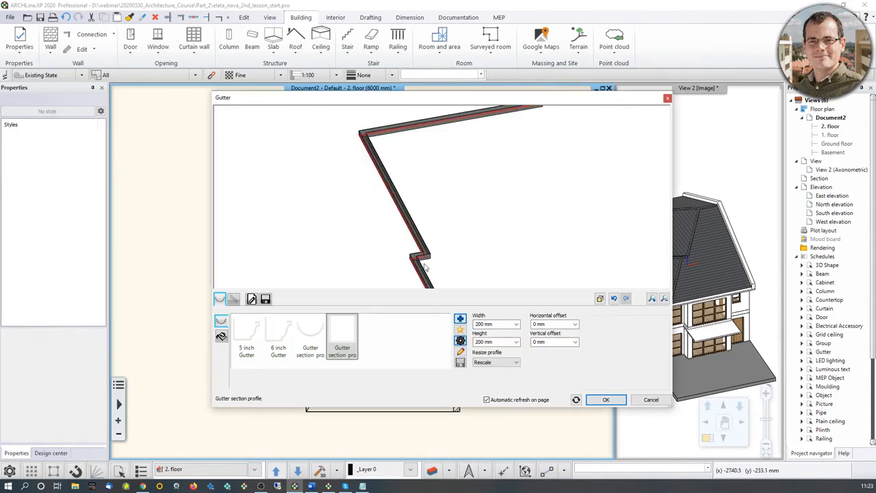
Step: Move the gutter profile's reference point to its lower left corner so the gutter lies outside the roof edge
{"action": "left_click", "coordinate": [460, 341]}
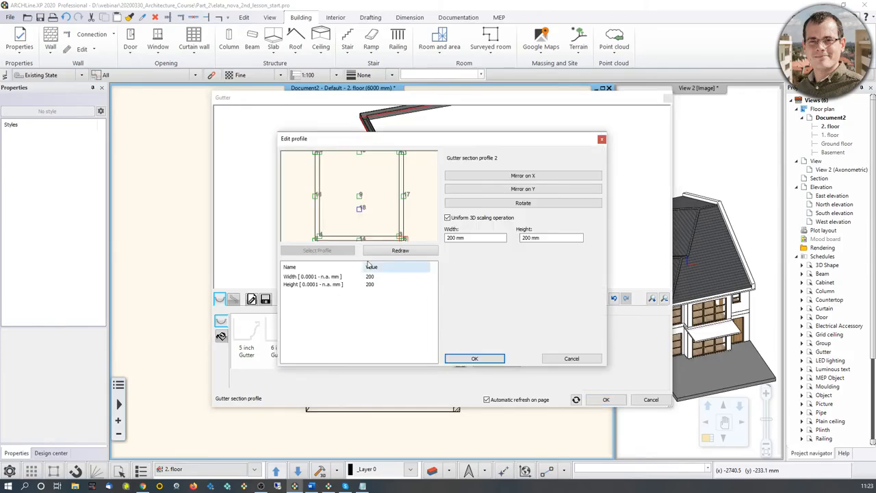
{"action": "left_click", "coordinate": [462, 358]}
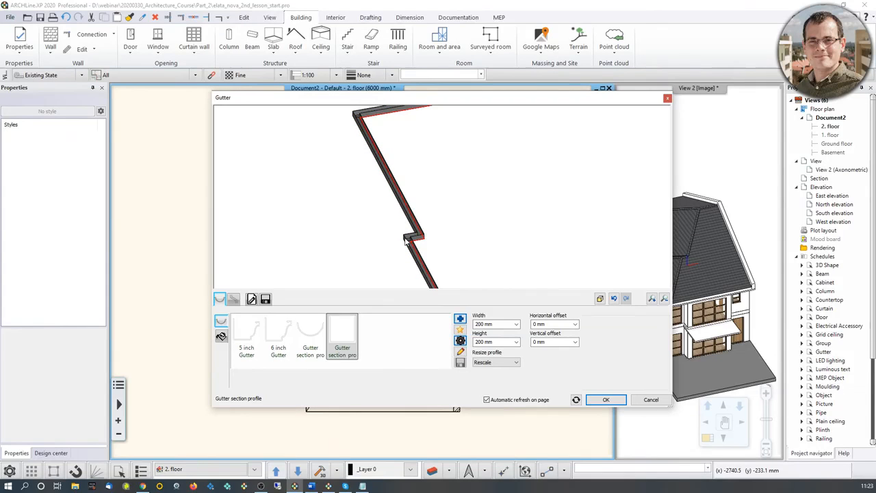
{"action": "scroll", "coordinate": [406, 238], "scroll_direction": "up", "scroll_amount": 3}
{"action": "scroll", "coordinate": [418, 255], "scroll_direction": "down", "scroll_amount": 5}
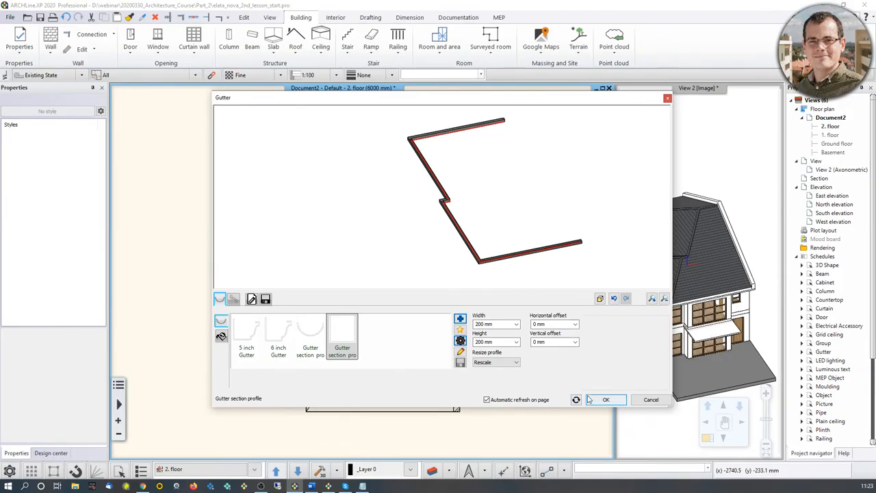
Step: Begin defining the gutter's downspout with Downspout path 2 and set its length to 5900 mm
{"action": "left_click", "coordinate": [234, 300]}
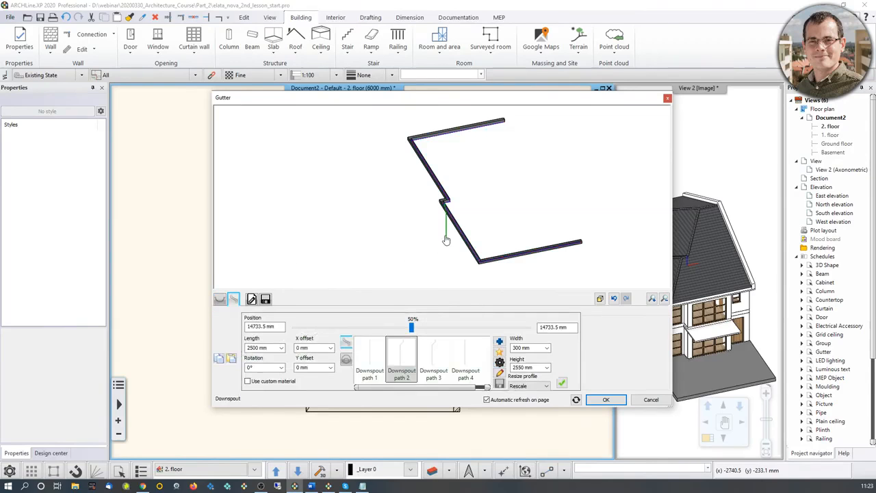
{"action": "mouse_move", "coordinate": [448, 233]}
{"action": "middle_mouse_down"}
{"action": "mouse_move", "coordinate": [412, 236]}
{"action": "mouse_move", "coordinate": [434, 225]}
{"action": "middle_mouse_up"}
{"action": "scroll", "coordinate": [433, 225], "scroll_direction": "up", "scroll_amount": 5}
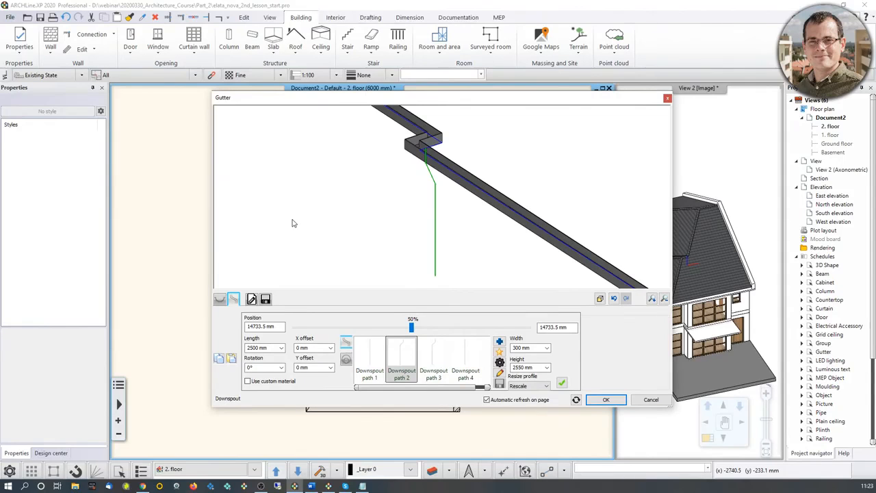
{"action": "double_click", "coordinate": [257, 326]}
{"action": "double_click", "coordinate": [252, 348]}
{"action": "type", "text": "5900"}
{"action": "key", "text": "Return"}
{"action": "scroll", "coordinate": [429, 221], "scroll_direction": "down", "scroll_amount": 5}
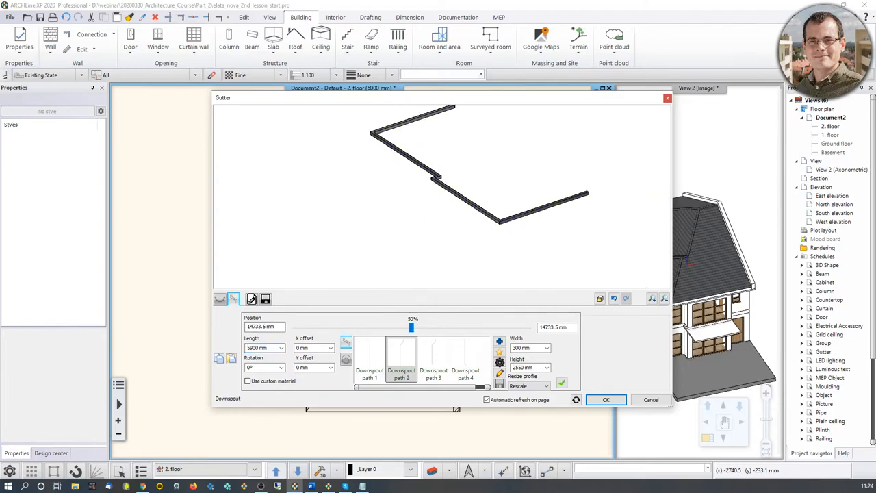
Step: Add the first downspout 5580 mm from the far end of the gutter
{"action": "middle_click_drag", "start_coordinate": [432, 219], "coordinate": [424, 217]}
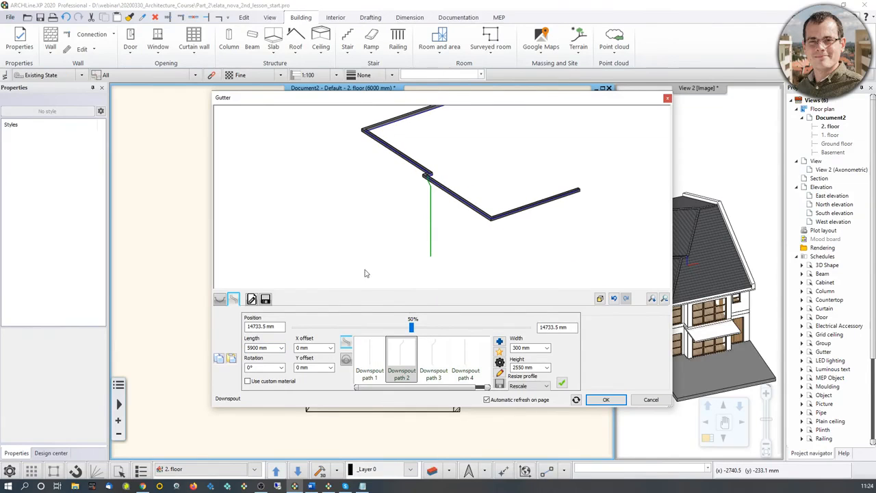
{"action": "double_click", "coordinate": [261, 327]}
{"action": "middle_click_drag", "start_coordinate": [429, 195], "coordinate": [426, 207]}
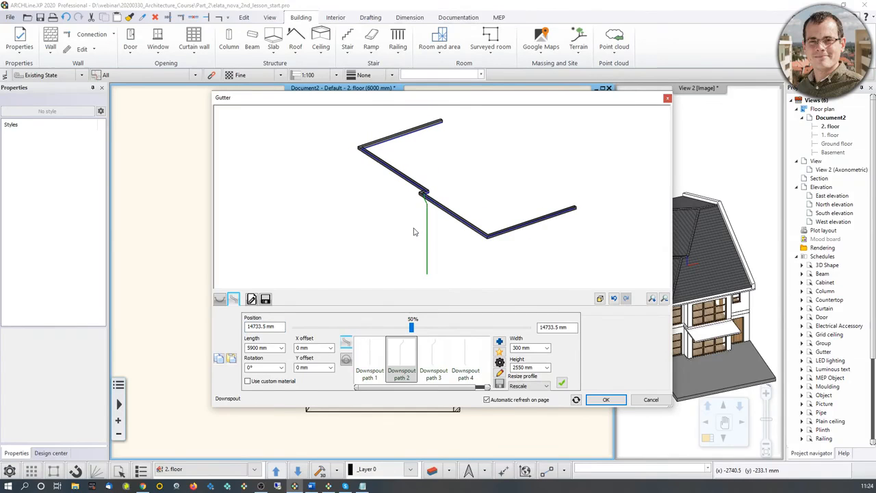
{"action": "double_click", "coordinate": [550, 327]}
{"action": "type", "text": "5580"}
{"action": "left_click", "coordinate": [562, 383]}
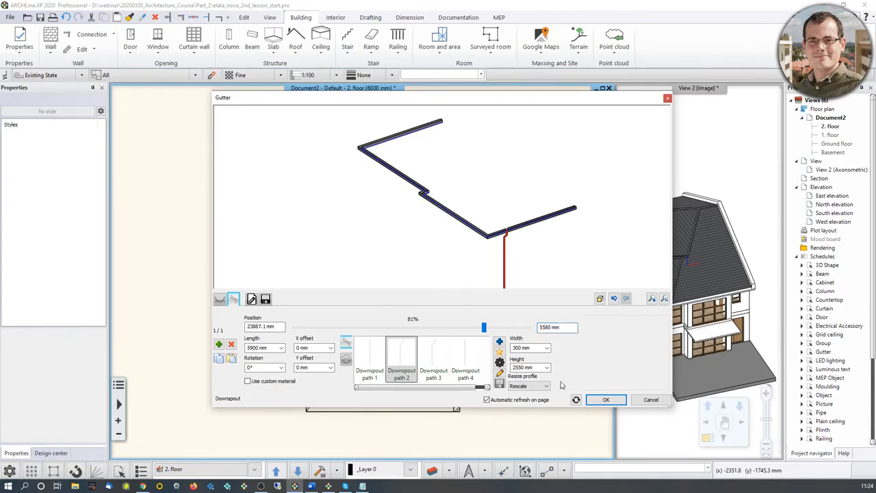
Step: Add a second downspout at position 7800 mm along the gutter and accept the gutter settings
{"action": "scroll", "coordinate": [523, 239], "scroll_direction": "up", "scroll_amount": 2}
{"action": "scroll", "coordinate": [493, 209], "scroll_direction": "up", "scroll_amount": 2}
{"action": "scroll", "coordinate": [470, 203], "scroll_direction": "down", "scroll_amount": 3}
{"action": "middle_click_drag", "start_coordinate": [418, 204], "coordinate": [499, 262]}
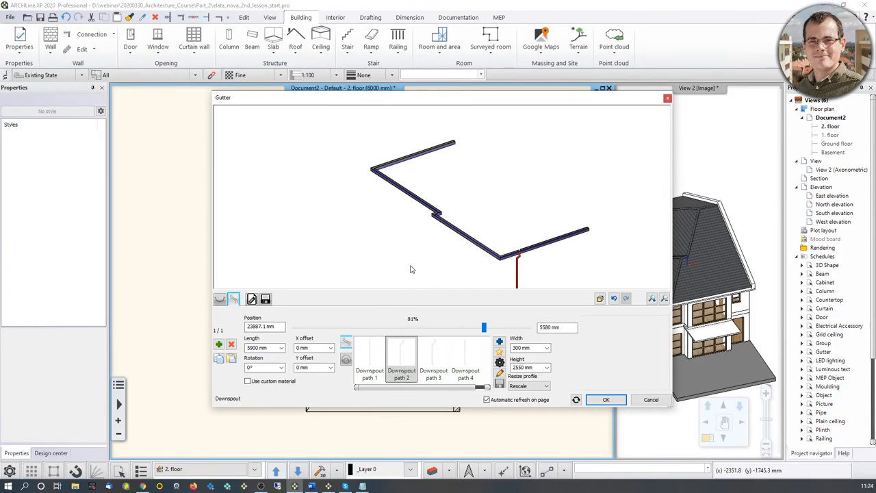
{"action": "left_click", "coordinate": [219, 344]}
{"action": "double_click", "coordinate": [257, 327]}
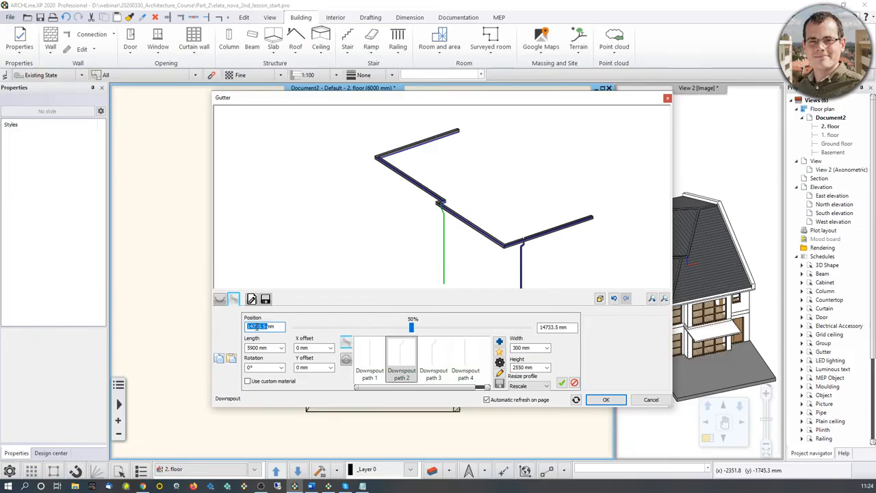
{"action": "type", "text": "7800"}
{"action": "left_click", "coordinate": [564, 382]}
{"action": "middle_click_drag", "start_coordinate": [501, 269], "coordinate": [533, 234]}
{"action": "left_click", "coordinate": [605, 399]}
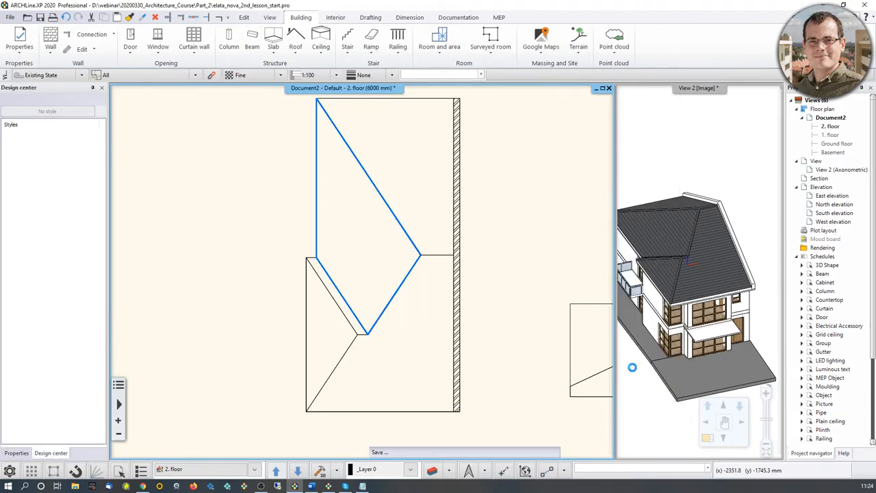
Step: Lower the gutter with its downspouts by 100 mm in the 3D view
{"action": "left_click", "coordinate": [689, 325]}
{"action": "middle_click_drag", "start_coordinate": [689, 324], "coordinate": [704, 293]}
{"action": "scroll", "coordinate": [704, 293], "scroll_direction": "up", "scroll_amount": 3}
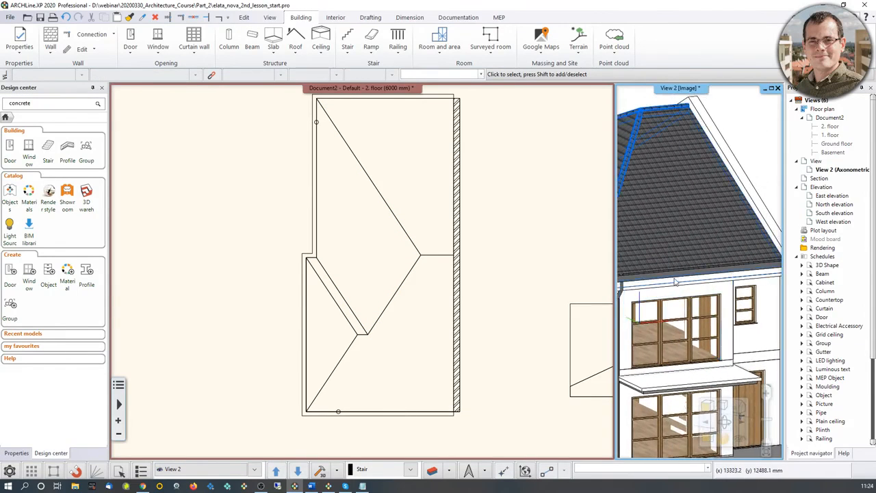
{"action": "scroll", "coordinate": [705, 293], "scroll_direction": "up", "scroll_amount": 2}
{"action": "middle_click_drag", "start_coordinate": [658, 258], "coordinate": [772, 236]}
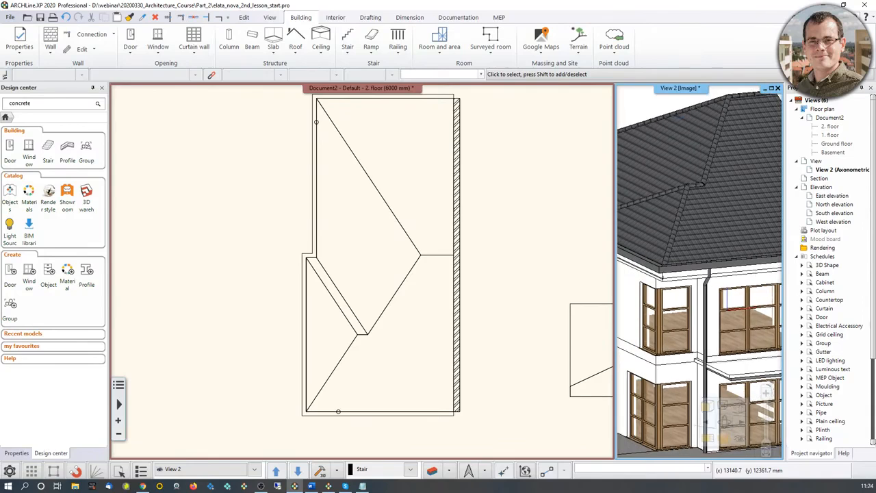
{"action": "left_click", "coordinate": [684, 270]}
{"action": "scroll", "coordinate": [709, 273], "scroll_direction": "down", "scroll_amount": 3}
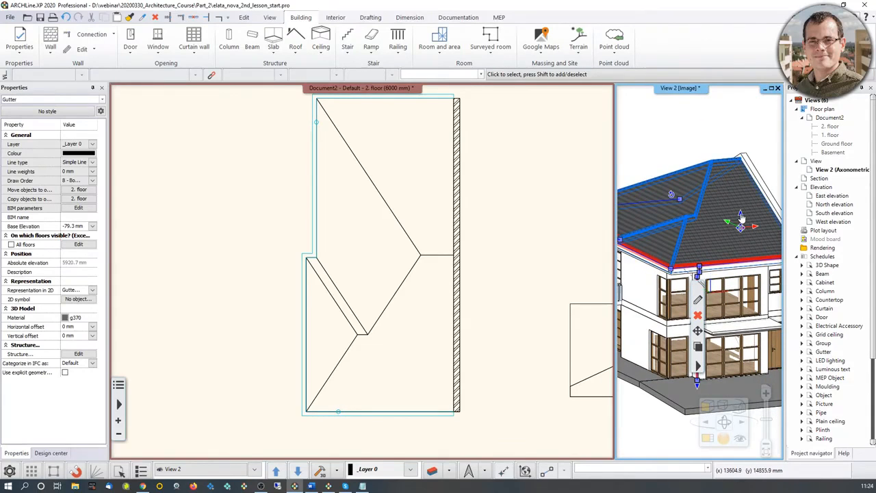
{"action": "left_click", "coordinate": [740, 218]}
{"action": "left_click", "coordinate": [776, 223]}
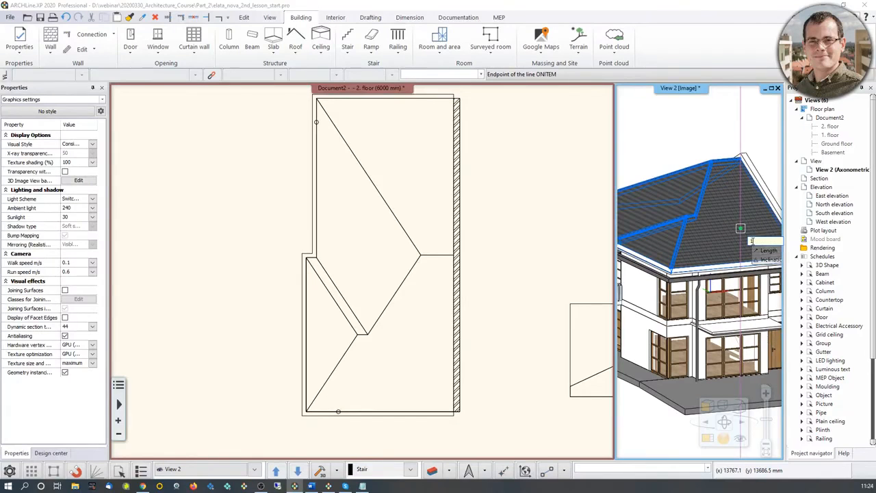
{"action": "key", "text": "Return"}
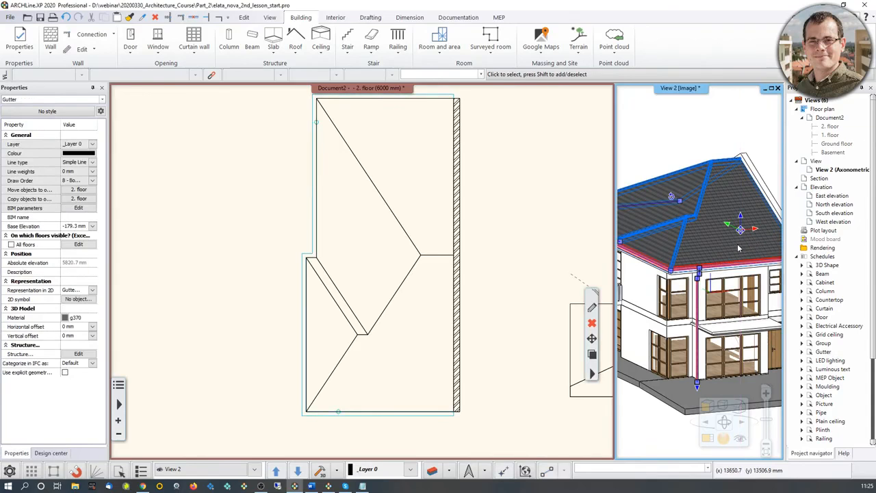
Step: Lower the gutter and downspouts by another 150 mm
{"action": "right_click", "coordinate": [740, 218]}
{"action": "left_click", "coordinate": [753, 224]}
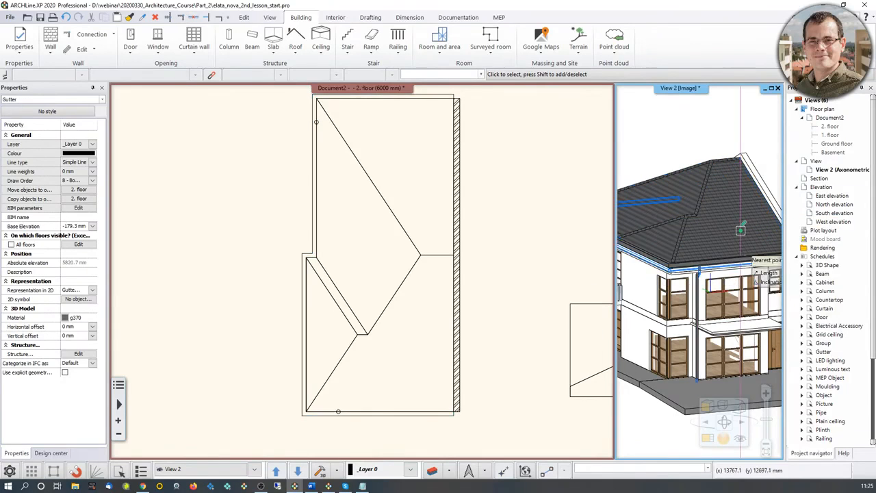
{"action": "type", "text": "150"}
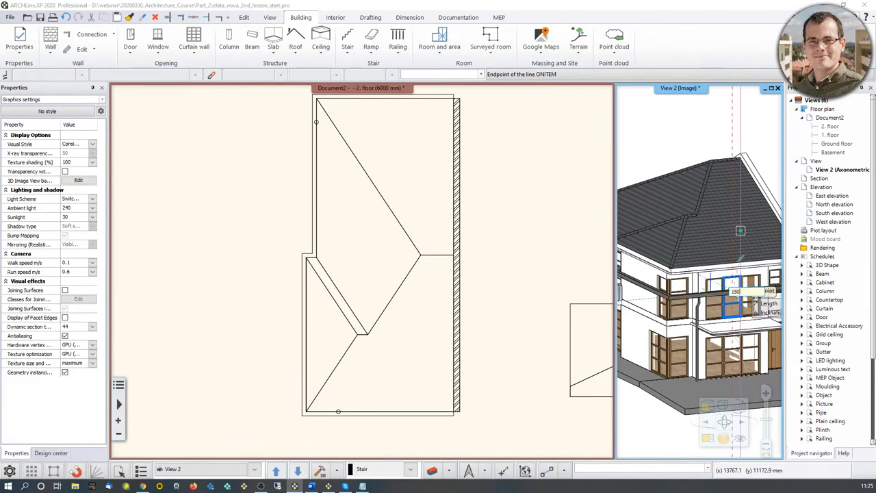
{"action": "key", "text": "Return"}
Step: Examine how the gutter fits under the eaves and where the front downspout meets the ground, then deselect the gutter
{"action": "middle_click_drag", "start_coordinate": [715, 206], "coordinate": [659, 195]}
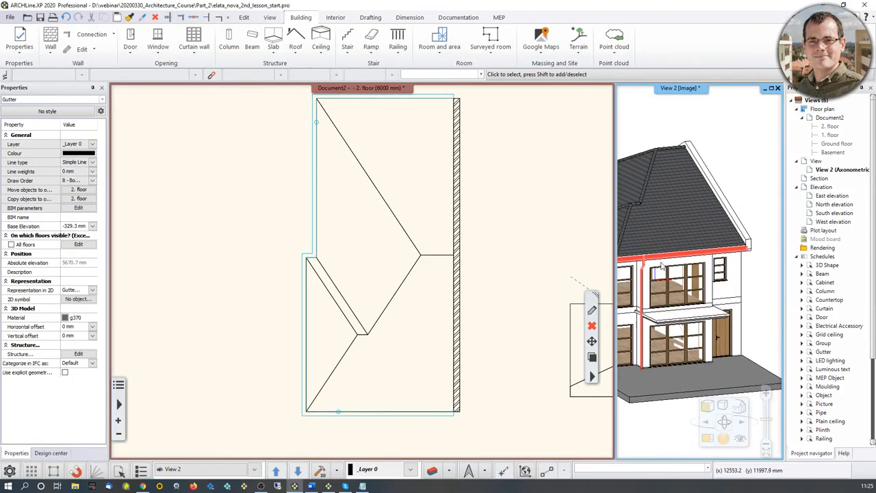
{"action": "left_click", "coordinate": [762, 201]}
{"action": "scroll", "coordinate": [644, 295], "scroll_direction": "up", "scroll_amount": 3}
{"action": "middle_click_drag", "start_coordinate": [657, 334], "coordinate": [685, 295]}
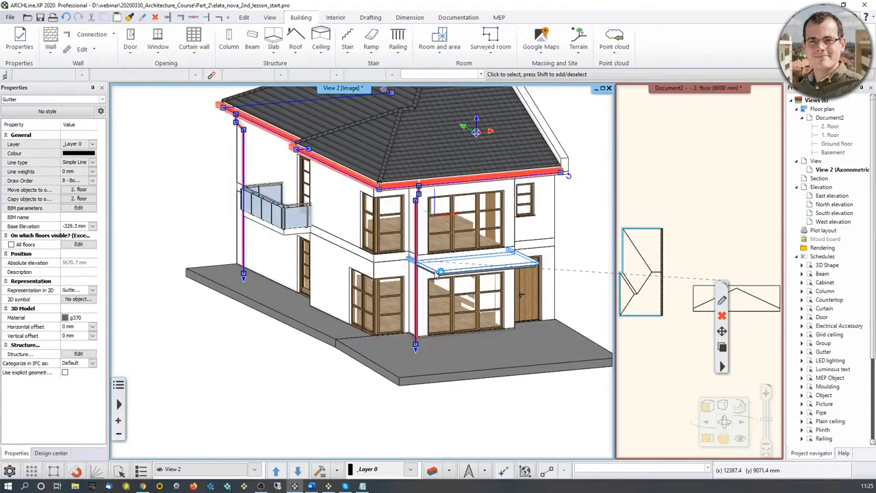
{"action": "scroll", "coordinate": [493, 263], "scroll_direction": "up", "scroll_amount": 4}
{"action": "middle_click_drag", "start_coordinate": [337, 139], "coordinate": [374, 212]}
{"action": "scroll", "coordinate": [364, 236], "scroll_direction": "up", "scroll_amount": 3}
{"action": "middle_click_drag", "start_coordinate": [385, 320], "coordinate": [420, 92]}
{"action": "middle_click_drag", "start_coordinate": [412, 288], "coordinate": [412, 106]}
{"action": "middle_click_drag", "start_coordinate": [412, 362], "coordinate": [407, 191]}
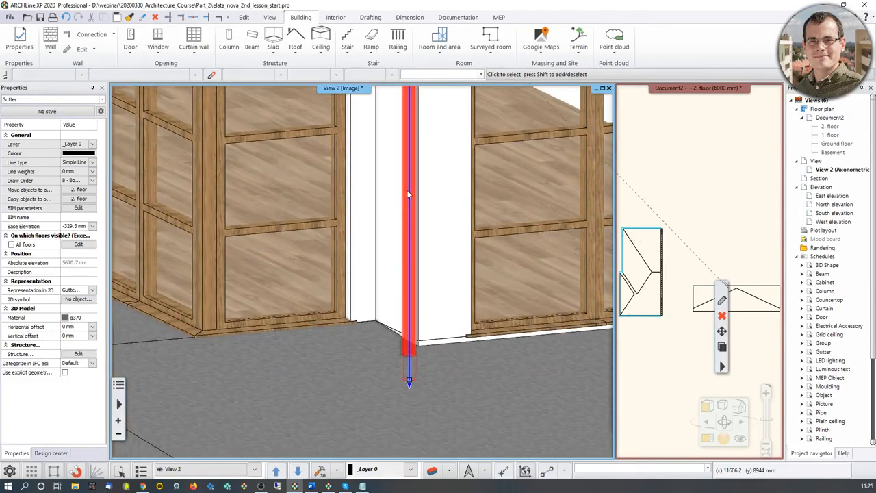
{"action": "left_click", "coordinate": [408, 323]}
{"action": "middle_click_drag", "start_coordinate": [428, 264], "coordinate": [429, 278]}
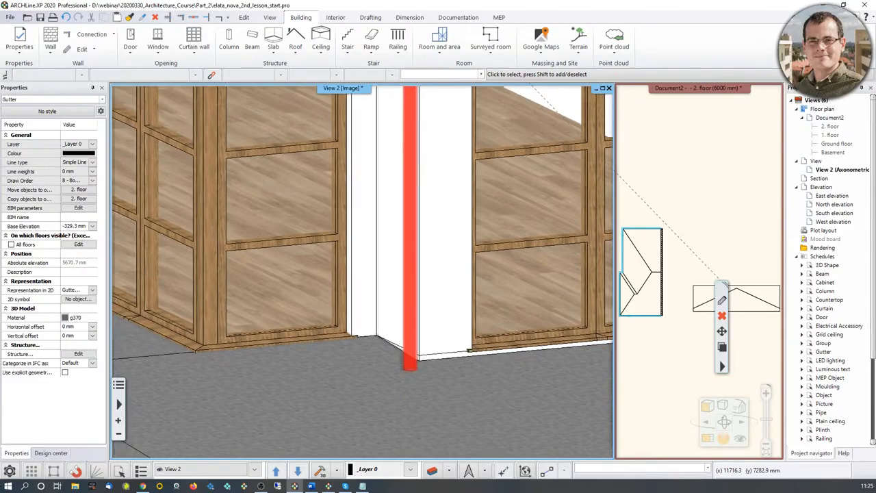
{"action": "scroll", "coordinate": [427, 269], "scroll_direction": "down", "scroll_amount": 4}
{"action": "scroll", "coordinate": [414, 237], "scroll_direction": "down", "scroll_amount": 4}
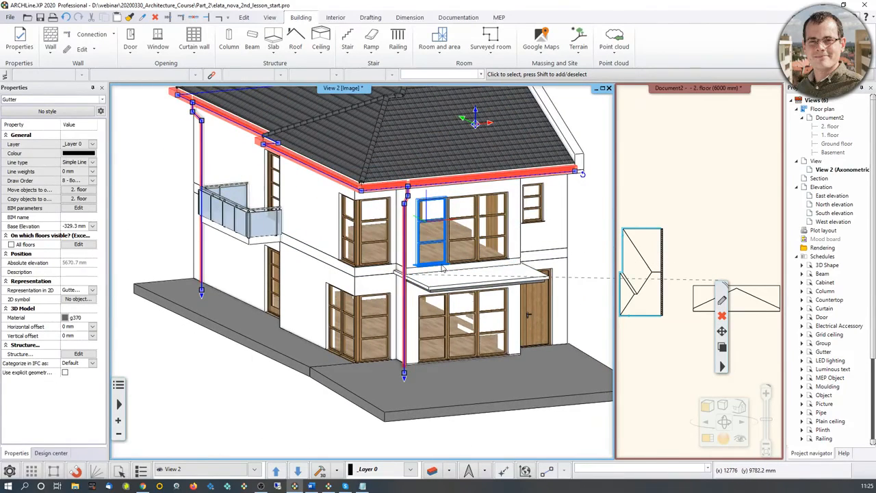
{"action": "key", "text": "Escape"}
{"action": "scroll", "coordinate": [443, 269], "scroll_direction": "up", "scroll_amount": 4}
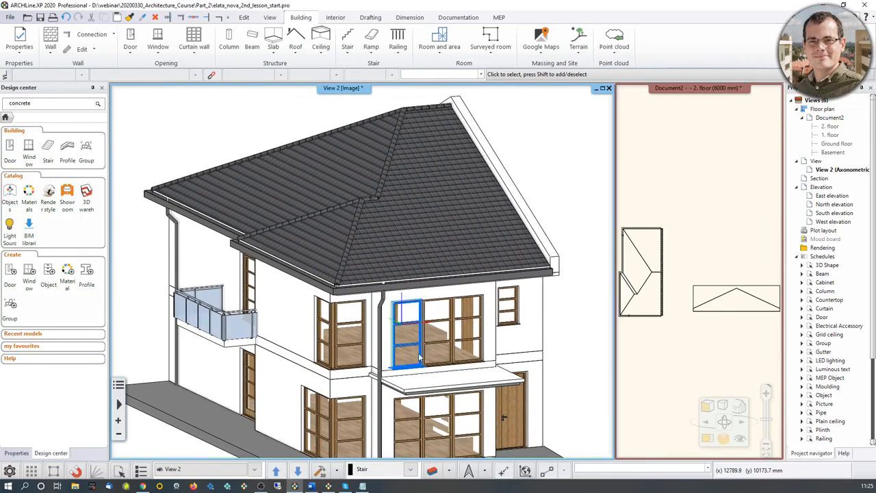
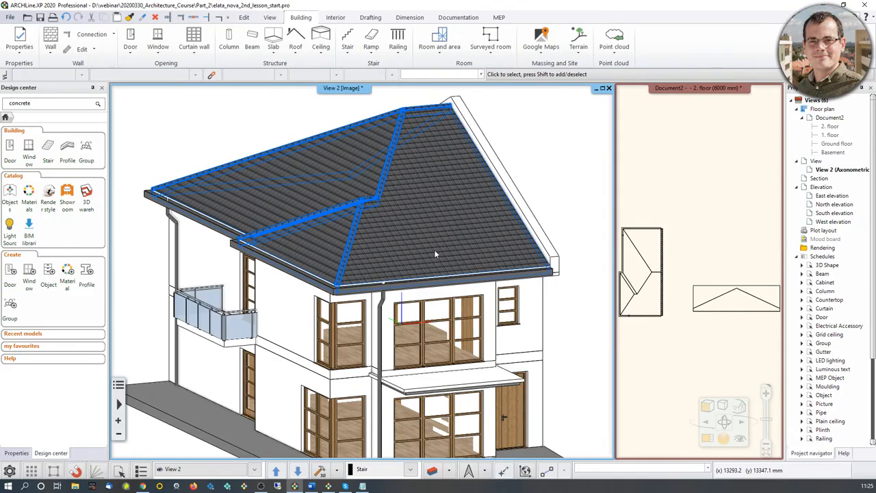
Step: Open the Solar category under MEP content in the object library
{"action": "left_click", "coordinate": [8, 194]}
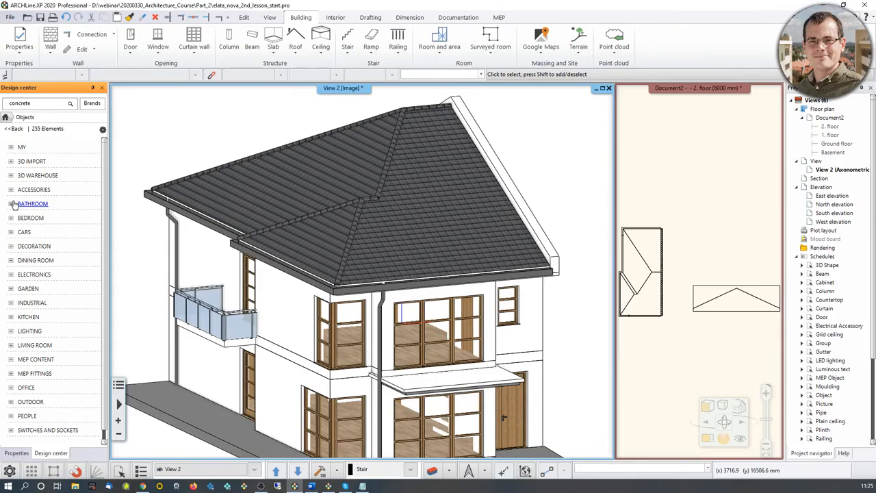
{"action": "left_click", "coordinate": [35, 106]}
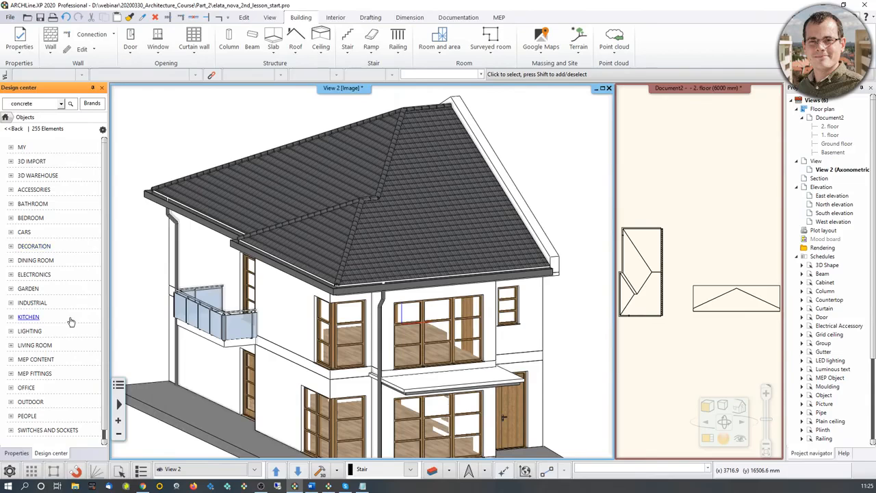
{"action": "left_click", "coordinate": [41, 360]}
{"action": "scroll", "coordinate": [44, 329], "scroll_direction": "down", "scroll_amount": 2}
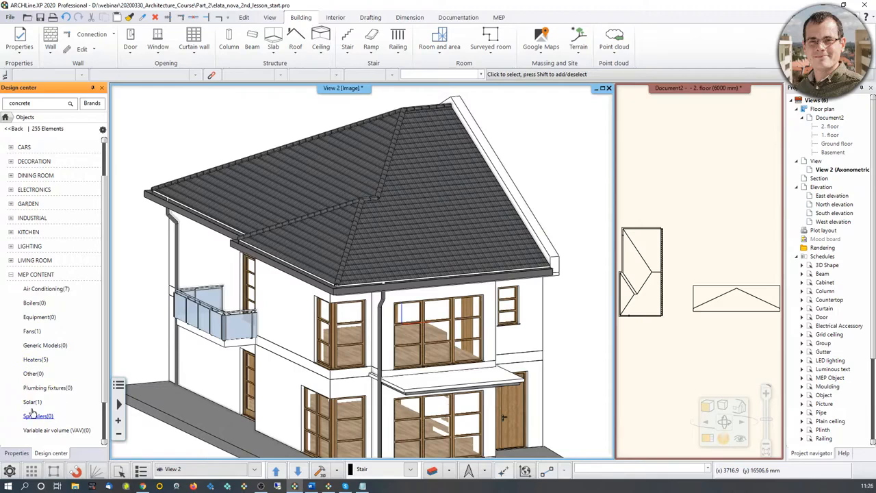
{"action": "left_click", "coordinate": [32, 401]}
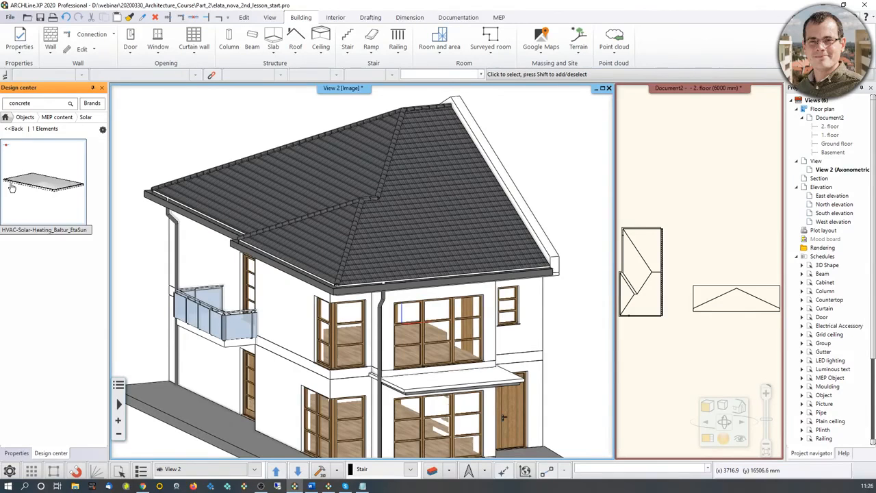
Step: Place one HVAC-Solar-Heating_Baltur_EtaSun panel on the front roof slope in the 2. floor plan, beside the hip line
{"action": "left_click", "coordinate": [650, 344]}
{"action": "scroll", "coordinate": [668, 274], "scroll_direction": "up", "scroll_amount": 5}
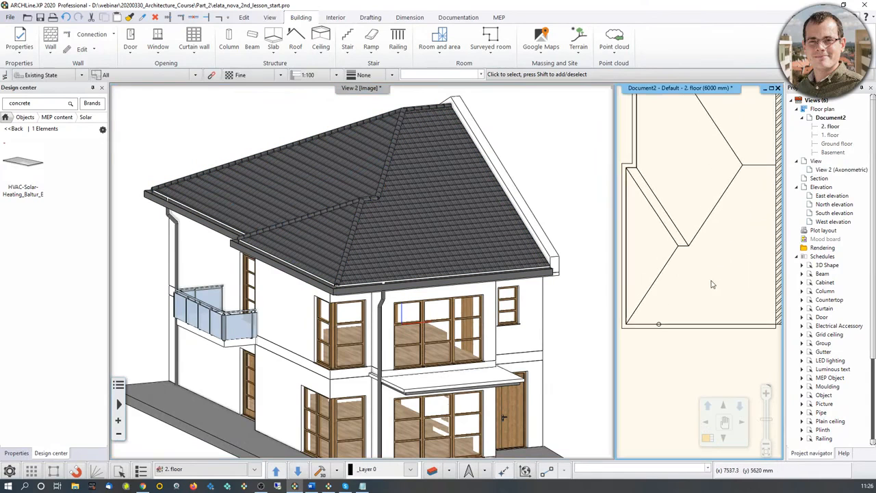
{"action": "left_click", "coordinate": [708, 439]}
{"action": "middle_click_drag", "start_coordinate": [317, 350], "coordinate": [490, 295]}
{"action": "scroll", "coordinate": [335, 298], "scroll_direction": "up", "scroll_amount": 3}
{"action": "left_click_drag", "start_coordinate": [22, 168], "coordinate": [337, 329]}
{"action": "left_click", "coordinate": [360, 335]}
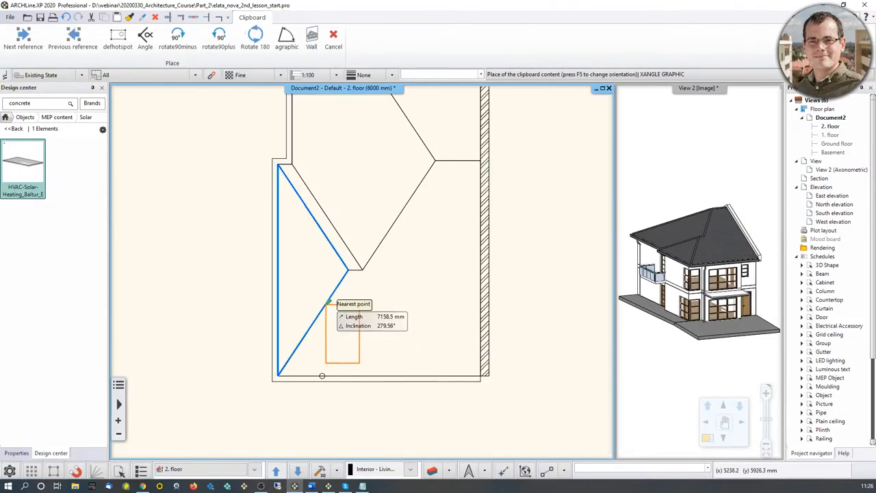
{"action": "scroll", "coordinate": [333, 319], "scroll_direction": "up", "scroll_amount": 2}
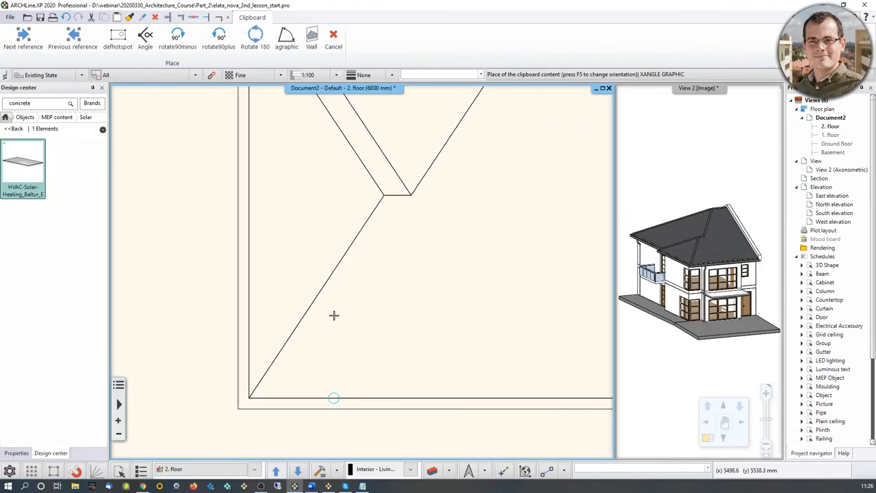
{"action": "left_click", "coordinate": [347, 279]}
{"action": "key", "text": "Escape"}
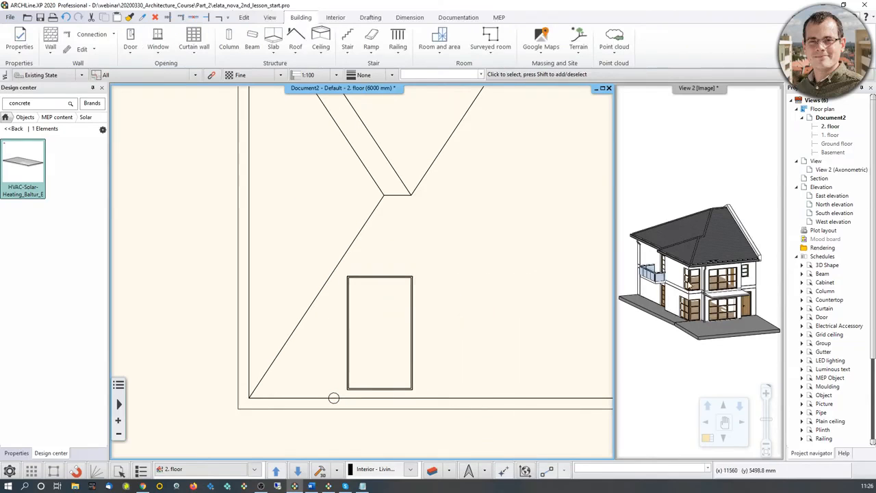
Step: Select the solar panel in the 3D view and set its tilting ahead to 25°
{"action": "left_click", "coordinate": [682, 273]}
{"action": "scroll", "coordinate": [682, 272], "scroll_direction": "up", "scroll_amount": 5}
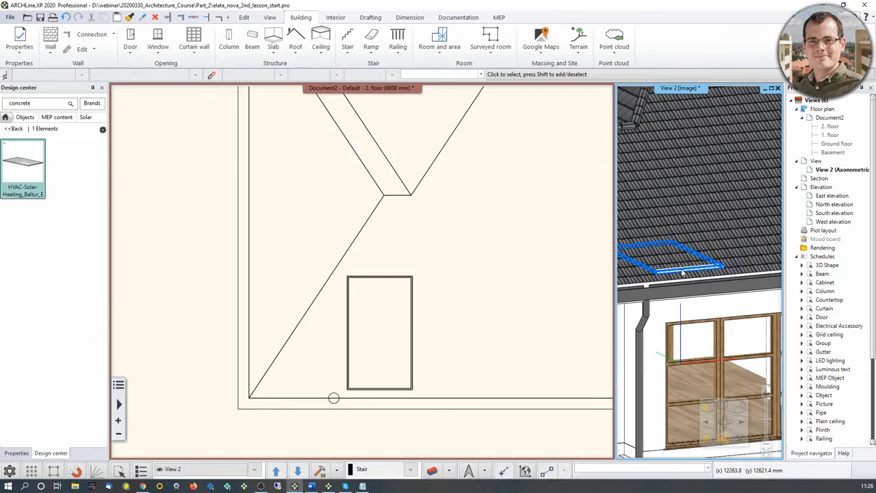
{"action": "left_click", "coordinate": [683, 272]}
{"action": "scroll", "coordinate": [684, 267], "scroll_direction": "down", "scroll_amount": 4}
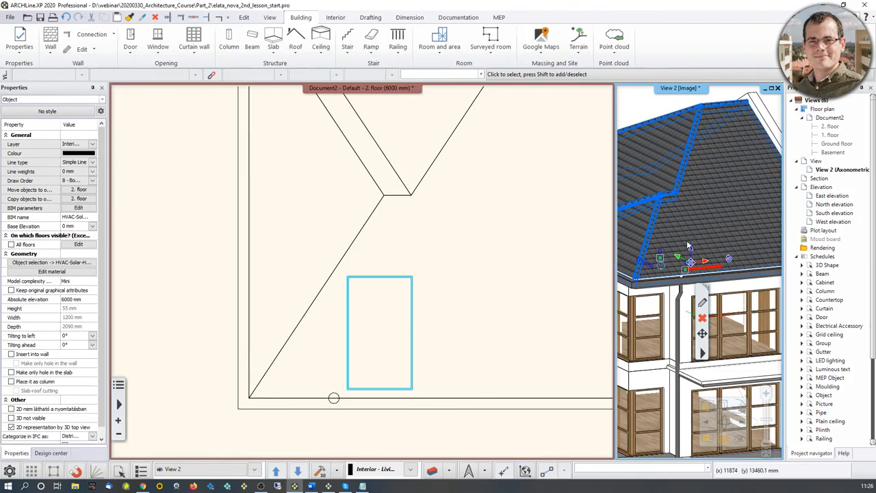
{"action": "left_click", "coordinate": [79, 345]}
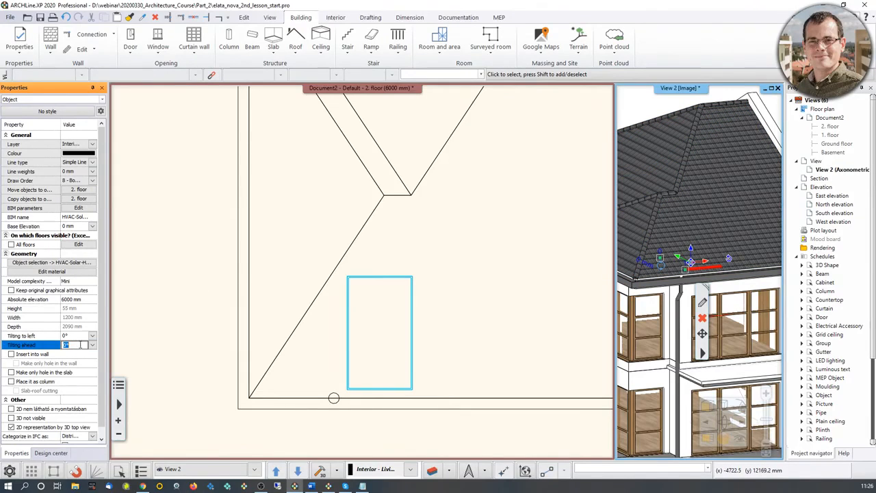
{"action": "key", "text": "Return"}
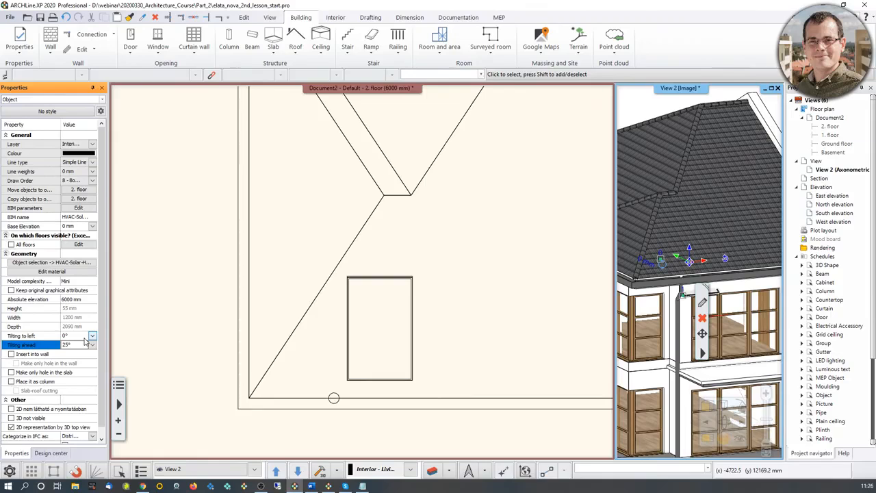
Step: Move the solar panel vertically in the 3D view to a base elevation of about 965 mm, onto the front roof slope
{"action": "scroll", "coordinate": [693, 255], "scroll_direction": "up", "scroll_amount": 3}
{"action": "right_click", "coordinate": [693, 255]}
{"action": "left_click", "coordinate": [717, 260]}
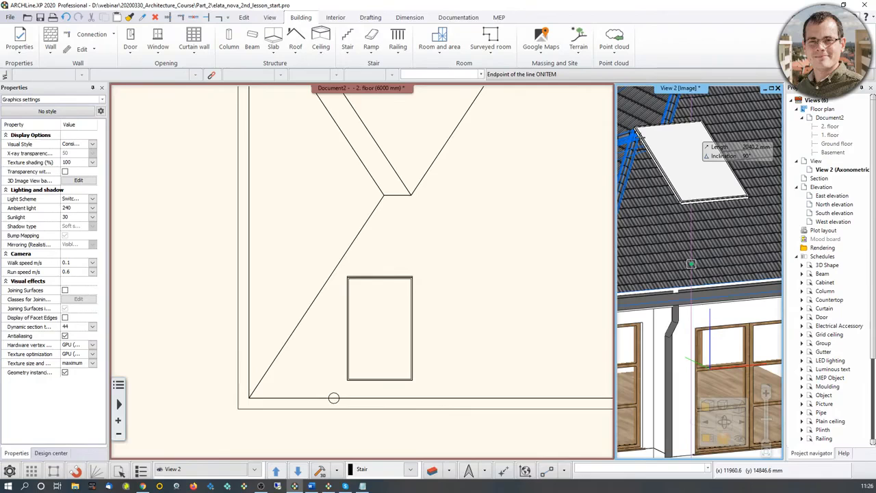
{"action": "left_click", "coordinate": [718, 208]}
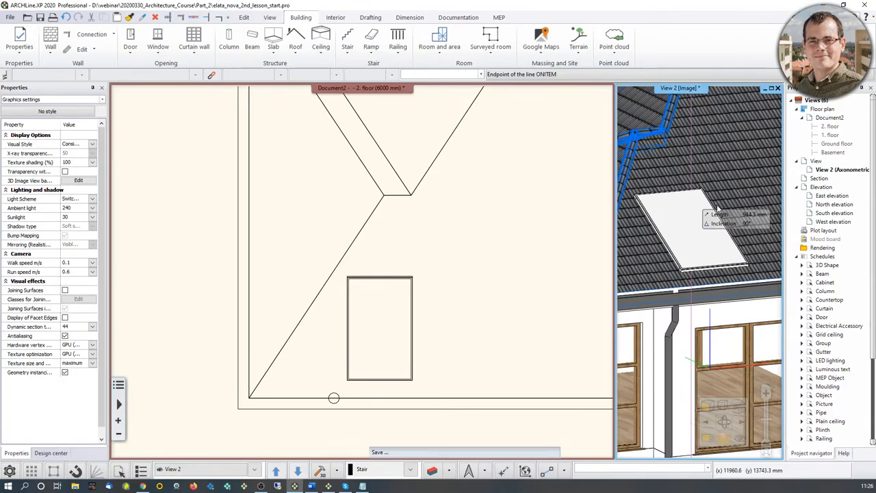
{"action": "middle_click_drag", "start_coordinate": [748, 239], "coordinate": [697, 259]}
{"action": "key", "text": "Escape"}
{"action": "scroll", "coordinate": [710, 252], "scroll_direction": "down", "scroll_amount": 3}
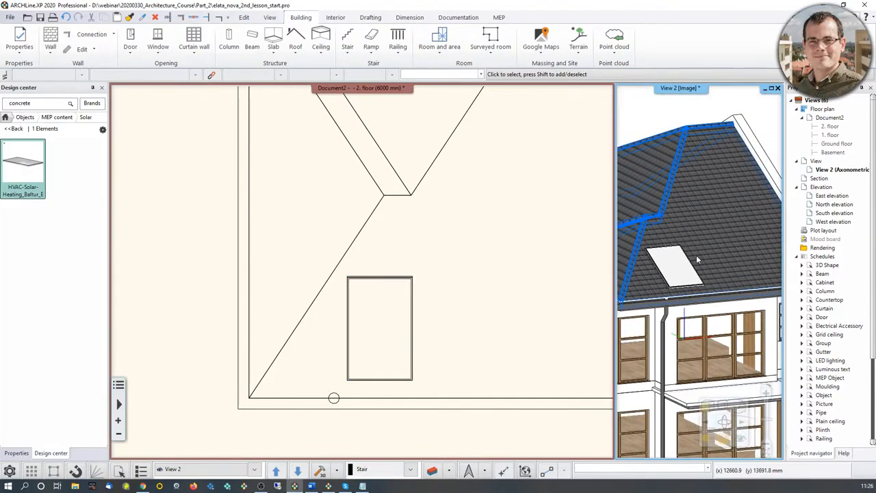
Step: Turn on object snapping in the 2. floor plan, with the solar panel in view
{"action": "scroll", "coordinate": [697, 259], "scroll_direction": "down", "scroll_amount": 3}
{"action": "left_click", "coordinate": [407, 333]}
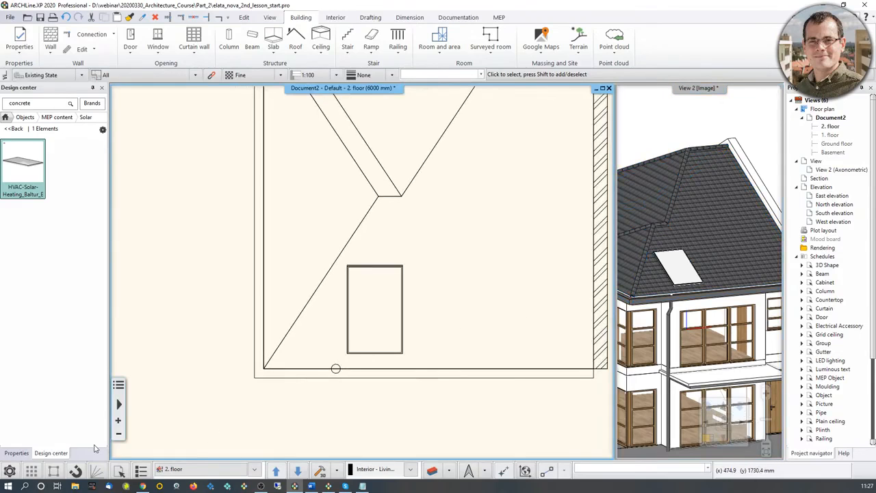
{"action": "left_click", "coordinate": [76, 470]}
{"action": "left_click_drag", "start_coordinate": [341, 365], "coordinate": [264, 363]}
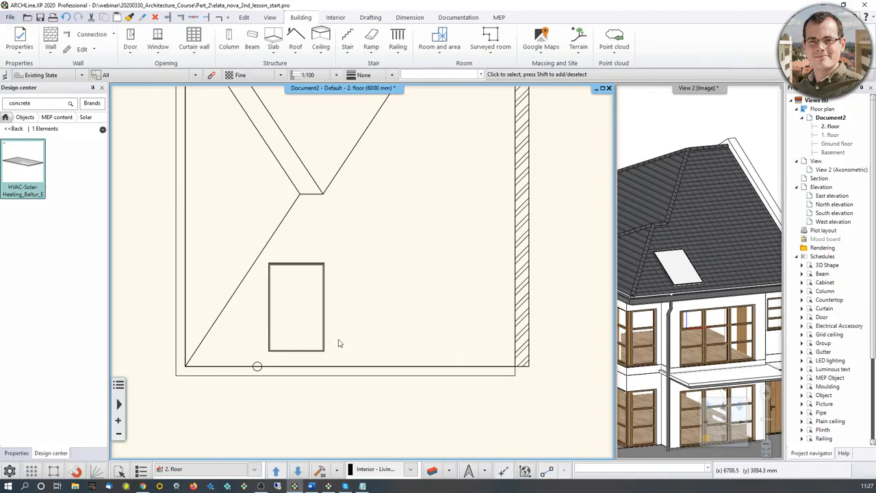
{"action": "left_click", "coordinate": [309, 351]}
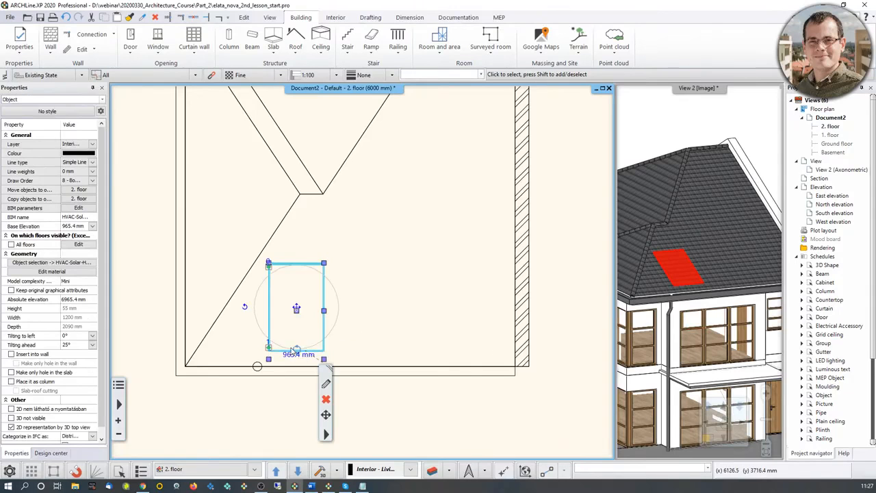
{"action": "left_click", "coordinate": [326, 414]}
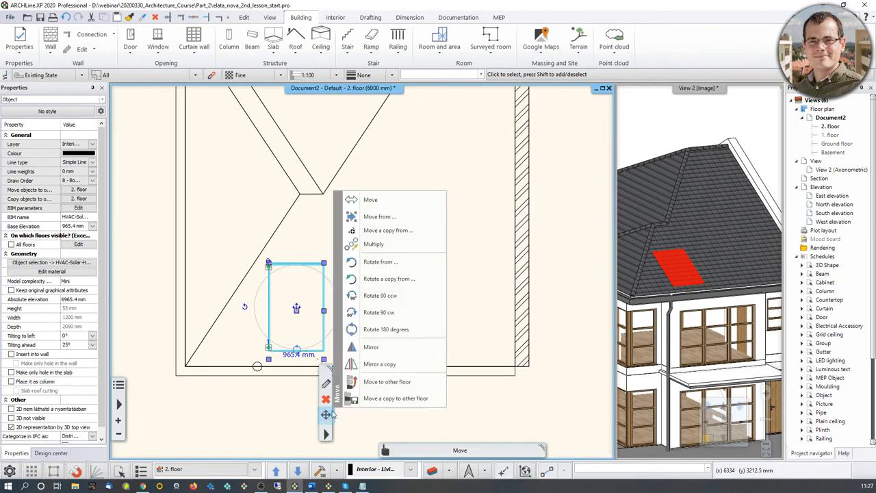
{"action": "left_click", "coordinate": [480, 312]}
{"action": "left_click", "coordinate": [444, 321]}
{"action": "middle_click_drag", "start_coordinate": [365, 305], "coordinate": [372, 309]}
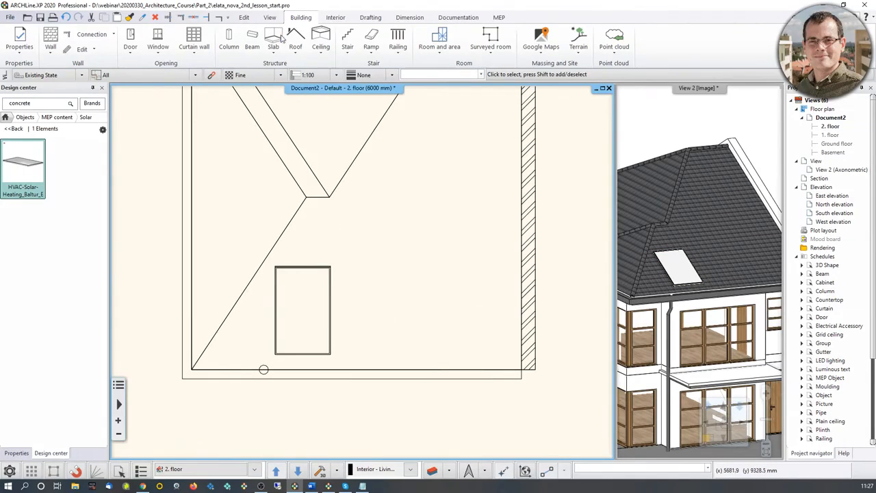
Step: Array the solar panel in the 2. floor plan as three copies to the right, with a 3600 mm total displacement from its lower-left corner
{"action": "left_click", "coordinate": [244, 17]}
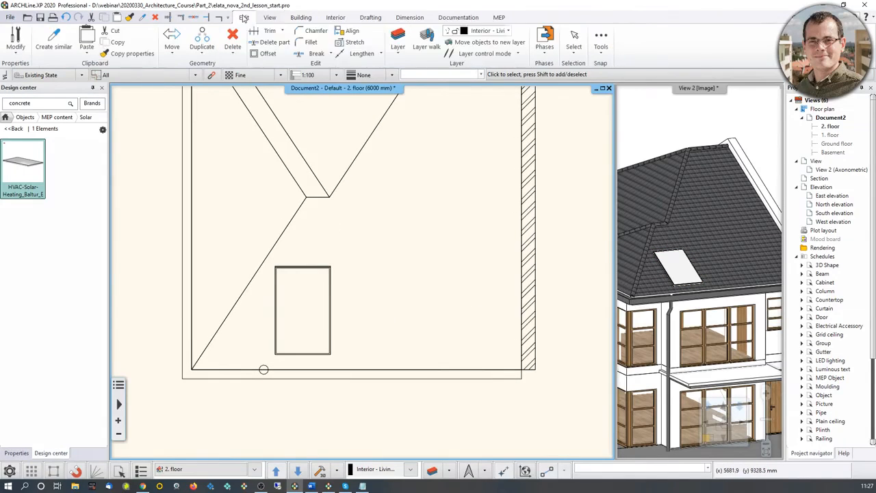
{"action": "left_click", "coordinate": [202, 46]}
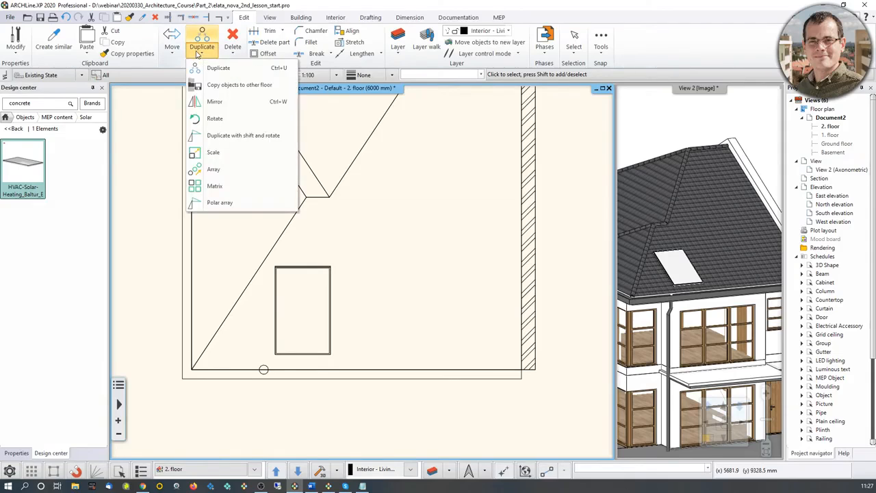
{"action": "left_click", "coordinate": [221, 172]}
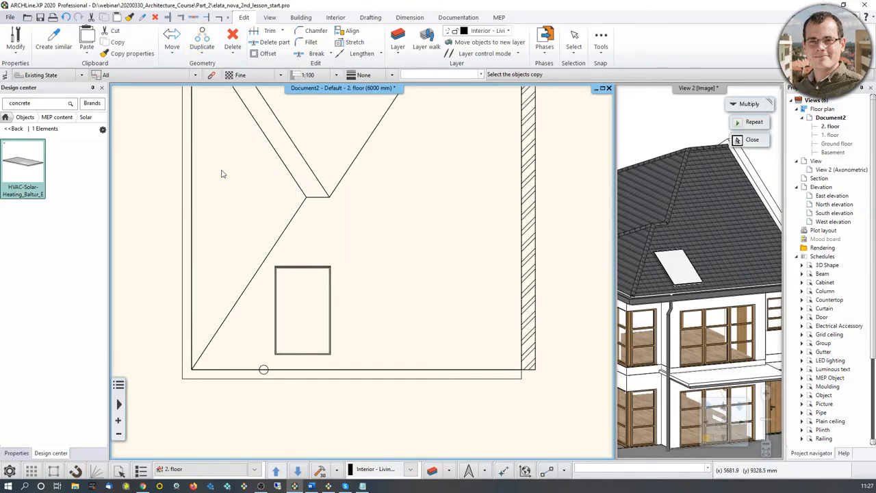
{"action": "left_click", "coordinate": [278, 342]}
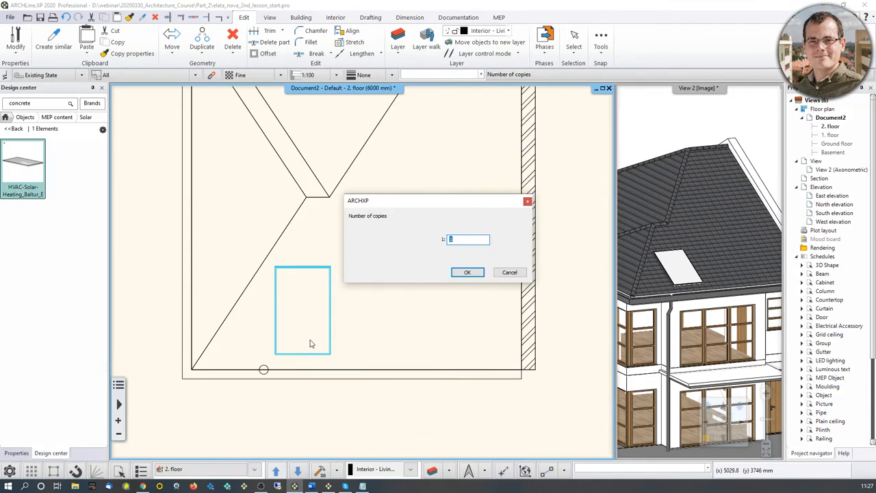
{"action": "left_click", "coordinate": [470, 273]}
{"action": "scroll", "coordinate": [324, 331], "scroll_direction": "up", "scroll_amount": 3}
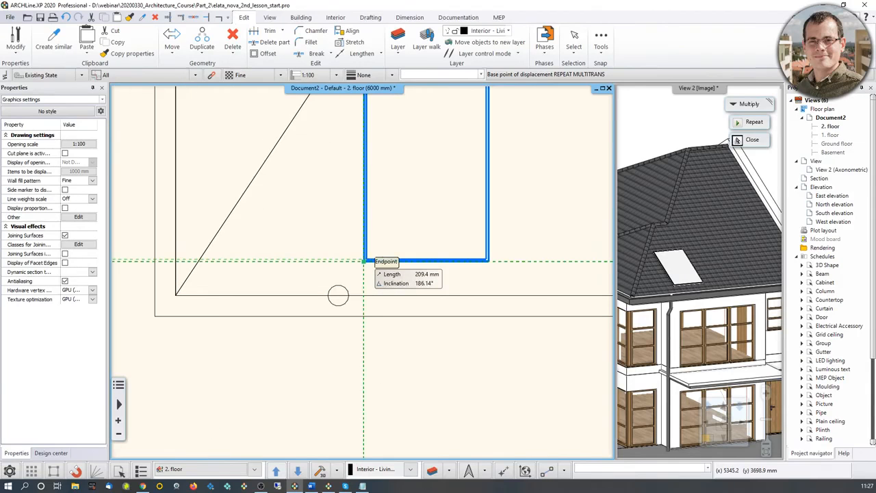
{"action": "left_click", "coordinate": [364, 261]}
{"action": "scroll", "coordinate": [388, 278], "scroll_direction": "down", "scroll_amount": 3}
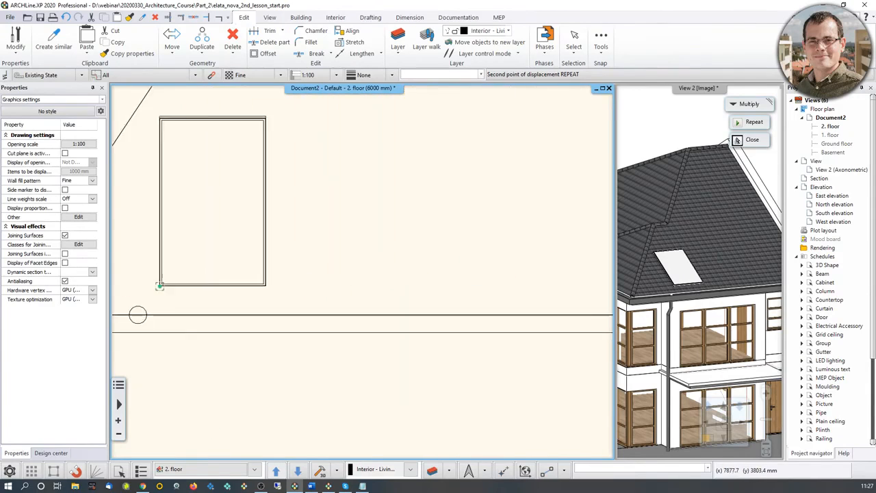
{"action": "scroll", "coordinate": [387, 277], "scroll_direction": "down", "scroll_amount": 2}
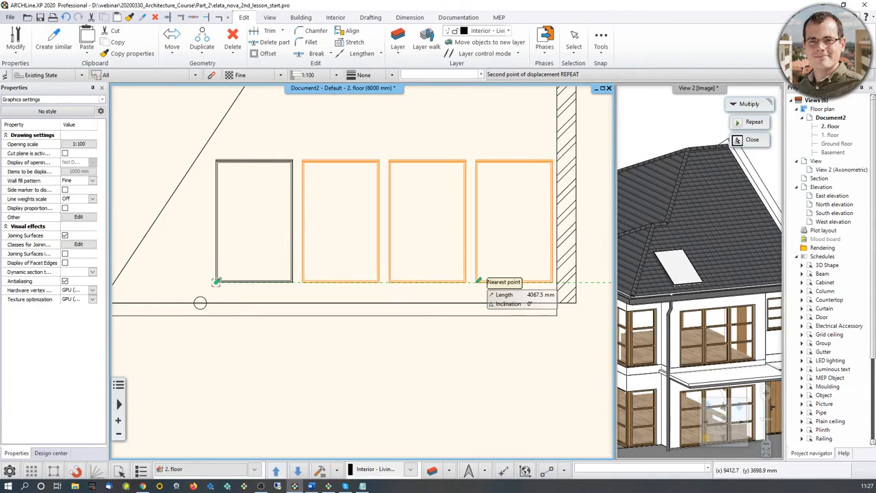
{"action": "type", "text": "3600"}
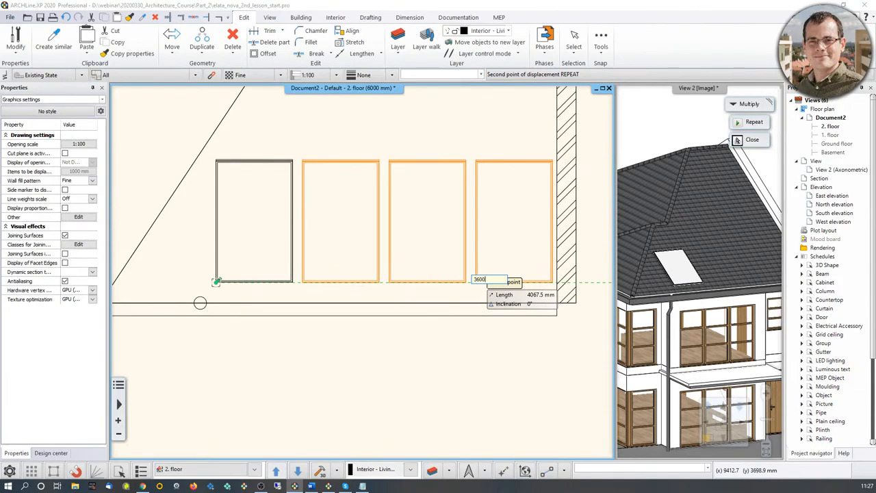
{"action": "key", "text": "Return"}
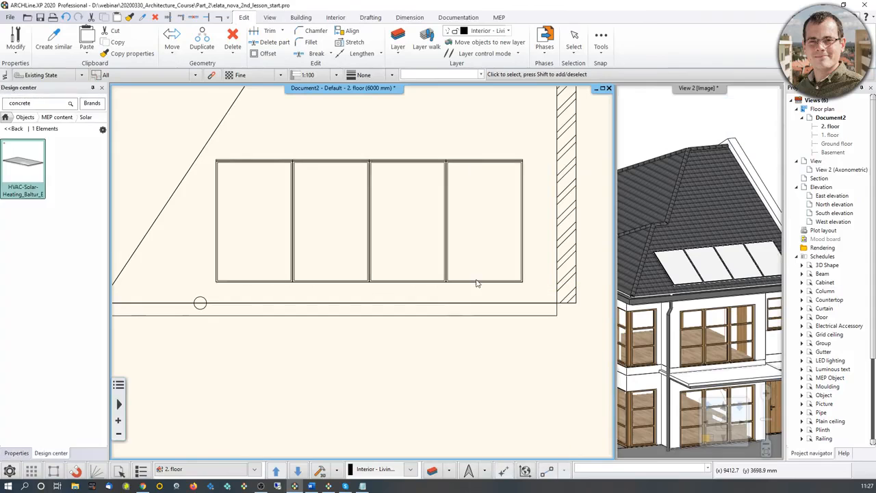
Step: Make the 3D view the larger window and examine the row of solar panels and the whole house
{"action": "left_click", "coordinate": [683, 248]}
{"action": "middle_click_drag", "start_coordinate": [686, 248], "coordinate": [714, 254]}
{"action": "scroll", "coordinate": [714, 254], "scroll_direction": "up", "scroll_amount": 5}
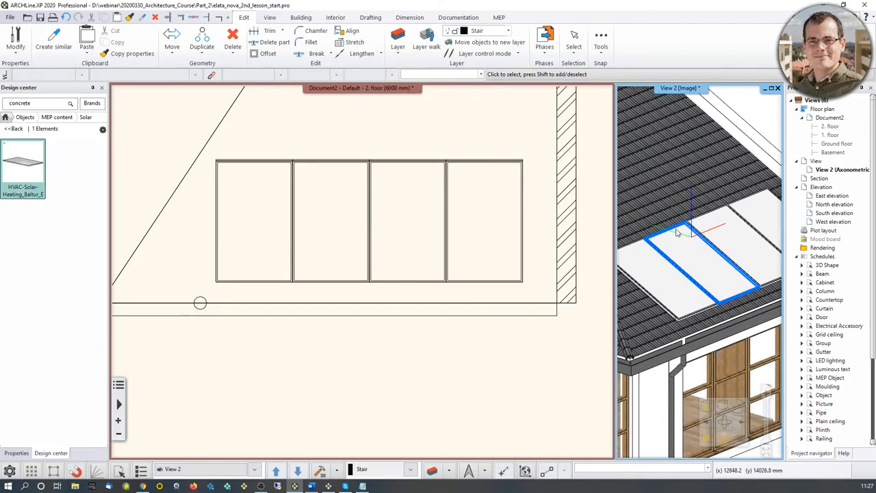
{"action": "left_click", "coordinate": [705, 438]}
{"action": "scroll", "coordinate": [430, 195], "scroll_direction": "up", "scroll_amount": 5}
{"action": "middle_click_drag", "start_coordinate": [414, 267], "coordinate": [381, 314]}
{"action": "scroll", "coordinate": [360, 312], "scroll_direction": "down", "scroll_amount": 5}
{"action": "middle_click_drag", "start_coordinate": [386, 274], "coordinate": [418, 274]}
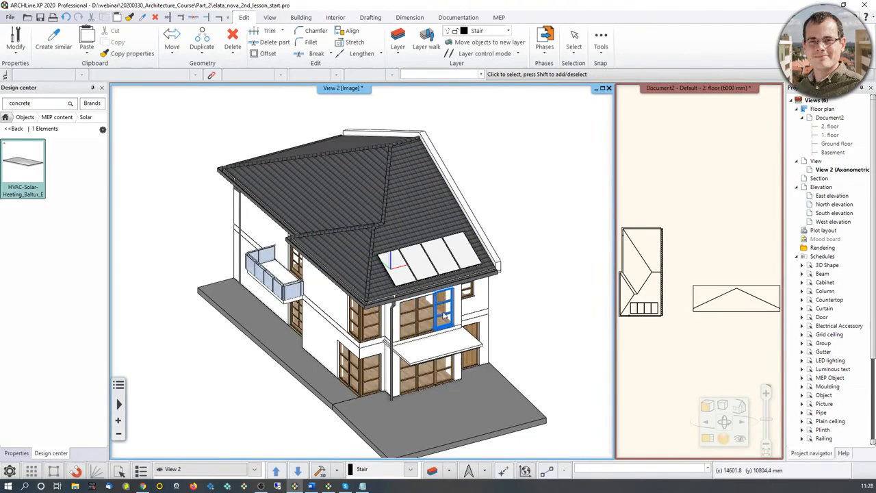
Step: Switch the floor plan view from the 2. floor down to the ground floor and fit the plan in its window
{"action": "left_click", "coordinate": [700, 271]}
{"action": "key", "text": "Page_Down"}
{"action": "key", "text": "Page_Down"}
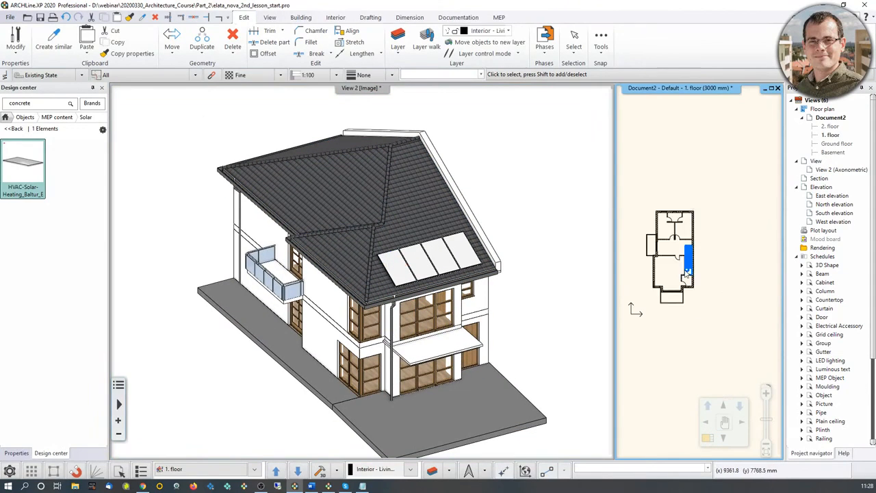
{"action": "scroll", "coordinate": [683, 278], "scroll_direction": "up", "scroll_amount": 3}
{"action": "middle_click_drag", "start_coordinate": [702, 268], "coordinate": [702, 280]}
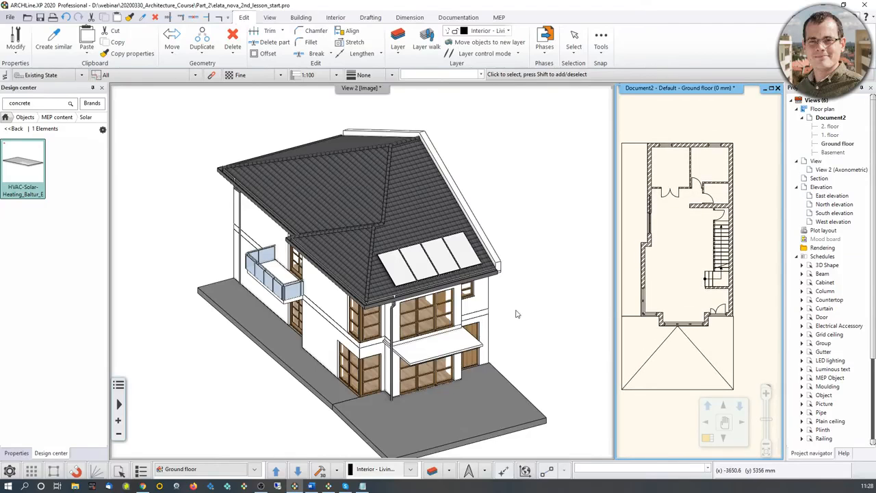
Step: Examine the front facade in 3D, including the staircase behind the ground-floor windows
{"action": "left_click", "coordinate": [480, 316]}
{"action": "middle_click_drag", "start_coordinate": [464, 322], "coordinate": [462, 312]}
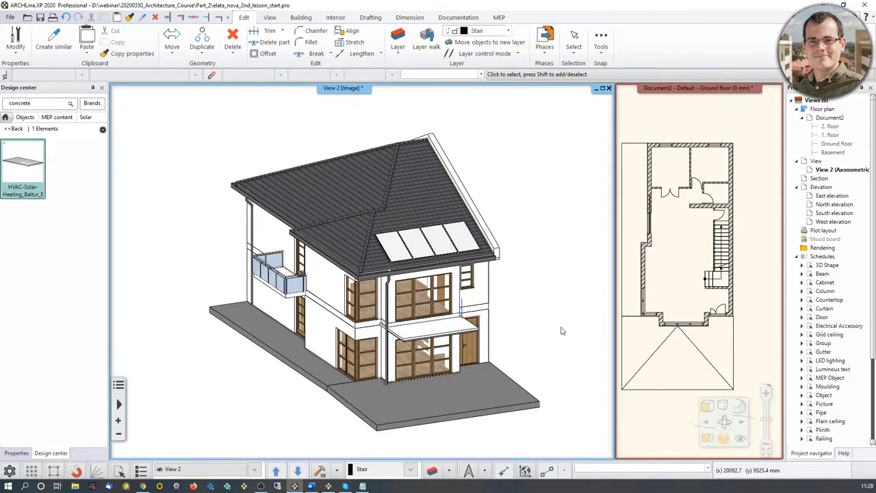
{"action": "middle_click_drag", "start_coordinate": [552, 323], "coordinate": [412, 320]}
{"action": "scroll", "coordinate": [412, 320], "scroll_direction": "up", "scroll_amount": 6}
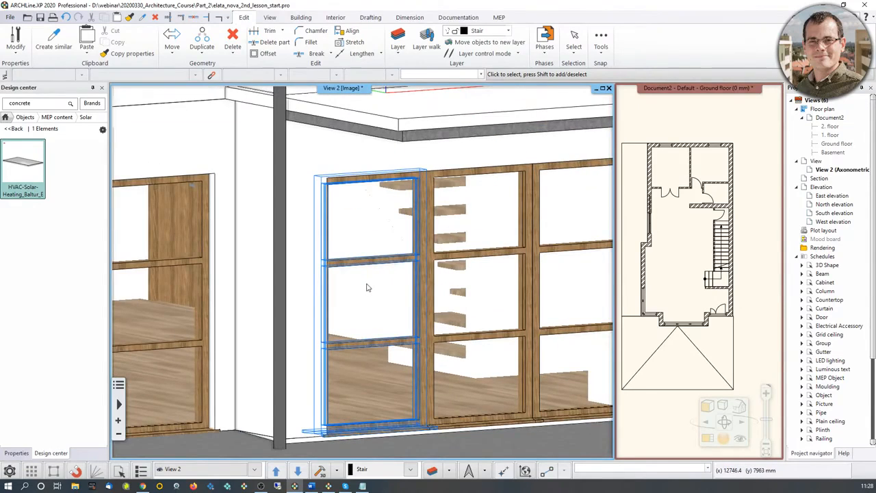
{"action": "scroll", "coordinate": [375, 258], "scroll_direction": "down", "scroll_amount": 5}
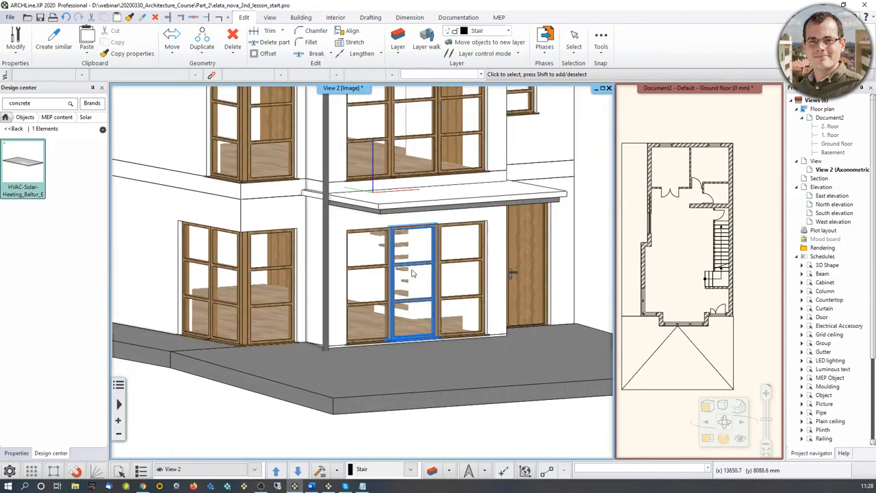
{"action": "middle_click_drag", "start_coordinate": [405, 263], "coordinate": [402, 252]}
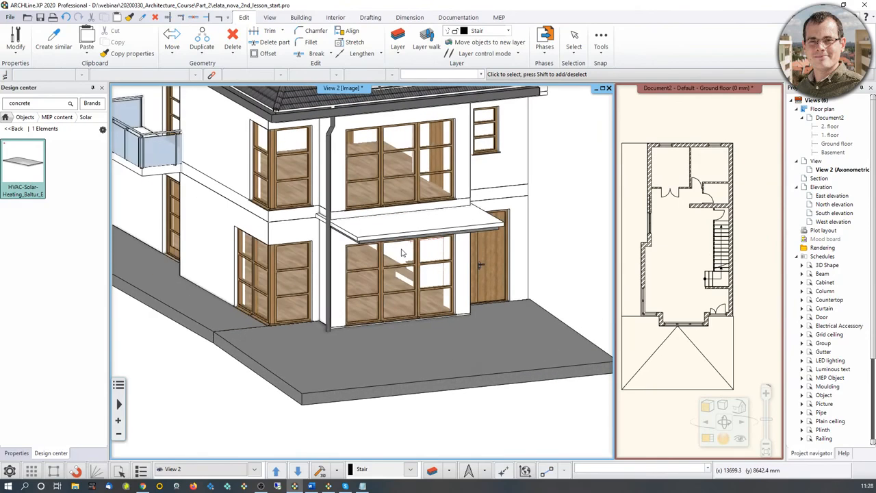
{"action": "scroll", "coordinate": [402, 253], "scroll_direction": "down", "scroll_amount": 3}
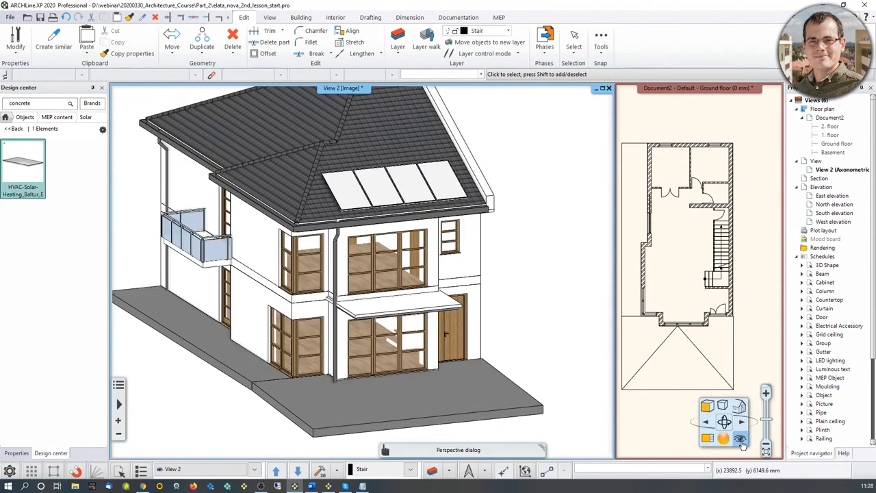
Step: Set up an interior perspective camera in the ground-floor room facing the staircase and save it as a view
{"action": "left_click", "coordinate": [741, 441]}
{"action": "left_click_drag", "start_coordinate": [553, 241], "coordinate": [598, 185]}
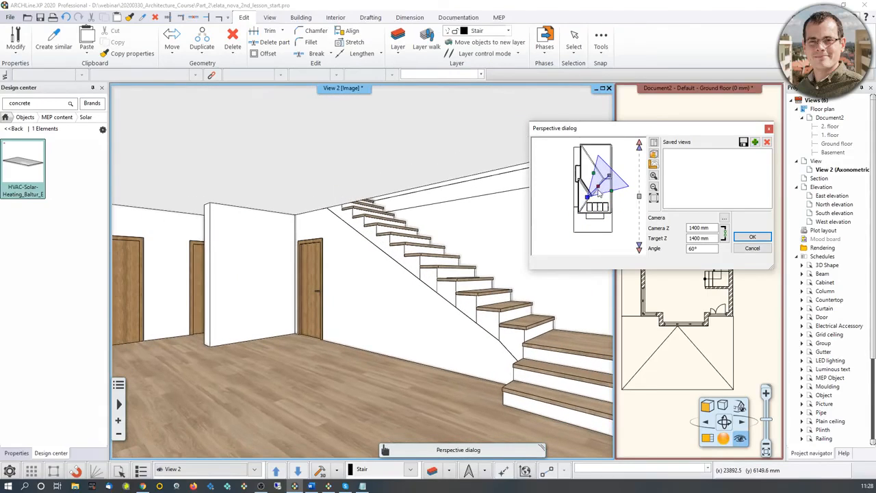
{"action": "left_click", "coordinate": [755, 141]}
{"action": "left_click", "coordinate": [753, 237]}
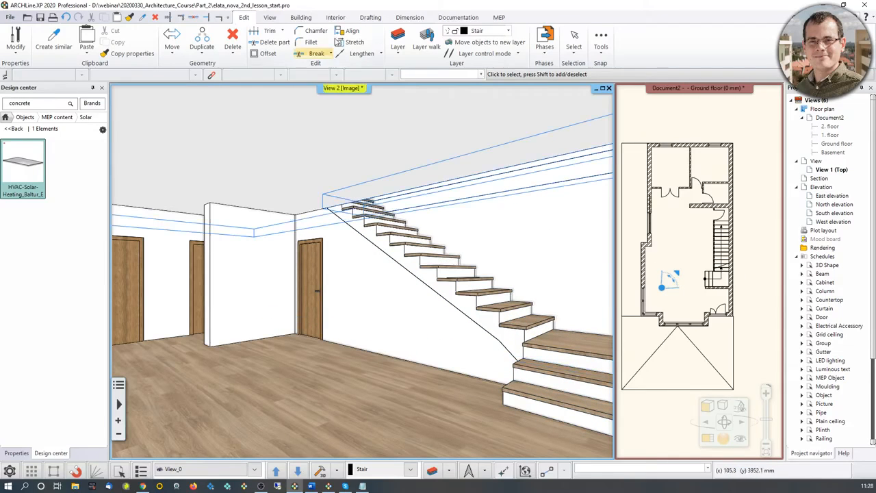
Step: Open the default properties of the Column tool
{"action": "left_click", "coordinate": [300, 17]}
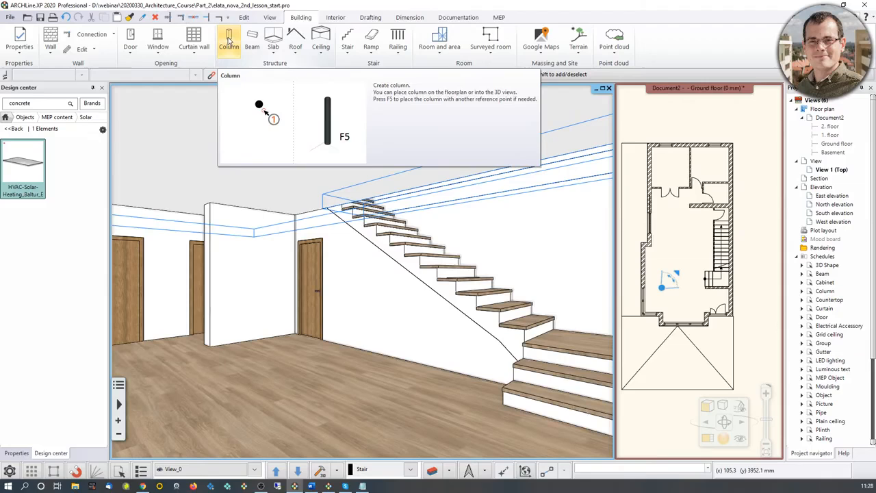
{"action": "right_click", "coordinate": [230, 41]}
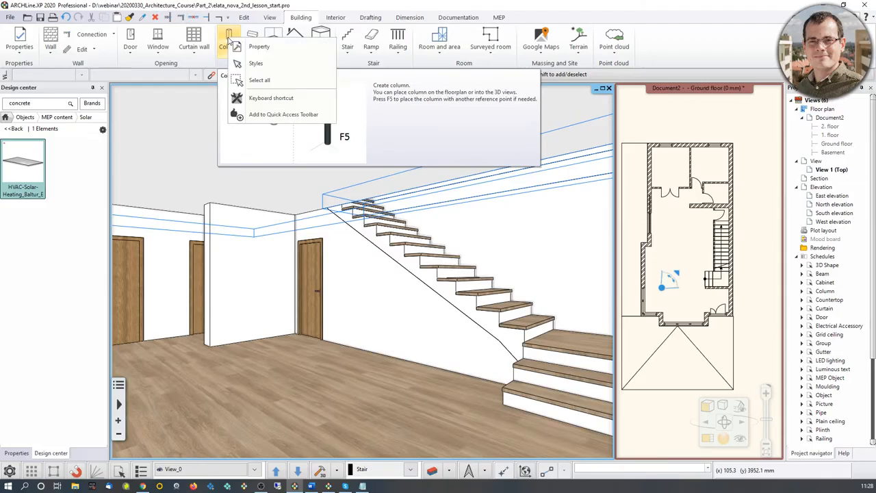
{"action": "left_click", "coordinate": [253, 47]}
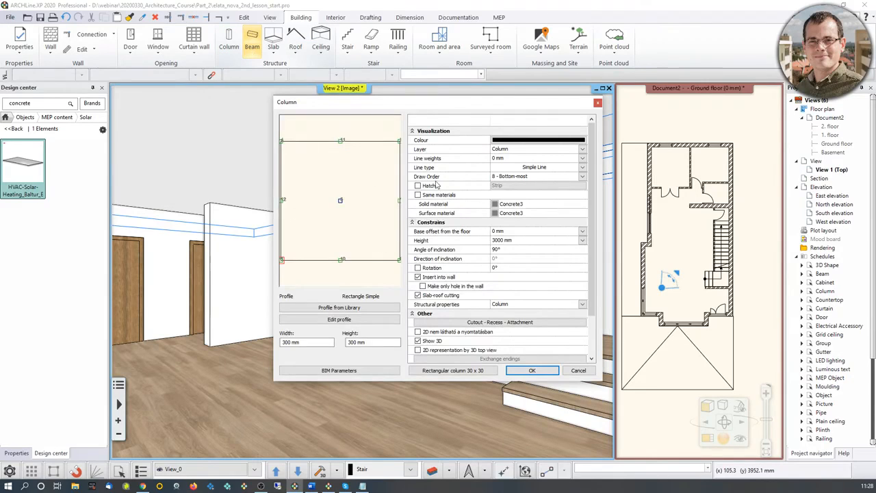
Step: Set the rectangular column profile to 100 mm width and 50 mm height
{"action": "double_click", "coordinate": [286, 342]}
{"action": "type", "text": "100"}
{"action": "double_click", "coordinate": [353, 343]}
{"action": "type", "text": "5"}
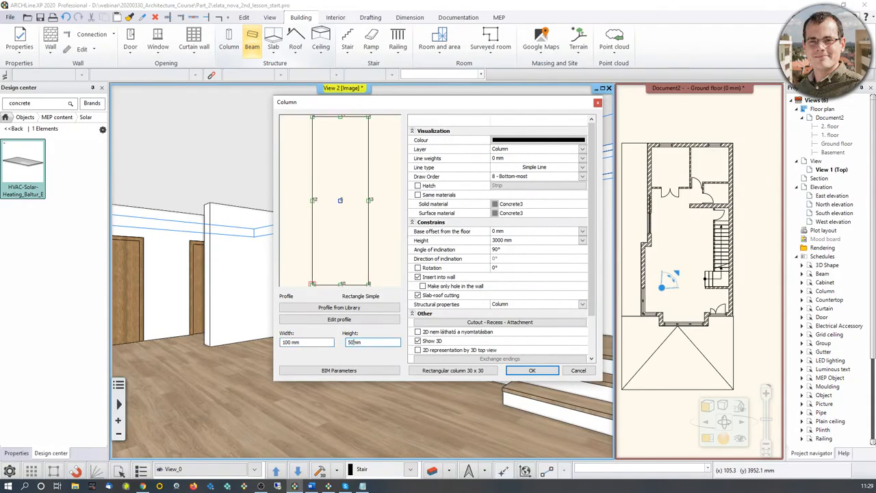
{"action": "type", "text": "0"}
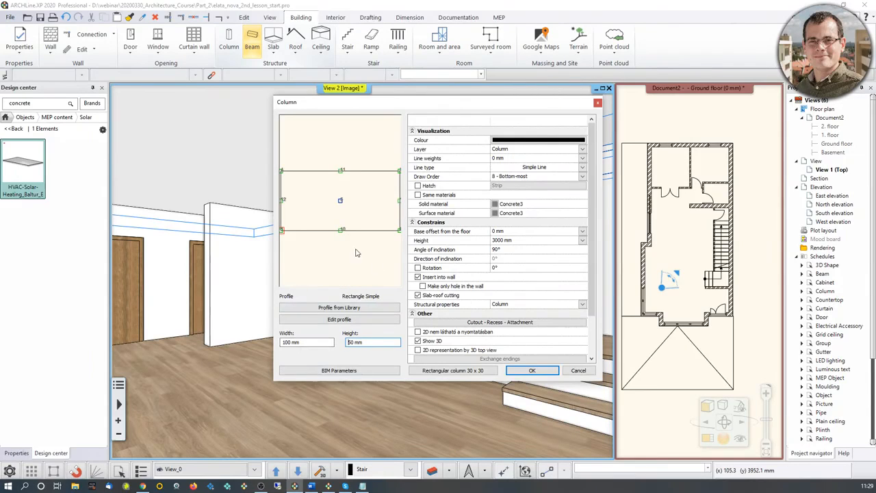
Step: Set the rectangular column profile to 50 mm width and 100 mm height
{"action": "double_click", "coordinate": [286, 342]}
{"action": "type", "text": "50"}
{"action": "double_click", "coordinate": [352, 342]}
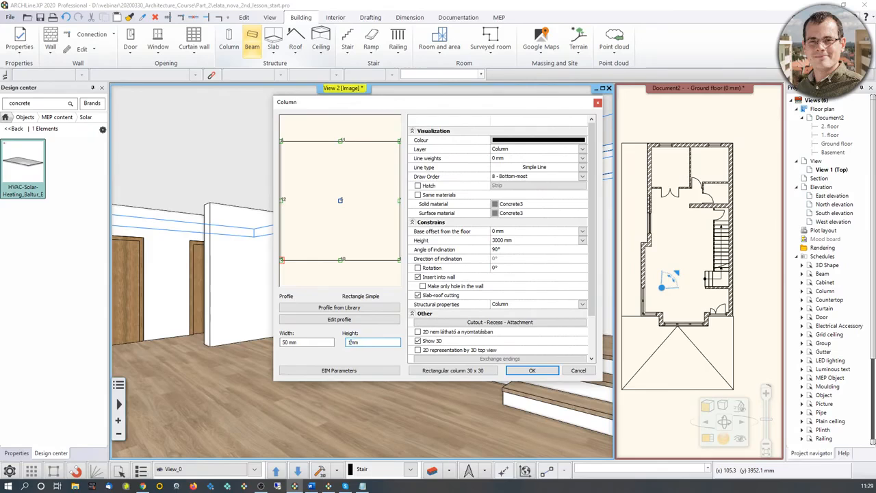
{"action": "left_click", "coordinate": [328, 343]}
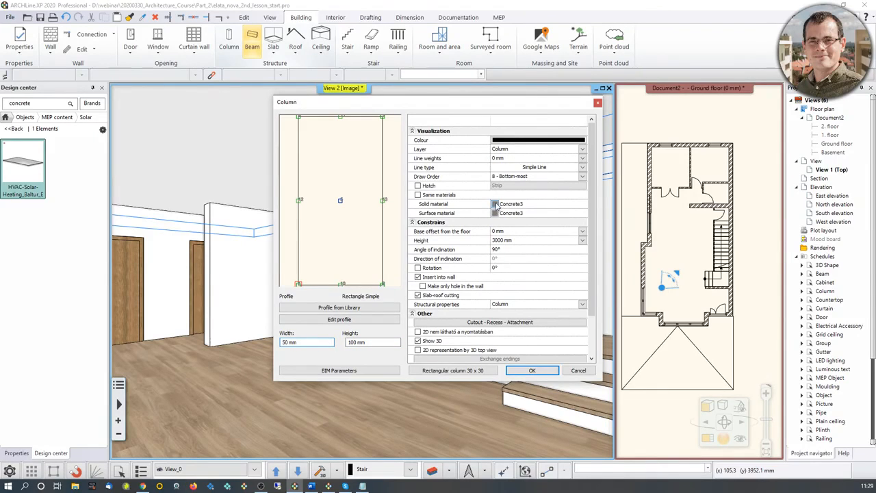
Step: Set the column's solid material to Wood-oakwhiteqtrd, searching the material library for "oakwhite"
{"action": "left_click", "coordinate": [506, 213]}
{"action": "scroll", "coordinate": [593, 252], "scroll_direction": "down", "scroll_amount": 3}
{"action": "scroll", "coordinate": [593, 255], "scroll_direction": "up", "scroll_amount": 3}
{"action": "left_click", "coordinate": [420, 119]}
{"action": "left_click", "coordinate": [462, 105]}
{"action": "type", "text": "oakwhite"}
{"action": "key", "text": "Return"}
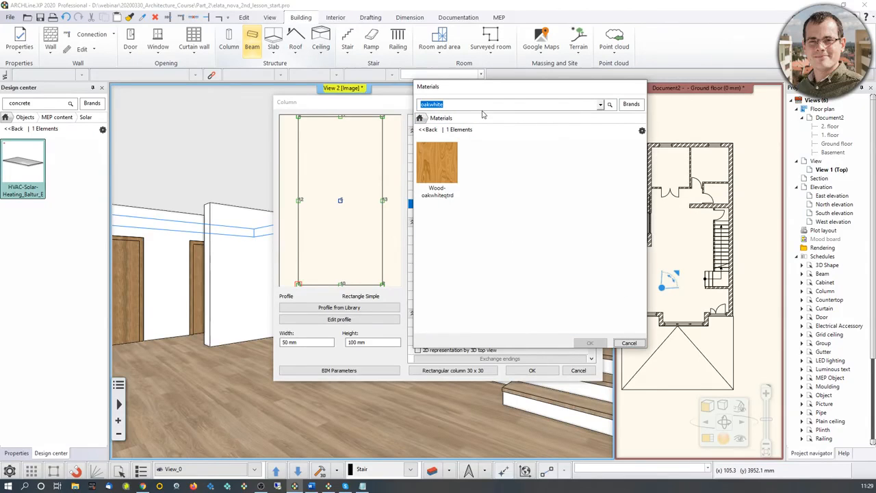
{"action": "left_click", "coordinate": [447, 179]}
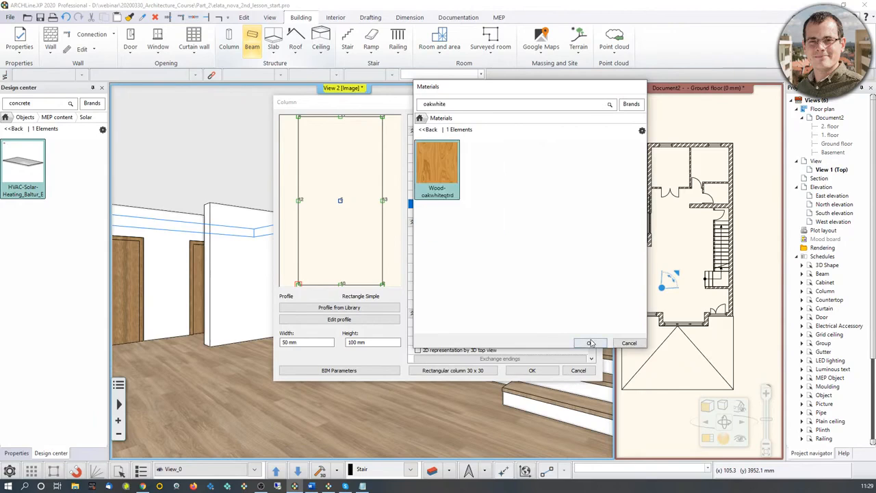
{"action": "left_click", "coordinate": [591, 343]}
Step: Assign the same Wood-oakwhiteqtrd material to the column's surface
{"action": "left_click", "coordinate": [495, 214]}
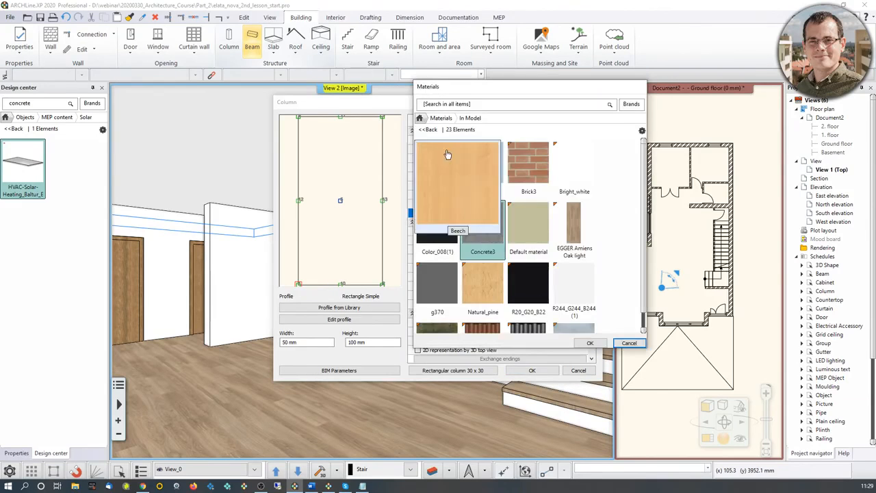
{"action": "left_click", "coordinate": [448, 105]}
{"action": "type", "text": "w"}
{"action": "key", "text": "BackSpace"}
{"action": "type", "text": "oakwhite"}
{"action": "key", "text": "Return"}
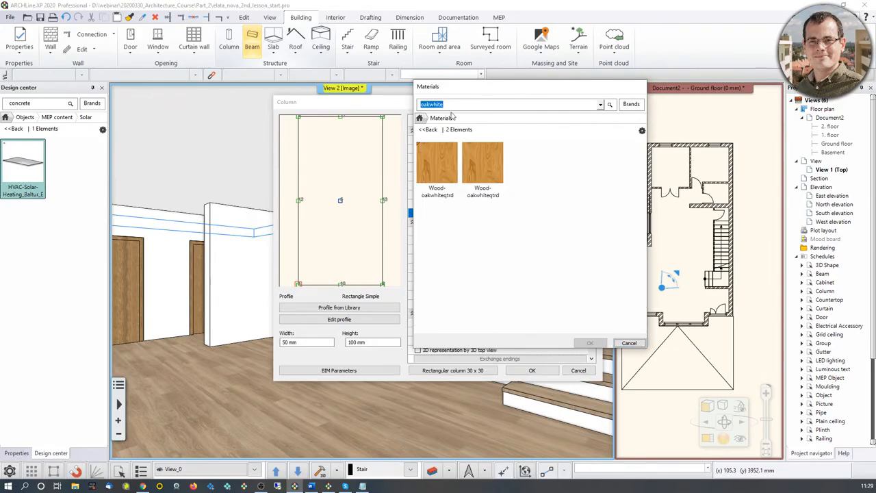
{"action": "left_click", "coordinate": [437, 165]}
{"action": "left_click", "coordinate": [587, 342]}
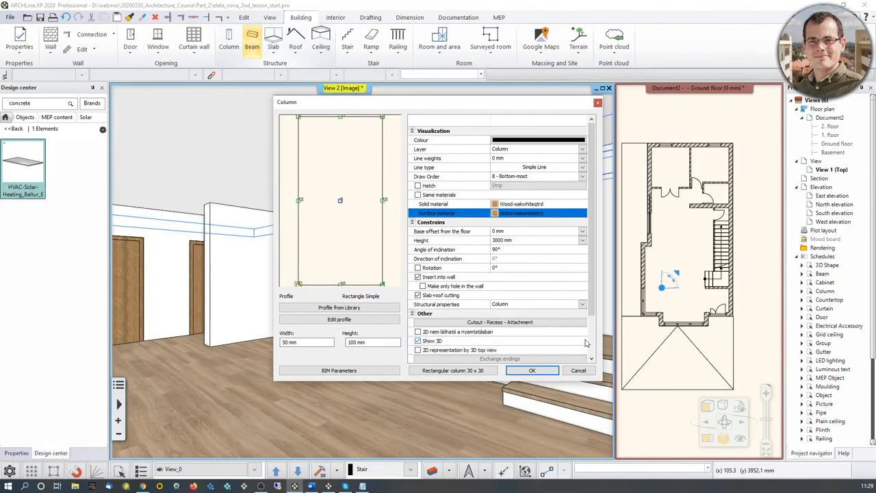
Step: Set the column's base offset from the floor to 675 mm and its height to 7500 mm
{"action": "left_click", "coordinate": [502, 231]}
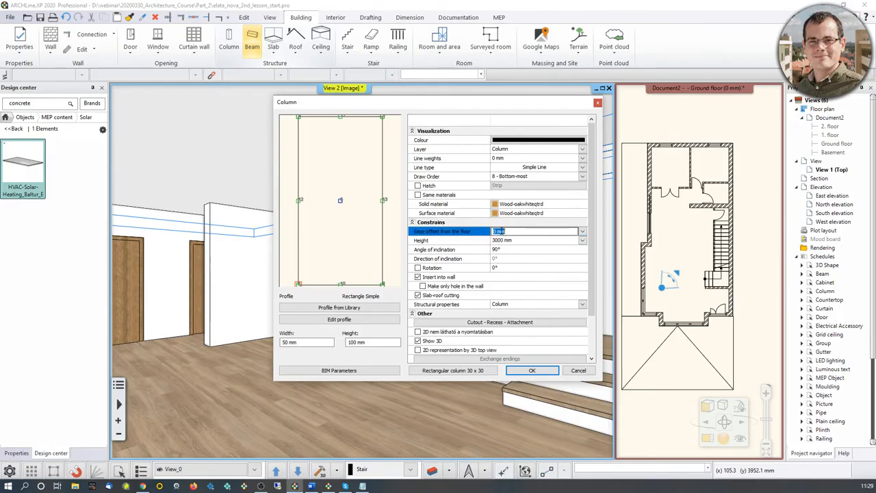
{"action": "type", "text": "675"}
{"action": "left_click", "coordinate": [501, 241]}
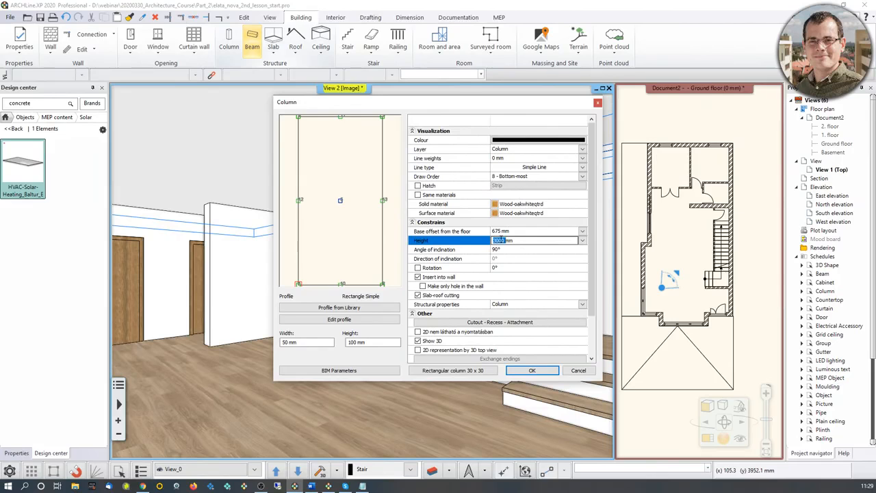
{"action": "left_click_drag", "start_coordinate": [510, 105], "coordinate": [281, 137]}
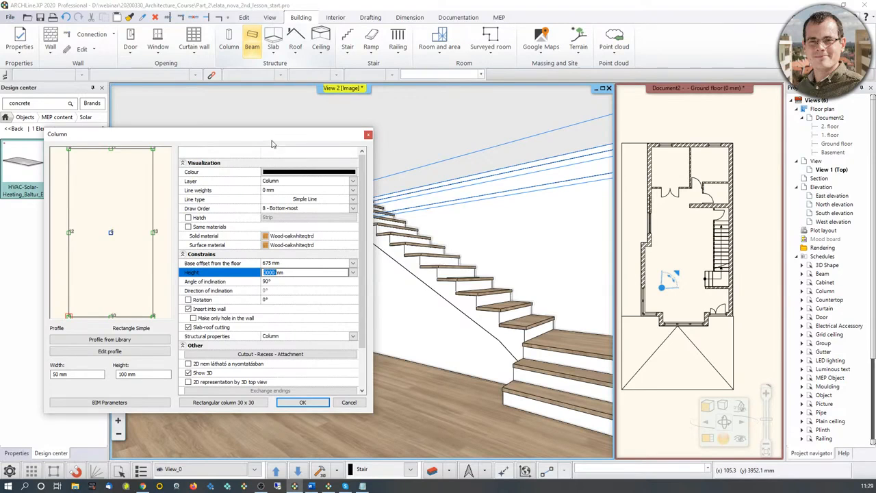
{"action": "left_click_drag", "start_coordinate": [273, 139], "coordinate": [391, 121]}
{"action": "type", "text": "7500"}
{"action": "key", "text": "Return"}
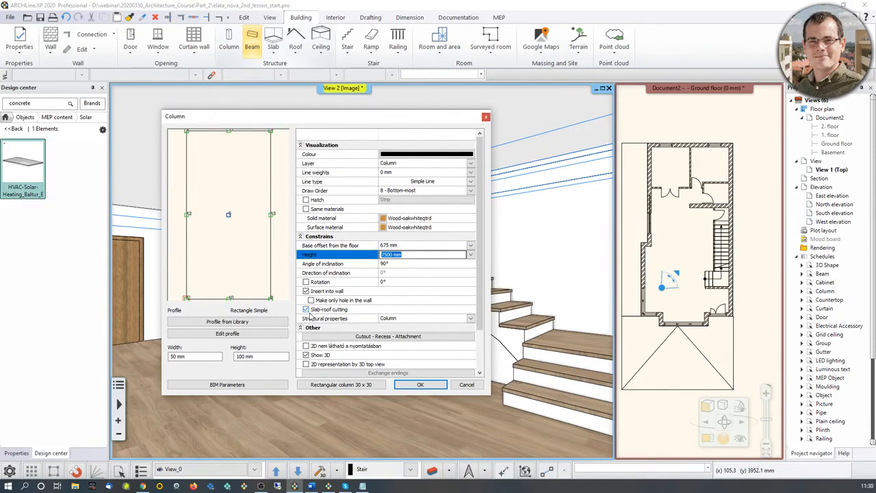
Step: Turn off slab-roof cutting for the column and accept the column settings
{"action": "left_click", "coordinate": [306, 310]}
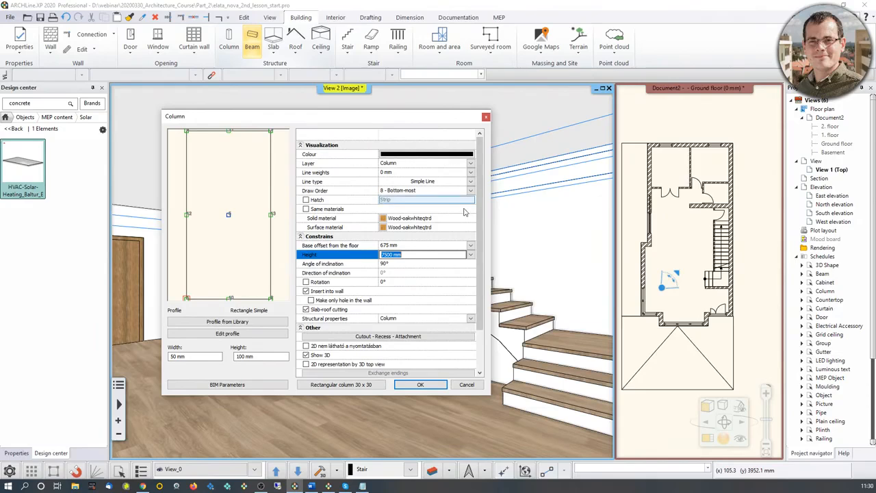
{"action": "left_click", "coordinate": [306, 309]}
{"action": "left_click", "coordinate": [421, 385]}
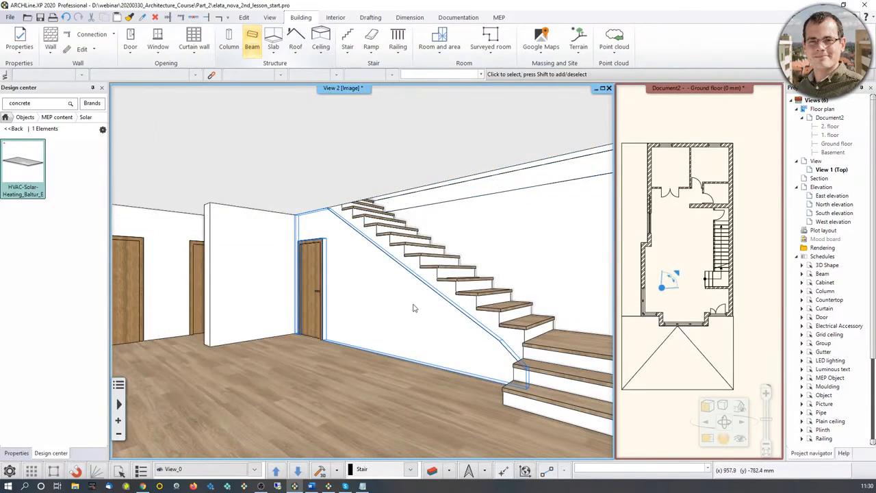
Step: Swap the ground floor plan into the main view, with the staircase area in sight
{"action": "scroll", "coordinate": [684, 272], "scroll_direction": "up", "scroll_amount": 5}
{"action": "middle_click_drag", "start_coordinate": [686, 272], "coordinate": [678, 349]}
{"action": "left_click", "coordinate": [707, 439]}
{"action": "scroll", "coordinate": [447, 285], "scroll_direction": "up", "scroll_amount": 6}
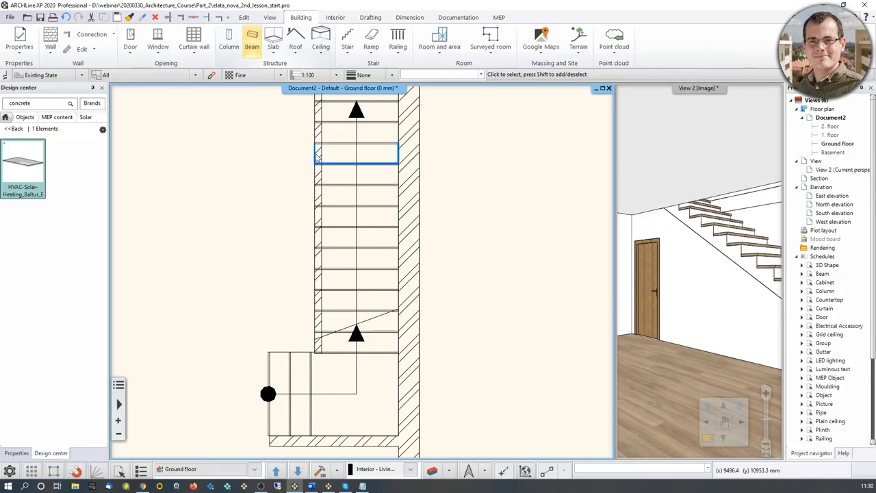
{"action": "scroll", "coordinate": [298, 243], "scroll_direction": "down", "scroll_amount": 3}
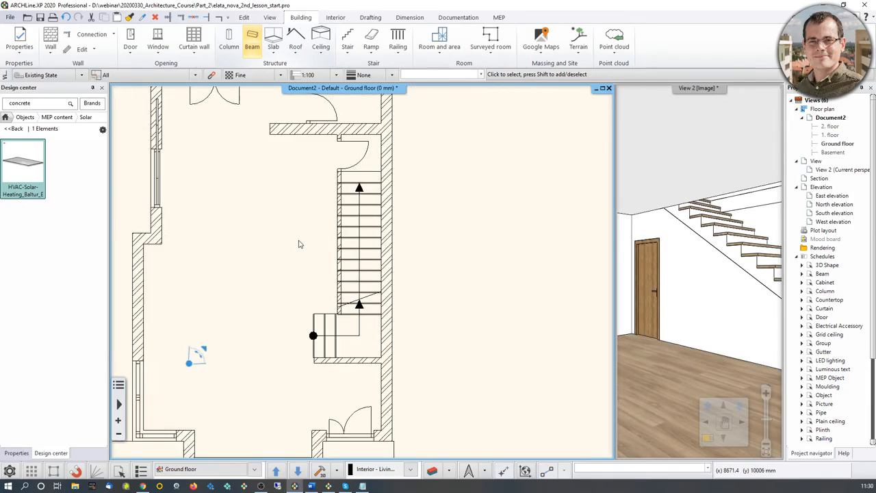
{"action": "scroll", "coordinate": [298, 244], "scroll_direction": "down", "scroll_amount": 2}
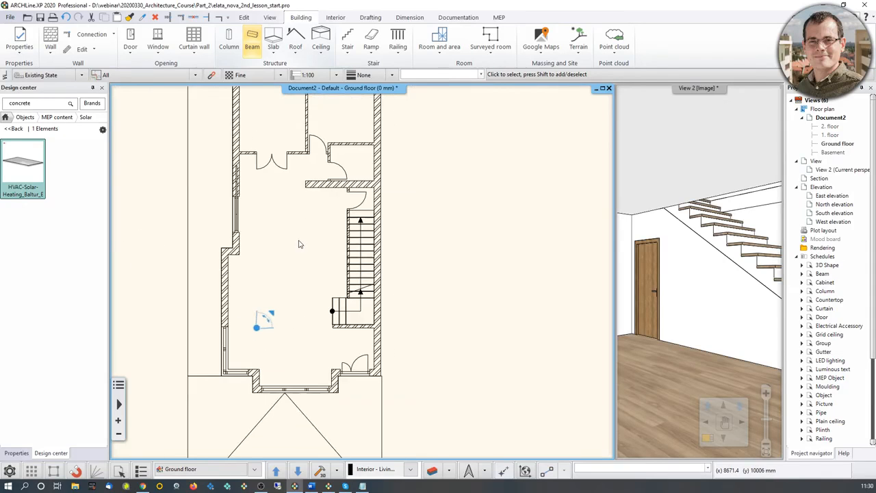
Step: Switch on all layers in the elata_nova_START-Ground floor layer filter
{"action": "left_click", "coordinate": [433, 472]}
{"action": "left_click", "coordinate": [492, 174]}
{"action": "left_click", "coordinate": [493, 180]}
{"action": "right_click", "coordinate": [493, 179]}
{"action": "key", "text": "Escape"}
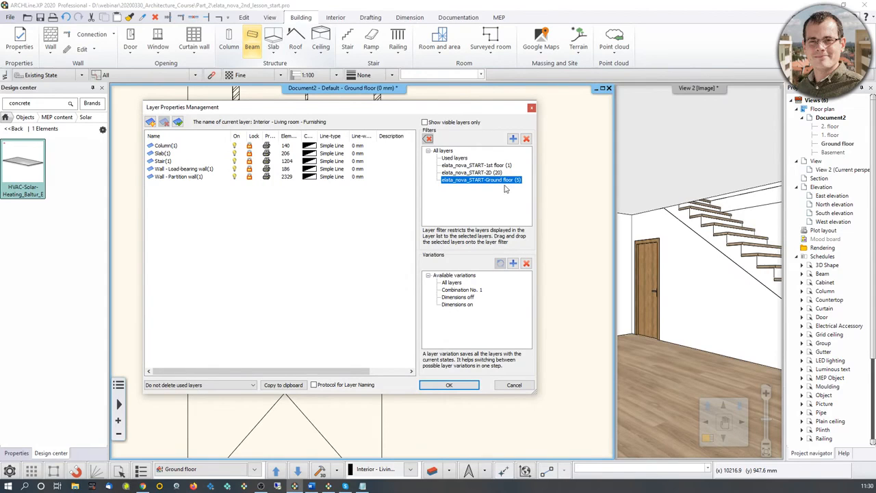
{"action": "left_click", "coordinate": [494, 173]}
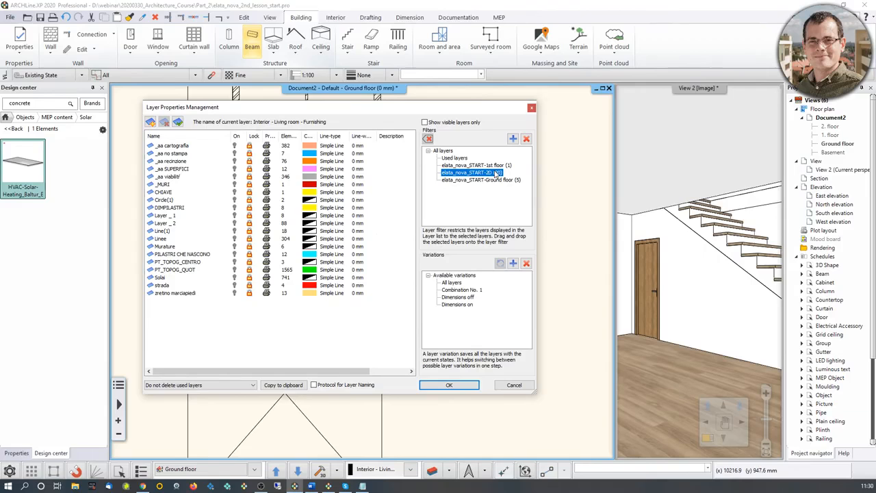
{"action": "left_click", "coordinate": [449, 384]}
Step: Place a wooden column over the lowest column outline beside the stair flight, snapping to the outline's corner
{"action": "scroll", "coordinate": [281, 319], "scroll_direction": "up", "scroll_amount": 5}
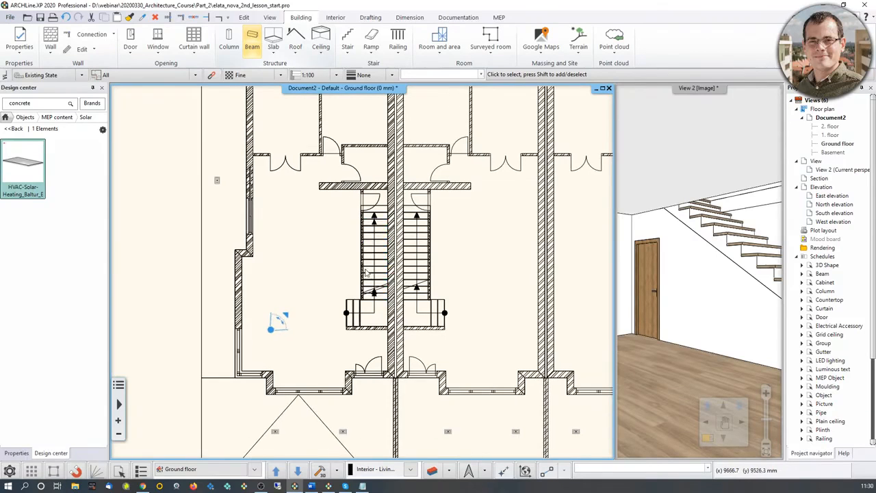
{"action": "scroll", "coordinate": [367, 295], "scroll_direction": "up", "scroll_amount": 1}
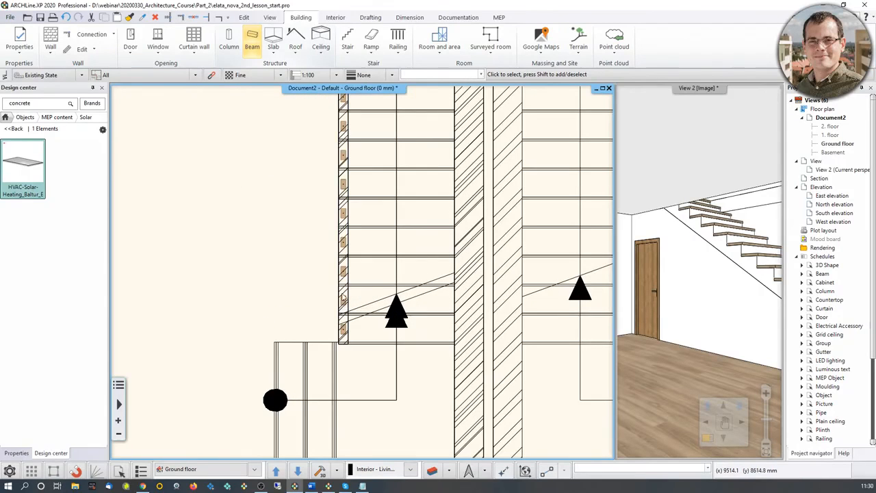
{"action": "scroll", "coordinate": [335, 295], "scroll_direction": "up", "scroll_amount": 2}
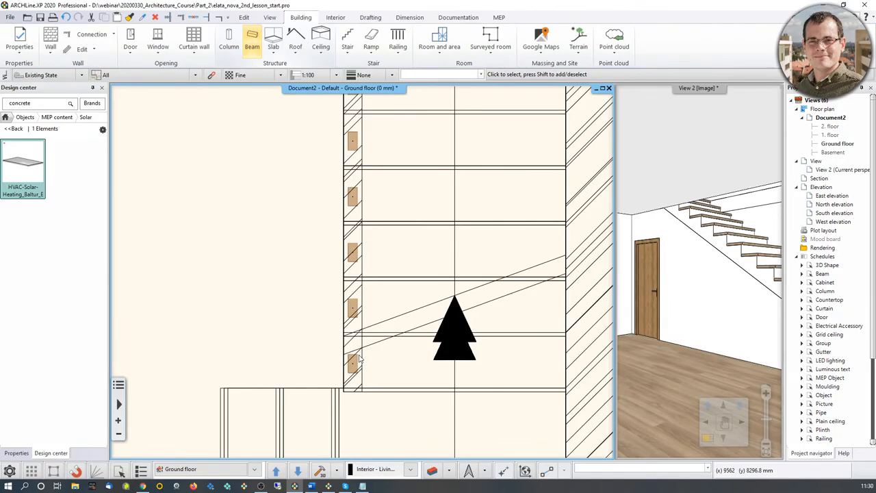
{"action": "left_click", "coordinate": [229, 40]}
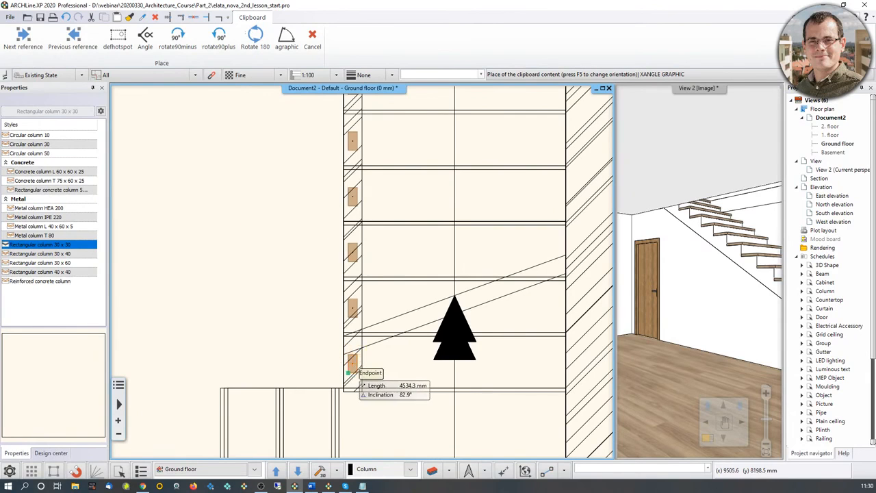
{"action": "left_click", "coordinate": [348, 372]}
{"action": "key", "text": "Escape"}
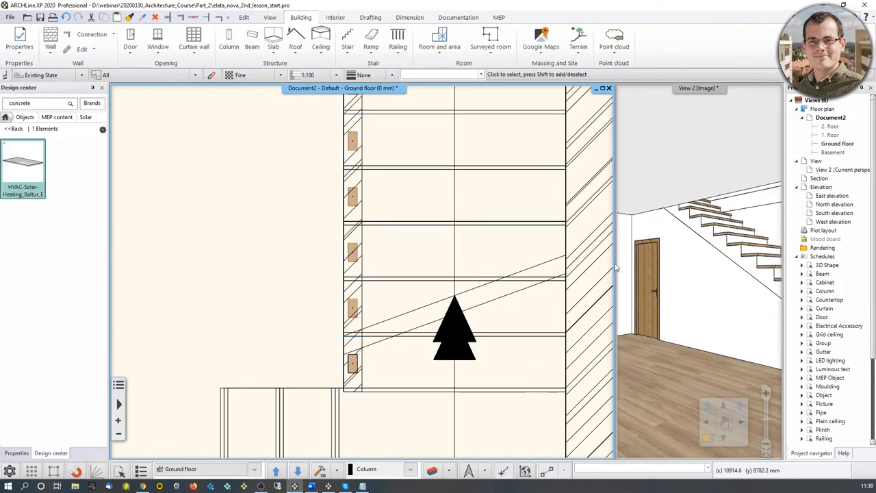
{"action": "middle_click_drag", "start_coordinate": [712, 252], "coordinate": [733, 248]}
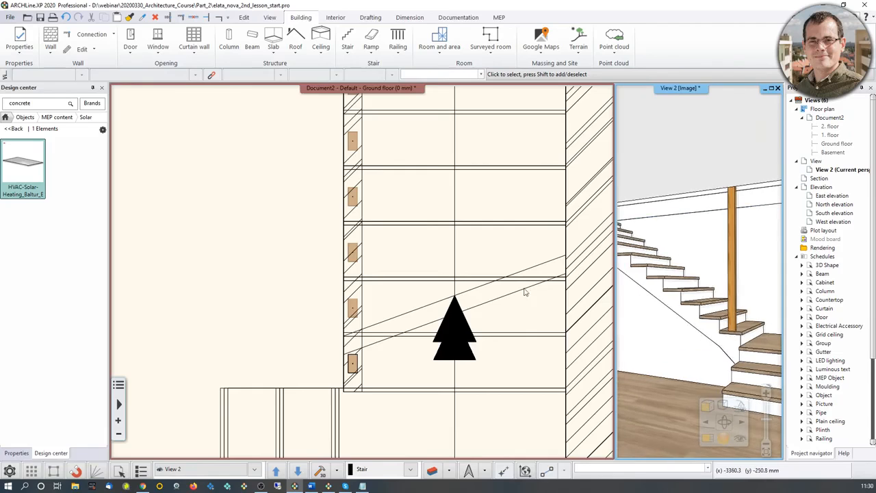
Step: Array the placed column with 12 copies along the stair edge, ending at the topmost column outline
{"action": "middle_click_drag", "start_coordinate": [418, 299], "coordinate": [411, 317]}
{"action": "scroll", "coordinate": [410, 317], "scroll_direction": "down", "scroll_amount": 2}
{"action": "middle_click_drag", "start_coordinate": [374, 227], "coordinate": [363, 295]}
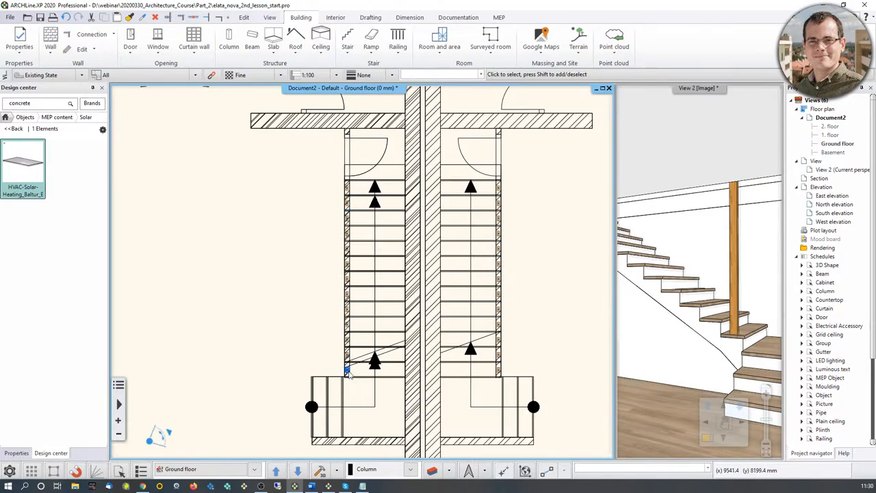
{"action": "scroll", "coordinate": [342, 361], "scroll_direction": "up", "scroll_amount": 2}
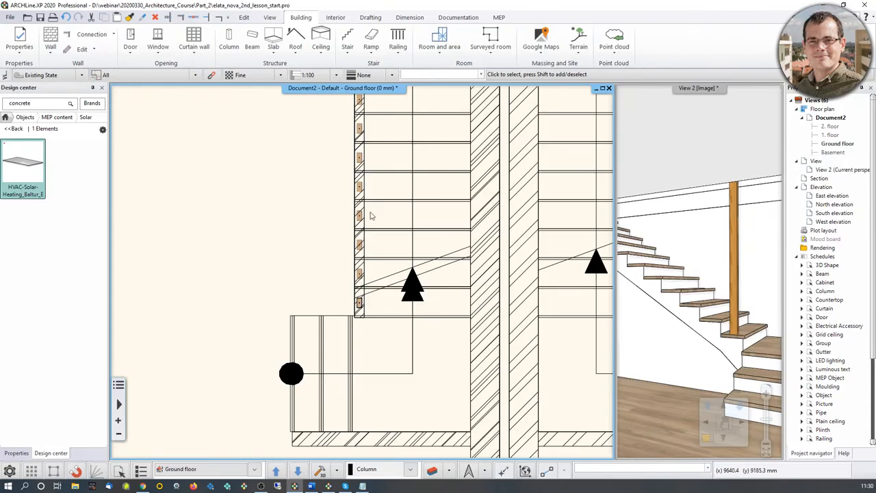
{"action": "middle_click_drag", "start_coordinate": [372, 276], "coordinate": [354, 337]}
{"action": "scroll", "coordinate": [352, 336], "scroll_direction": "up", "scroll_amount": 1}
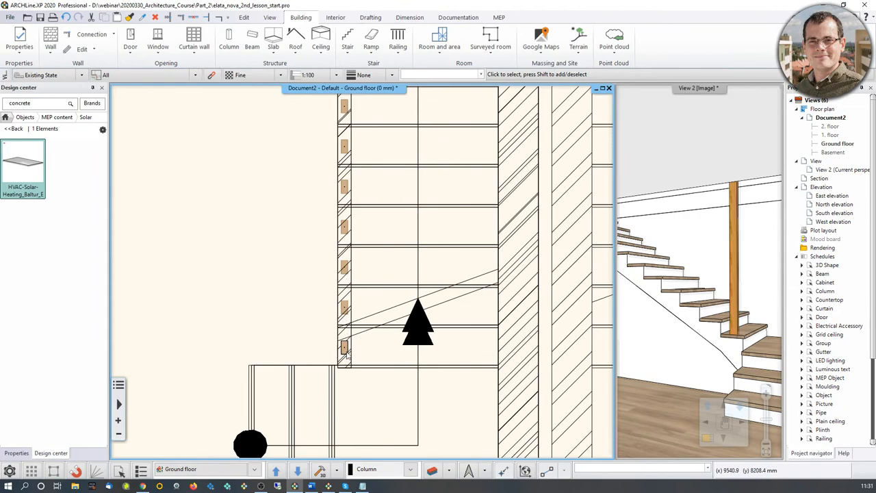
{"action": "left_click", "coordinate": [345, 347]}
{"action": "middle_click_drag", "start_coordinate": [347, 327], "coordinate": [334, 404]}
{"action": "scroll", "coordinate": [366, 281], "scroll_direction": "down", "scroll_amount": 2}
{"action": "middle_click_drag", "start_coordinate": [355, 226], "coordinate": [340, 268]}
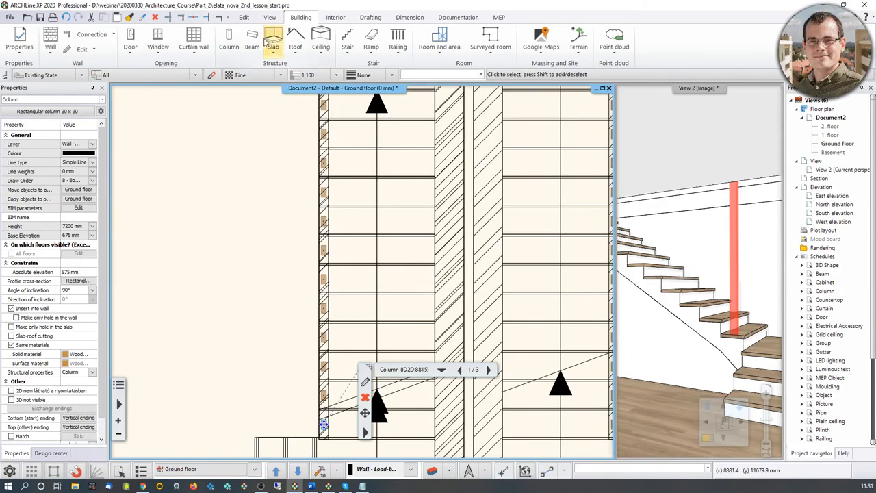
{"action": "left_click", "coordinate": [242, 18]}
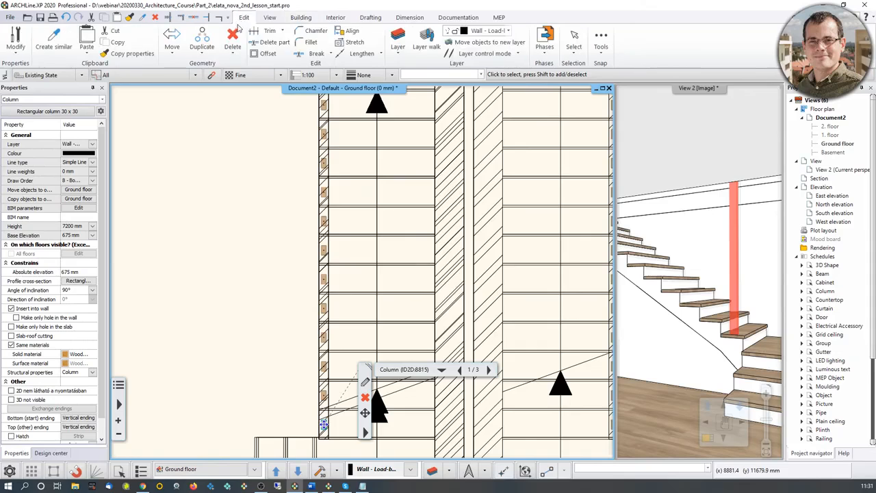
{"action": "left_click", "coordinate": [201, 56]}
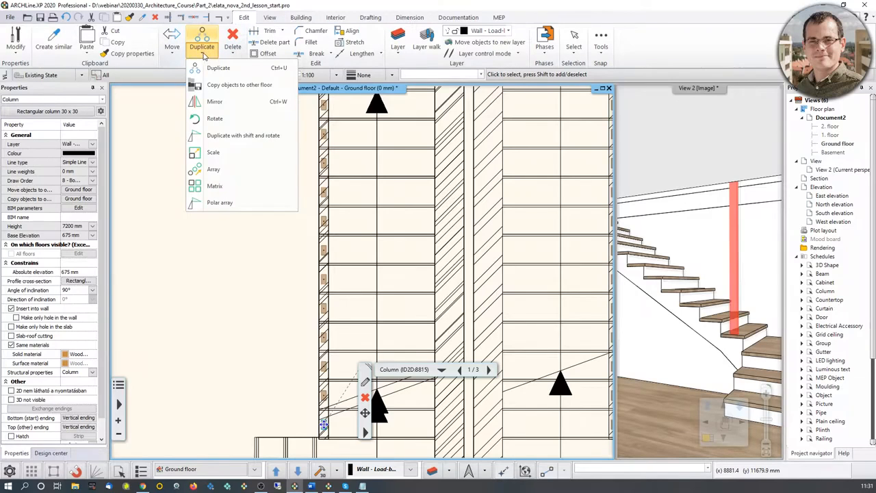
{"action": "left_click", "coordinate": [214, 170]}
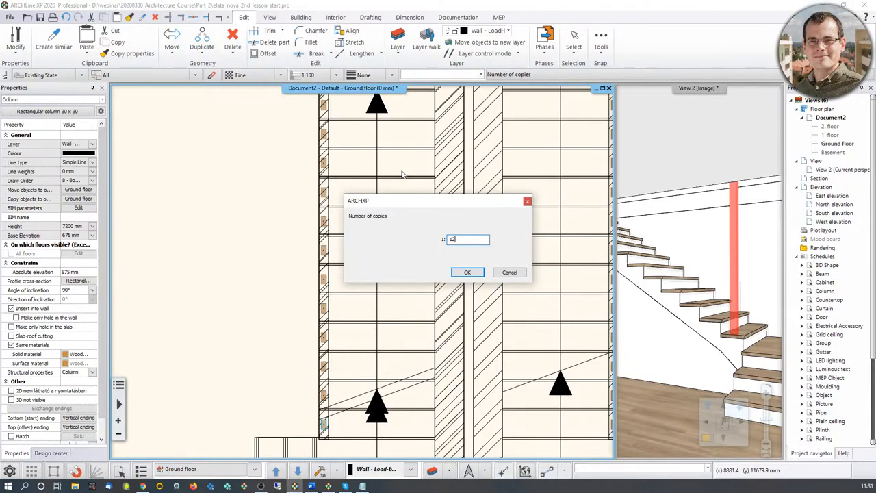
{"action": "key", "text": "Return"}
{"action": "scroll", "coordinate": [315, 336], "scroll_direction": "up", "scroll_amount": 3}
{"action": "middle_click_drag", "start_coordinate": [308, 171], "coordinate": [308, 257]}
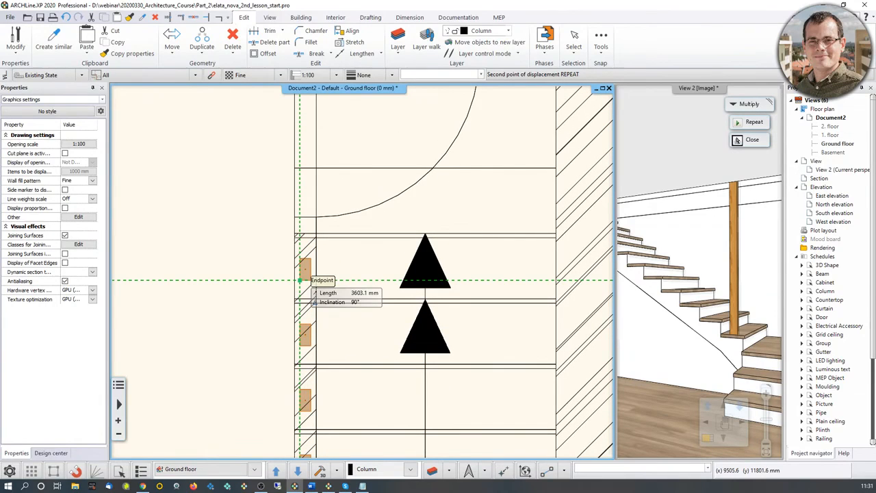
{"action": "left_click", "coordinate": [300, 280]}
Step: Inspect the row of wooden stair columns in the 3D view, from inside the room and from outside the house
{"action": "middle_click_drag", "start_coordinate": [692, 252], "coordinate": [730, 256]}
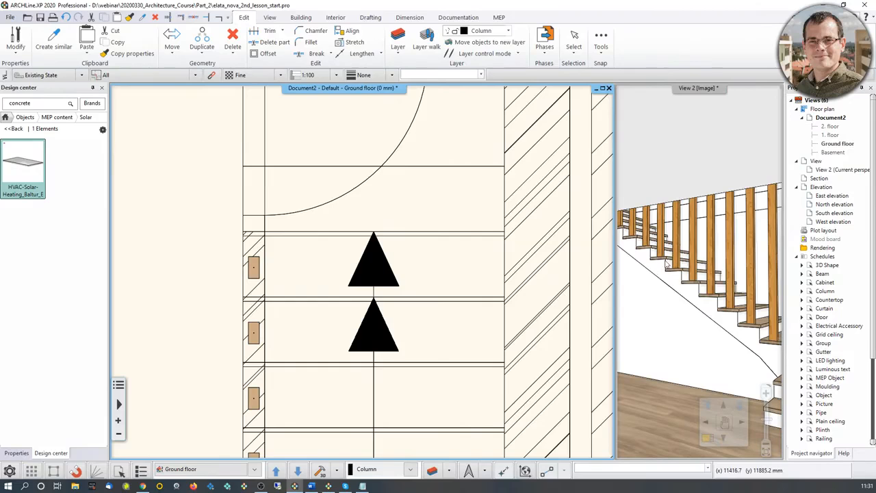
{"action": "left_click", "coordinate": [702, 436]}
{"action": "middle_click_drag", "start_coordinate": [390, 271], "coordinate": [379, 251]}
{"action": "scroll", "coordinate": [364, 185], "scroll_direction": "up", "scroll_amount": 5}
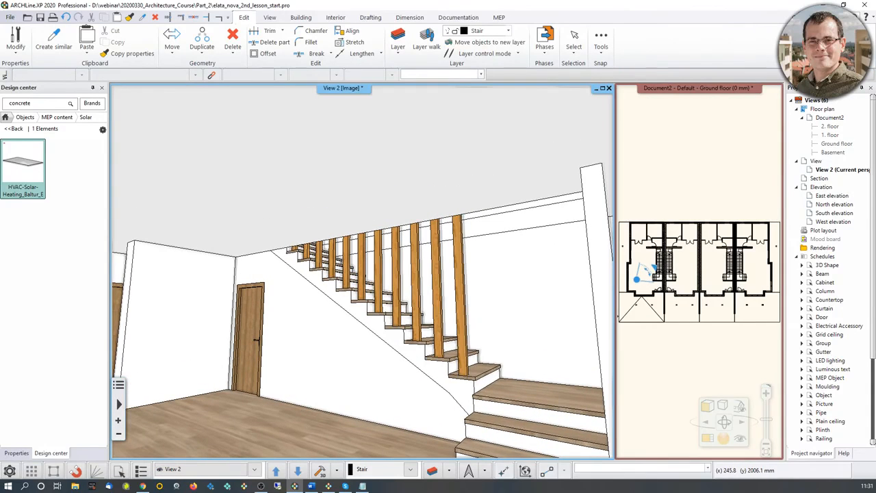
{"action": "middle_click_drag", "start_coordinate": [362, 187], "coordinate": [297, 455]}
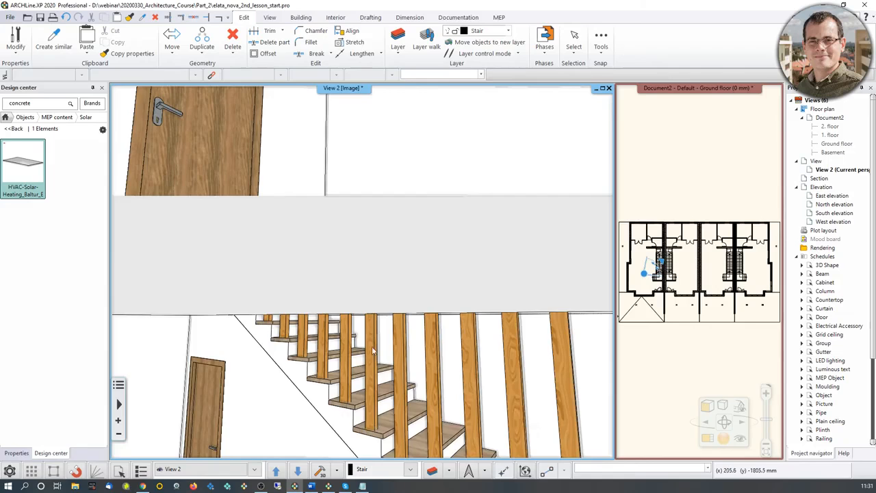
{"action": "middle_click_drag", "start_coordinate": [447, 332], "coordinate": [455, 198]}
{"action": "scroll", "coordinate": [434, 314], "scroll_direction": "down", "scroll_amount": 6}
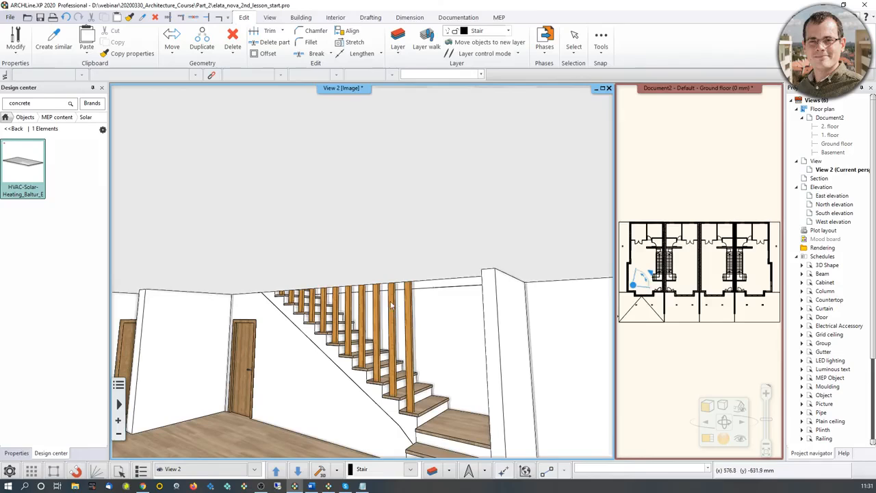
{"action": "scroll", "coordinate": [402, 333], "scroll_direction": "down", "scroll_amount": 8}
{"action": "scroll", "coordinate": [408, 332], "scroll_direction": "down", "scroll_amount": 6}
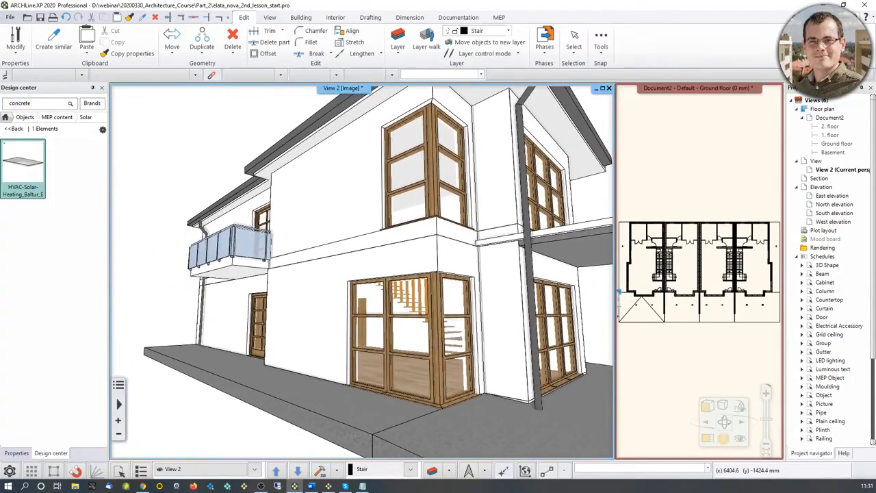
Step: Inspect the terrace in front of the corner window in the ground floor plan and the area beneath the canopy in 3D
{"action": "left_click", "coordinate": [656, 341]}
{"action": "scroll", "coordinate": [657, 328], "scroll_direction": "up", "scroll_amount": 4}
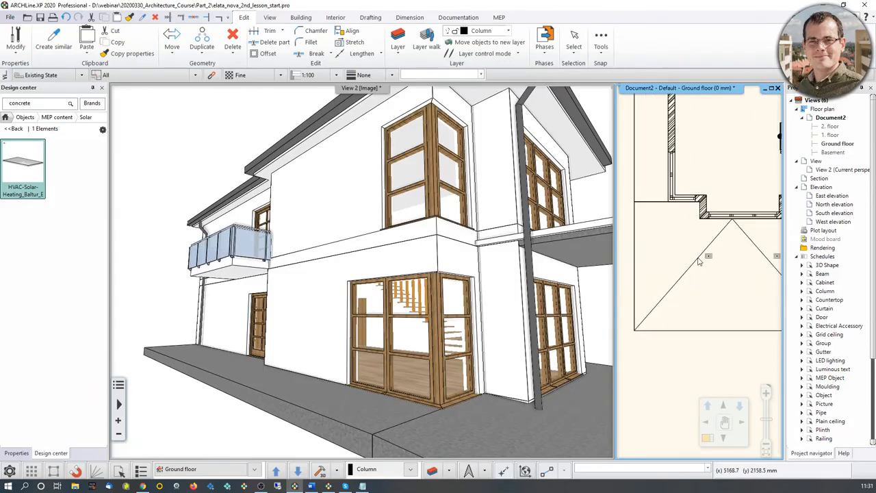
{"action": "middle_click_drag", "start_coordinate": [719, 167], "coordinate": [740, 359]}
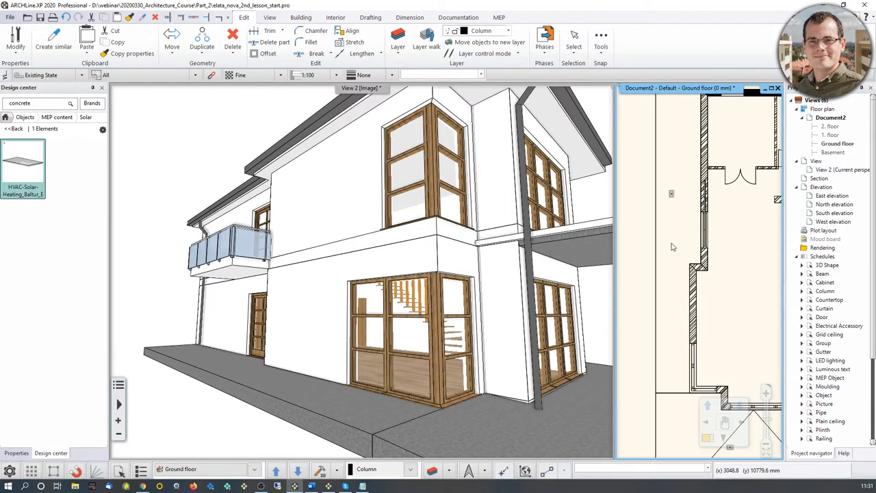
{"action": "scroll", "coordinate": [671, 247], "scroll_direction": "down", "scroll_amount": 2}
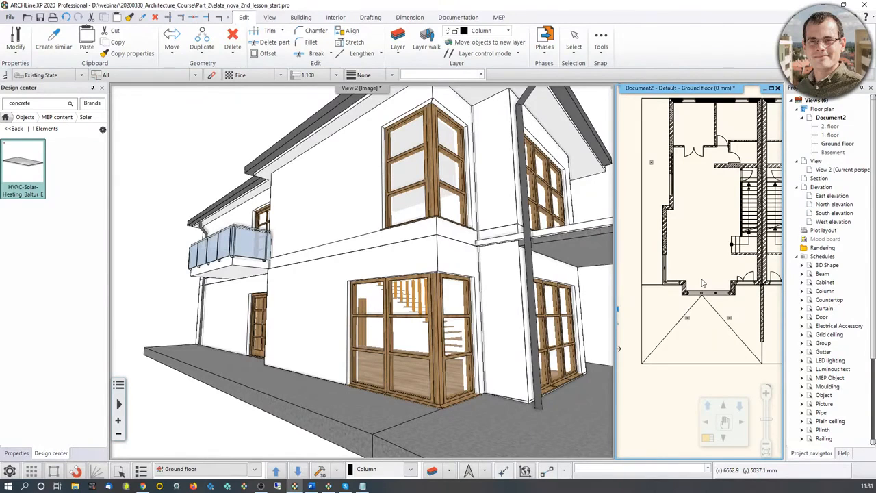
{"action": "middle_click_drag", "start_coordinate": [442, 250], "coordinate": [442, 277]}
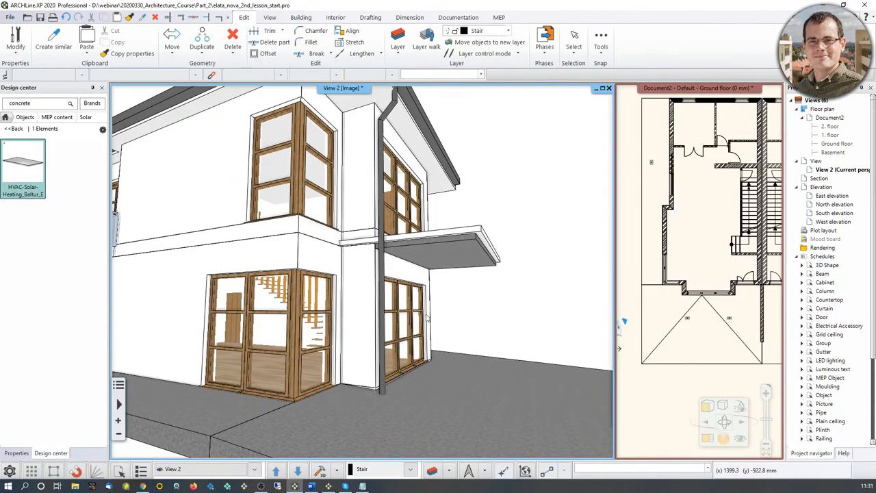
{"action": "middle_click_drag", "start_coordinate": [426, 297], "coordinate": [423, 291]}
Step: Set the default column profile to 300 mm wide and 200 mm high
{"action": "left_click", "coordinate": [300, 17]}
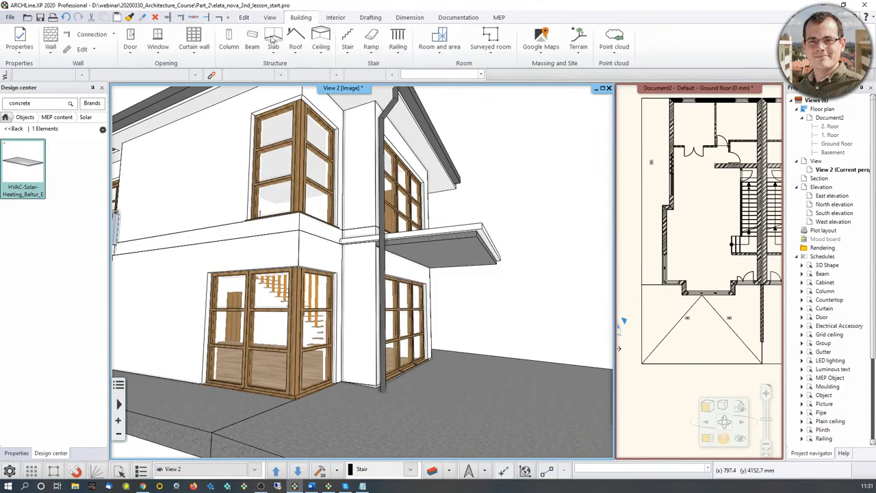
{"action": "right_click", "coordinate": [229, 41]}
{"action": "left_click", "coordinate": [258, 53]}
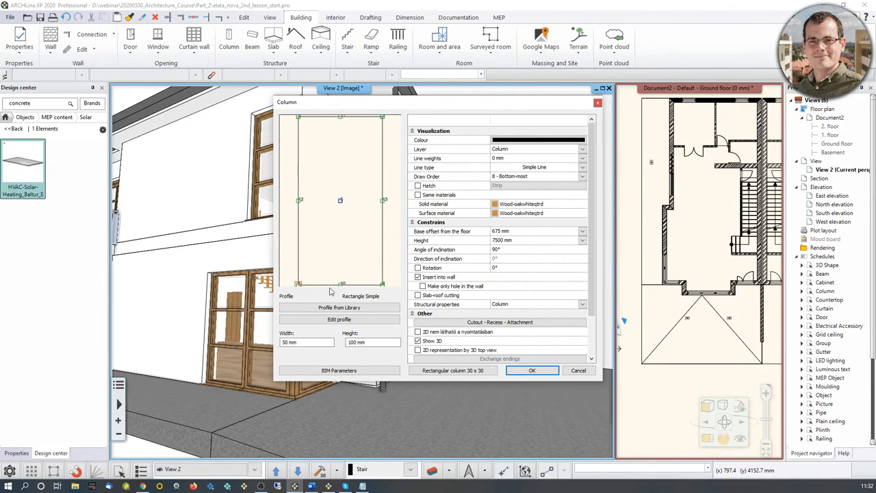
{"action": "double_click", "coordinate": [287, 342]}
{"action": "type", "text": "300"}
{"action": "double_click", "coordinate": [354, 342]}
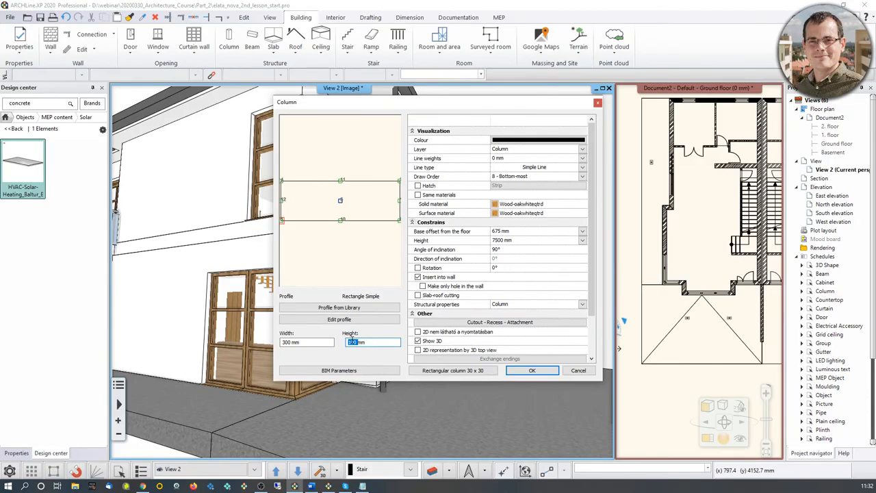
{"action": "type", "text": "200mm"}
{"action": "left_click", "coordinate": [355, 342]}
{"action": "left_click", "coordinate": [318, 340]}
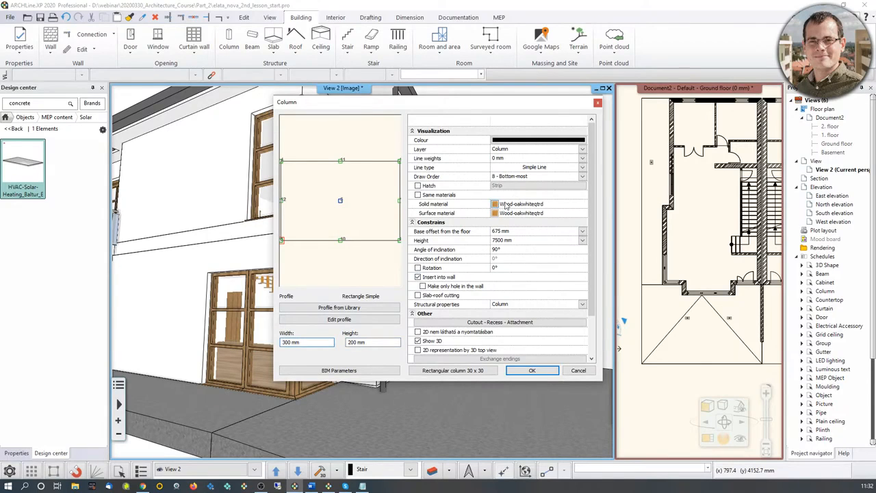
Step: Set the column's base offset from the floor to -200 mm and enter a new column height
{"action": "left_click", "coordinate": [497, 234]}
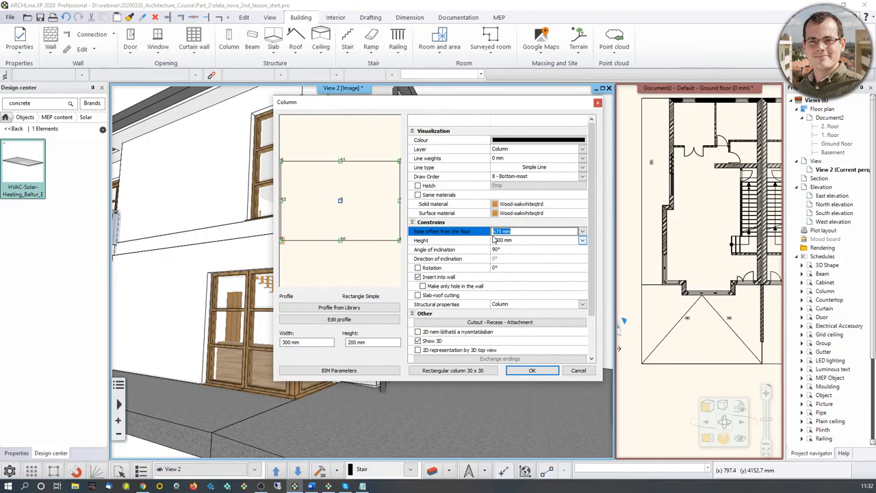
{"action": "type", "text": "-200"}
{"action": "left_click_drag", "start_coordinate": [436, 102], "coordinate": [619, 55]}
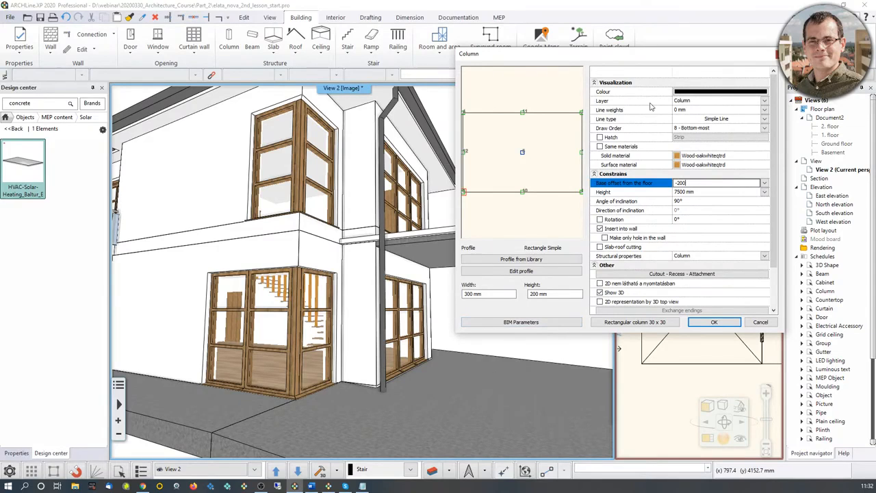
{"action": "left_click_drag", "start_coordinate": [642, 59], "coordinate": [470, 71]}
{"action": "left_click", "coordinate": [510, 205]}
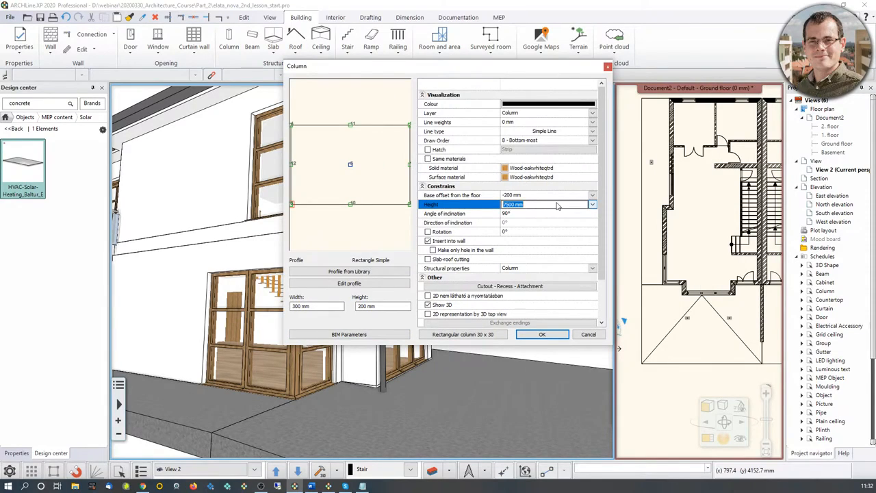
{"action": "type", "text": "27"}
Step: Open the material selection for the column's solid material and prepare a search across the whole material library
{"action": "left_click", "coordinate": [534, 169]}
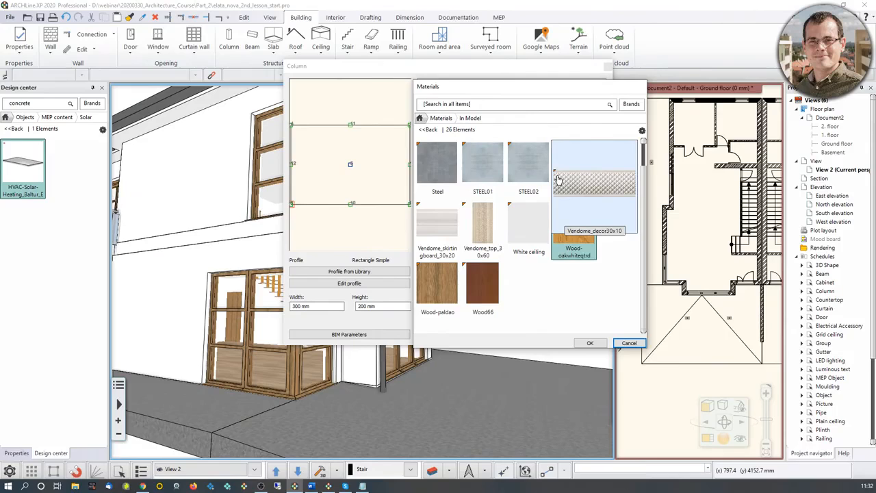
{"action": "scroll", "coordinate": [560, 205], "scroll_direction": "up", "scroll_amount": 4}
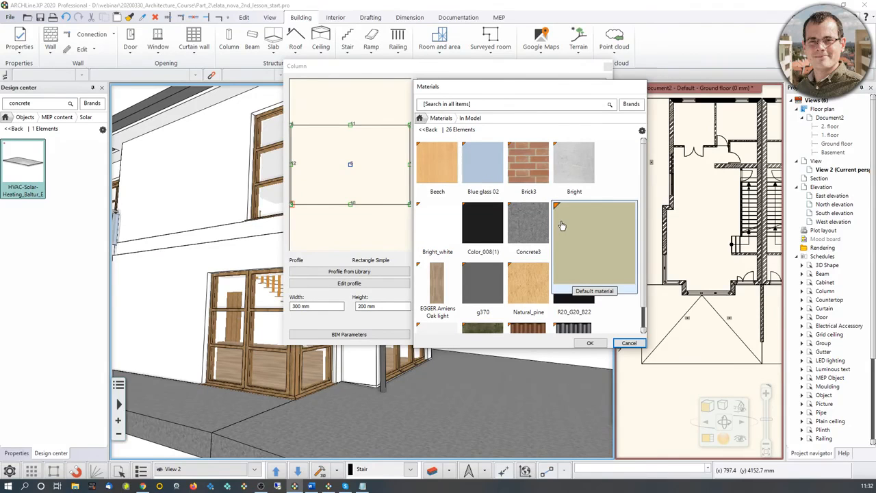
{"action": "left_click", "coordinate": [427, 130]}
{"action": "left_click", "coordinate": [450, 106]}
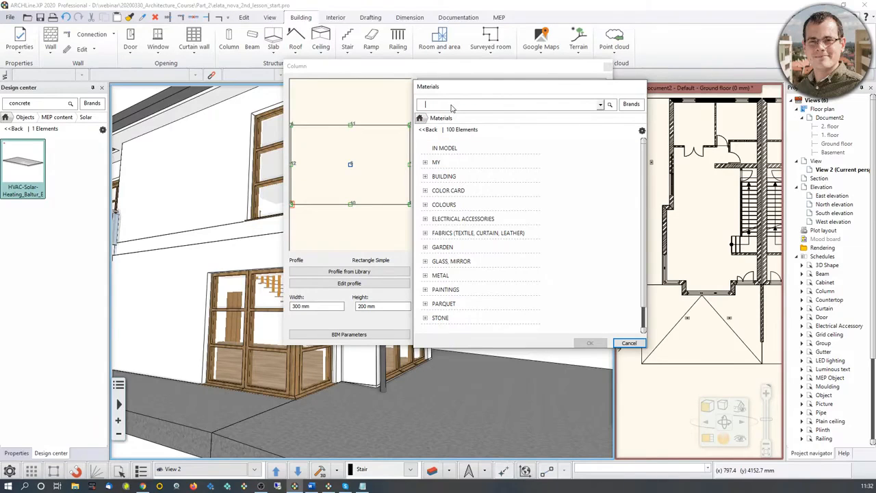